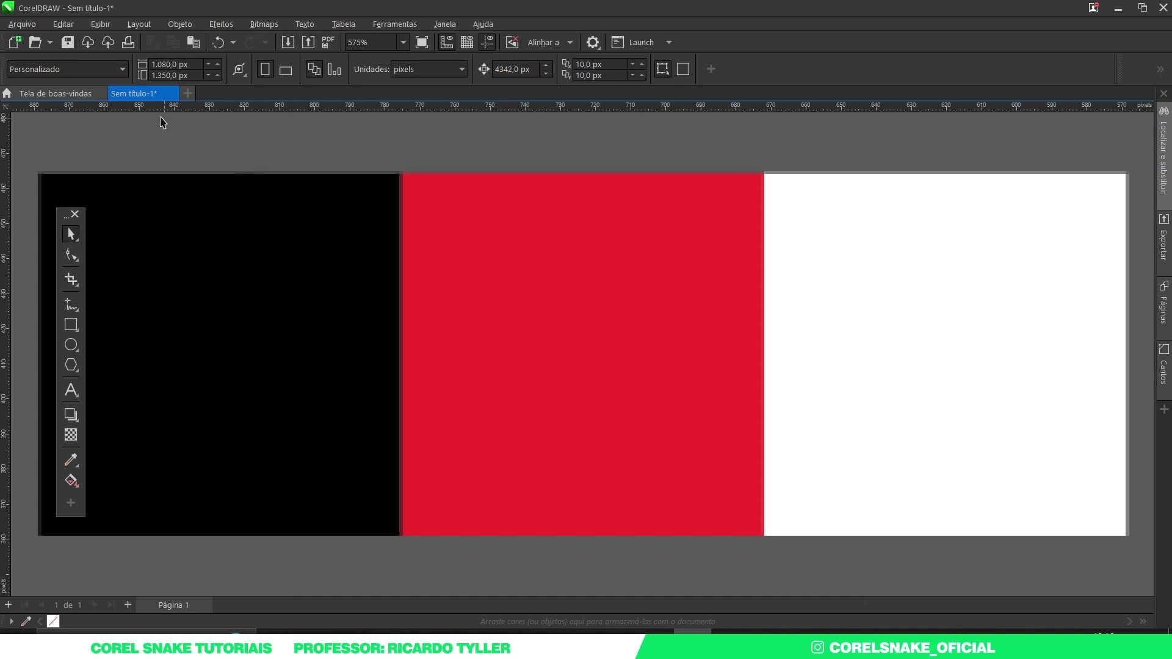
- Create a new document 1080 px wide and 1350 px high, with RGB colour mode and 300 dpi resolution
{"action": "left_click", "coordinate": [31, 26]}
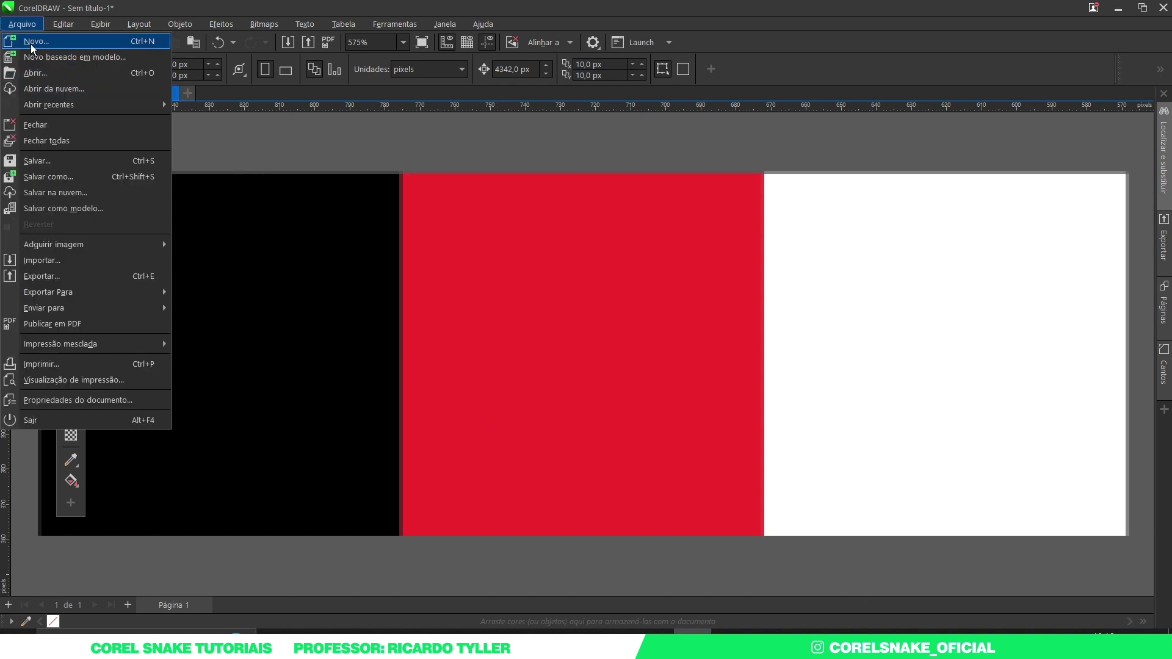
{"action": "left_click", "coordinate": [31, 41]}
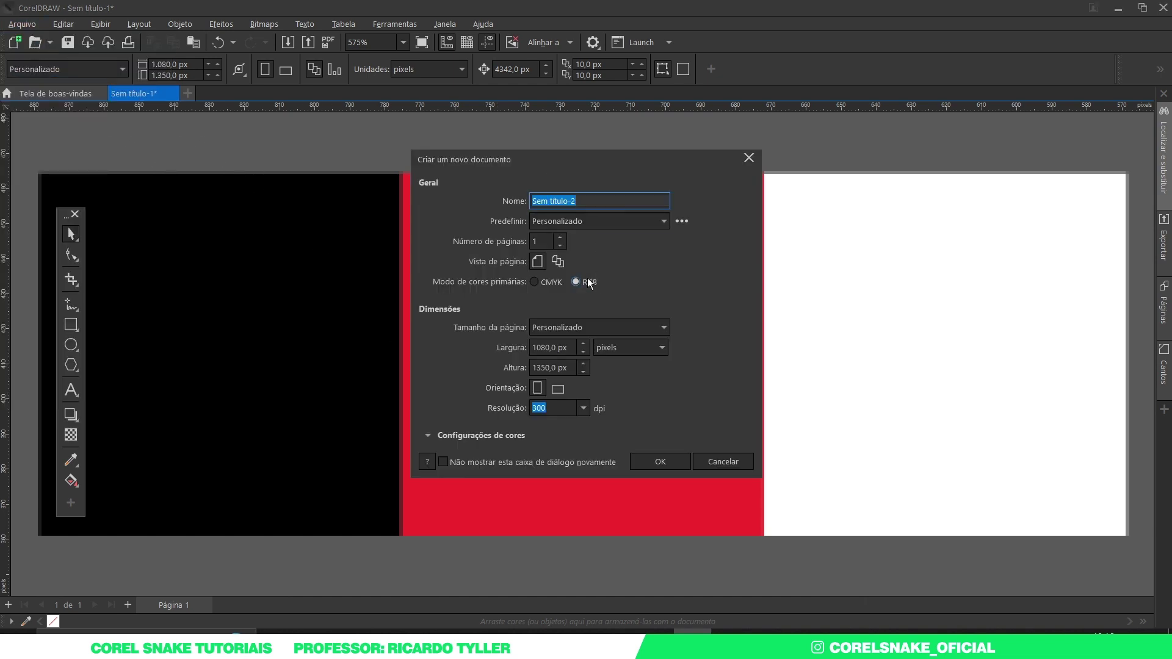
{"action": "left_click", "coordinate": [638, 350]}
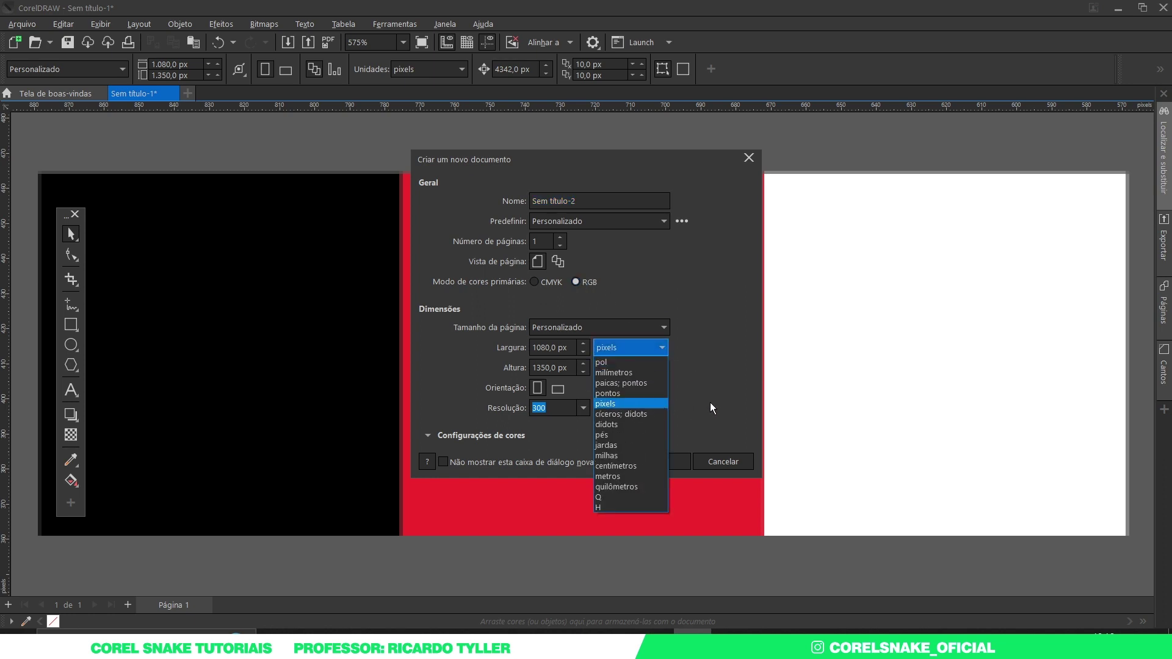
{"action": "left_click", "coordinate": [636, 404]}
{"action": "left_click", "coordinate": [566, 348]}
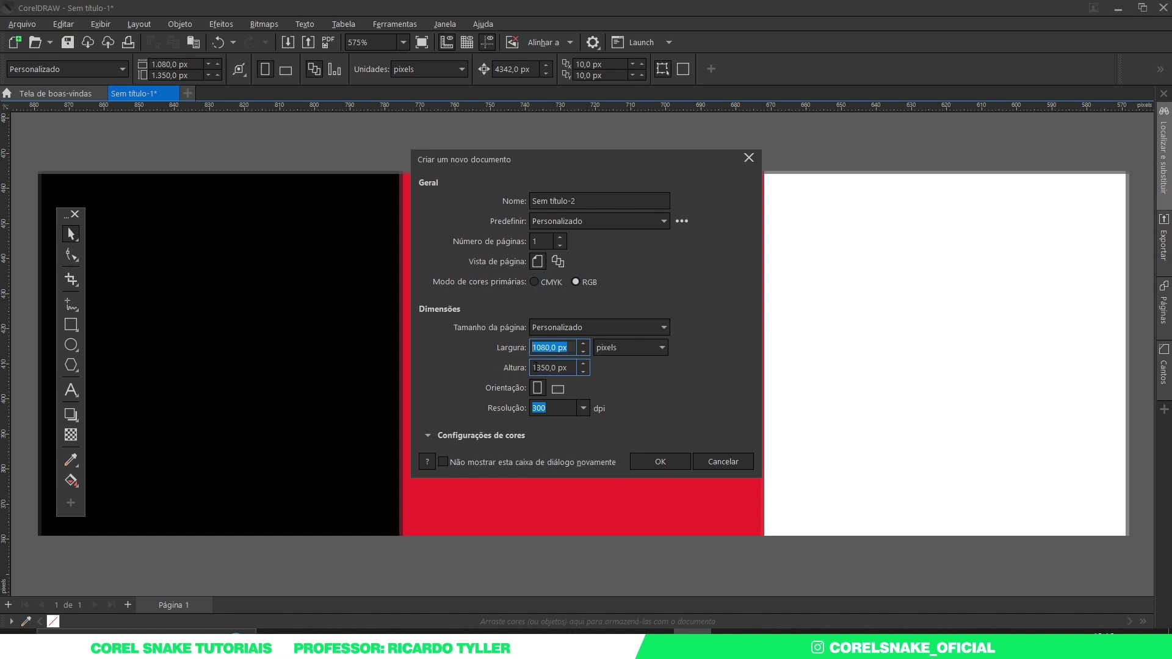
{"action": "left_click", "coordinate": [553, 368]}
{"action": "left_click", "coordinate": [659, 461]}
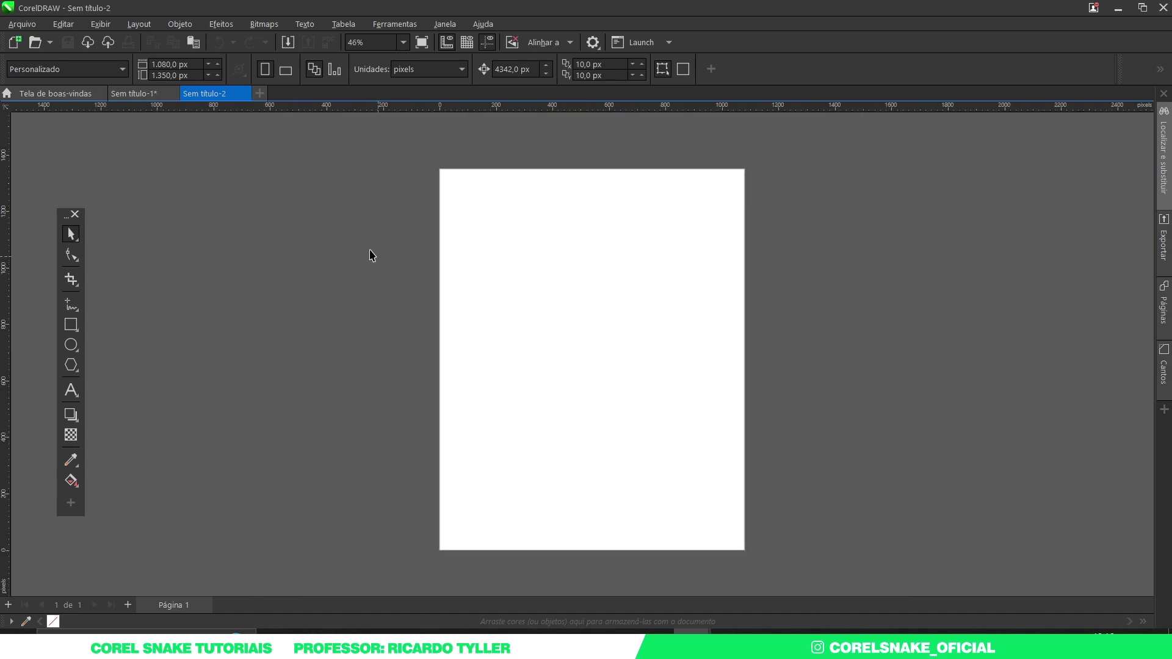
- Copy the black, red and white squares from the Sem título-1 document into the new document
{"action": "left_click", "coordinate": [147, 95]}
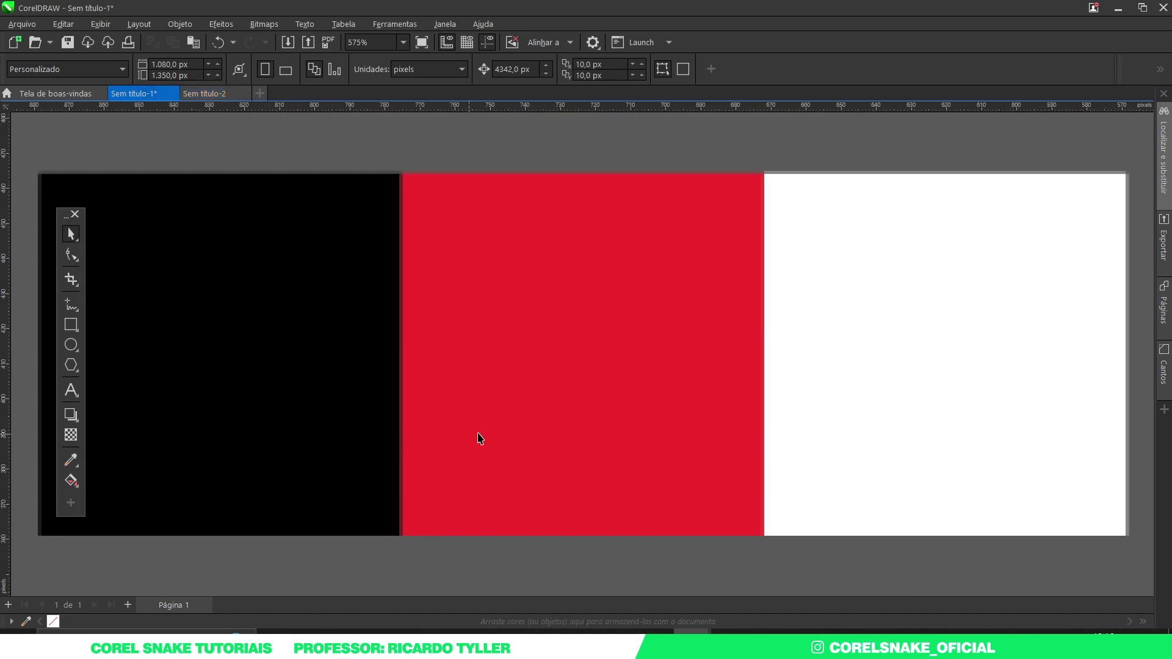
{"action": "scroll", "coordinate": [536, 467], "scroll_direction": "down", "scroll_amount": 2}
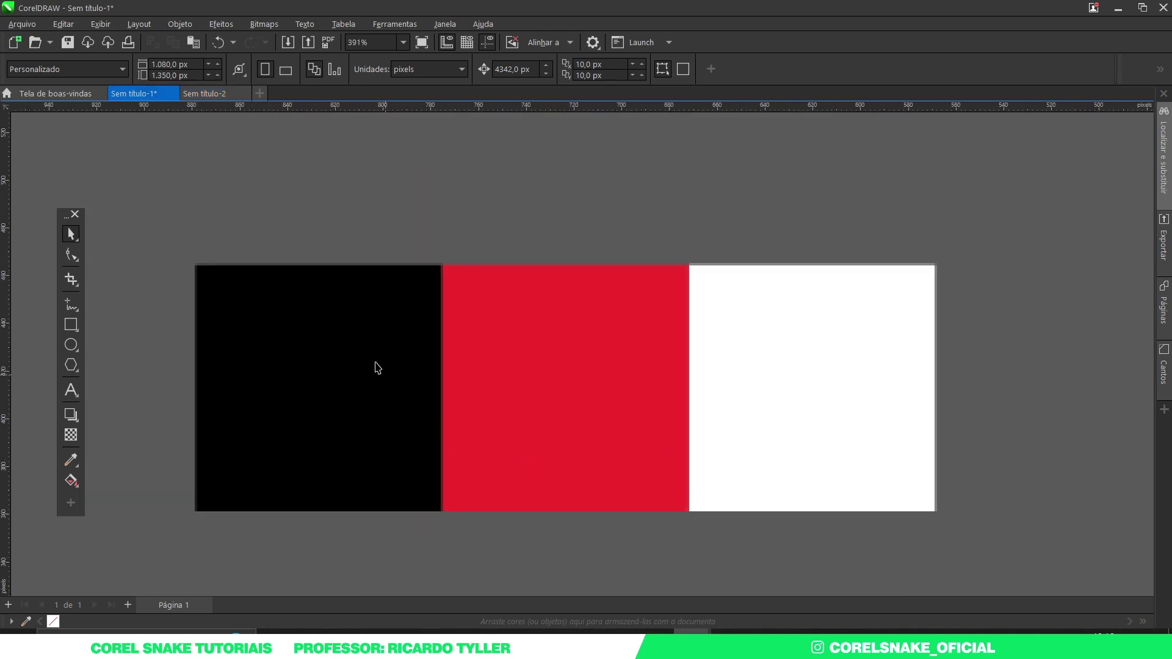
{"action": "left_click_drag", "start_coordinate": [162, 231], "coordinate": [1009, 544]}
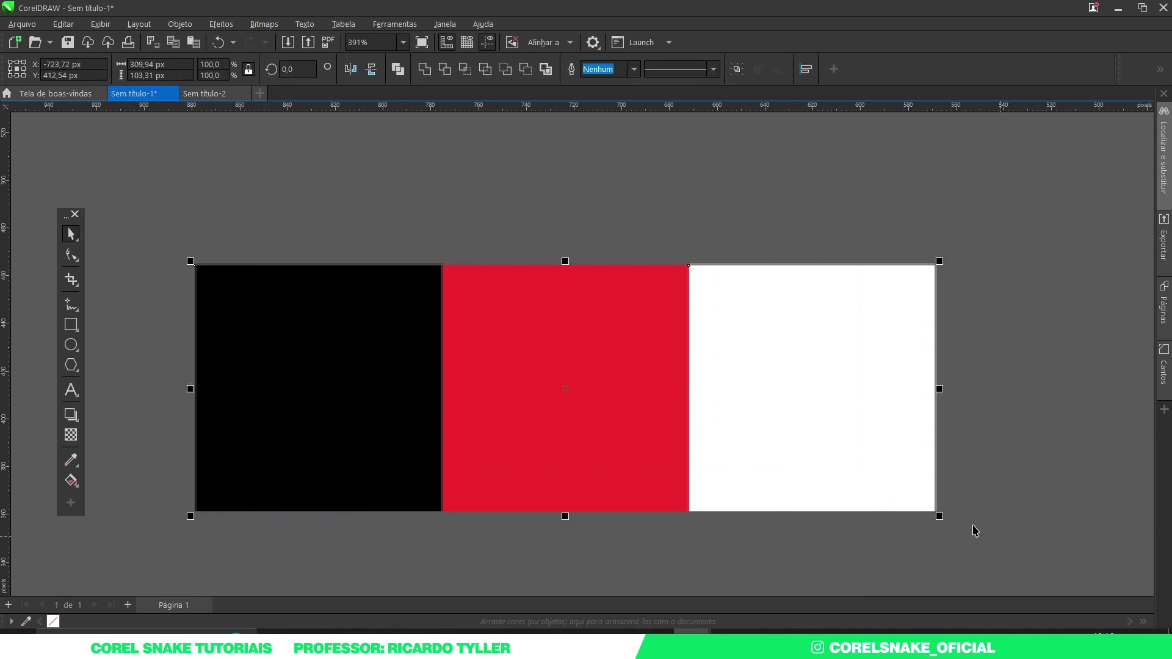
{"action": "left_click", "coordinate": [214, 93]}
{"action": "key", "text": "ctrl+v"}
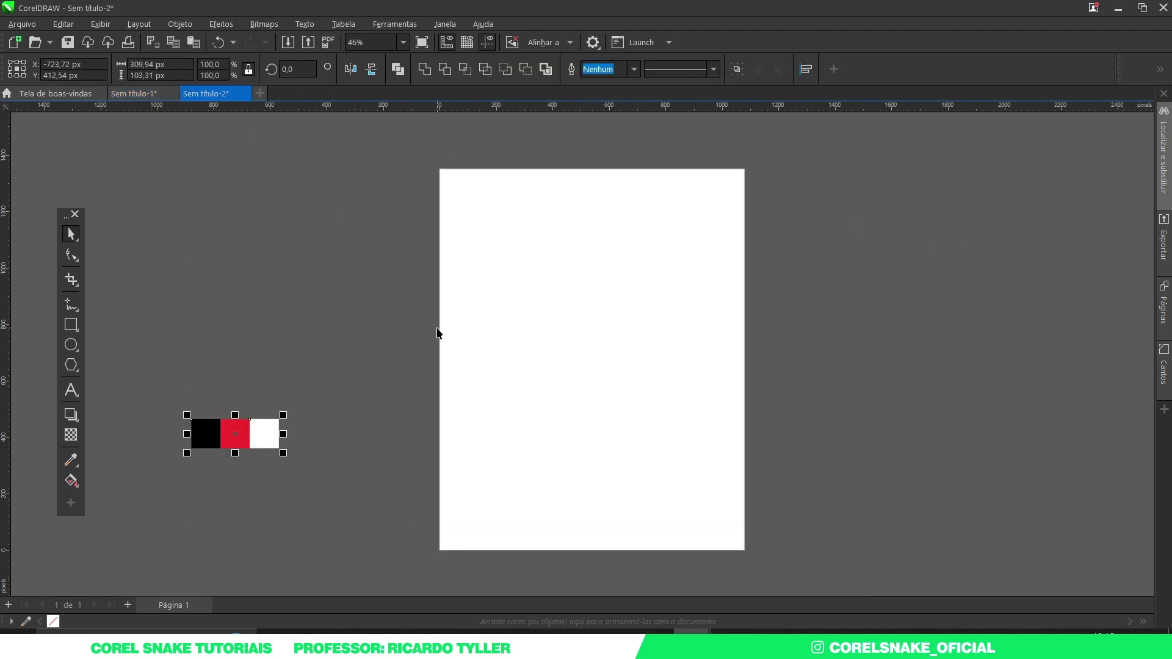
- Sample the black, red and white squares into the document palette and delete the squares
{"action": "left_click", "coordinate": [26, 621]}
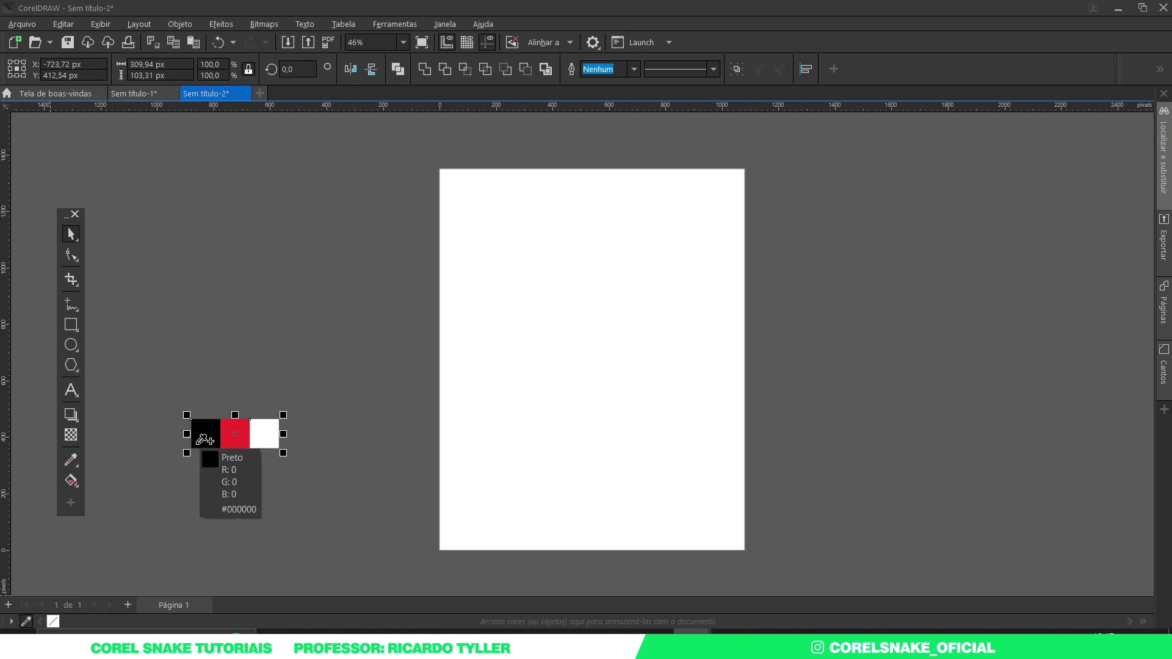
{"action": "left_click", "coordinate": [204, 433]}
{"action": "left_click", "coordinate": [235, 432]}
{"action": "left_click", "coordinate": [263, 433]}
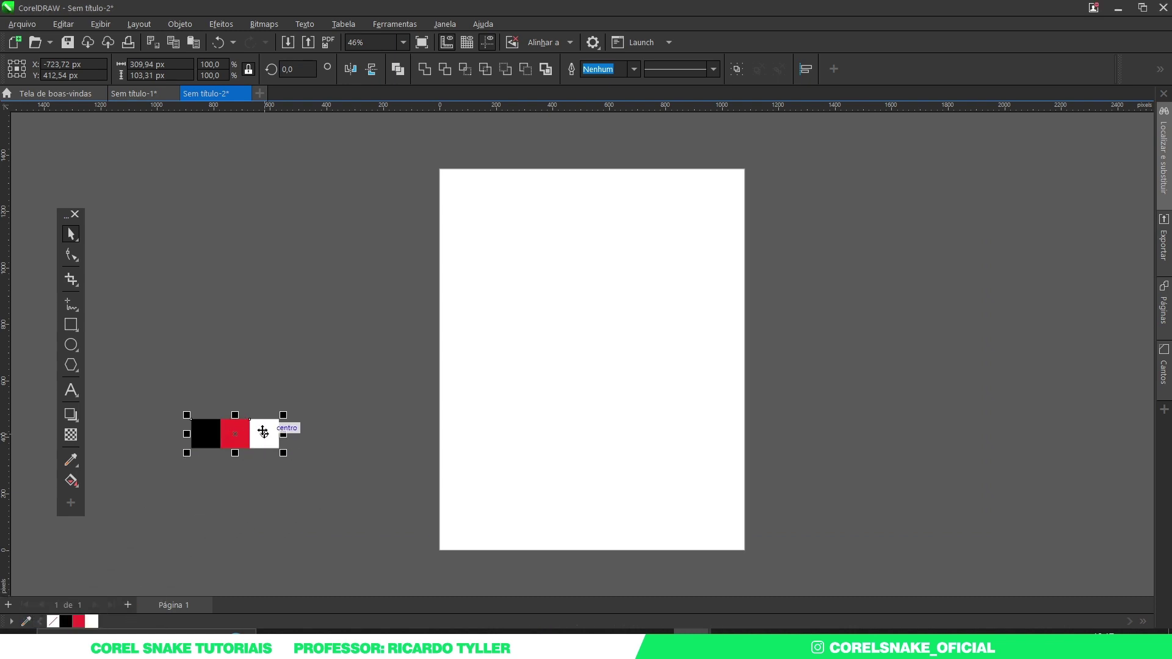
{"action": "key", "text": "Delete"}
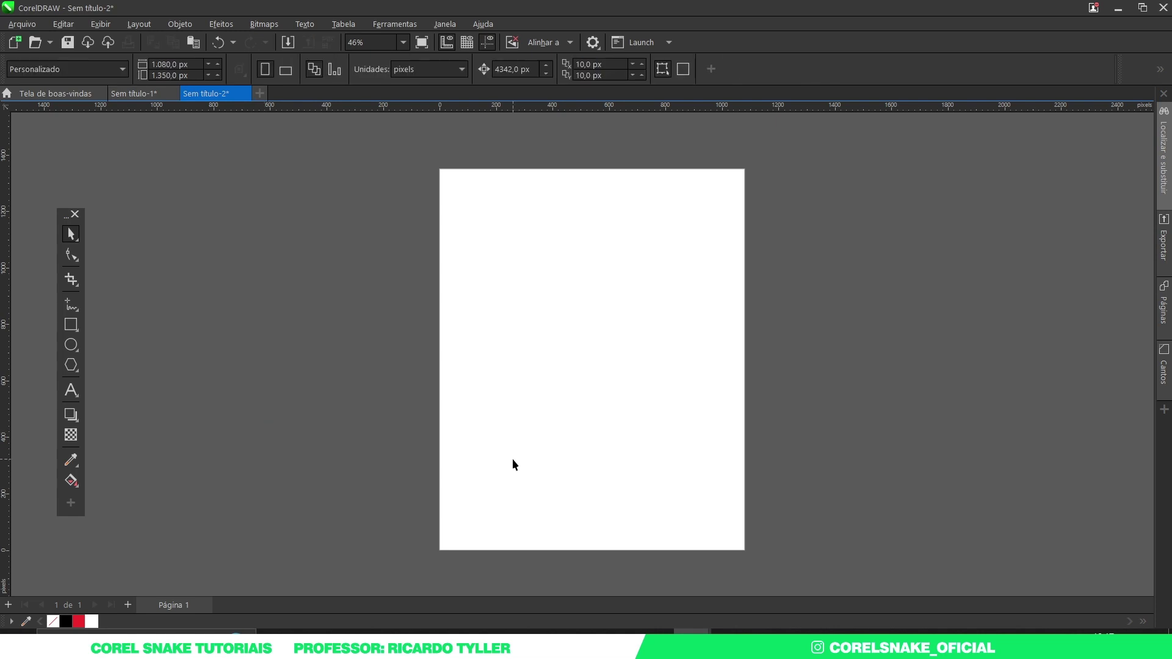
- Create a page-sized rectangle, fill it with black and remove its outline
{"action": "double_click", "coordinate": [71, 325]}
{"action": "key", "text": "space"}
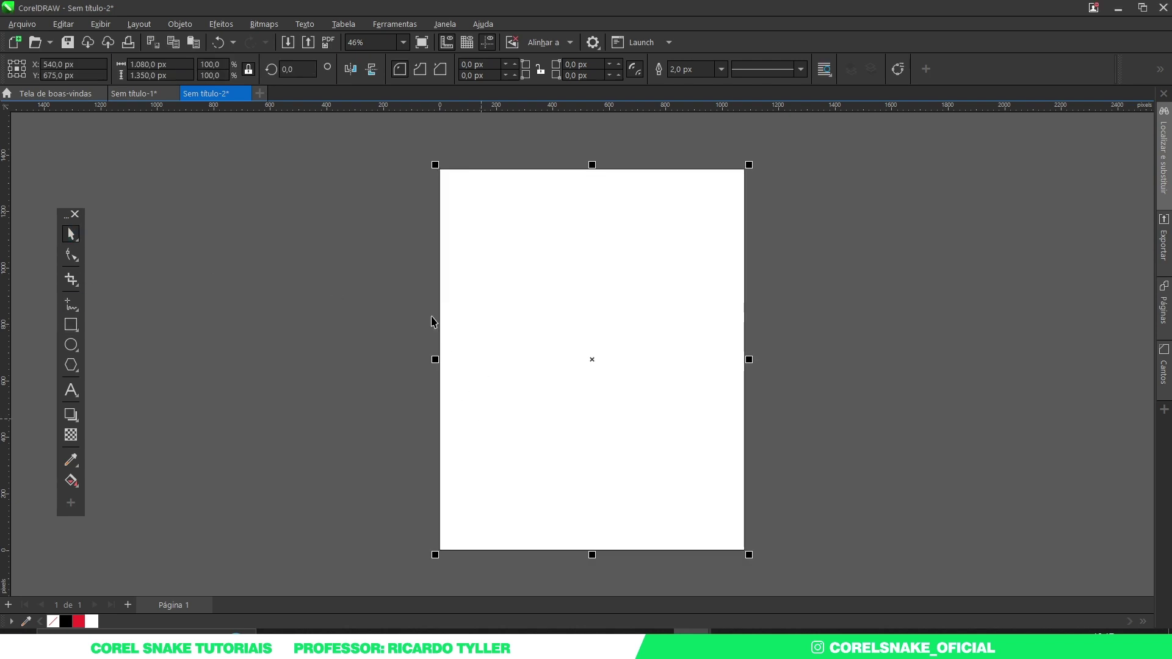
{"action": "scroll", "coordinate": [647, 185], "scroll_direction": "up", "scroll_amount": 1}
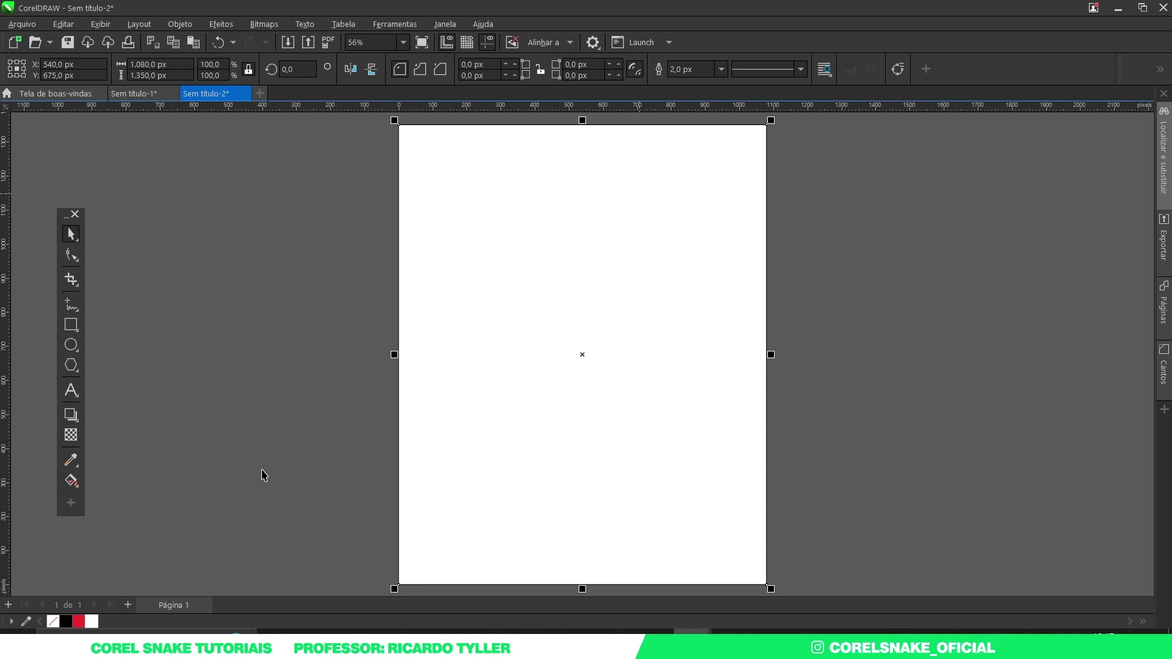
{"action": "left_click", "coordinate": [61, 621]}
{"action": "right_click", "coordinate": [53, 621]}
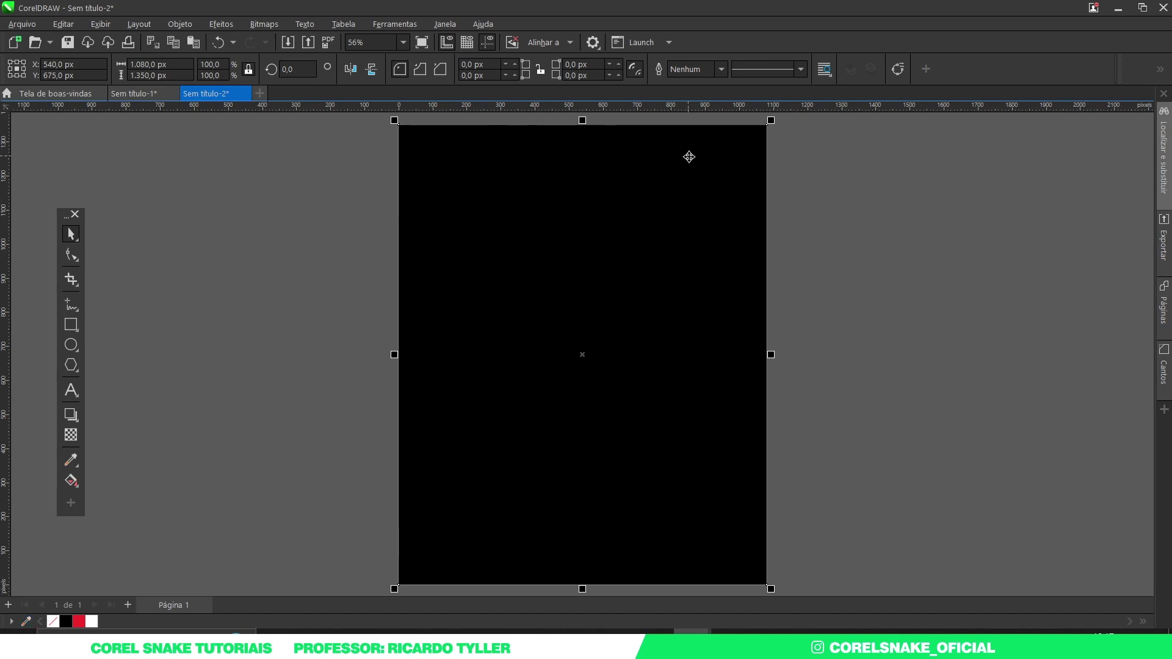
- Bring in the red corridor image flyer evento (1), centre it on the page and enlarge it to about 2168 px square
{"action": "left_click", "coordinate": [353, 631]}
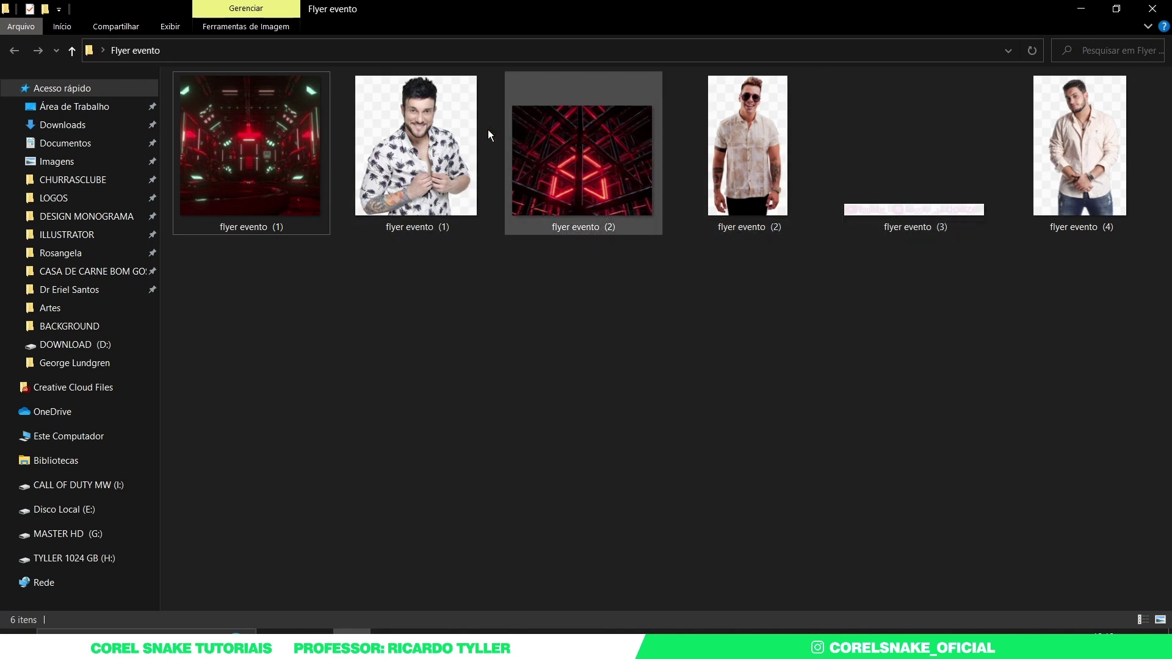
{"action": "left_click_drag", "start_coordinate": [271, 178], "coordinate": [818, 461]}
{"action": "scroll", "coordinate": [706, 418], "scroll_direction": "down", "scroll_amount": 3}
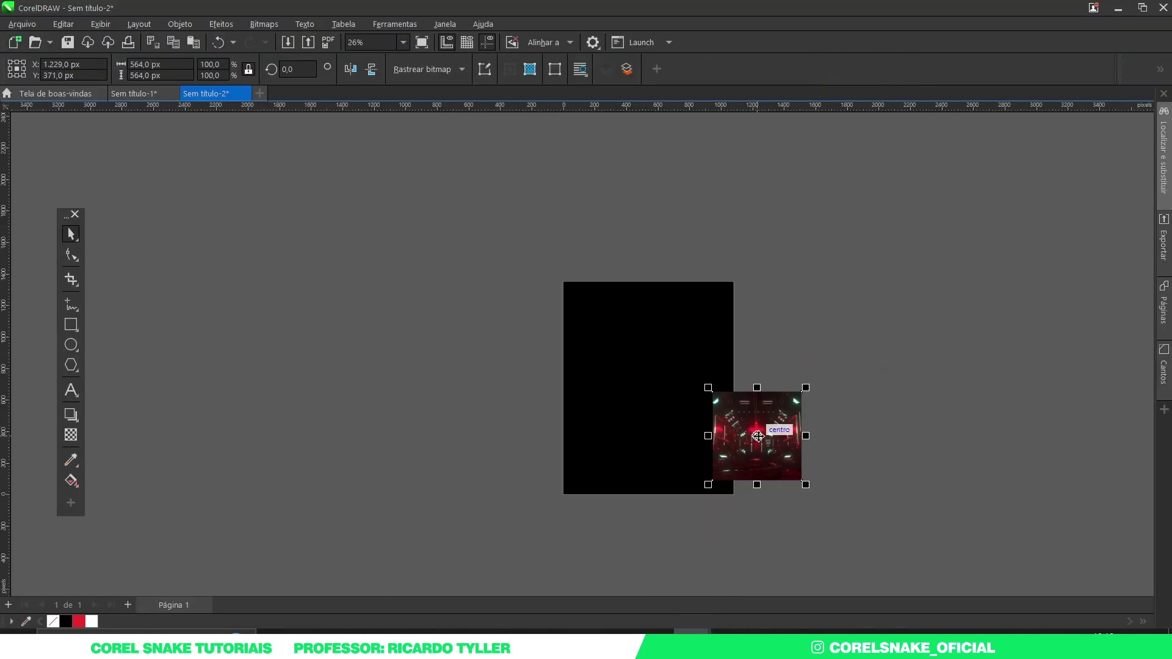
{"action": "left_click_drag", "start_coordinate": [756, 439], "coordinate": [645, 394]}
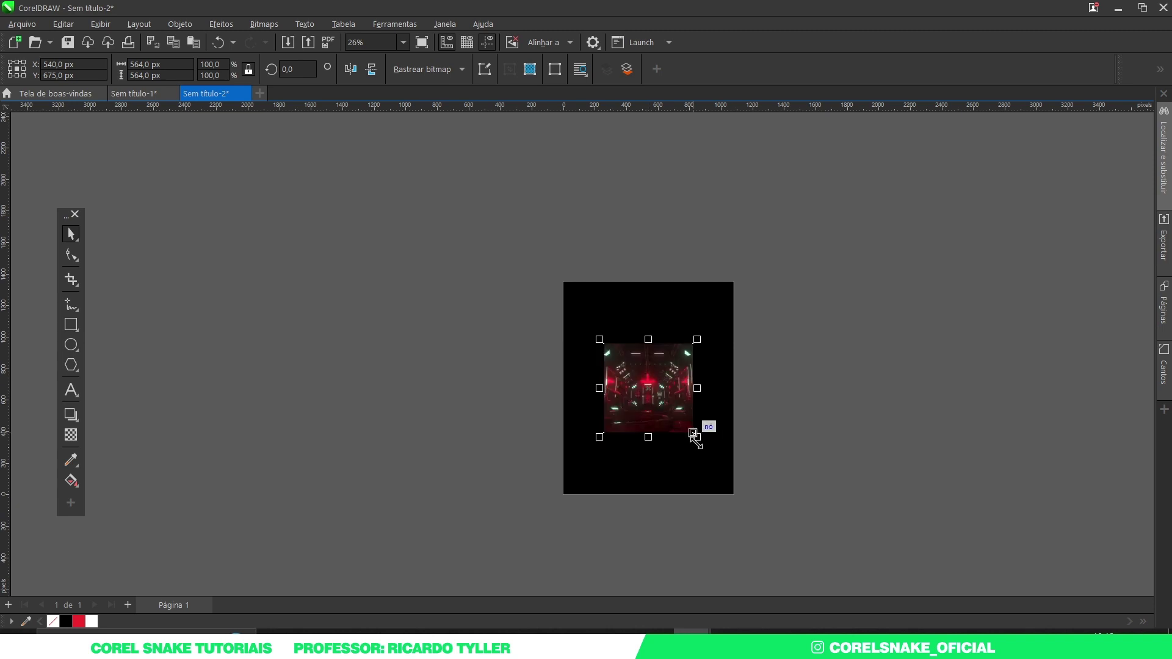
{"action": "left_click_drag", "start_coordinate": [695, 435], "coordinate": [939, 570]}
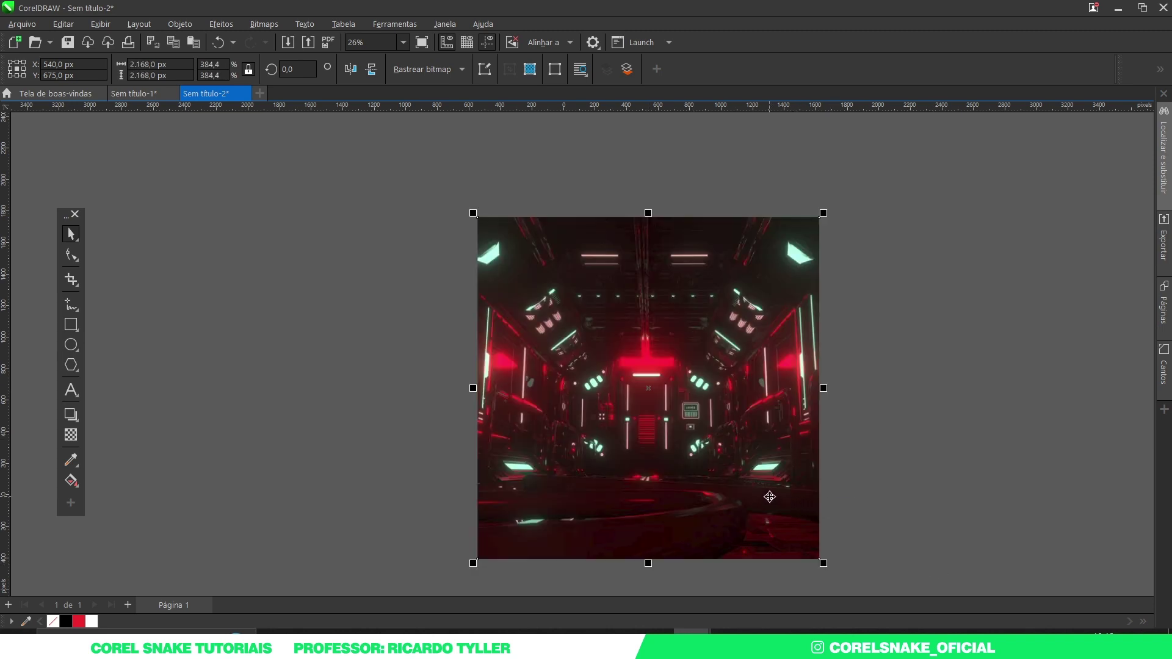
- Send the corridor image behind the black rectangle and PowerClip it inside that rectangle
{"action": "key", "text": "shift+Page_Down"}
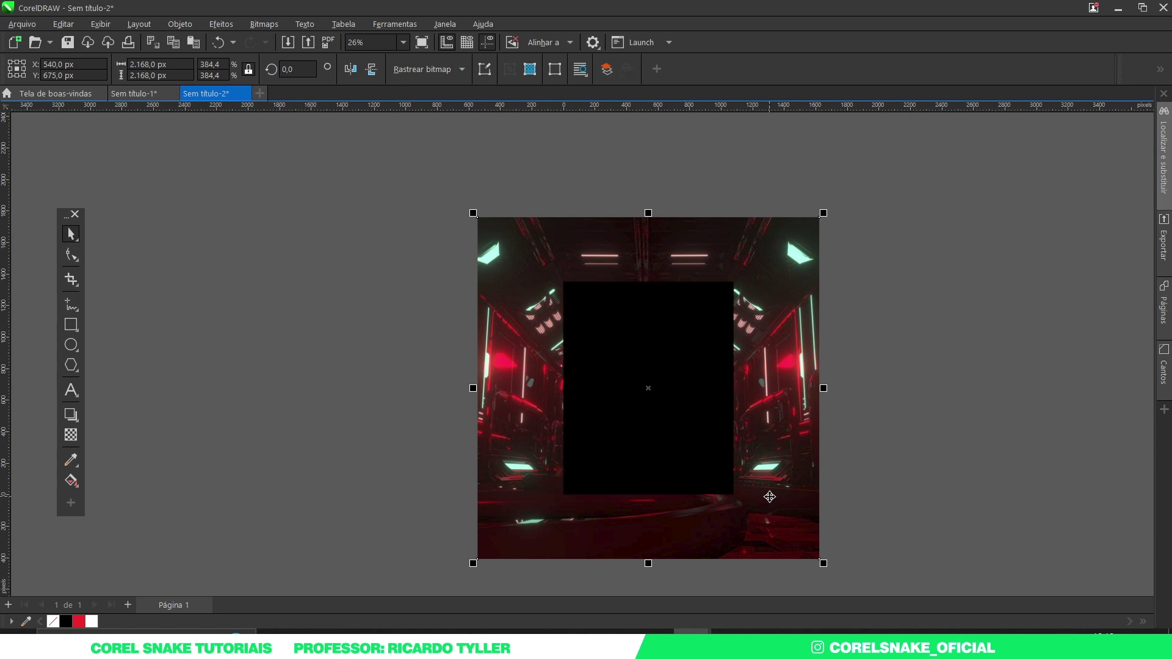
{"action": "scroll", "coordinate": [733, 452], "scroll_direction": "up", "scroll_amount": 2}
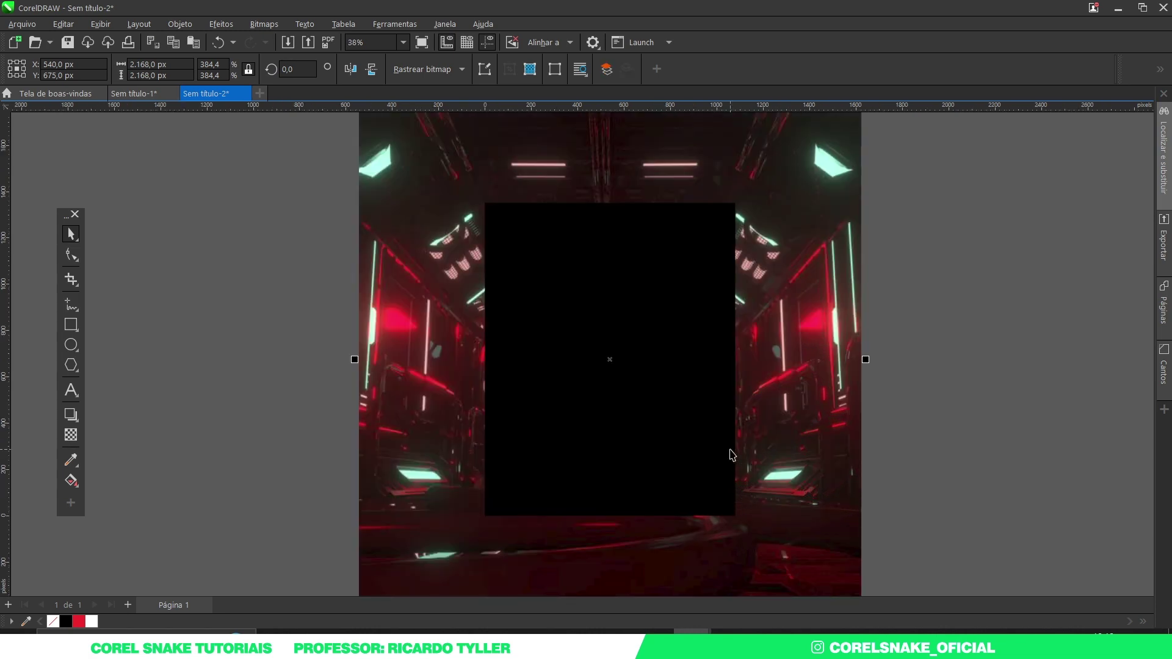
{"action": "right_click", "coordinate": [776, 410]}
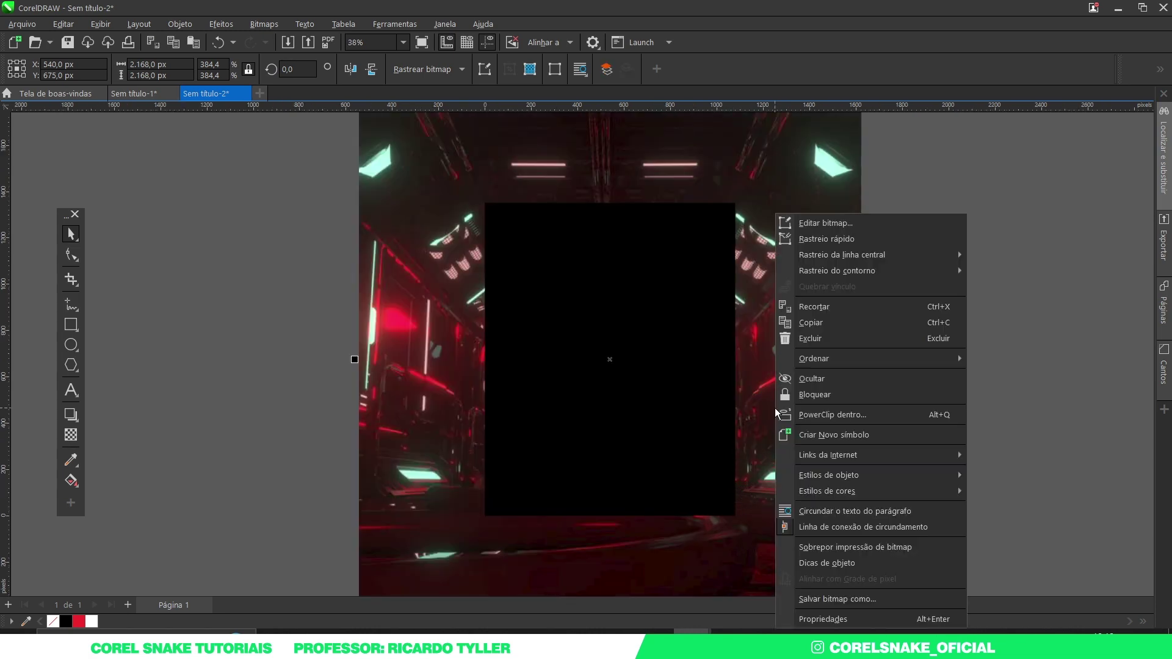
{"action": "left_click", "coordinate": [833, 415]}
{"action": "left_click", "coordinate": [639, 315]}
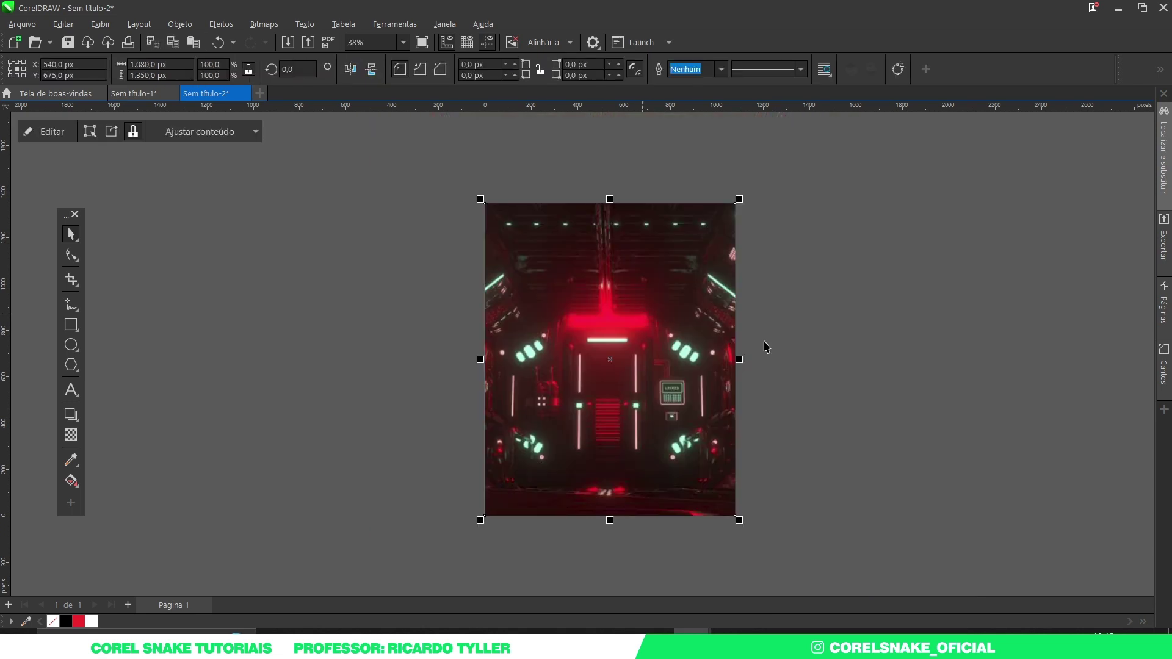
- Enlarge the clipped corridor image to about 2896 px square and move it up to about Y 942 px
{"action": "left_click", "coordinate": [670, 358], "text": "ctrl"}
{"action": "scroll", "coordinate": [723, 352], "scroll_direction": "down", "scroll_amount": 3}
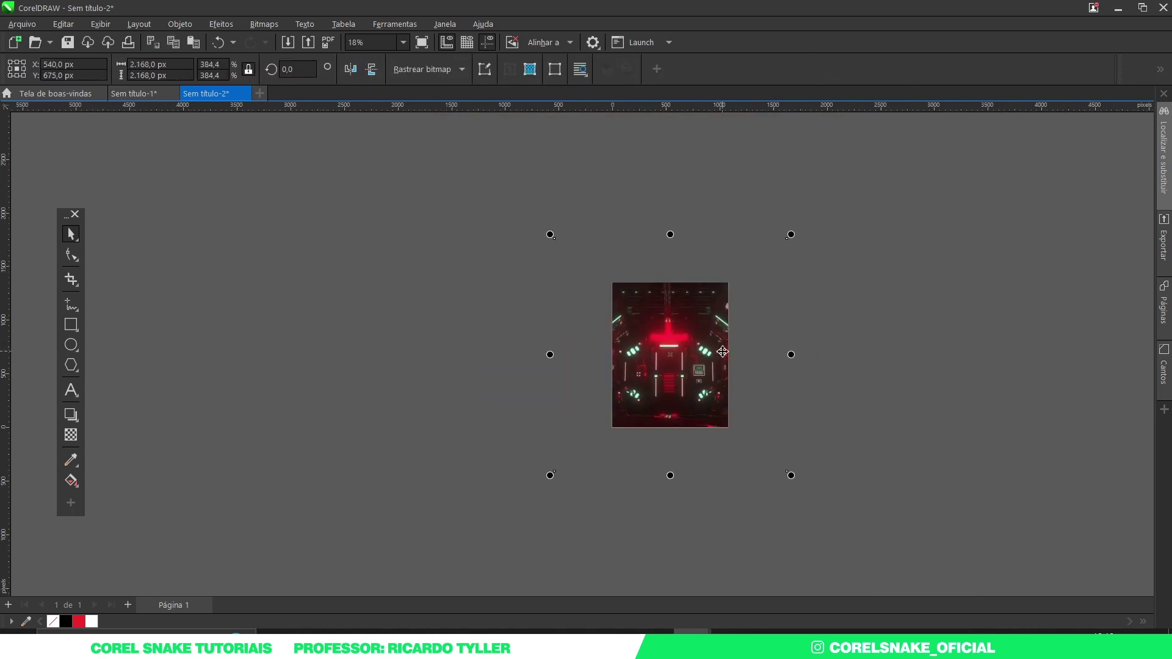
{"action": "left_click_drag", "start_coordinate": [811, 216], "coordinate": [841, 195]}
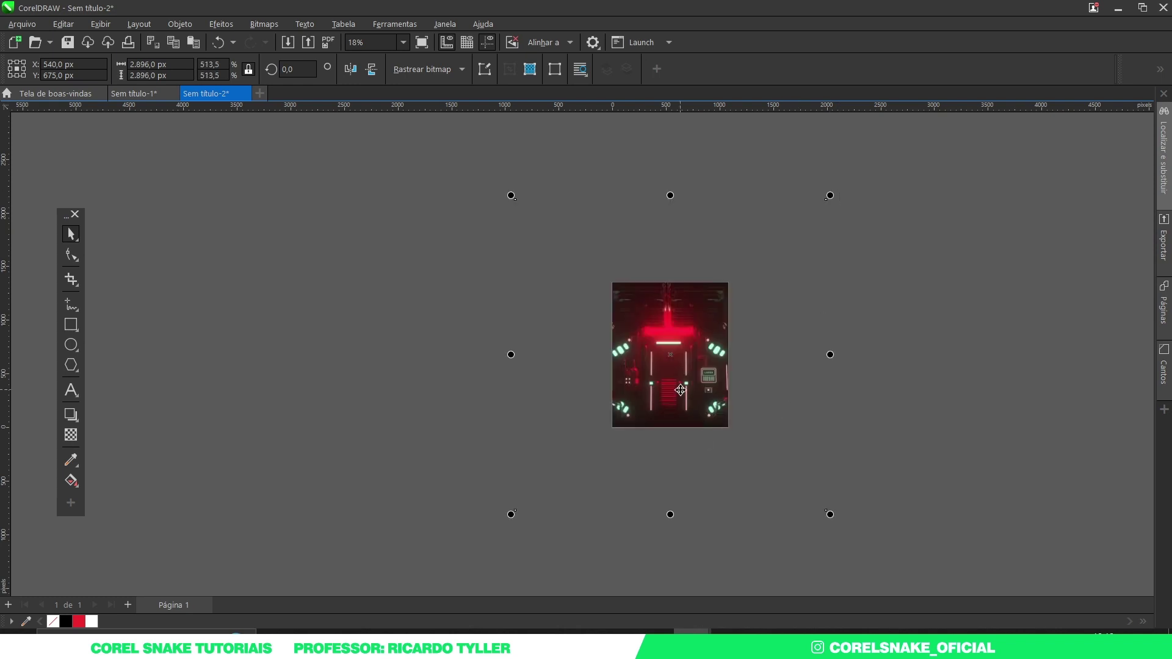
{"action": "left_click_drag", "start_coordinate": [677, 390], "coordinate": [675, 362]}
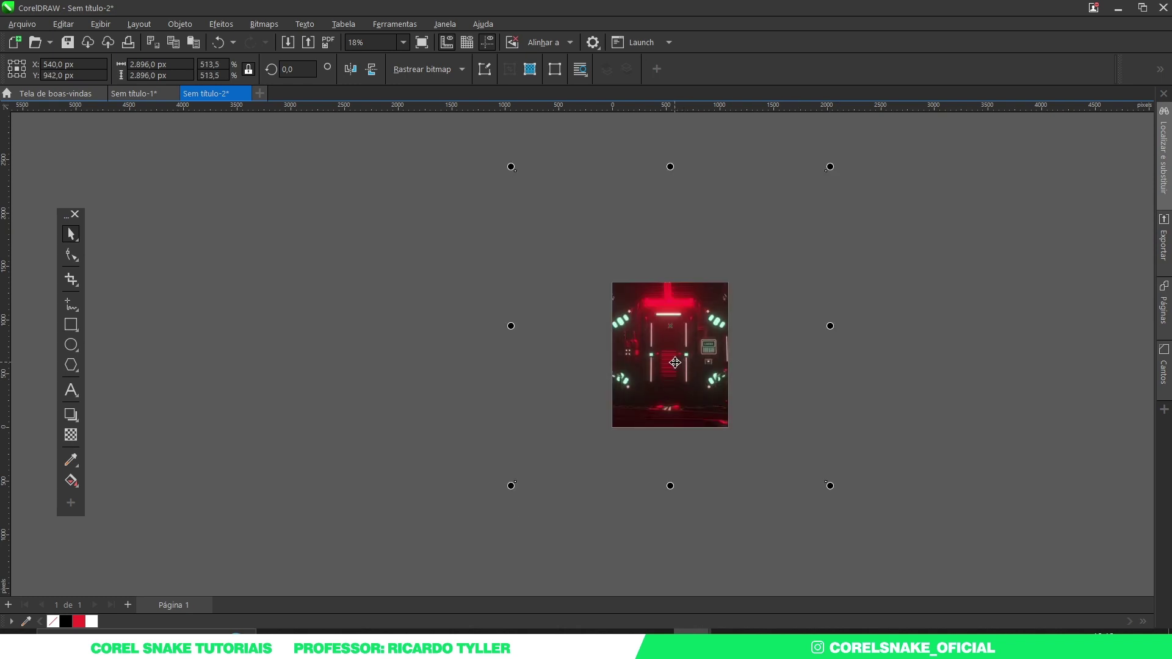
{"action": "scroll", "coordinate": [674, 362], "scroll_direction": "up", "scroll_amount": 2}
{"action": "key", "text": "Escape"}
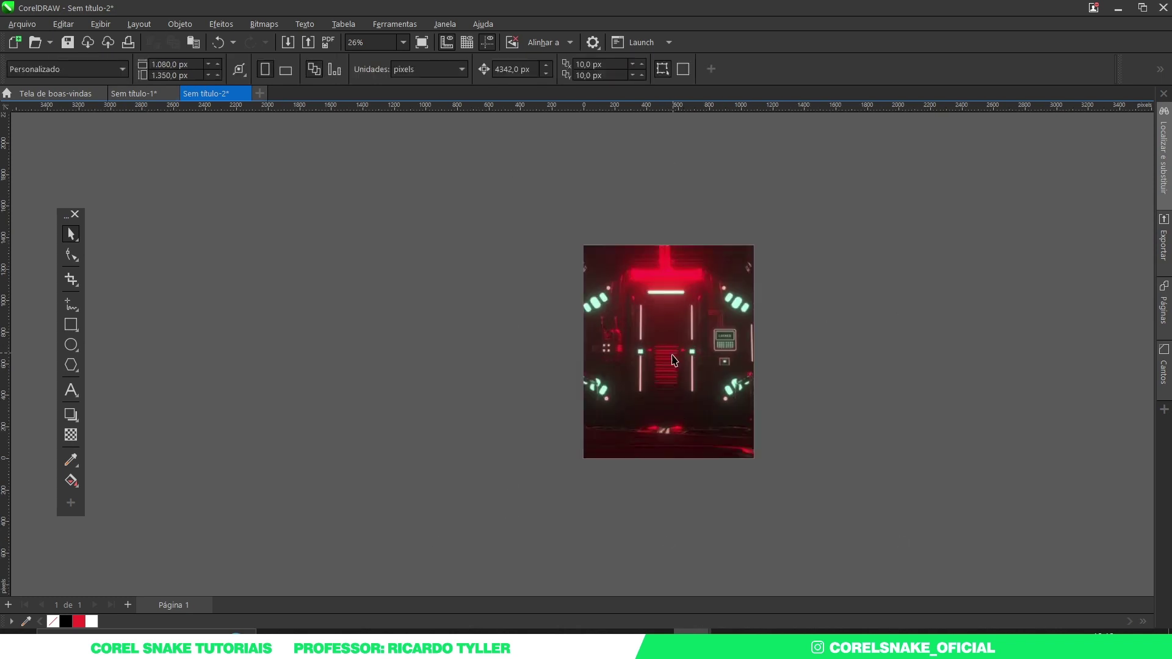
- Move the clipped corridor image up to about Y 1089 px and enlarge it to about 4066 px square
{"action": "left_click", "coordinate": [673, 359]}
{"action": "left_click", "coordinate": [671, 357], "text": "ctrl"}
{"action": "left_click_drag", "start_coordinate": [671, 356], "coordinate": [671, 340]}
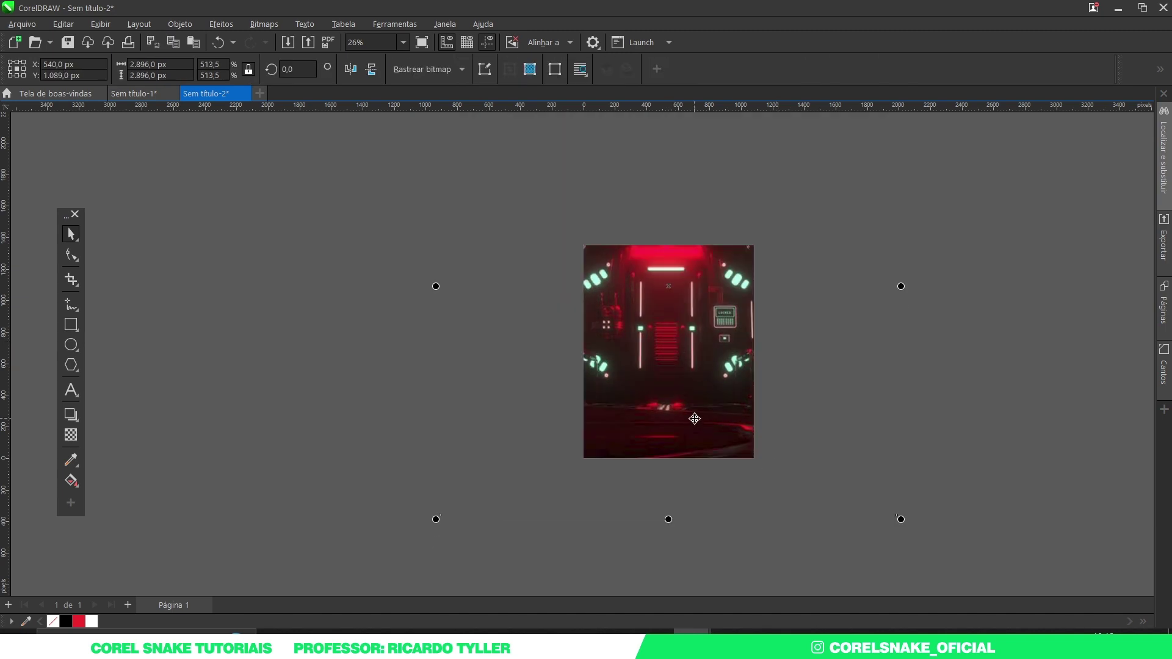
{"action": "left_click_drag", "start_coordinate": [900, 520], "coordinate": [978, 592]}
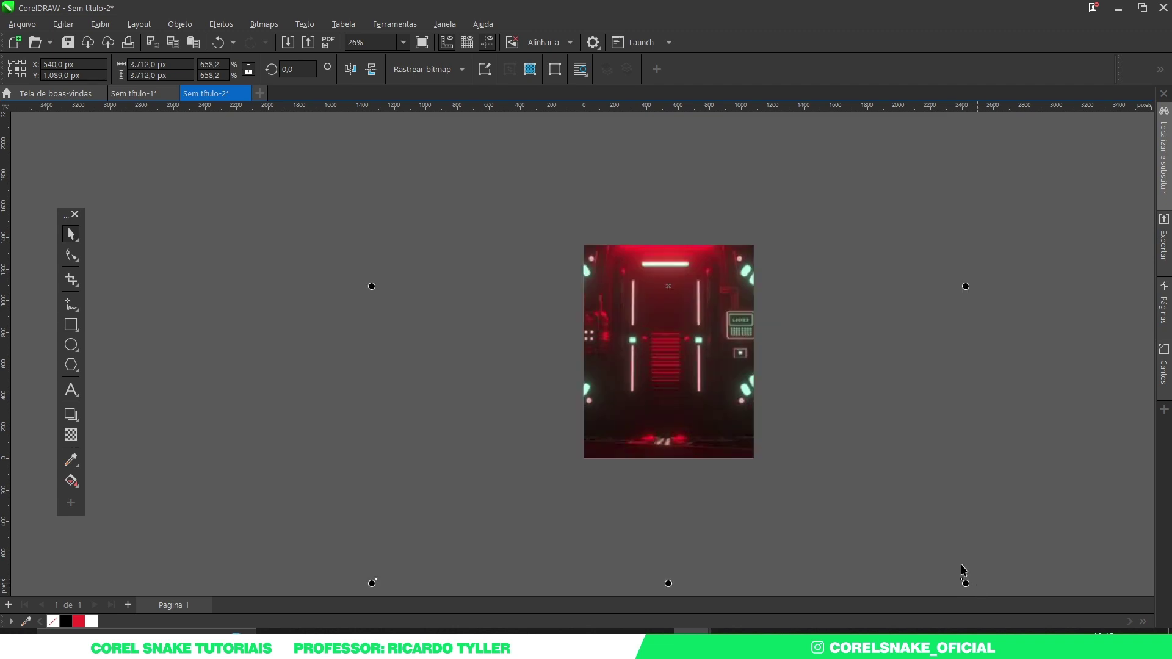
{"action": "scroll", "coordinate": [785, 364], "scroll_direction": "down", "scroll_amount": 1}
{"action": "left_click_drag", "start_coordinate": [911, 514], "coordinate": [928, 531]}
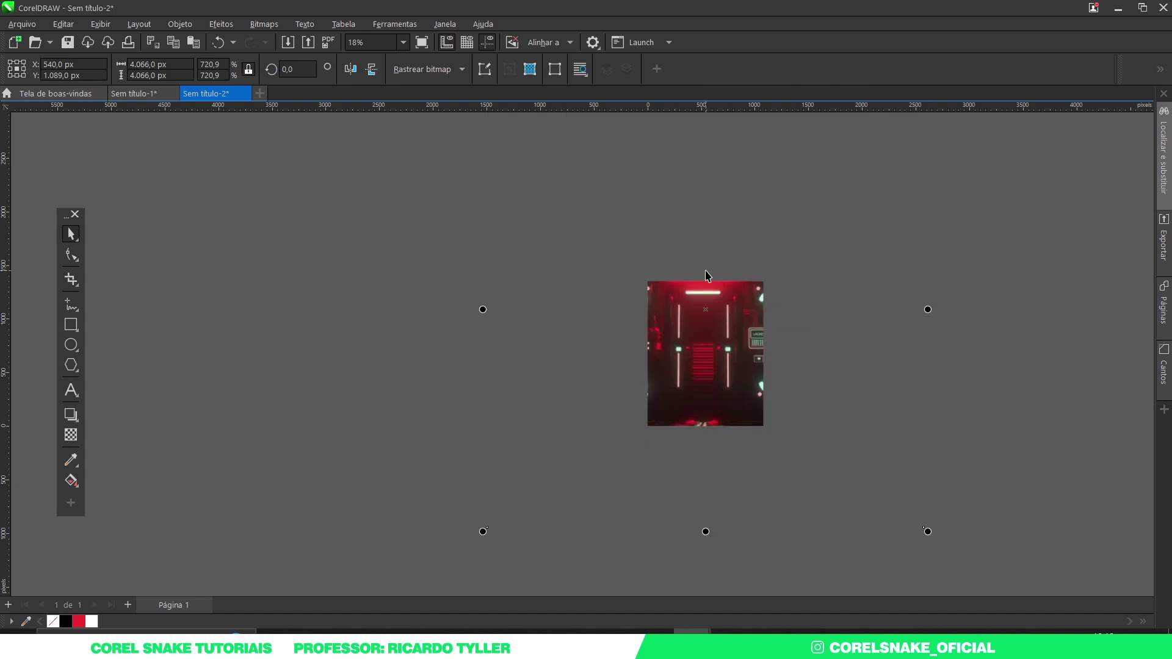
- Reduce the clipped corridor image to about 3766 px square around its centre
{"action": "scroll", "coordinate": [708, 278], "scroll_direction": "up", "scroll_amount": 2}
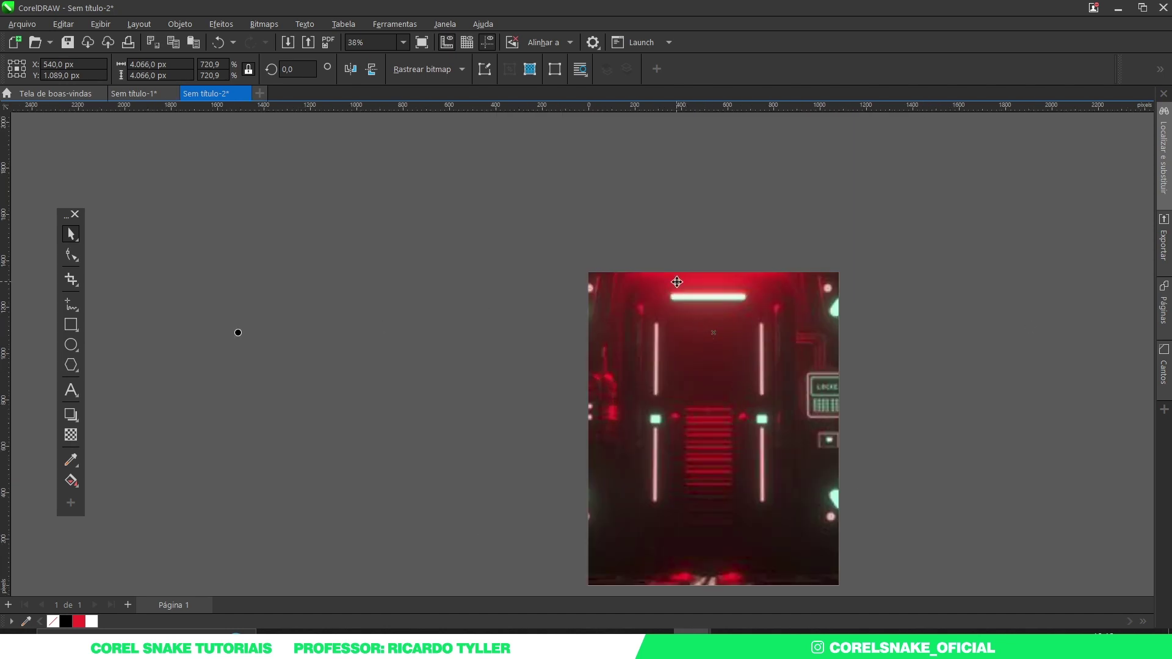
{"action": "scroll", "coordinate": [679, 282], "scroll_direction": "down", "scroll_amount": 1}
{"action": "scroll", "coordinate": [711, 269], "scroll_direction": "down", "scroll_amount": 1}
{"action": "scroll", "coordinate": [723, 363], "scroll_direction": "up", "scroll_amount": 1}
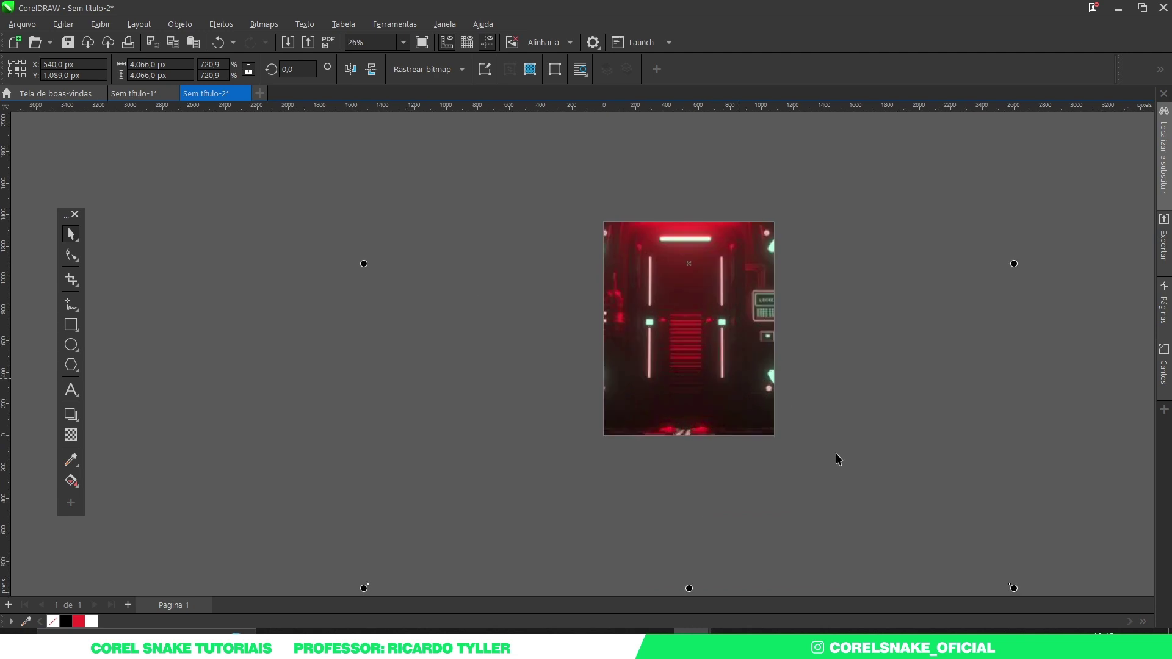
{"action": "left_click_drag", "start_coordinate": [1013, 587], "coordinate": [990, 566]}
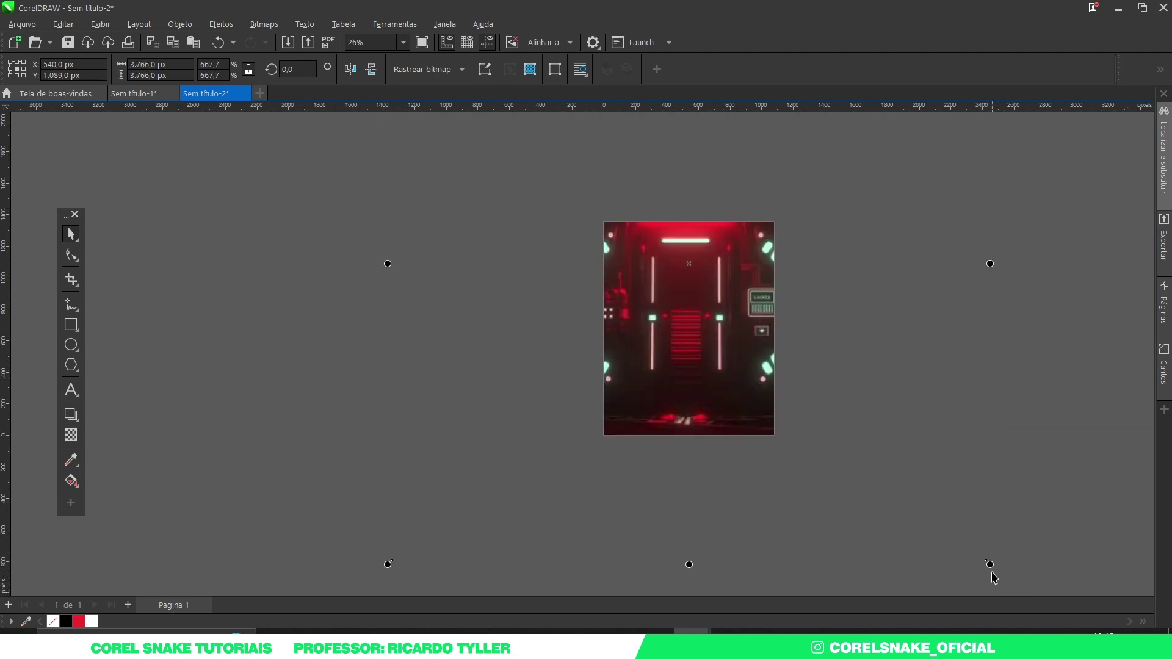
{"action": "left_click", "coordinate": [1035, 448]}
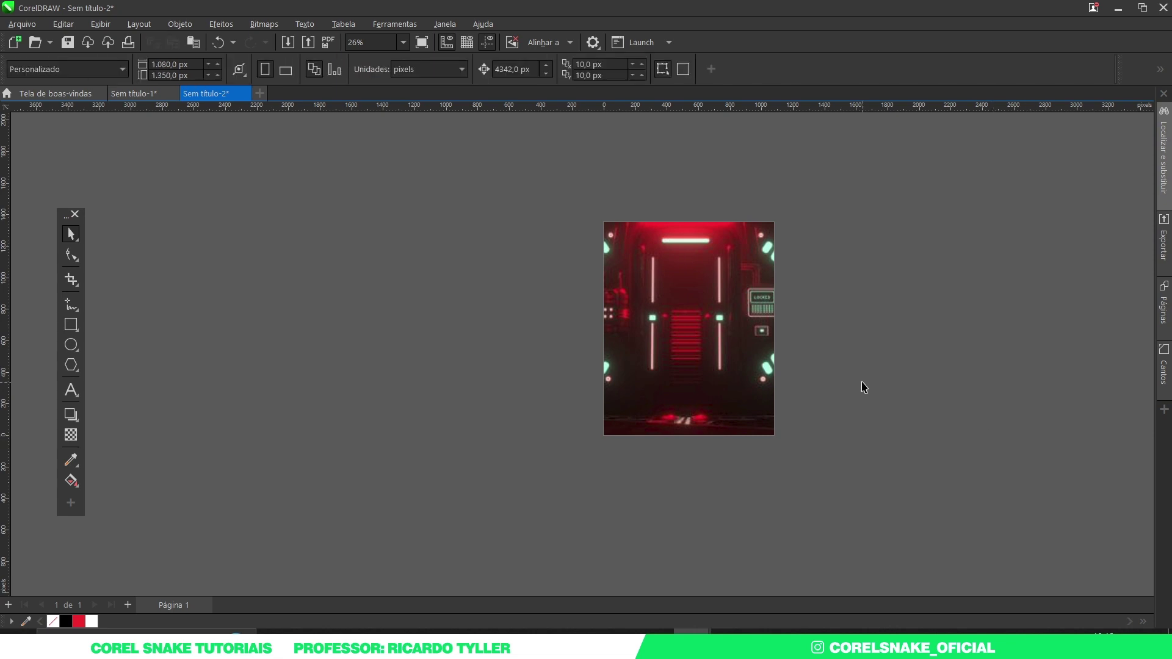
{"action": "key", "text": "shift+F4"}
{"action": "left_click", "coordinate": [602, 272]}
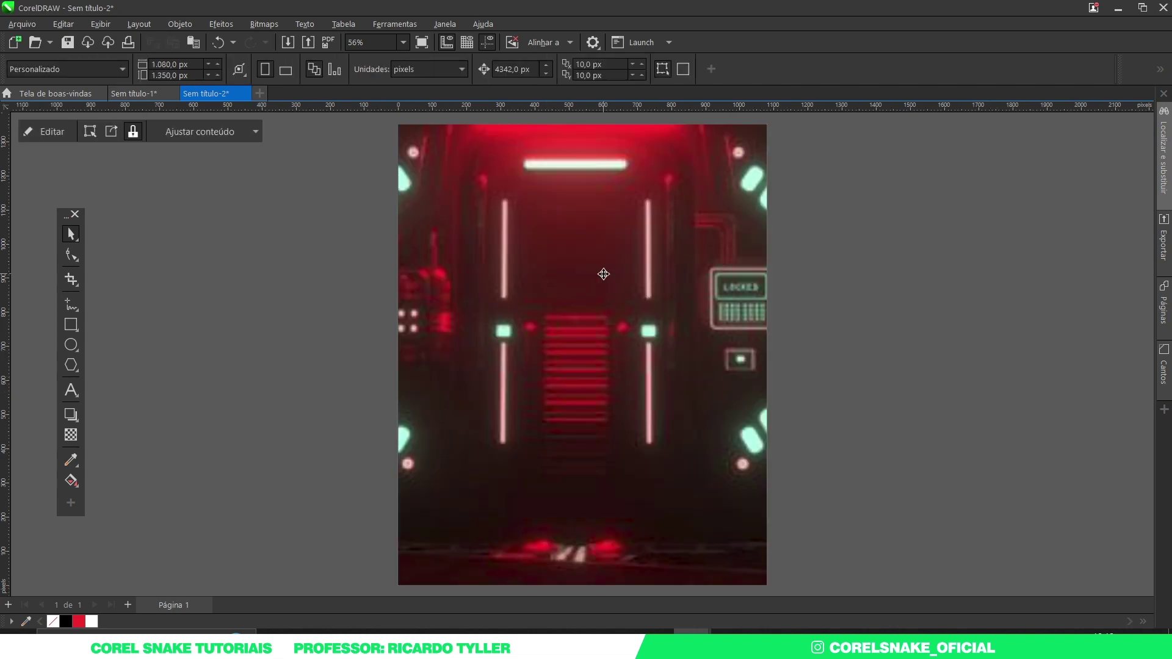
- Add a vertical and a horizontal guideline through the page centre, at X 540 px and Y 675 px
{"action": "left_click", "coordinate": [256, 342]}
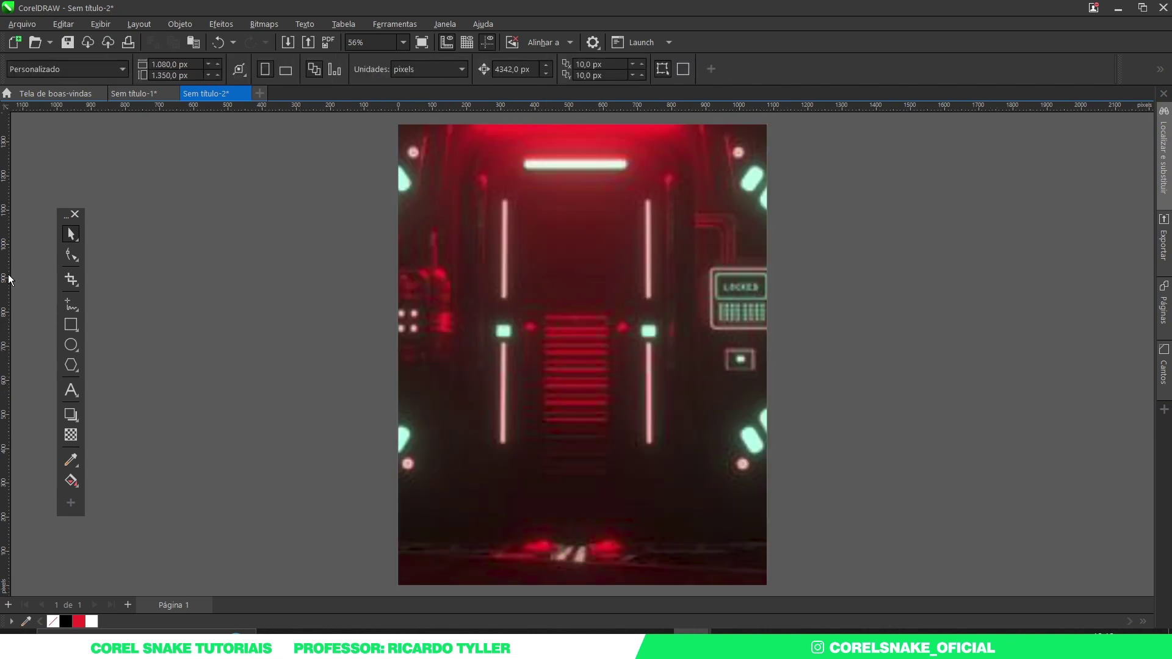
{"action": "left_click_drag", "start_coordinate": [6, 282], "coordinate": [588, 345]}
{"action": "left_click_drag", "start_coordinate": [577, 141], "coordinate": [768, 353]}
{"action": "left_click", "coordinate": [845, 290]}
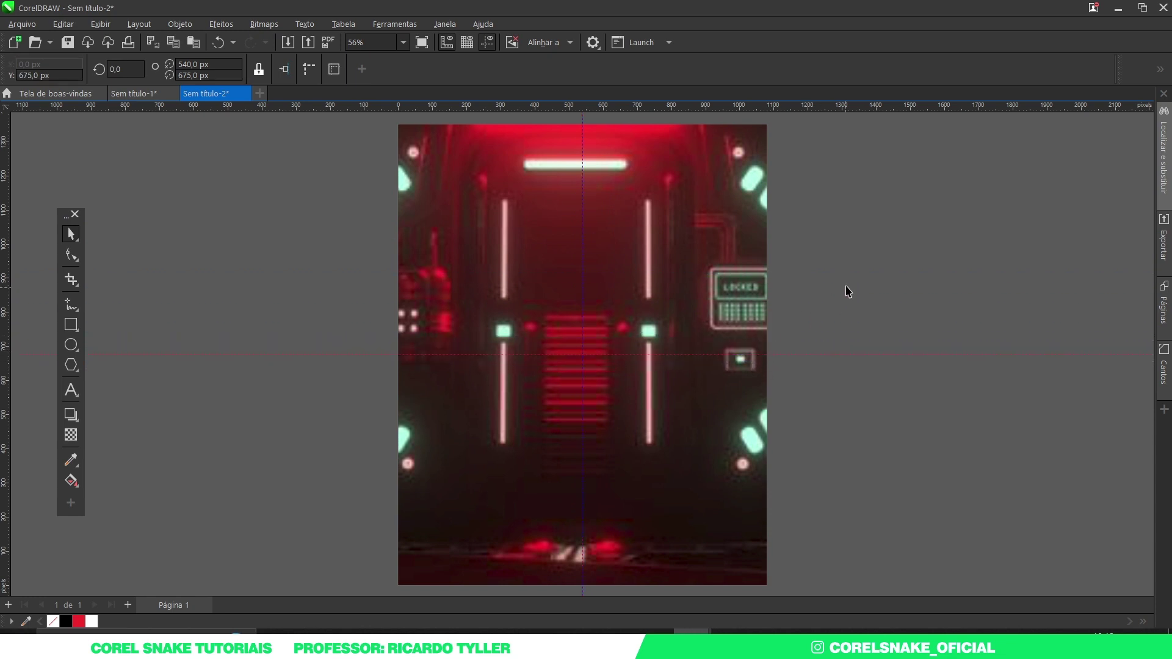
- Shift the clipped corridor image horizontally to X 560 px so its light bar lines up with the vertical guideline
{"action": "left_click", "coordinate": [655, 267]}
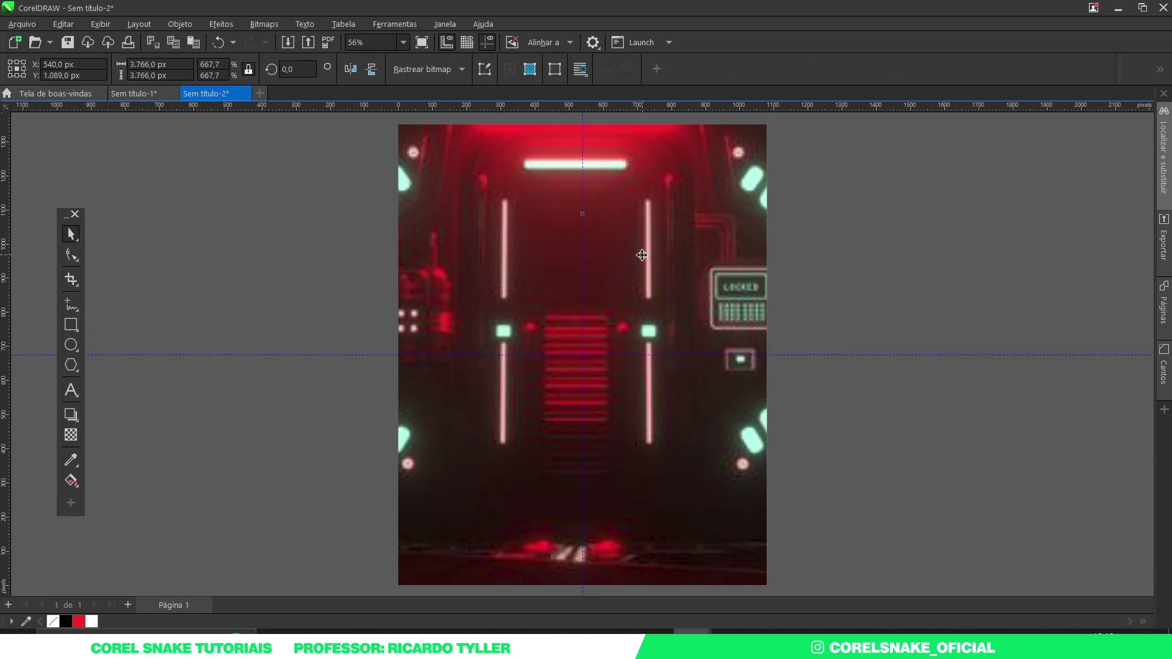
{"action": "key", "text": "Right"}
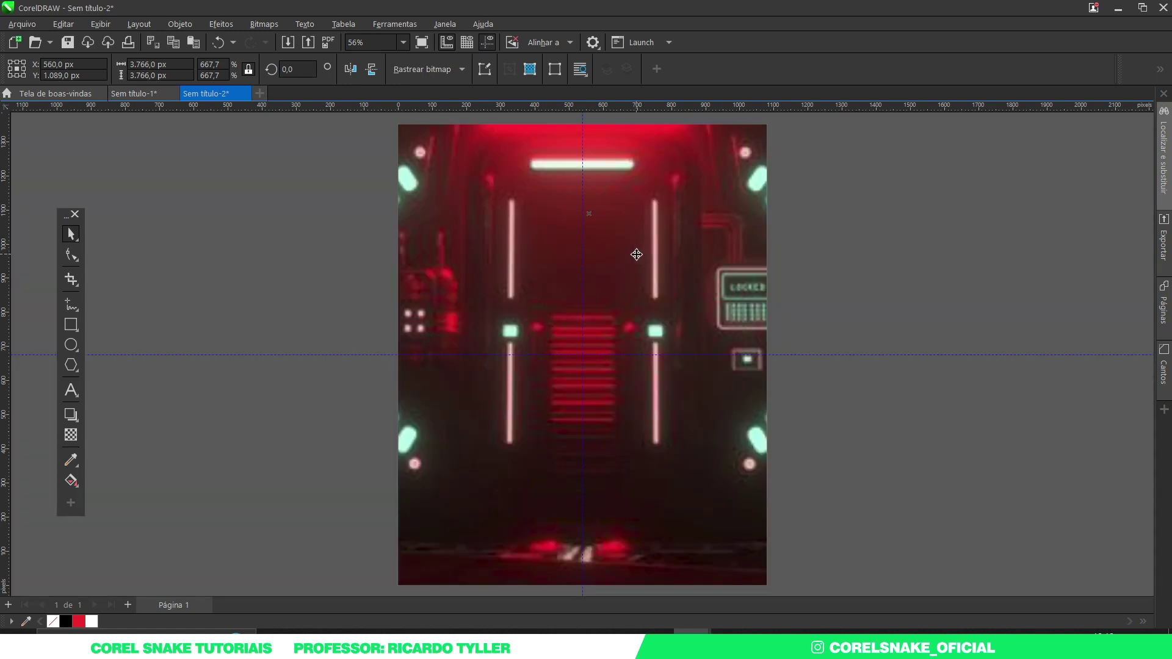
{"action": "left_click", "coordinate": [887, 261]}
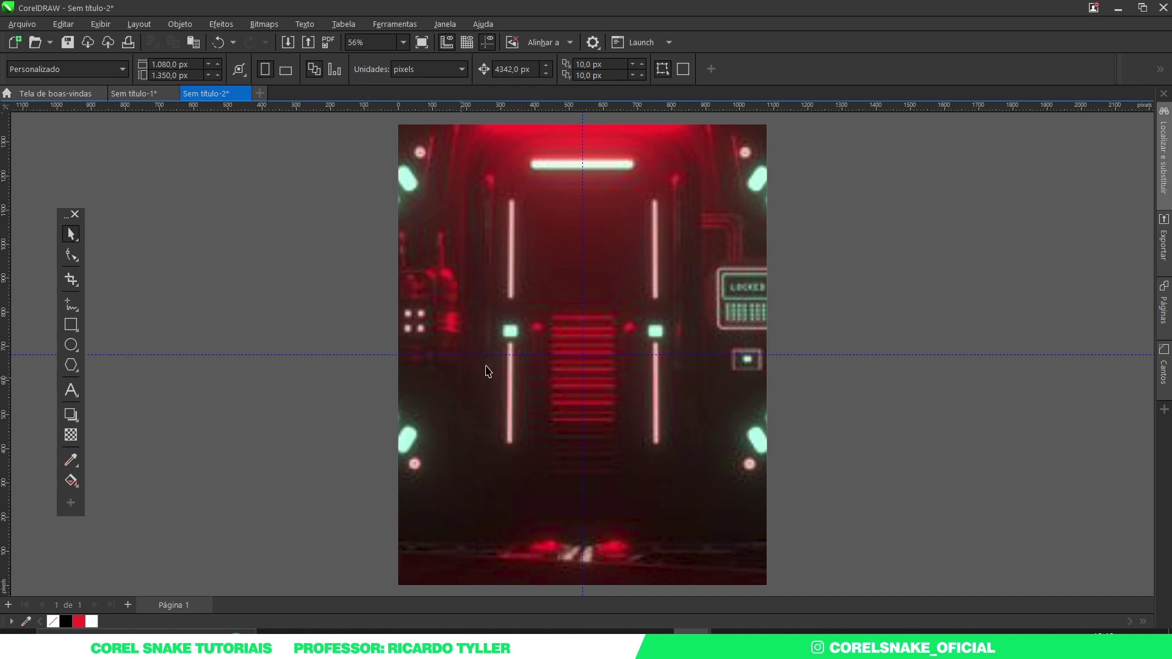
- Cover the page with a black 1080 × 1350 px rectangle and fade it upward with a linear transparency from the page's bottom edge
{"action": "left_click", "coordinate": [445, 472]}
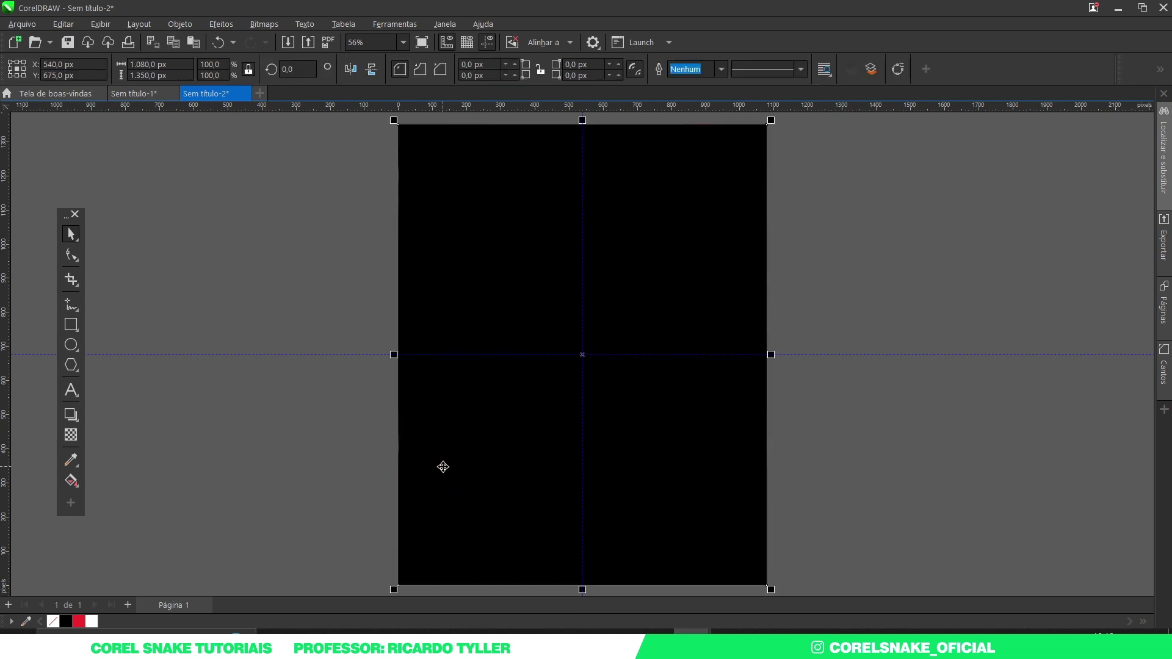
{"action": "left_click", "coordinate": [71, 435]}
{"action": "left_click_drag", "start_coordinate": [577, 581], "coordinate": [577, 406]}
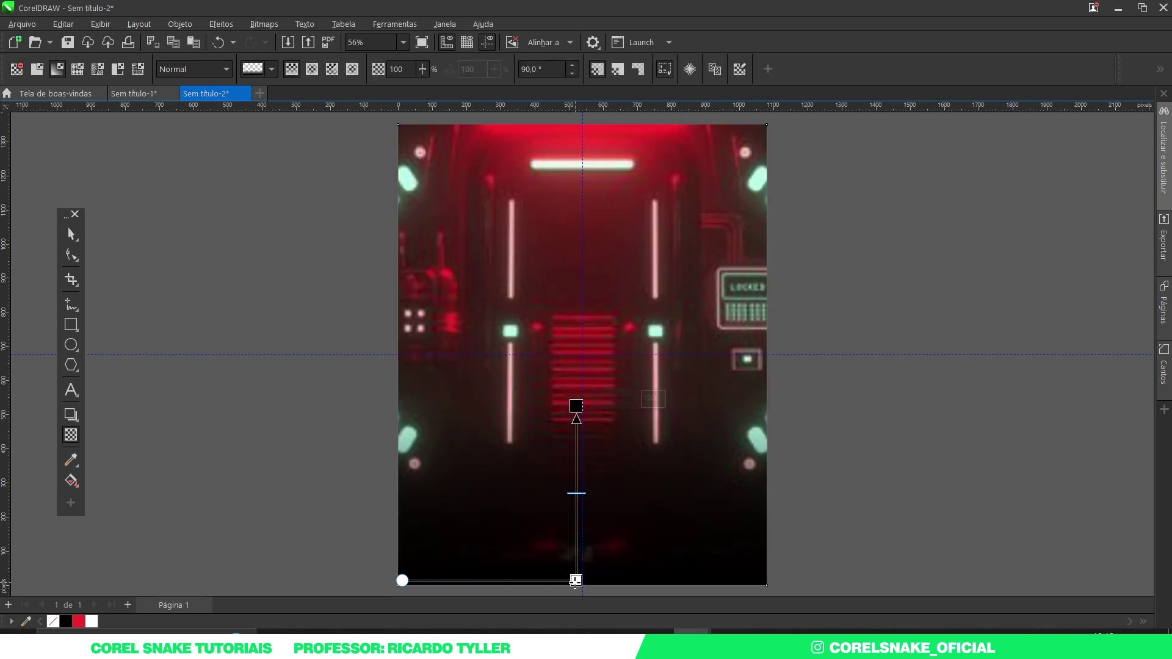
{"action": "left_click_drag", "start_coordinate": [576, 582], "coordinate": [576, 562]}
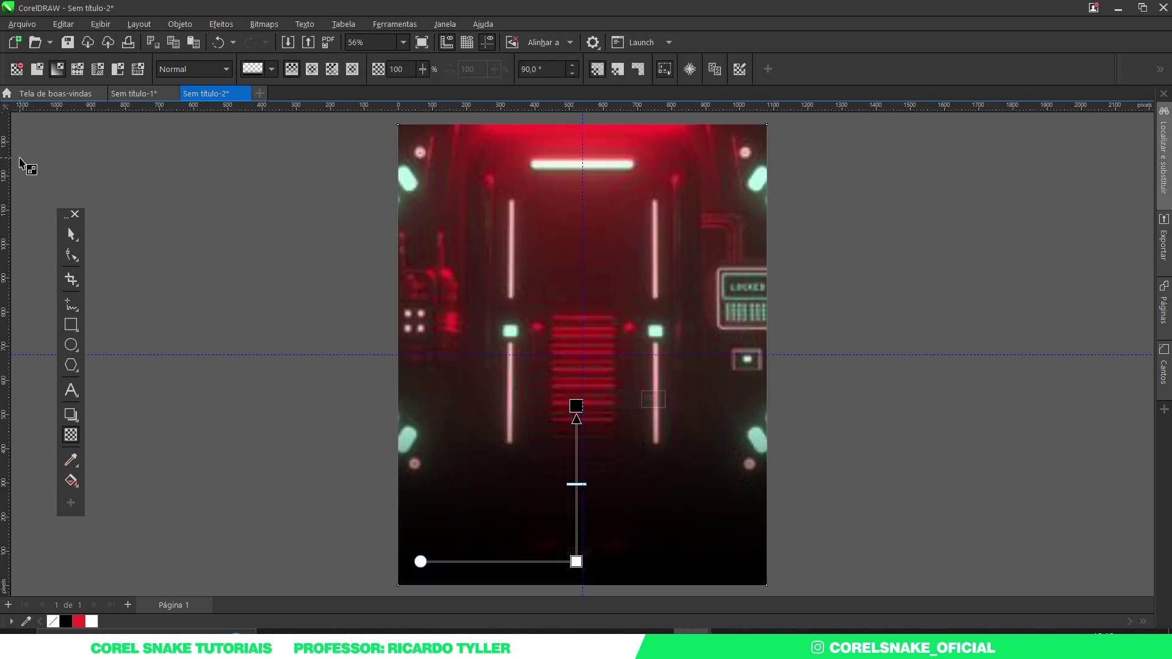
{"action": "key", "text": "space"}
{"action": "left_click", "coordinate": [208, 244]}
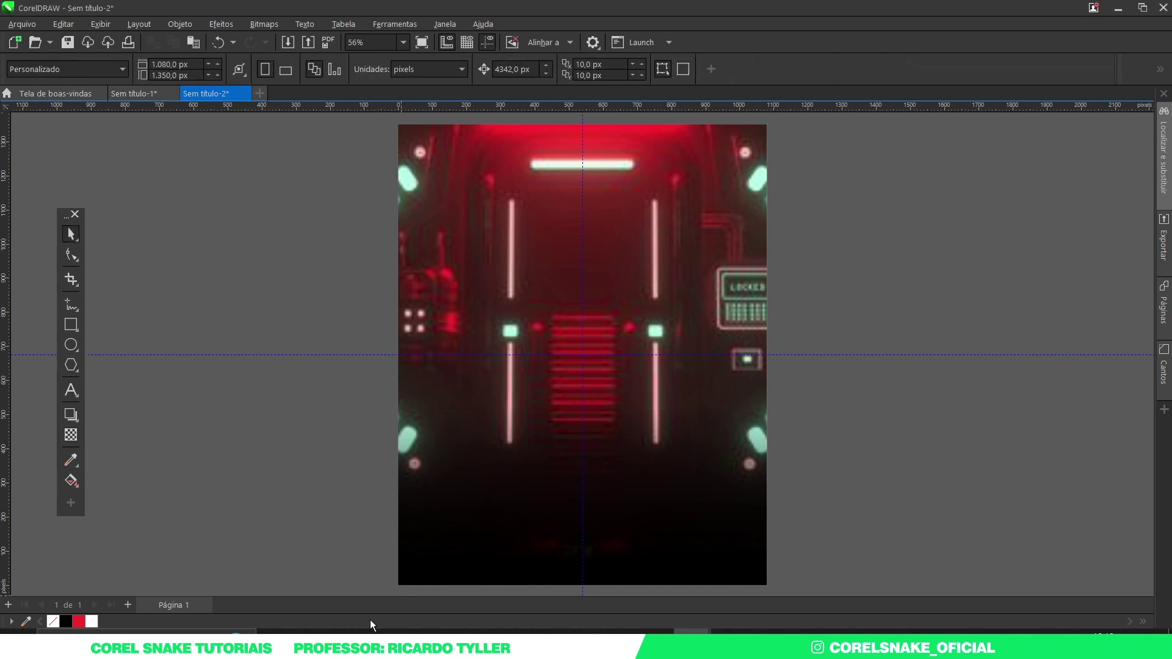
- Import the neon structure image flyer evento (2) from the Flyer evento folder, enlarge it to about 1305 × 1030 px and centre it at Y 745 px
{"action": "left_click", "coordinate": [352, 632]}
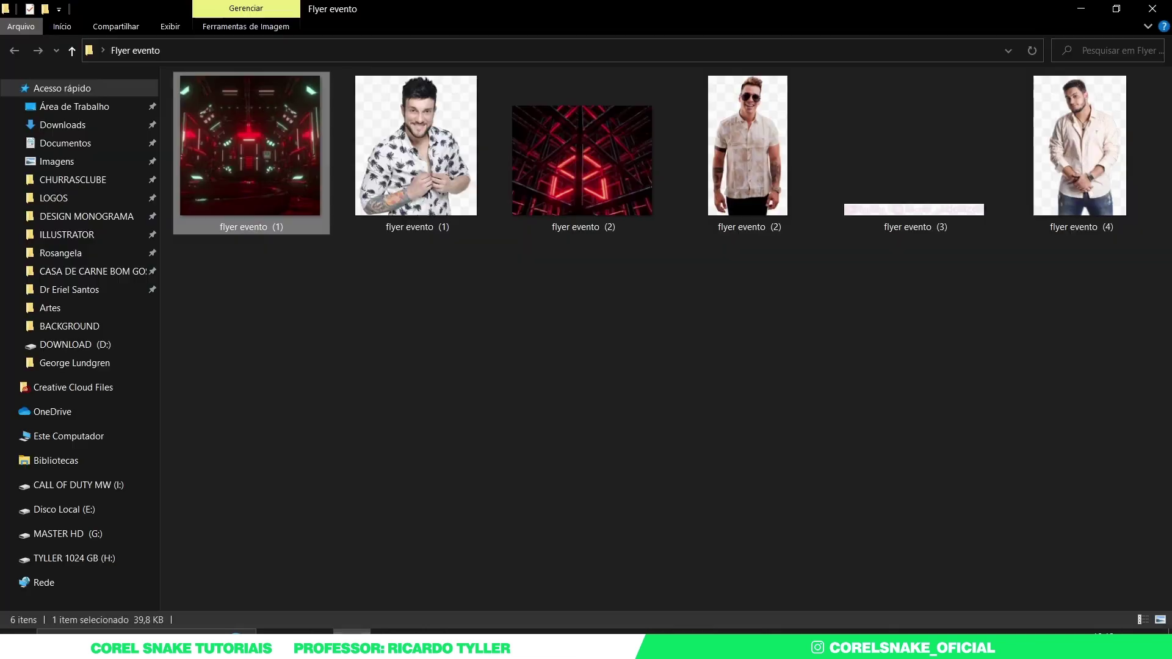
{"action": "left_click_drag", "start_coordinate": [607, 159], "coordinate": [586, 357]}
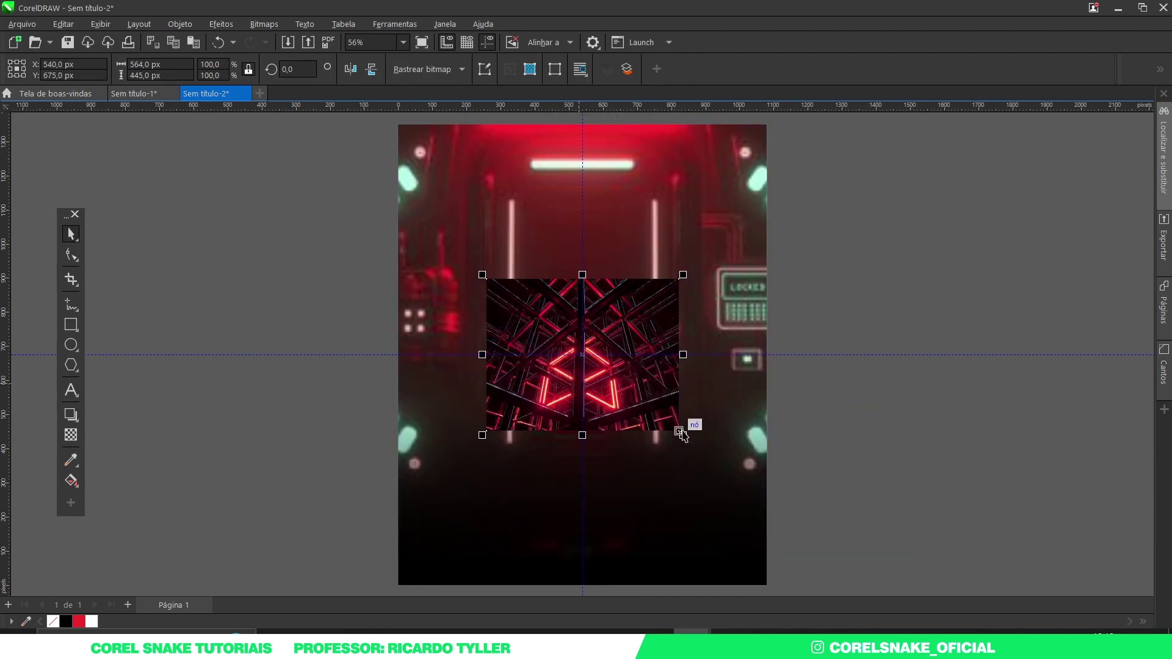
{"action": "left_click_drag", "start_coordinate": [687, 434], "coordinate": [796, 513]}
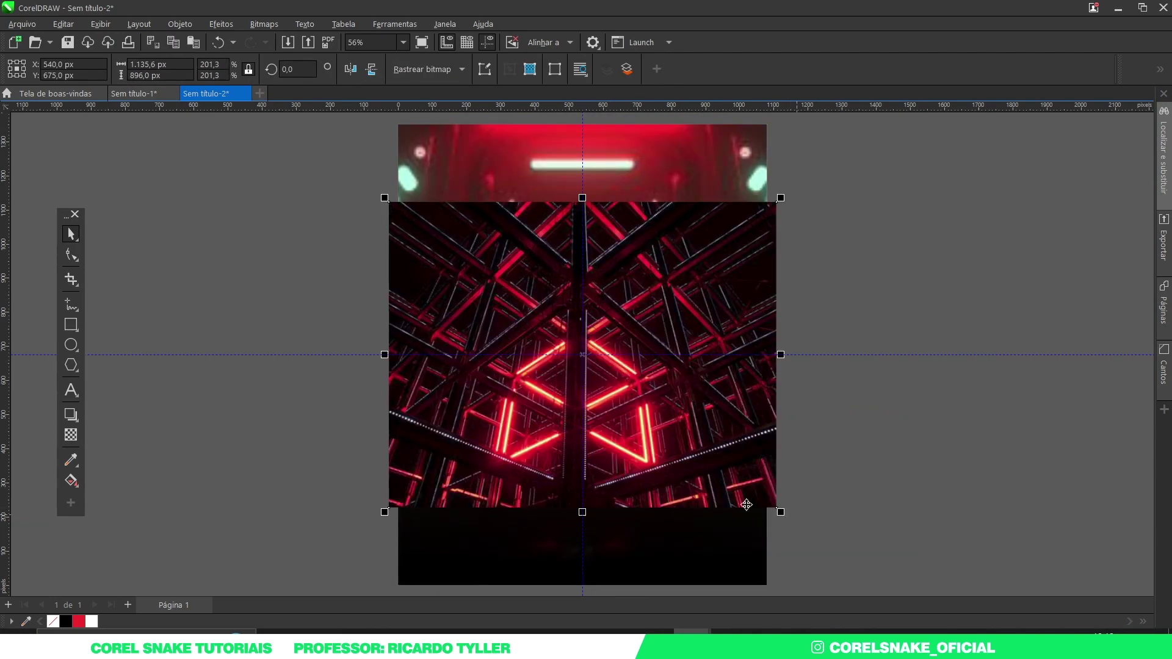
{"action": "left_click_drag", "start_coordinate": [667, 473], "coordinate": [670, 448]}
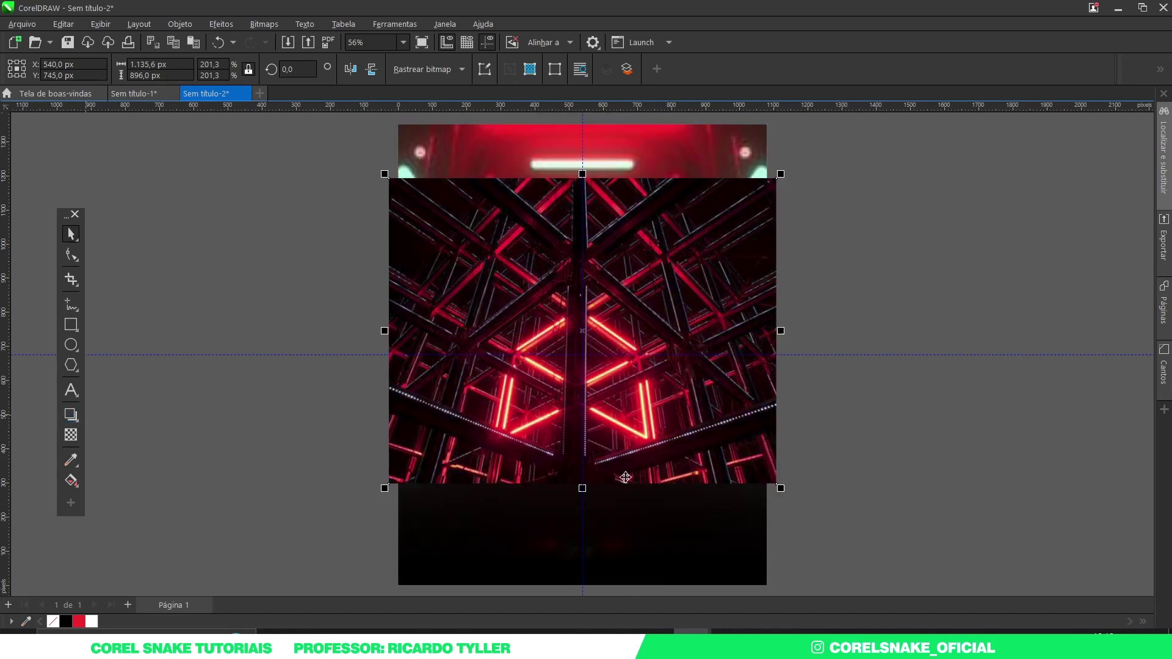
{"action": "left_click_drag", "start_coordinate": [782, 488], "coordinate": [816, 514]}
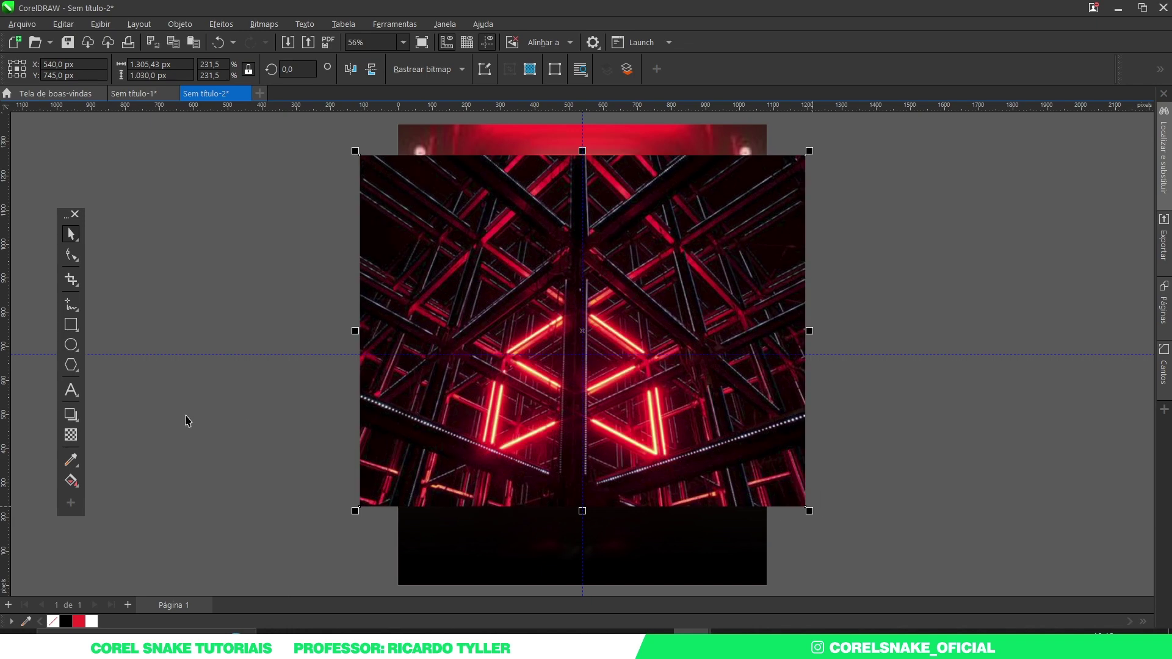
- Try the Sobrepor, Tela, Multiplicar and Subtrair transparency merge modes on the neon structure image
{"action": "left_click", "coordinate": [71, 435]}
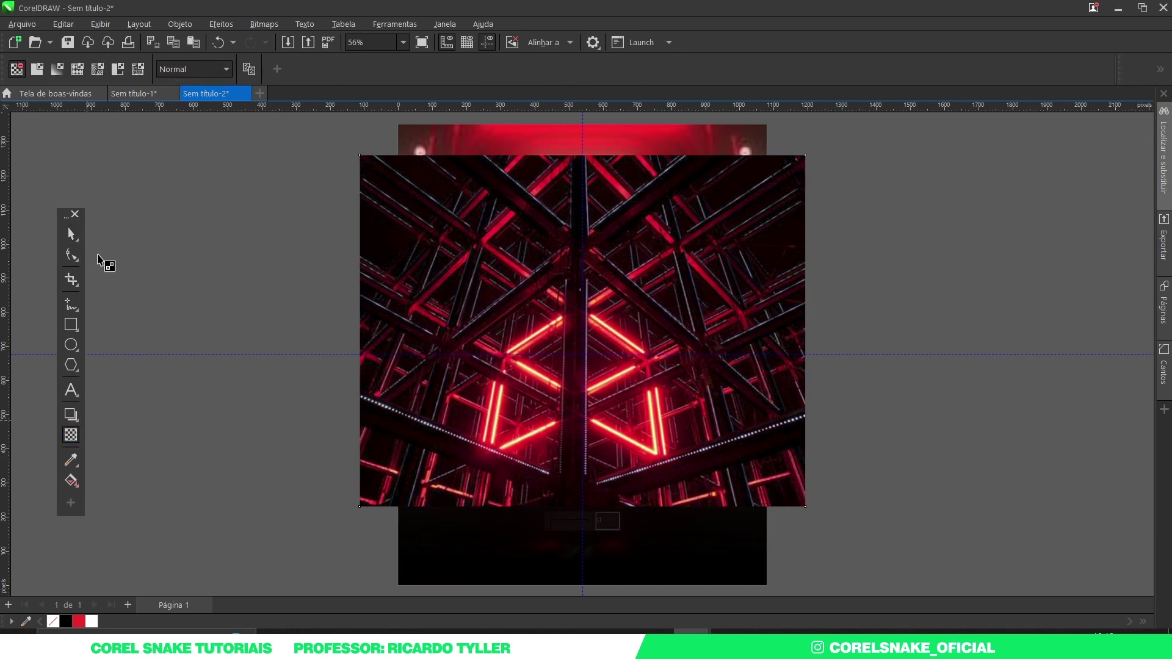
{"action": "left_click", "coordinate": [181, 72]}
{"action": "left_click", "coordinate": [183, 355]}
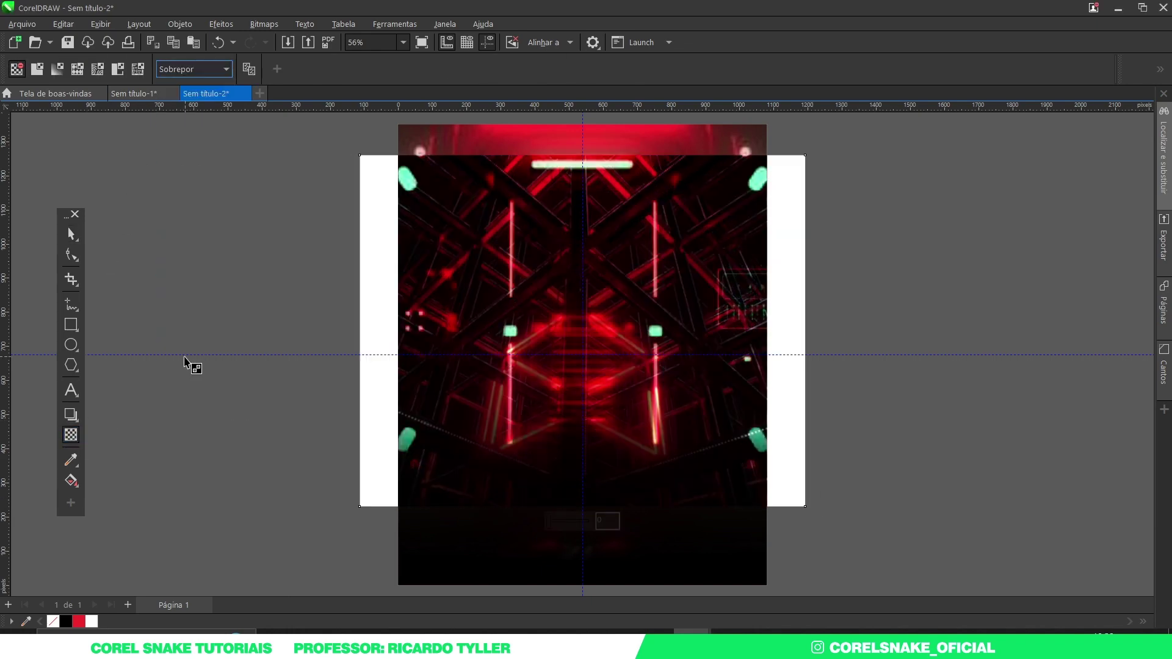
{"action": "left_click", "coordinate": [174, 72]}
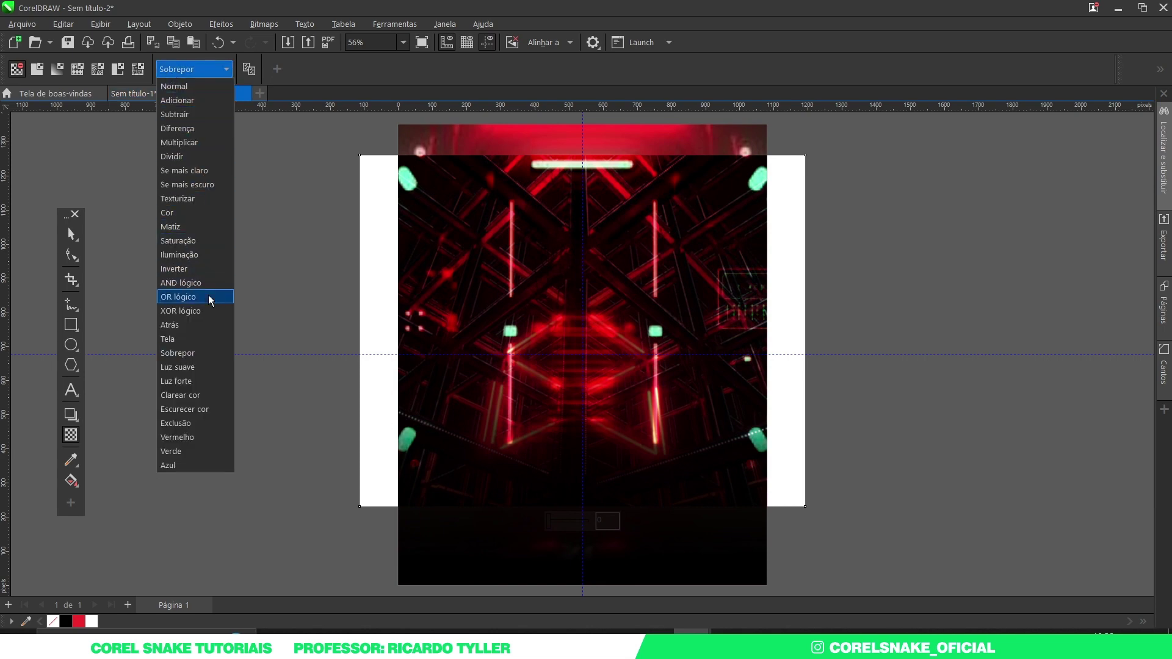
{"action": "left_click", "coordinate": [199, 337]}
{"action": "left_click", "coordinate": [193, 71]}
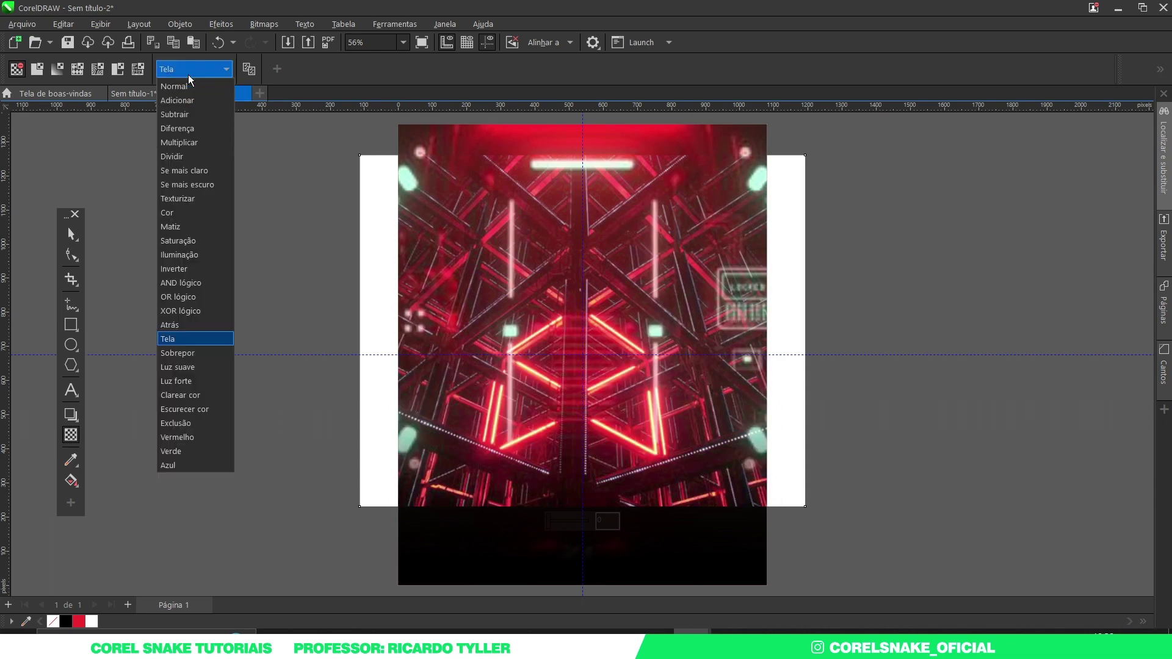
{"action": "left_click", "coordinate": [185, 143]}
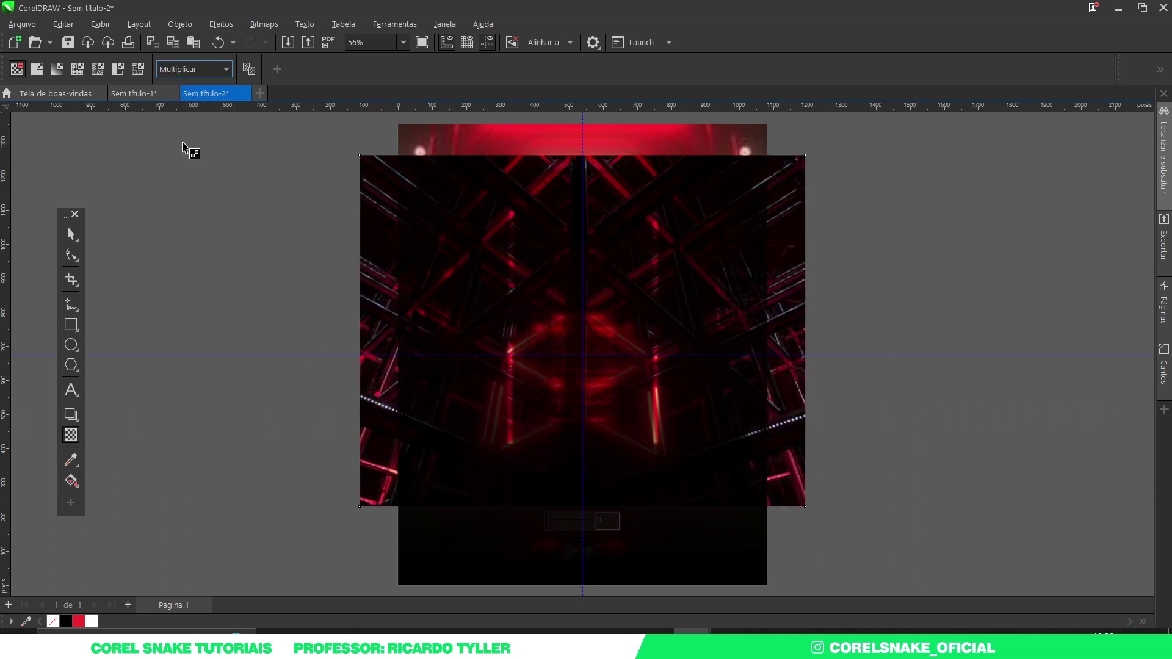
{"action": "left_click", "coordinate": [193, 69]}
{"action": "left_click", "coordinate": [183, 117]}
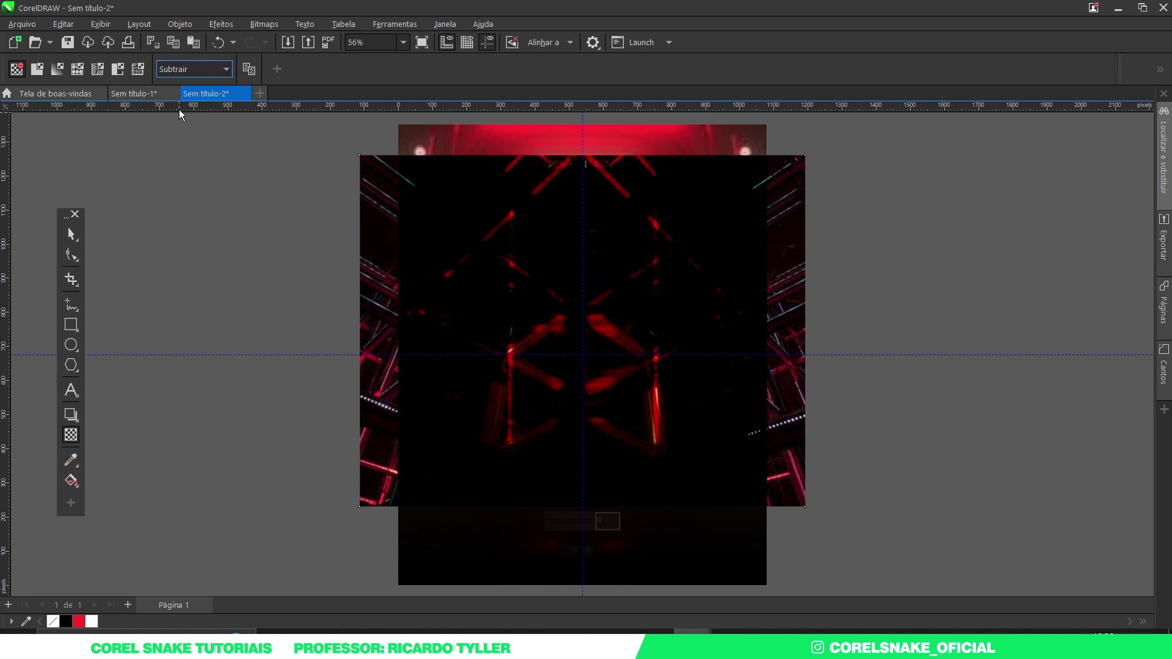
- Set the structure image's merge mode to Adicionar and fade its upper part out with a vertical linear transparency
{"action": "left_click", "coordinate": [184, 69]}
{"action": "left_click", "coordinate": [184, 109]}
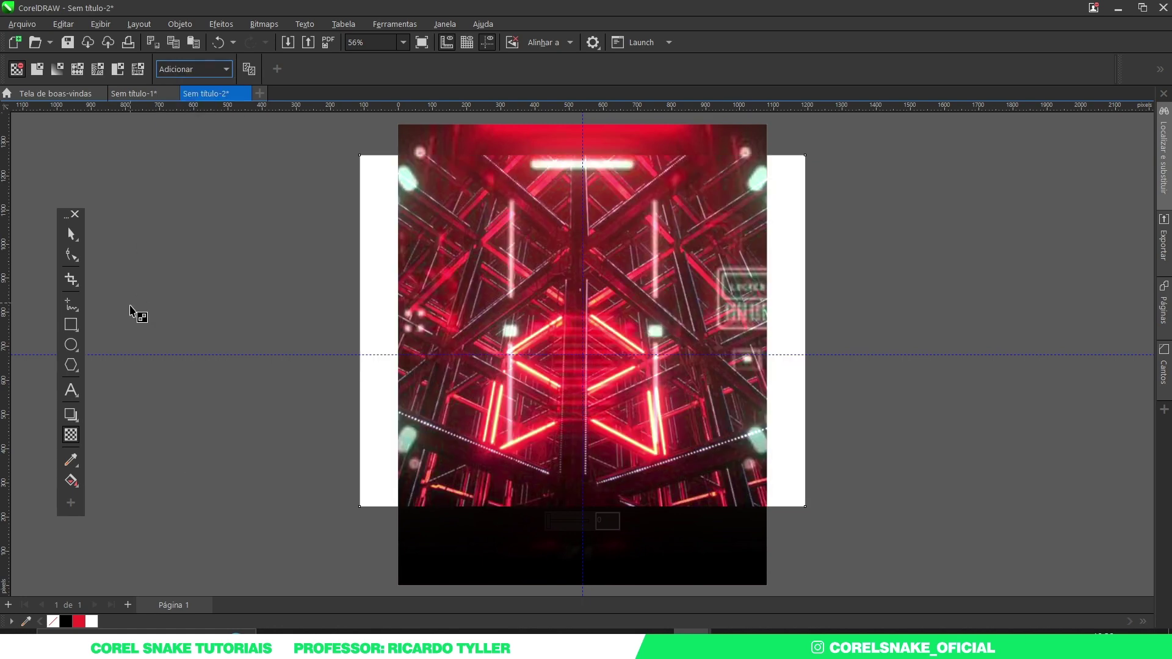
{"action": "left_click", "coordinate": [71, 435]}
{"action": "left_click_drag", "start_coordinate": [574, 377], "coordinate": [583, 225]}
{"action": "left_click_drag", "start_coordinate": [574, 377], "coordinate": [574, 451]}
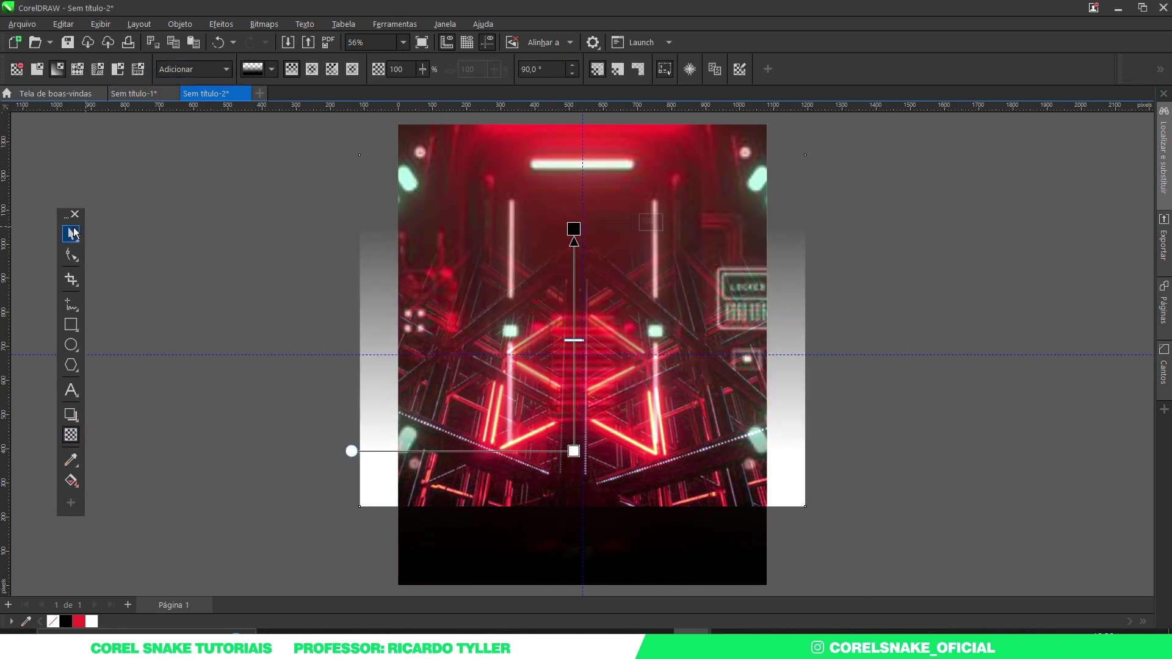
- Reshape the structure image's side edges to the page width of 1080 px and place it behind the black gradient rectangle
{"action": "left_click", "coordinate": [71, 233]}
{"action": "left_click", "coordinate": [70, 256]}
{"action": "left_click", "coordinate": [360, 506]}
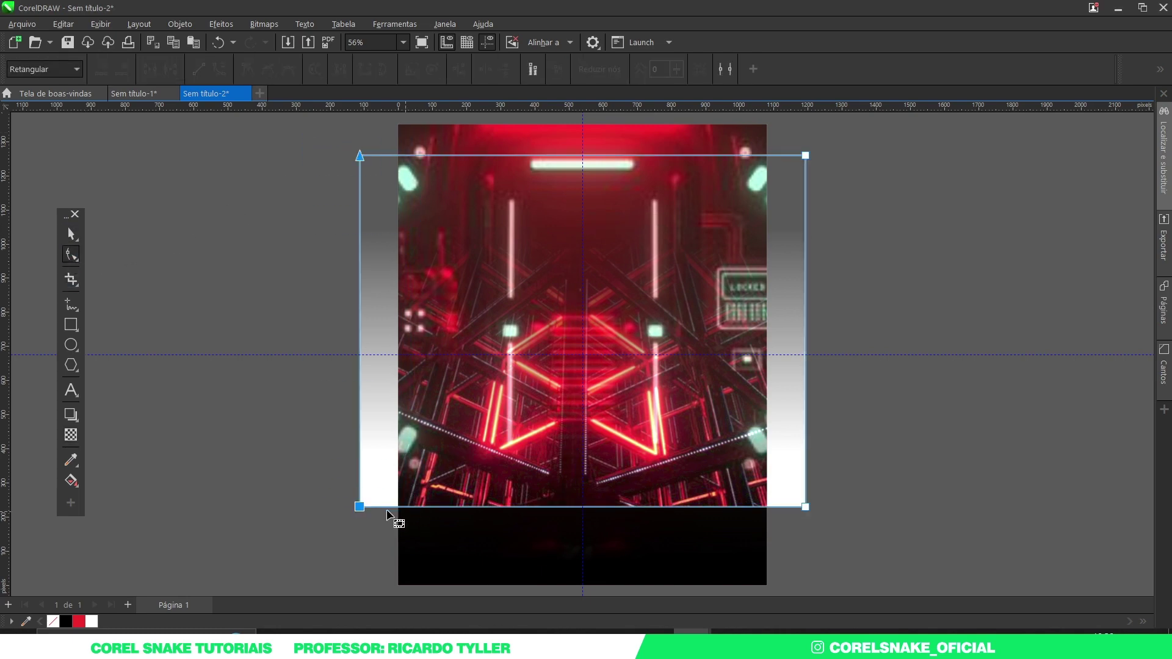
{"action": "left_click_drag", "start_coordinate": [360, 507], "coordinate": [399, 508]}
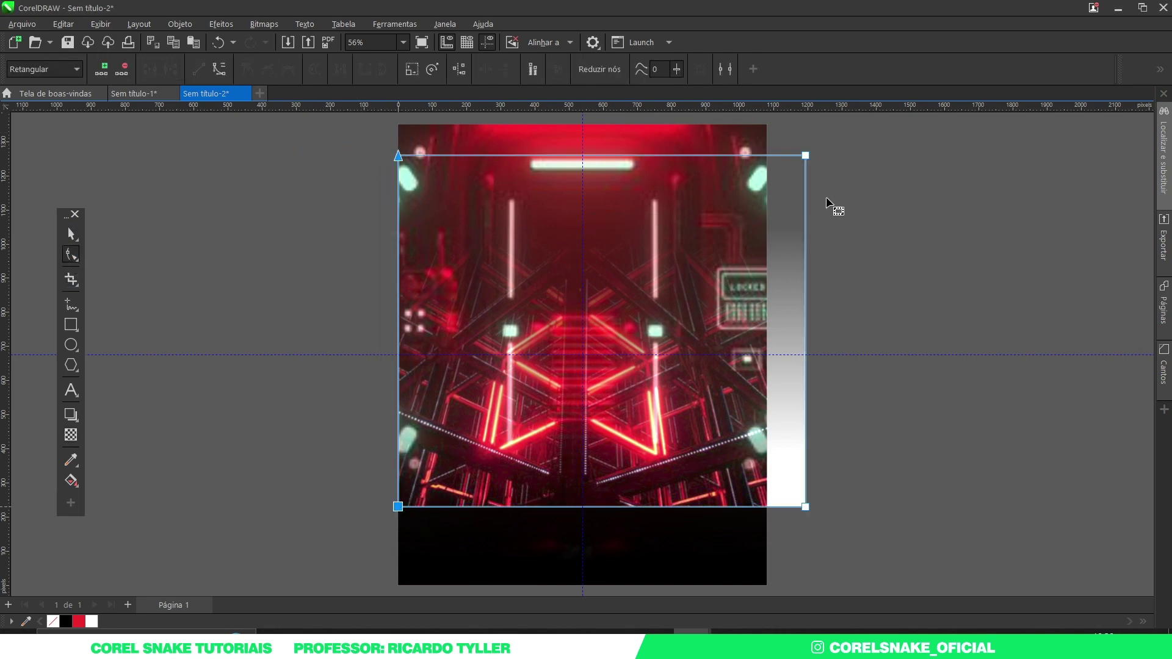
{"action": "left_click_drag", "start_coordinate": [802, 211], "coordinate": [763, 589]}
{"action": "left_click_drag", "start_coordinate": [804, 508], "coordinate": [771, 508]}
{"action": "key", "text": "space"}
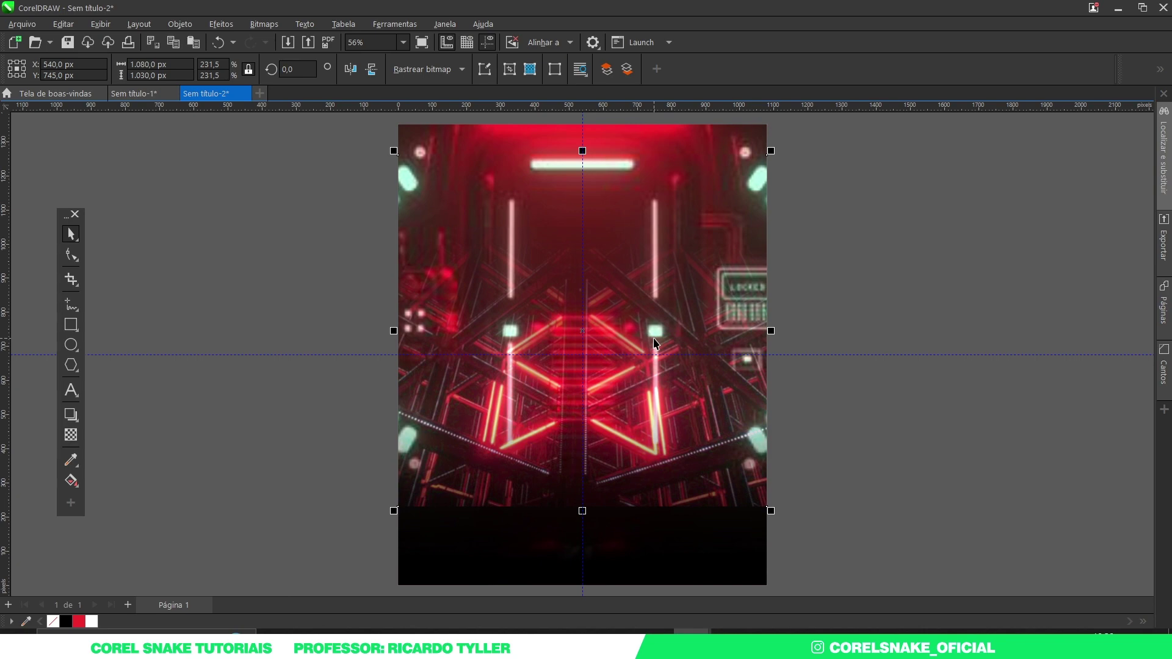
{"action": "left_click", "coordinate": [702, 537]}
{"action": "left_click_drag", "start_coordinate": [701, 537], "coordinate": [818, 510]}
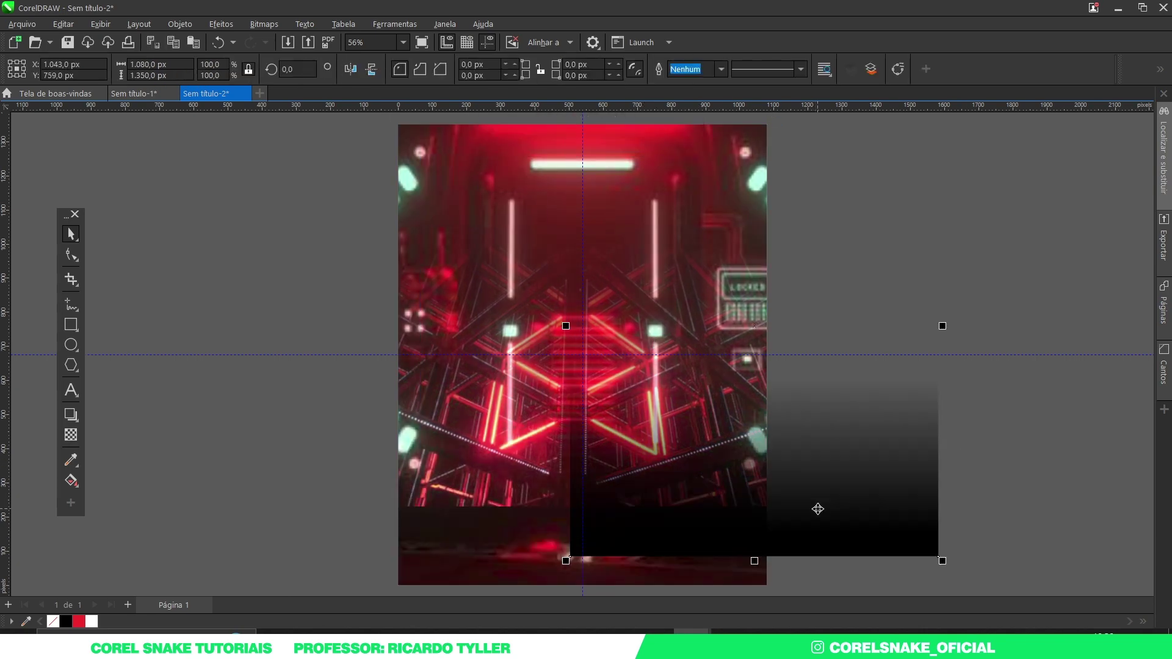
{"action": "key", "text": "ctrl+z"}
{"action": "key", "text": "ctrl+shift+z"}
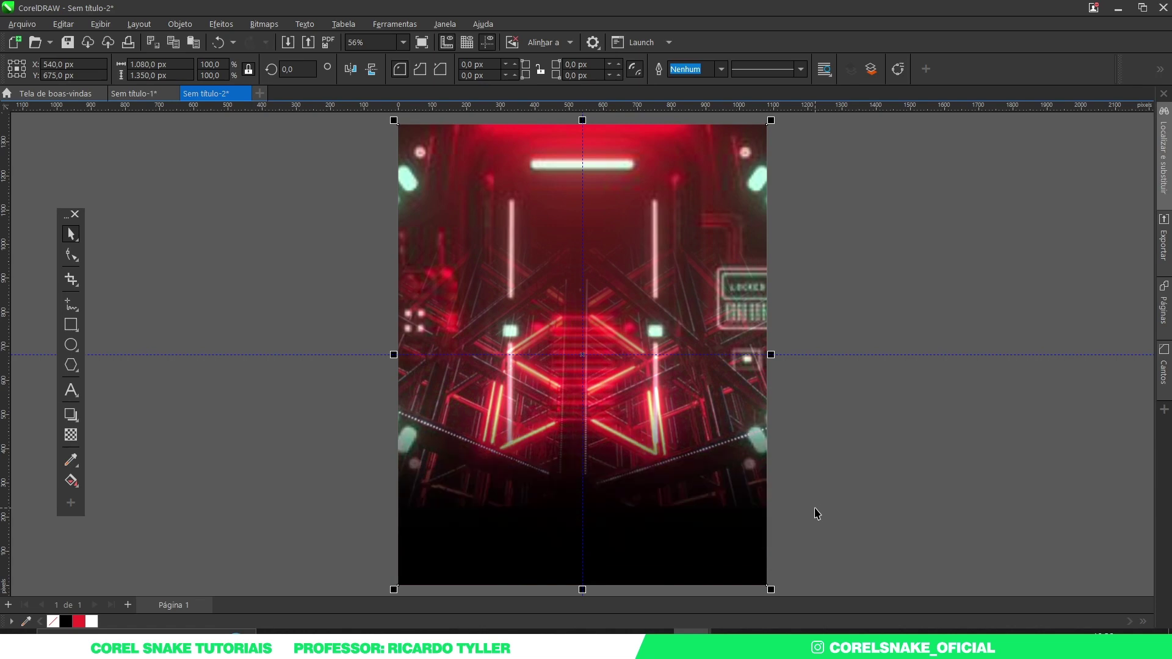
- Raise the black rectangle's transparency gradient so it starts at the structure image's lower edge and ends just above the horizontal guideline
{"action": "left_click", "coordinate": [643, 547]}
{"action": "left_click", "coordinate": [71, 435]}
{"action": "left_click_drag", "start_coordinate": [576, 406], "coordinate": [576, 507]}
{"action": "left_click_drag", "start_coordinate": [576, 406], "coordinate": [575, 331]}
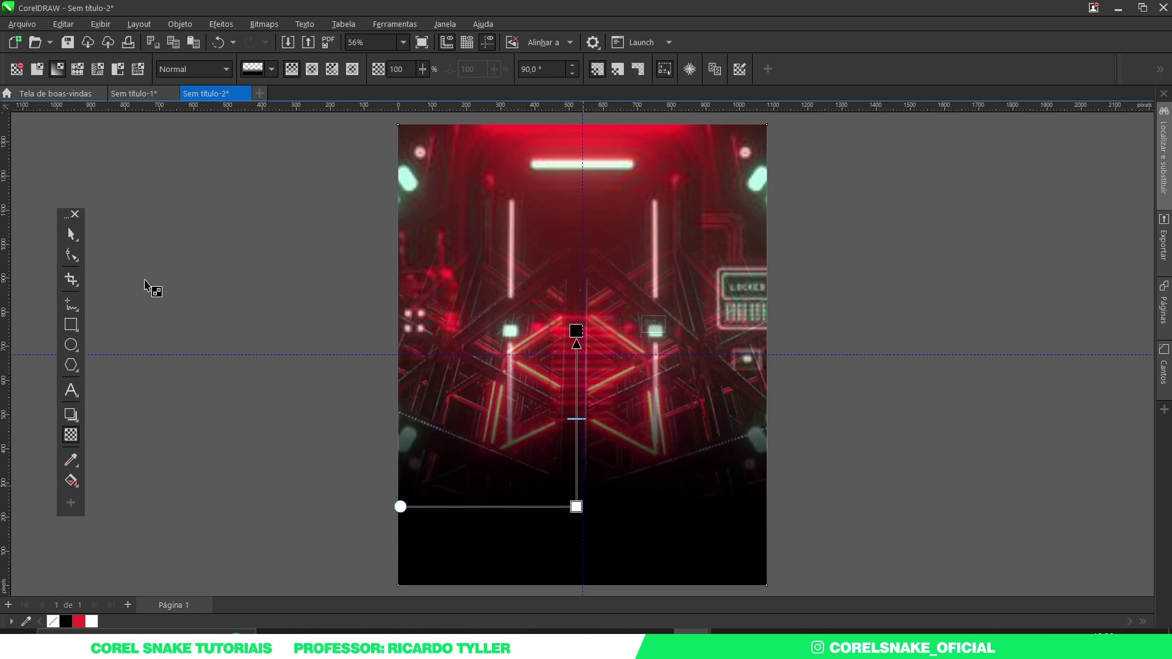
{"action": "key", "text": "space"}
{"action": "key", "text": "Escape"}
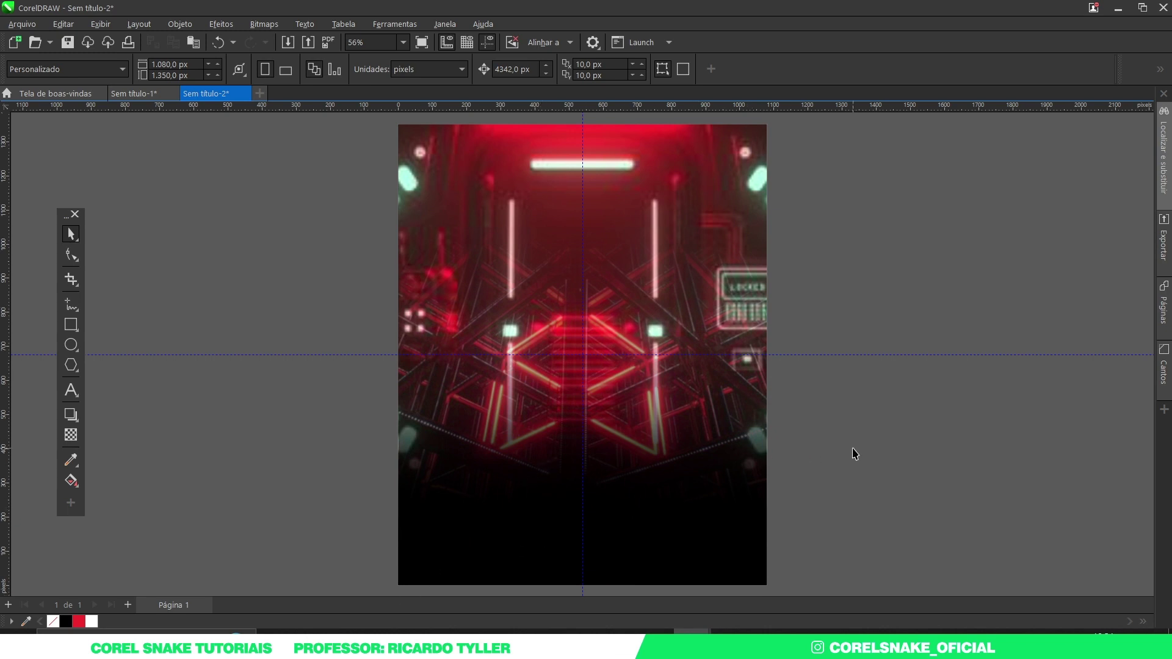
- Import the photo flyer evento (4) of the man in the light shirt, place it over the page and enlarge it to about 621 × 931 px
{"action": "left_click", "coordinate": [351, 632]}
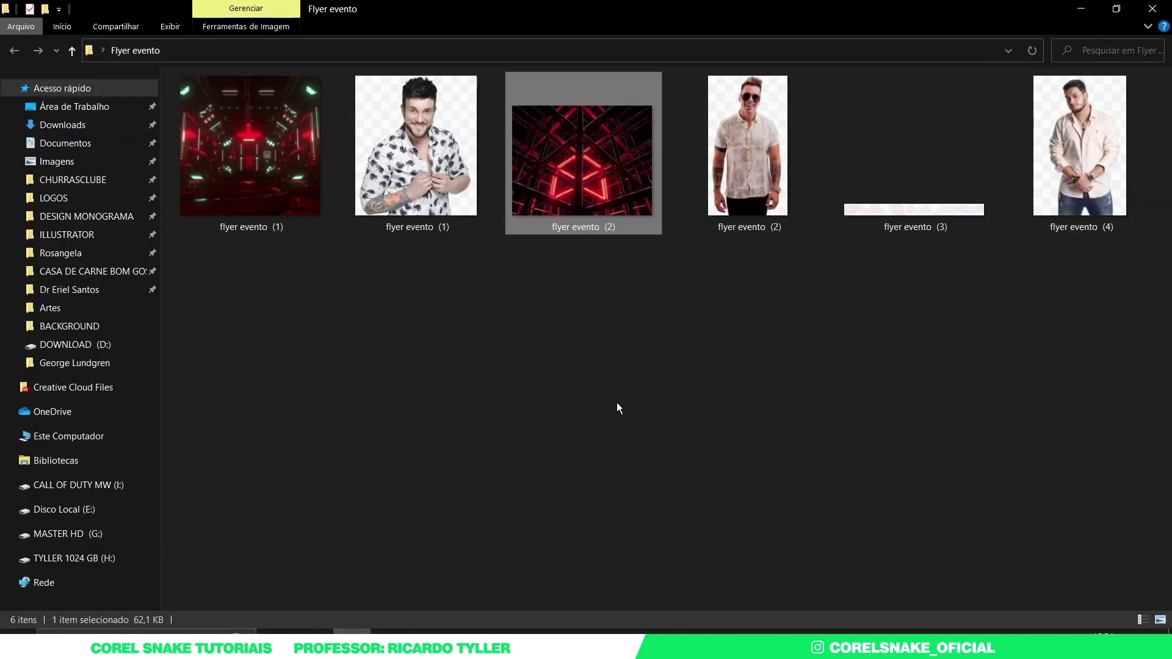
{"action": "left_click", "coordinate": [653, 360]}
{"action": "left_click_drag", "start_coordinate": [1079, 160], "coordinate": [832, 406]}
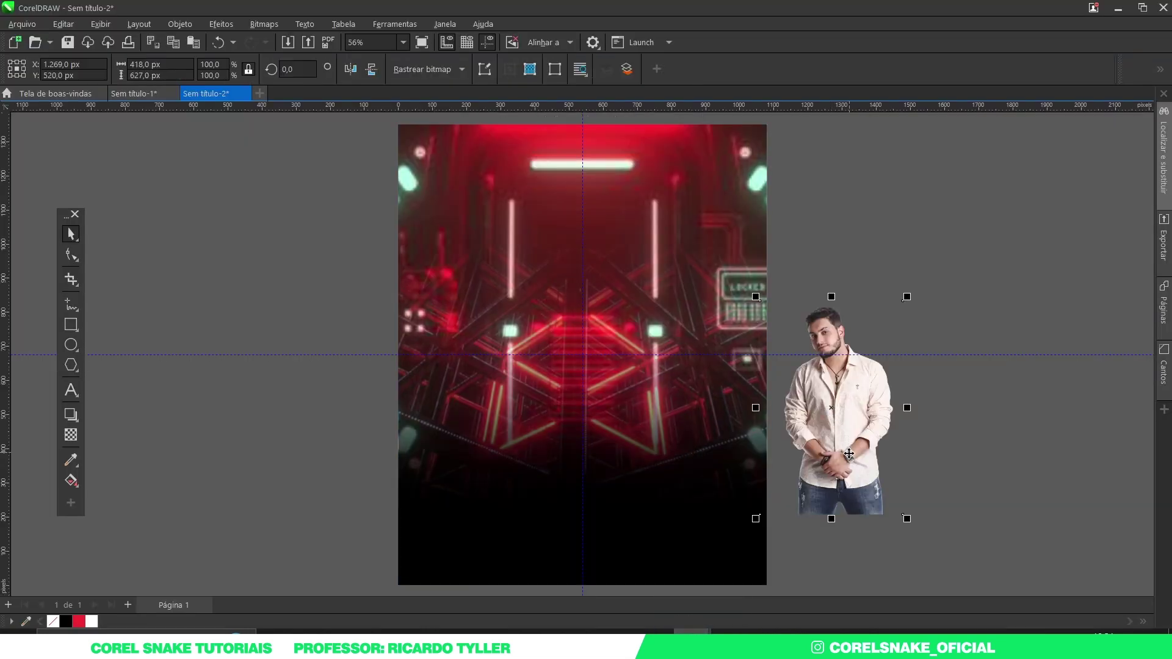
{"action": "left_click_drag", "start_coordinate": [879, 486], "coordinate": [718, 508]}
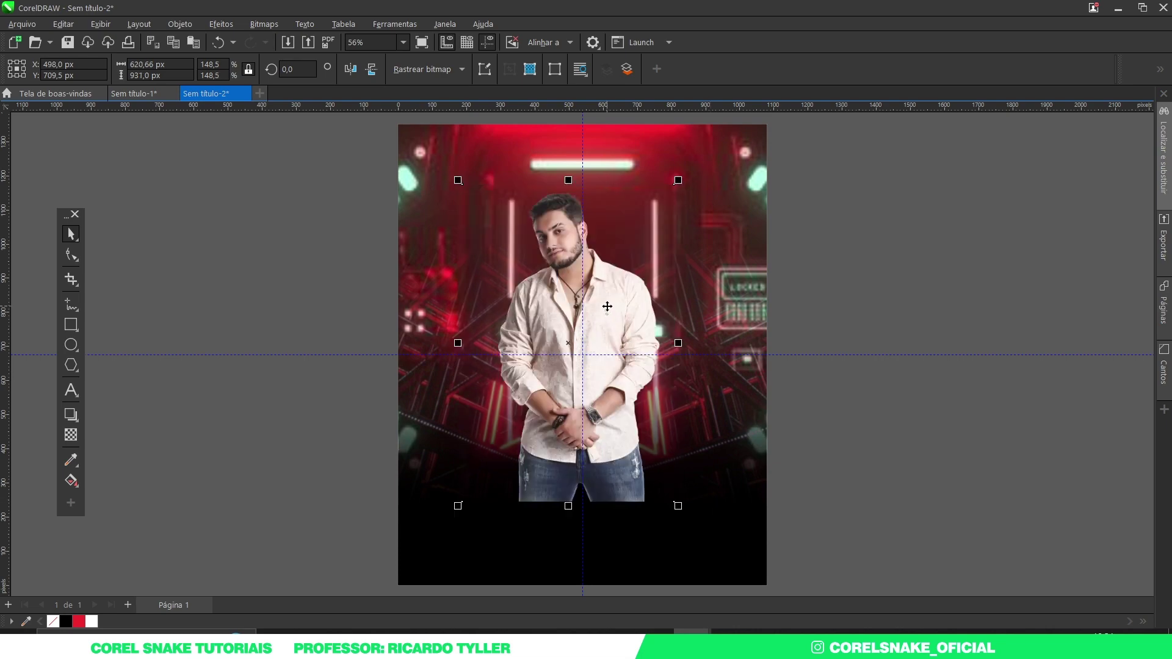
- Place the man's photo behind the black gradient at about X 534, Y 515 px and enlarge it to about 749 × 1123 px
{"action": "left_click_drag", "start_coordinate": [607, 306], "coordinate": [621, 339]}
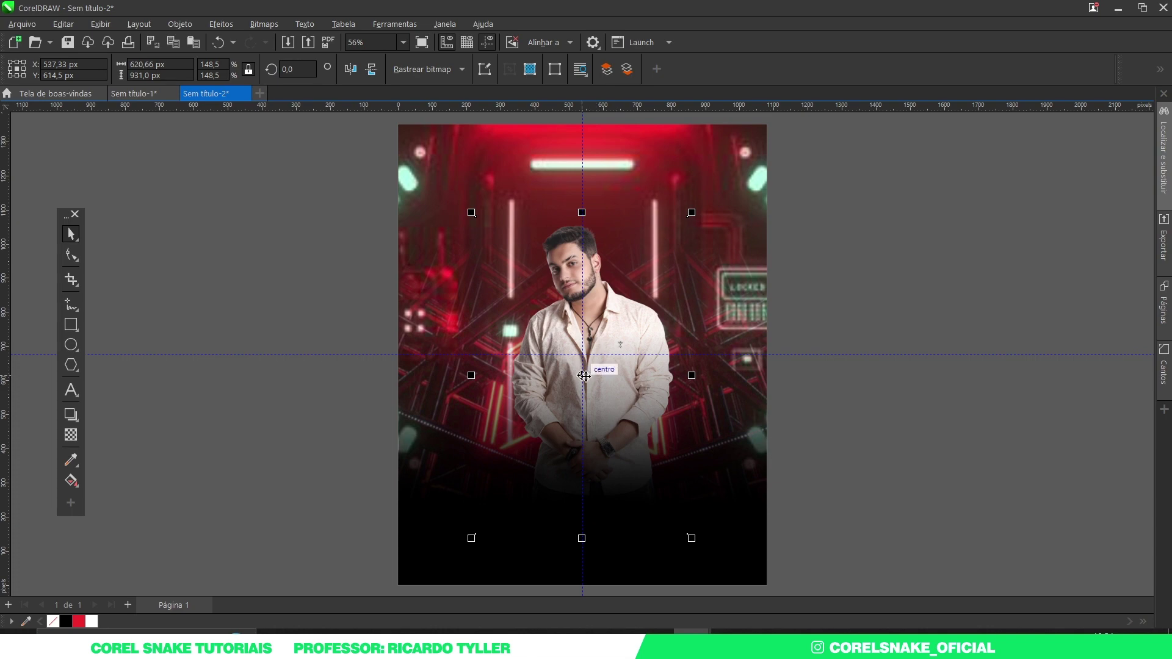
{"action": "left_click_drag", "start_coordinate": [584, 376], "coordinate": [583, 411]}
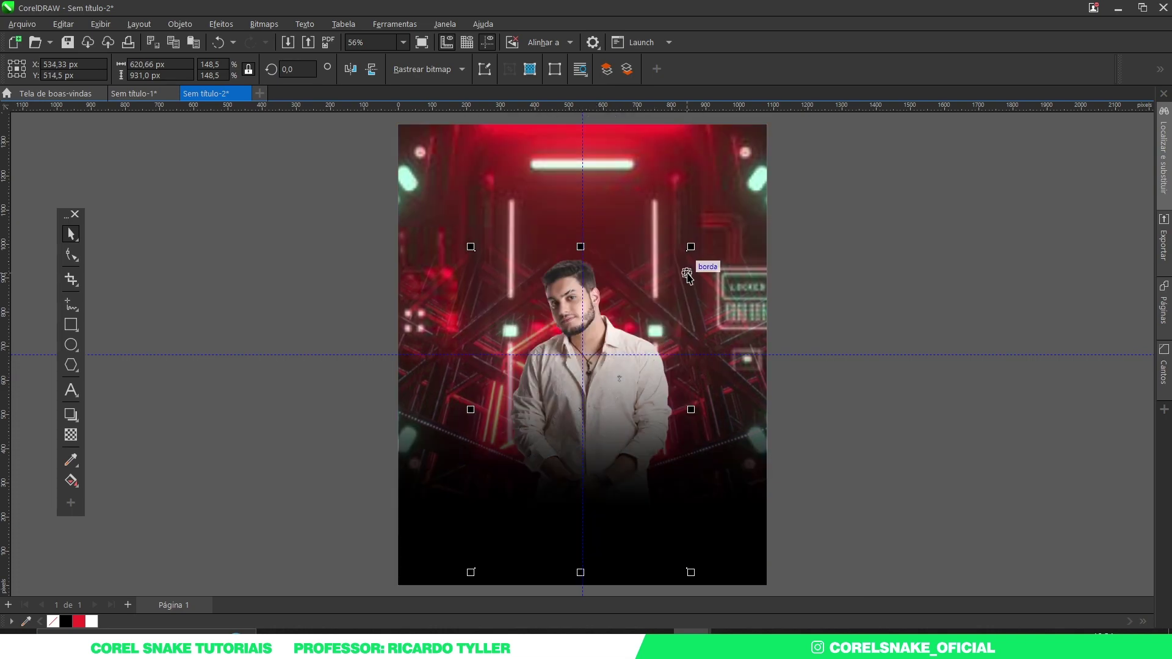
{"action": "left_click_drag", "start_coordinate": [690, 247], "coordinate": [715, 213]}
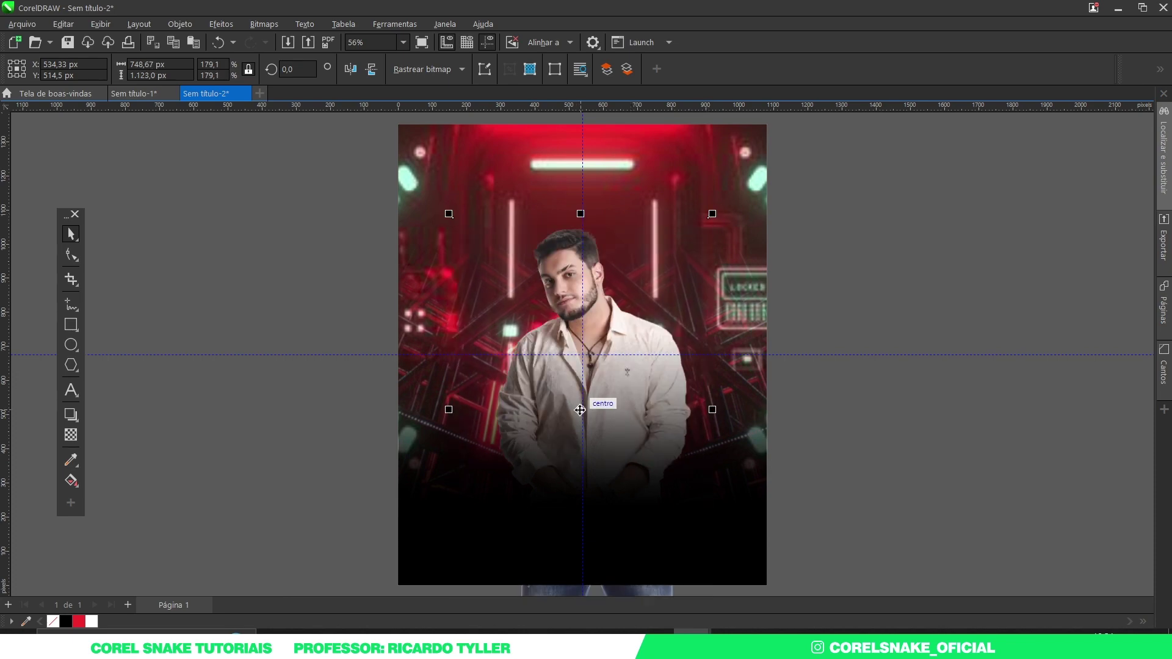
- Move the light-shirt man's photo slightly down to about X 523, Y 475.5 px
{"action": "left_click_drag", "start_coordinate": [580, 410], "coordinate": [577, 423]}
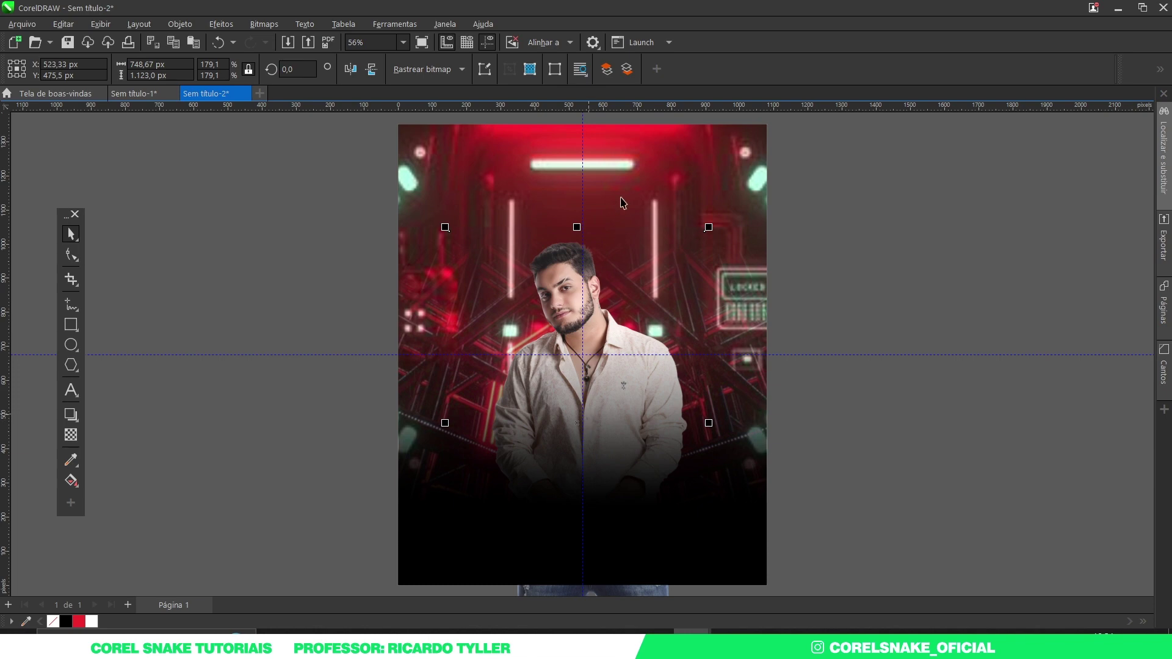
{"action": "left_click_drag", "start_coordinate": [633, 108], "coordinate": [656, 376]}
{"action": "left_click", "coordinate": [918, 264]}
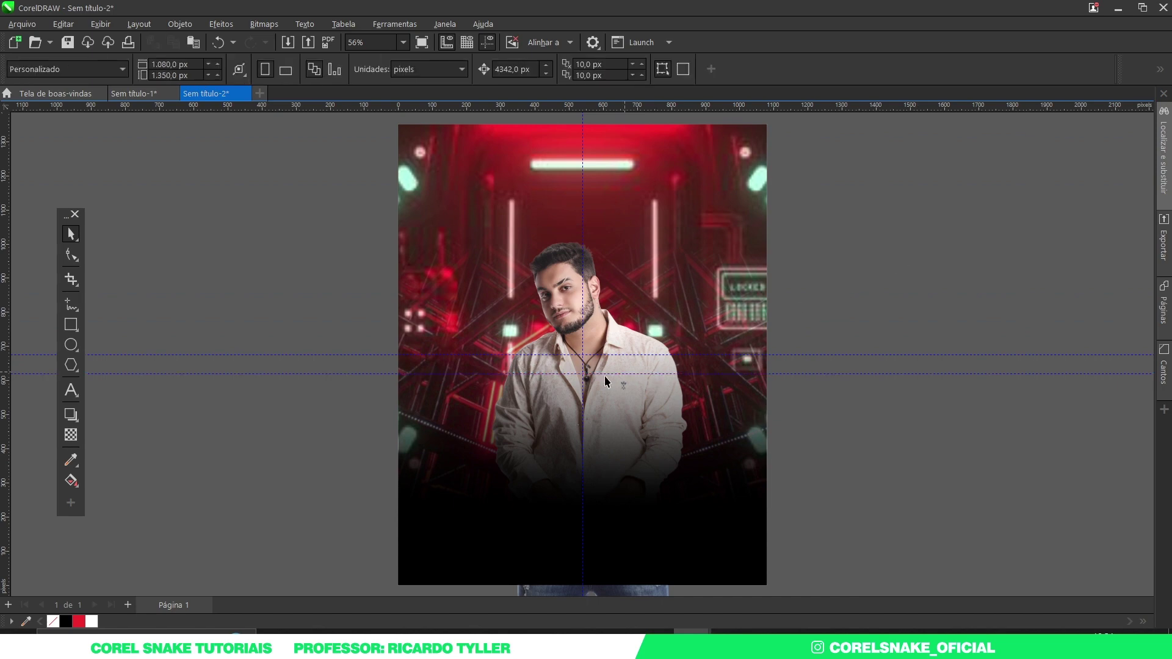
{"action": "left_click", "coordinate": [561, 374]}
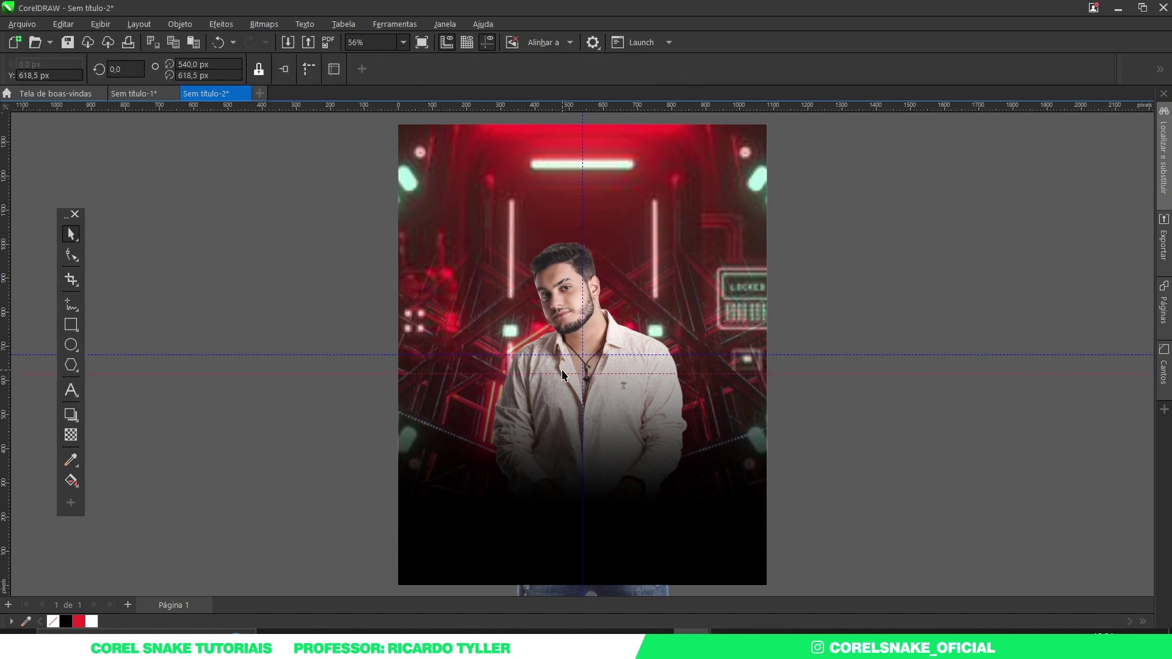
{"action": "key", "text": "Delete"}
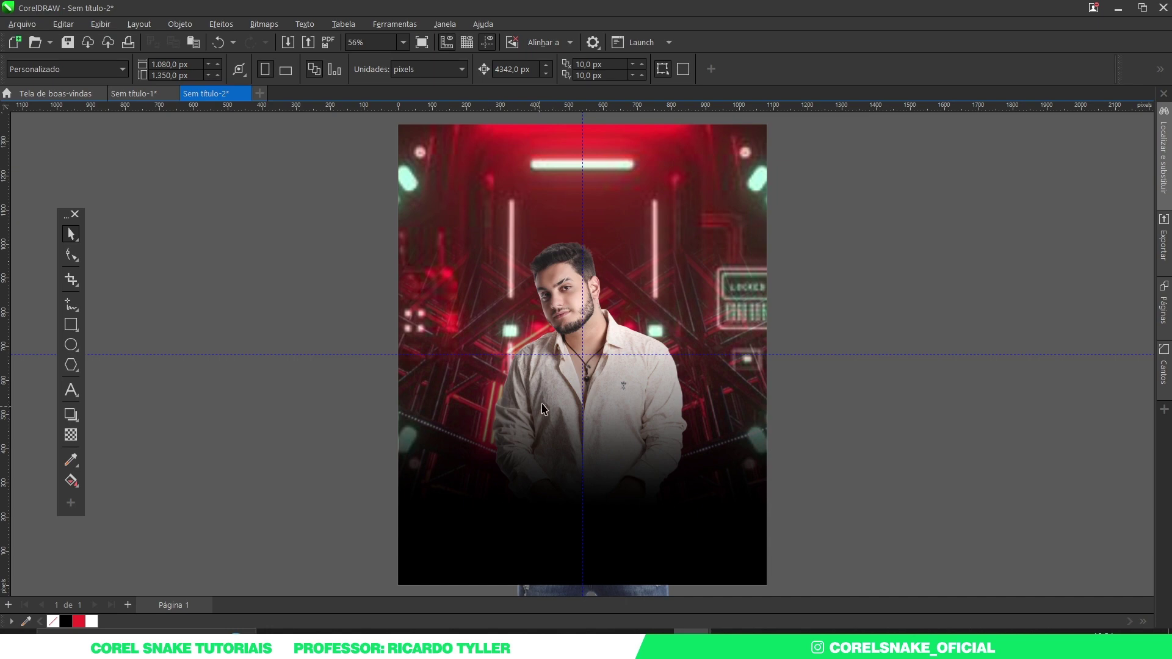
- Import the photo of the man in sunglasses and place it over the page's lower-left edge at about X -53, Y 301 px
{"action": "scroll", "coordinate": [544, 409], "scroll_direction": "down", "scroll_amount": 1}
{"action": "scroll", "coordinate": [575, 492], "scroll_direction": "up", "scroll_amount": 1}
{"action": "scroll", "coordinate": [618, 511], "scroll_direction": "down", "scroll_amount": 1}
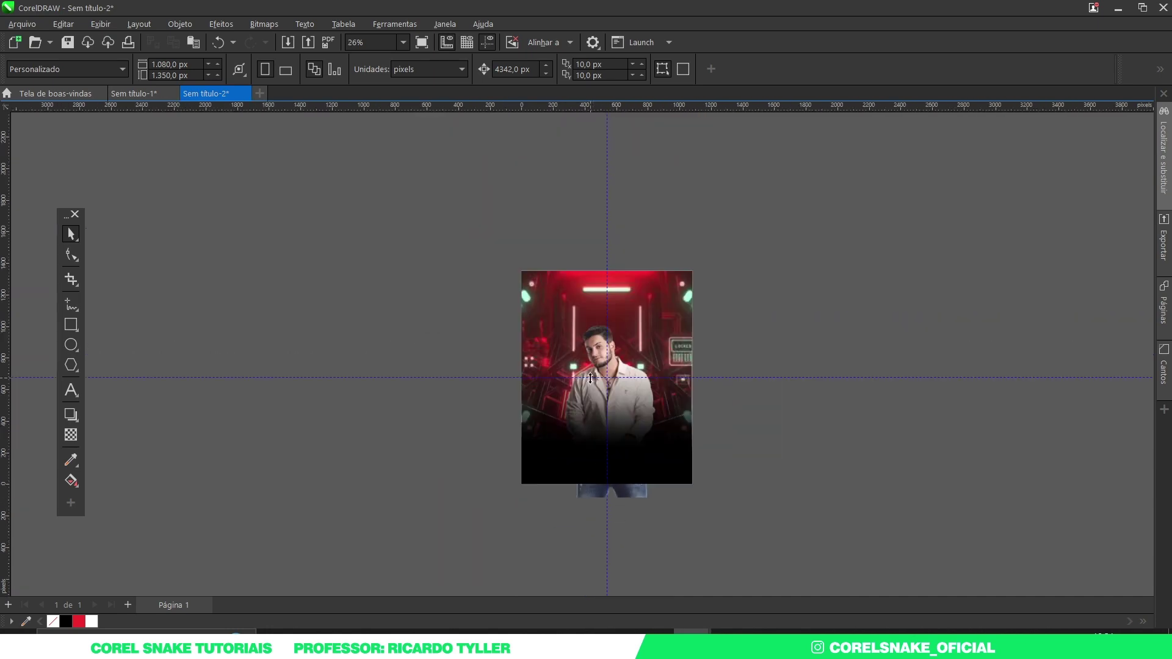
{"action": "scroll", "coordinate": [591, 378], "scroll_direction": "up", "scroll_amount": 1}
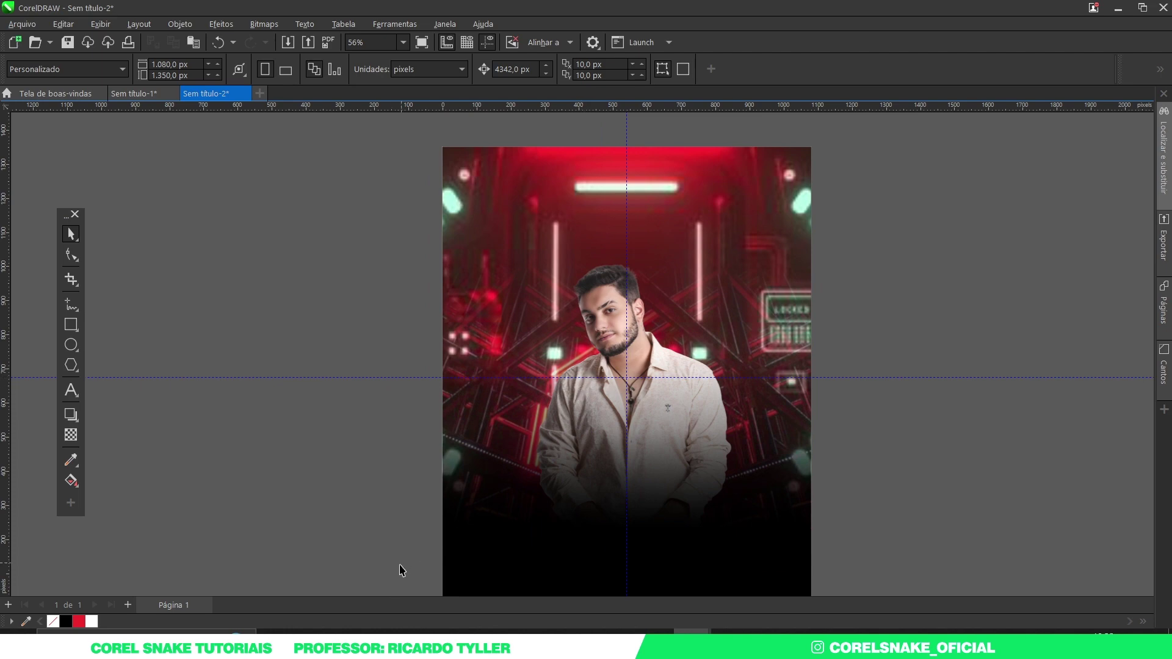
{"action": "left_click", "coordinate": [351, 631]}
{"action": "left_click_drag", "start_coordinate": [734, 191], "coordinate": [415, 547]}
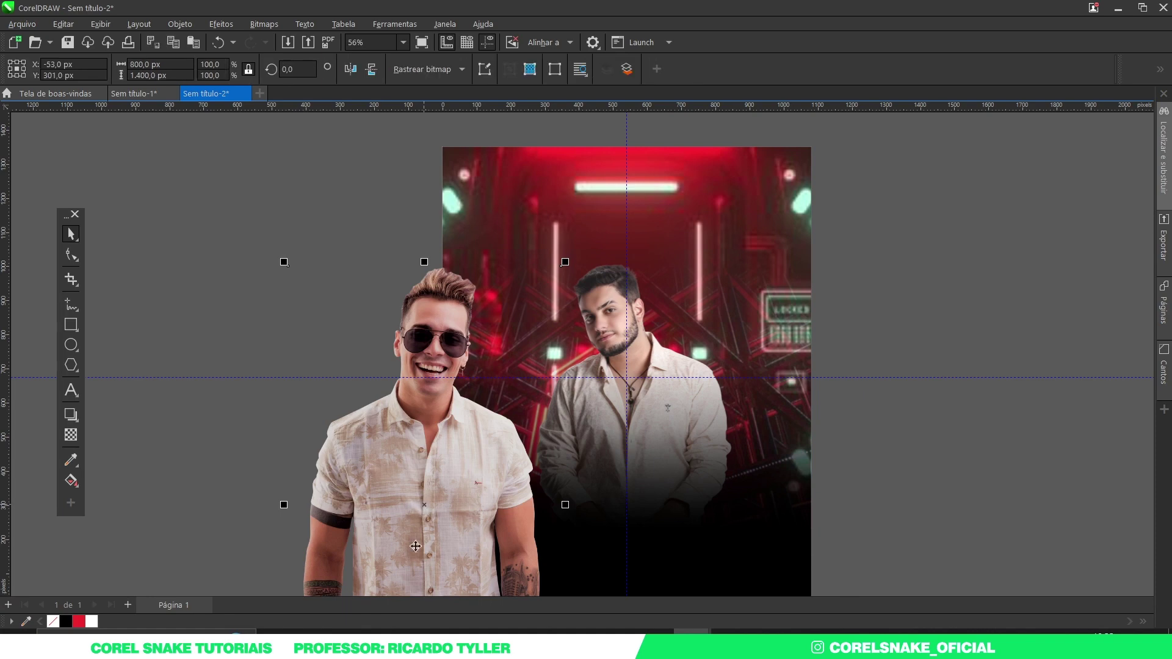
- Import the photo of the man in the palm-print shirt, size it to about 464 × 534 px and place it at about X 772, Y 497 px
{"action": "left_click", "coordinate": [352, 631]}
{"action": "left_click_drag", "start_coordinate": [1077, 183], "coordinate": [1035, 244]}
{"action": "left_click_drag", "start_coordinate": [463, 169], "coordinate": [882, 538]}
{"action": "scroll", "coordinate": [712, 418], "scroll_direction": "down", "scroll_amount": 3}
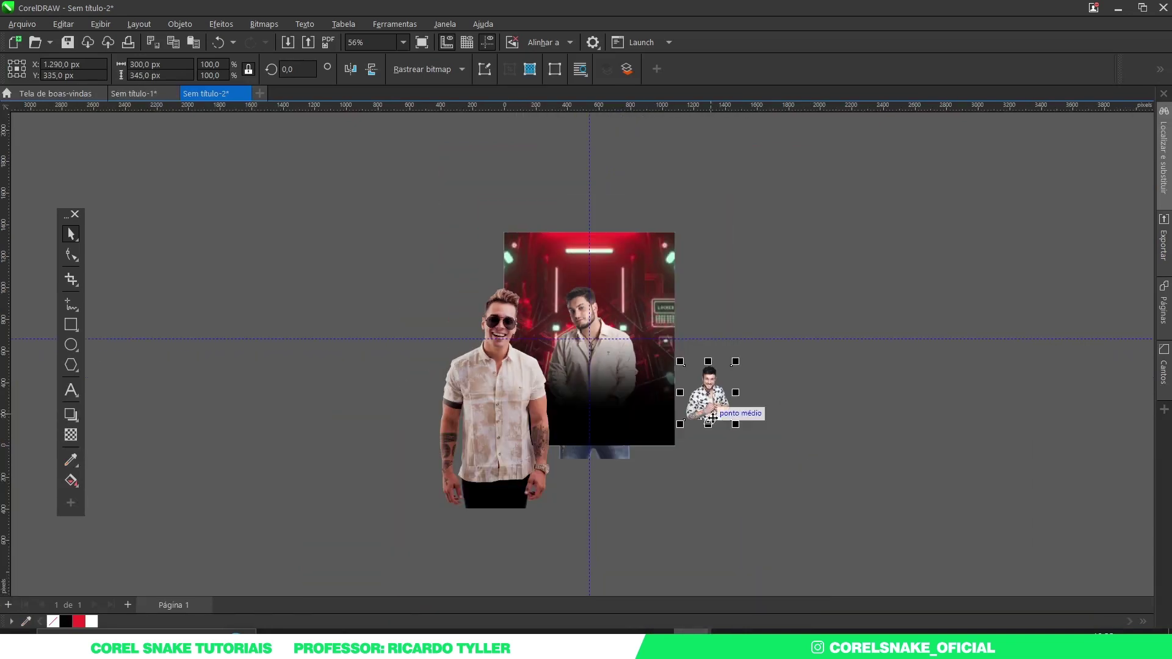
{"action": "scroll", "coordinate": [712, 419], "scroll_direction": "up", "scroll_amount": 3}
{"action": "left_click_drag", "start_coordinate": [727, 348], "coordinate": [803, 256]}
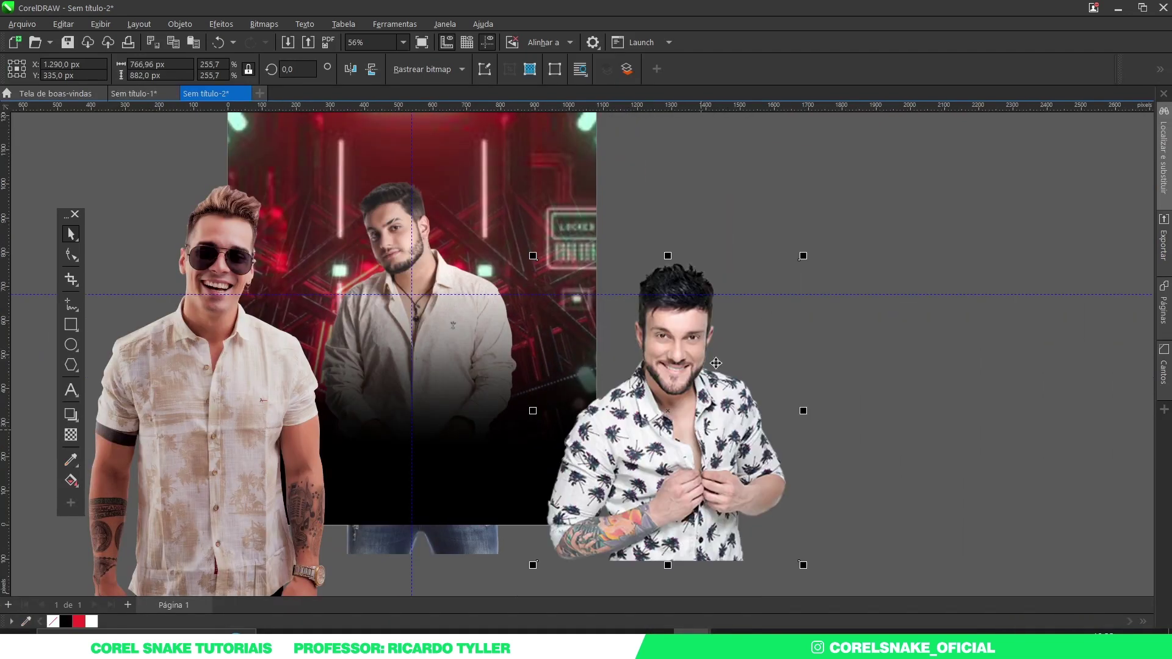
{"action": "left_click_drag", "start_coordinate": [699, 363], "coordinate": [594, 343]}
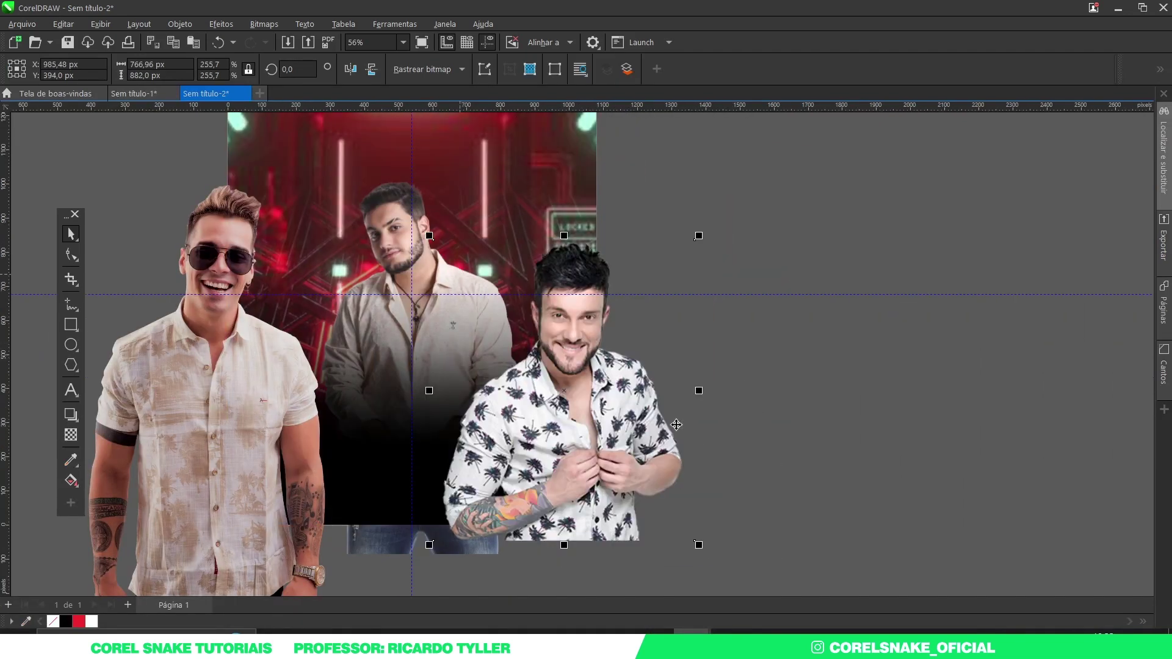
{"action": "left_click_drag", "start_coordinate": [701, 545], "coordinate": [592, 423]}
{"action": "left_click_drag", "start_coordinate": [511, 348], "coordinate": [486, 374]}
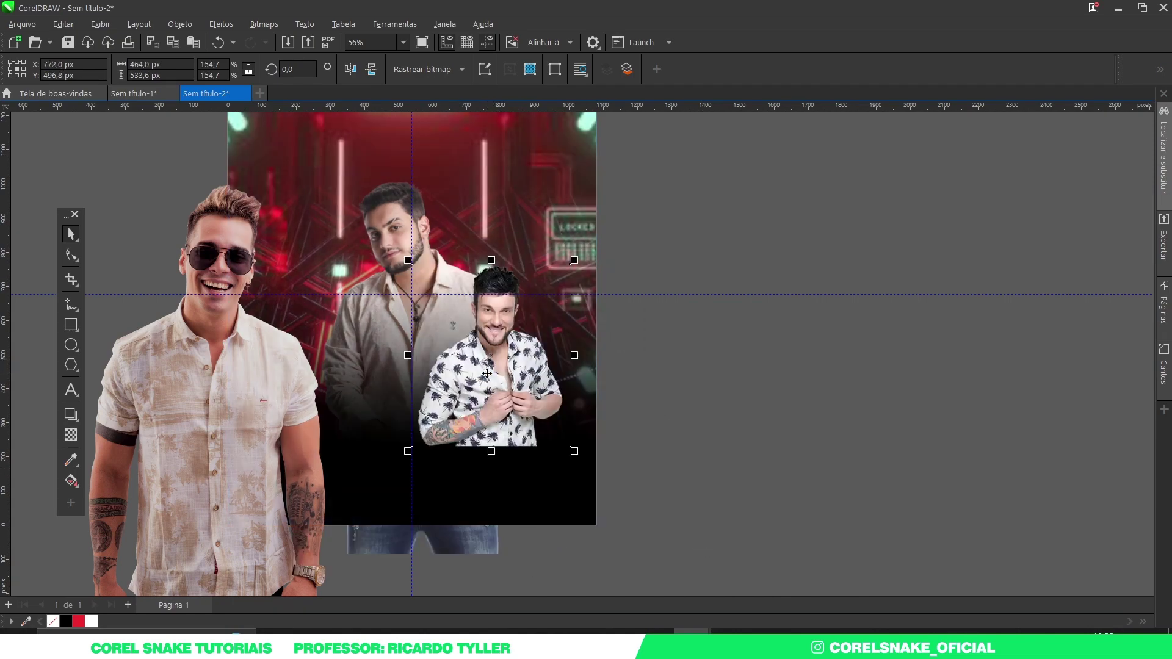
- Add a horizontal guideline level with the top of the palm-print man's hair
{"action": "left_click", "coordinate": [463, 338]}
{"action": "key", "text": "Escape"}
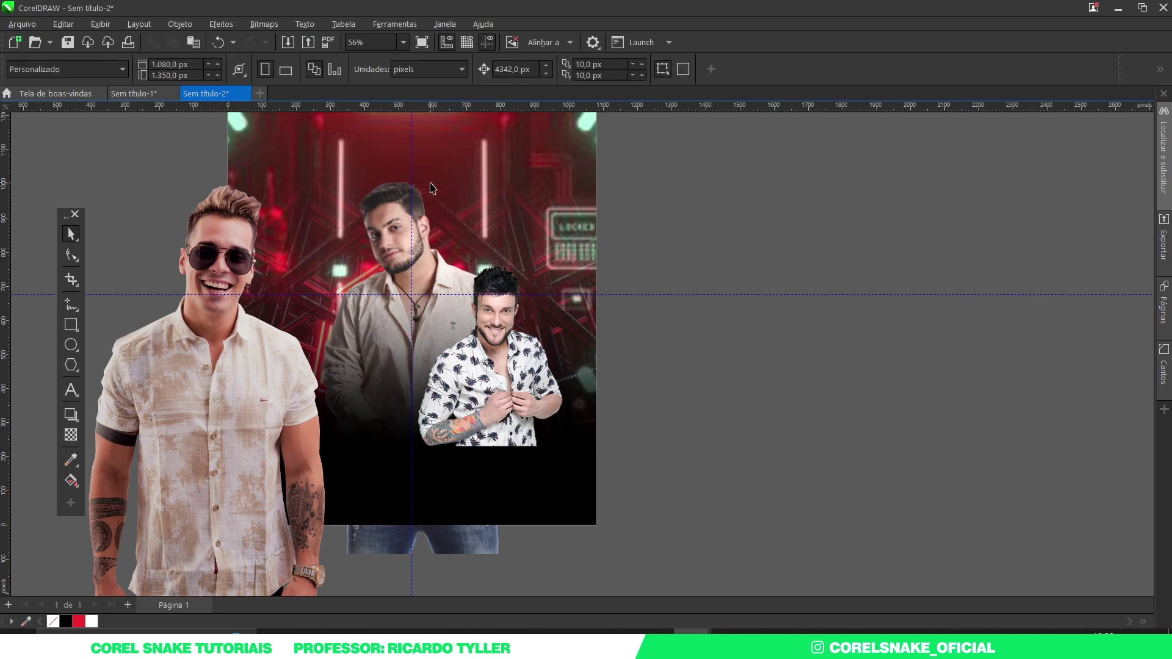
{"action": "scroll", "coordinate": [421, 183], "scroll_direction": "up", "scroll_amount": 2}
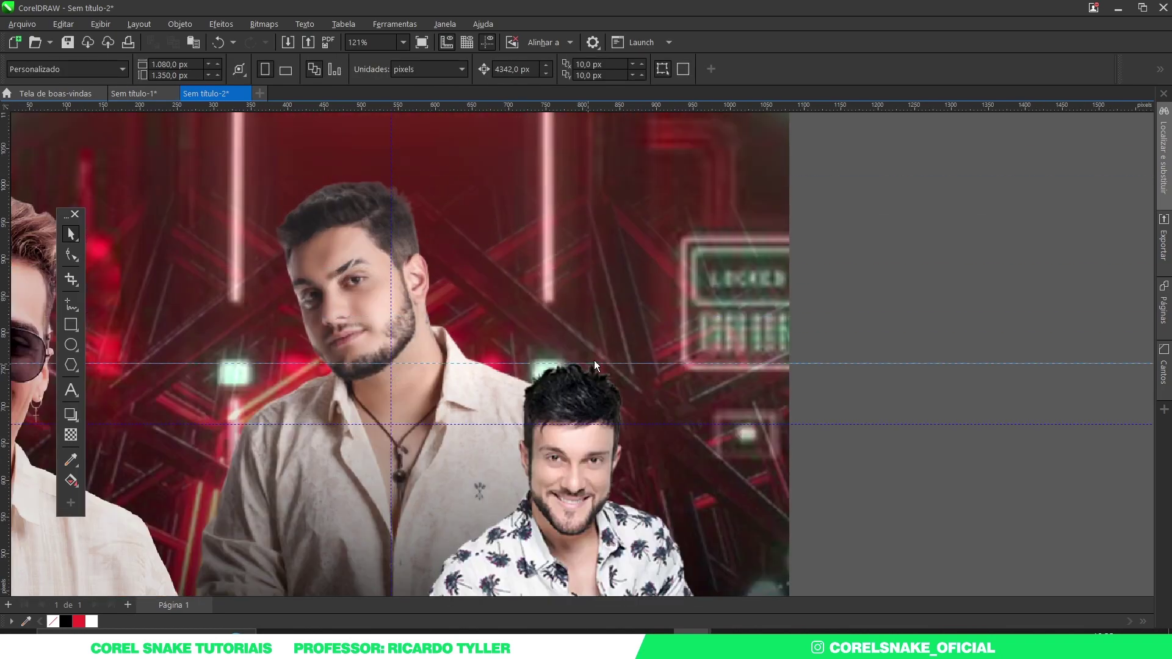
{"action": "left_click", "coordinate": [591, 364]}
{"action": "scroll", "coordinate": [590, 363], "scroll_direction": "down", "scroll_amount": 2}
- Move the sunglasses man's photo onto the page and shrink it to about 402 × 704 px
{"action": "left_click_drag", "start_coordinate": [372, 317], "coordinate": [459, 394]}
{"action": "scroll", "coordinate": [470, 373], "scroll_direction": "down", "scroll_amount": 2}
{"action": "scroll", "coordinate": [470, 373], "scroll_direction": "down", "scroll_amount": 1}
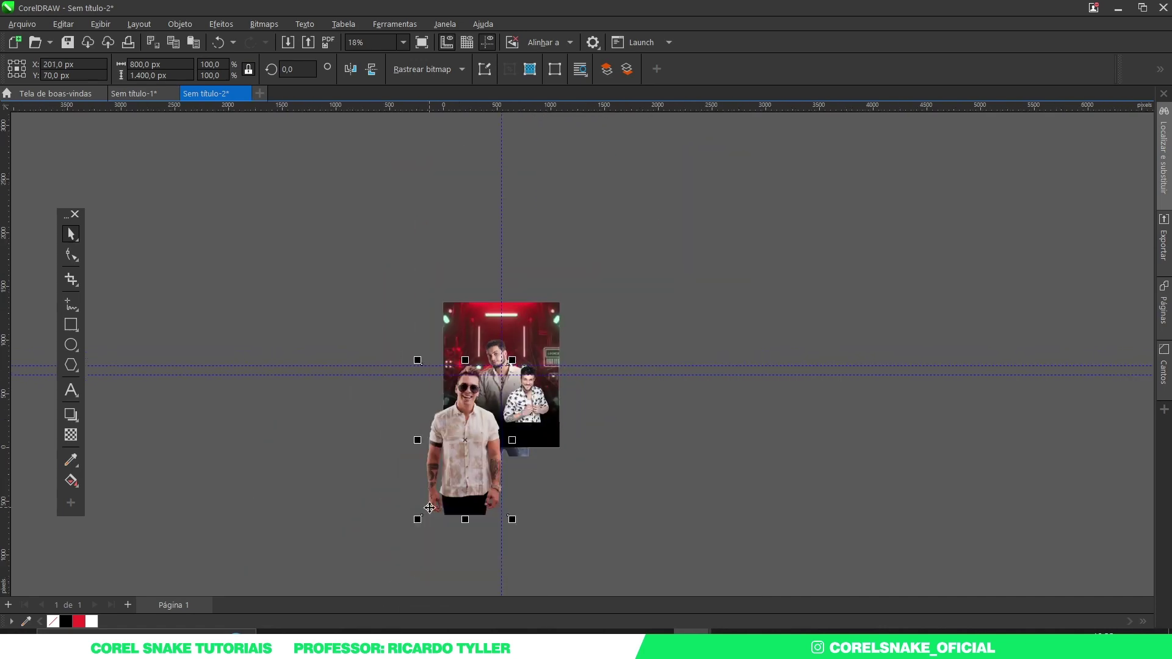
{"action": "scroll", "coordinate": [430, 516], "scroll_direction": "up", "scroll_amount": 1}
{"action": "left_click_drag", "start_coordinate": [413, 523], "coordinate": [456, 413]}
{"action": "scroll", "coordinate": [488, 336], "scroll_direction": "up", "scroll_amount": 3}
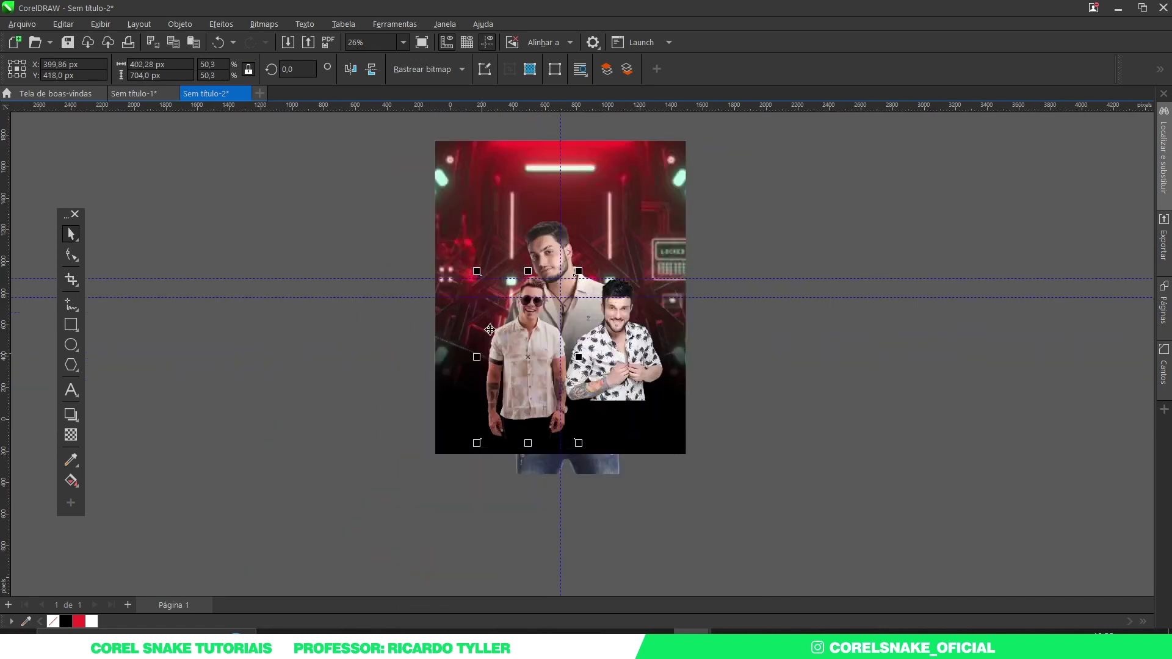
- Mirror the sunglasses man's photo horizontally, enlarge it to about 462 × 809 px and place it at about X 280, Y 365.5 px
{"action": "left_click_drag", "start_coordinate": [566, 359], "coordinate": [523, 358]}
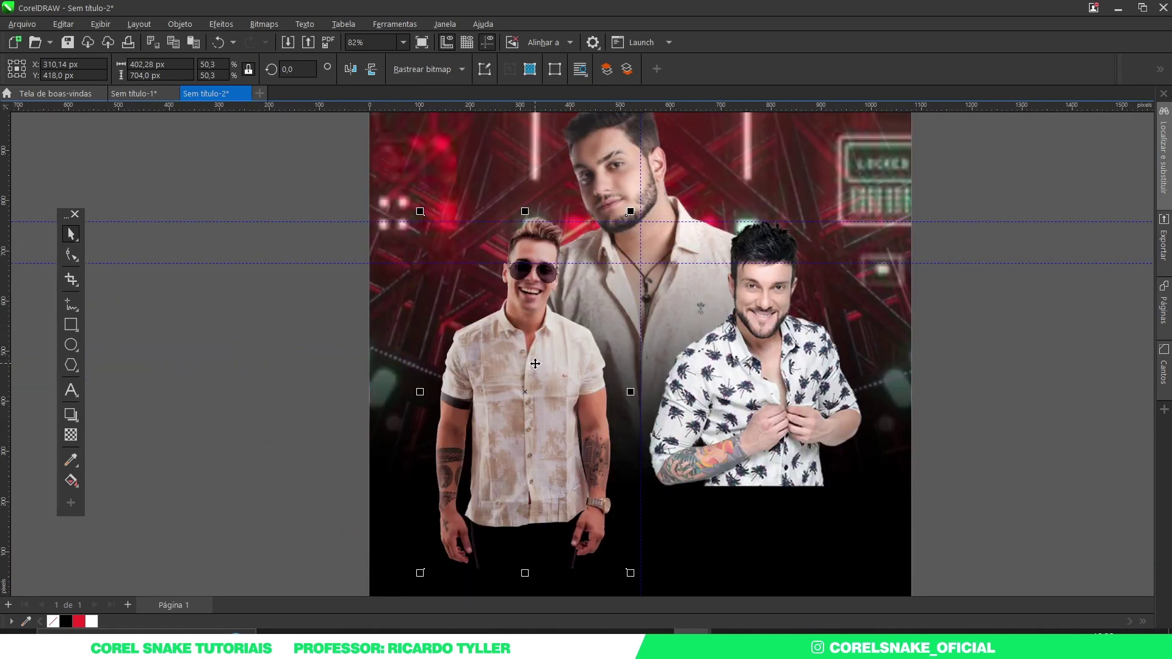
{"action": "scroll", "coordinate": [533, 364], "scroll_direction": "down", "scroll_amount": 1}
{"action": "left_click_drag", "start_coordinate": [454, 508], "coordinate": [436, 543]}
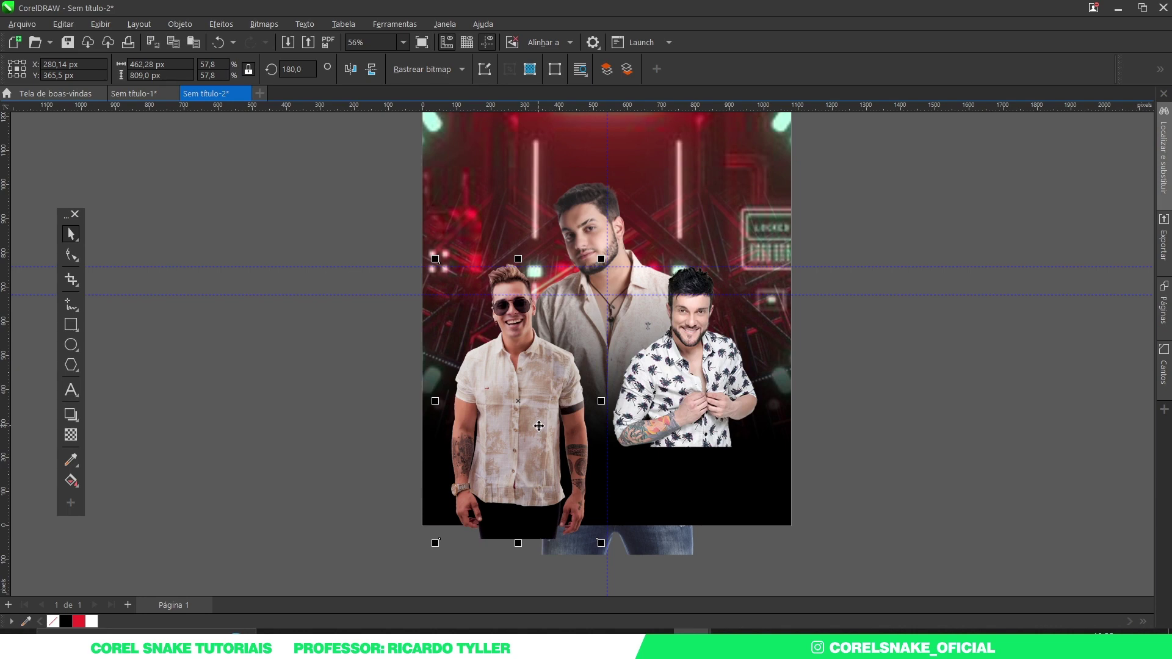
- Send the photos of the sunglasses man and the palm-print man behind the black gradient rectangle
{"action": "key", "text": "ctrl+Page_Down"}
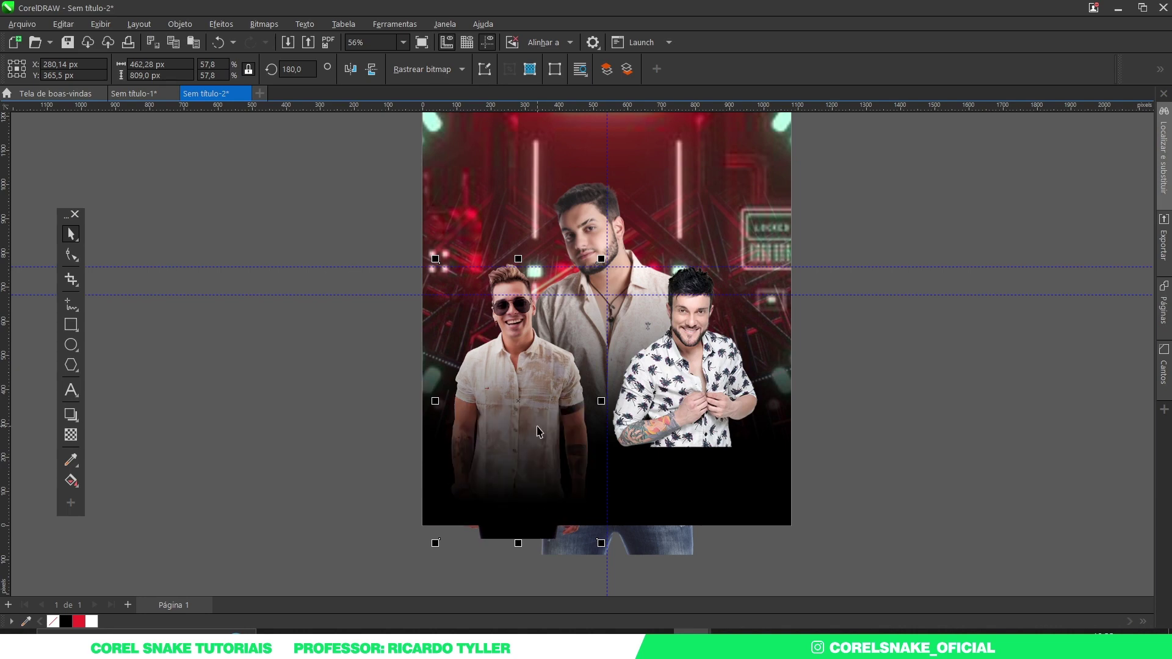
{"action": "key", "text": "ctrl+Page_Down"}
{"action": "key", "text": "ctrl+Page_Up"}
{"action": "key", "text": "ctrl+Page_Down"}
{"action": "key", "text": "ctrl+Page_Up"}
{"action": "key", "text": "ctrl+Page_Down"}
{"action": "left_click", "coordinate": [696, 340]}
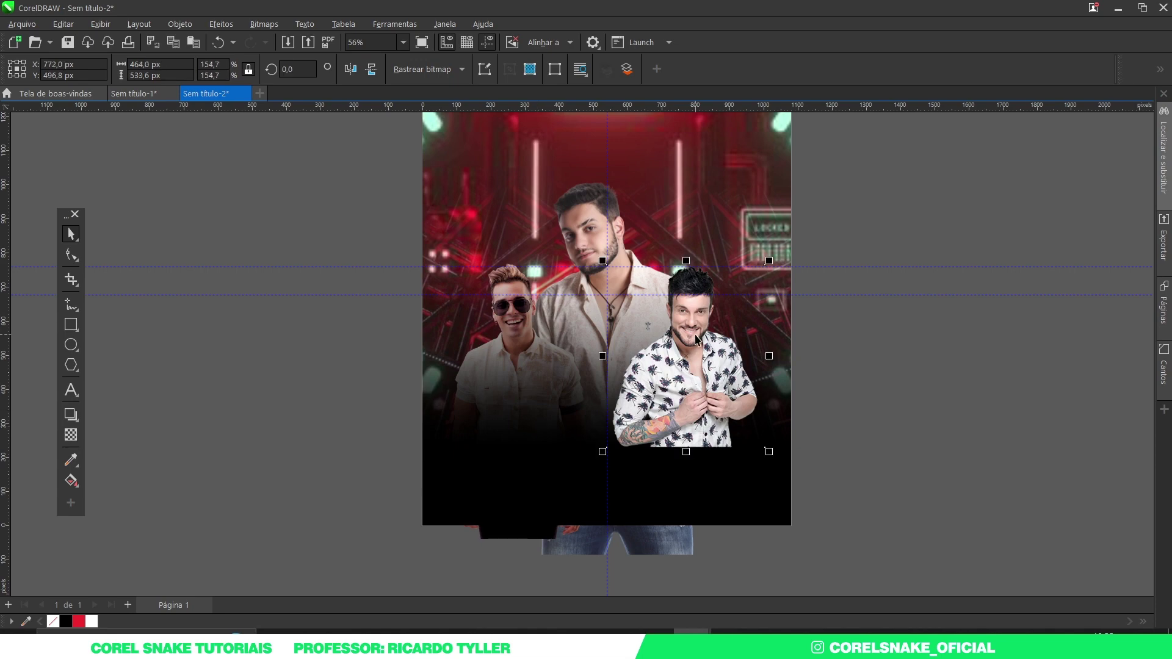
{"action": "key", "text": "ctrl+Page_Down"}
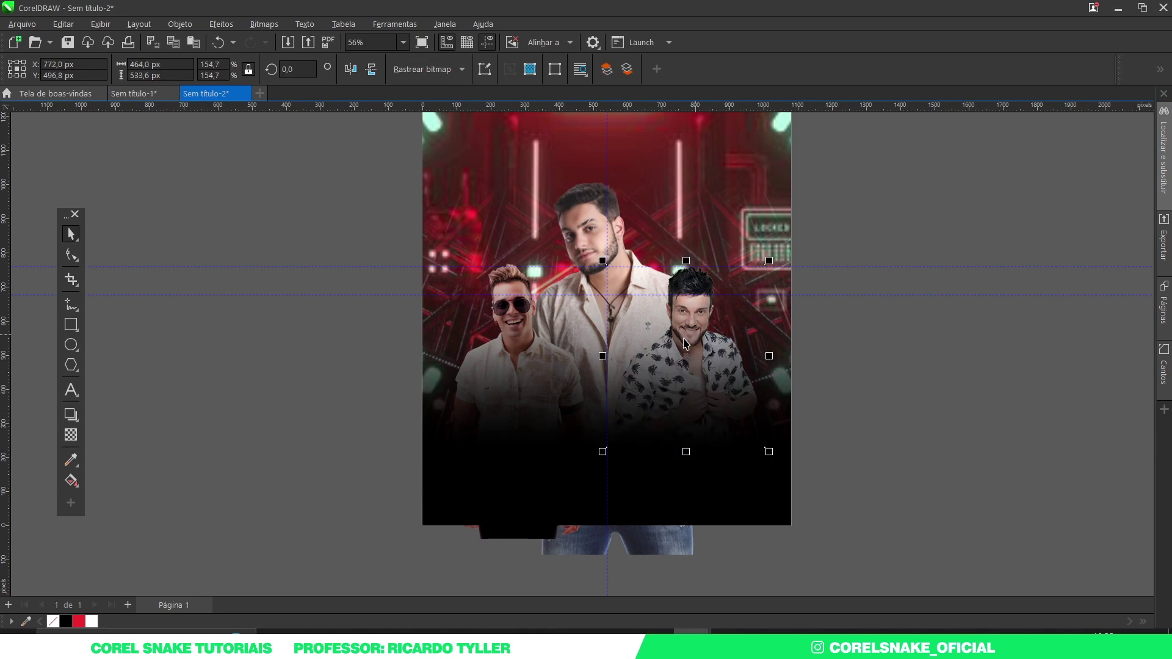
- Redraw the black rectangle's vertical transparency gradient from below the palm-print shirt up to the side men's chin level
{"action": "left_click", "coordinate": [677, 366]}
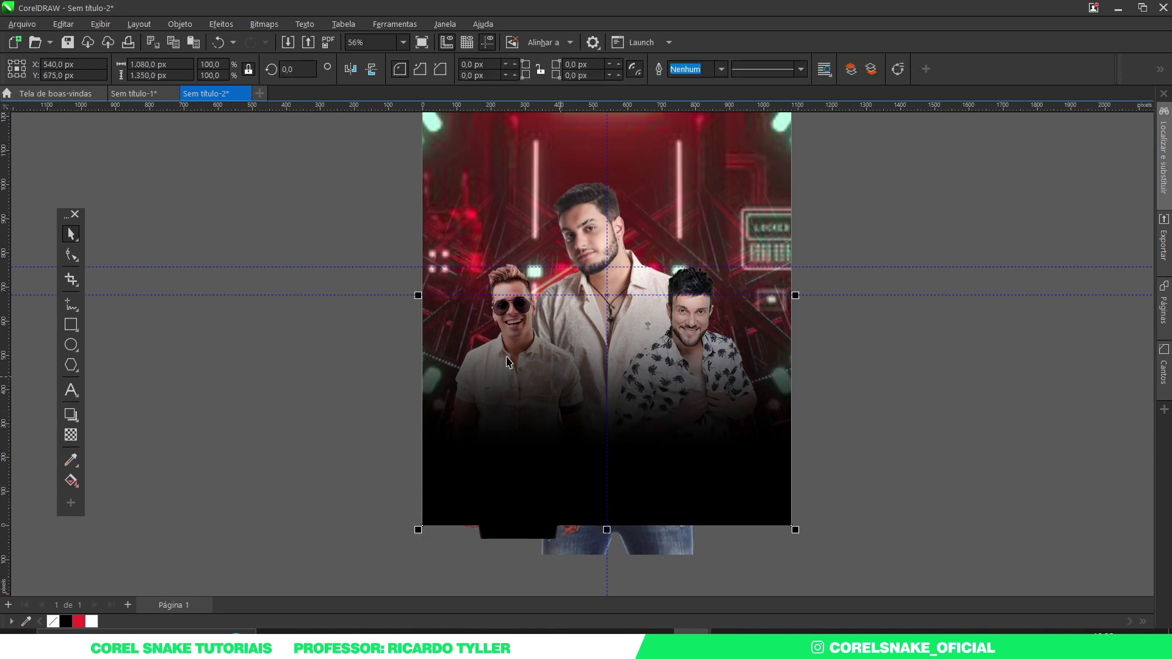
{"action": "left_click", "coordinate": [71, 435]}
{"action": "left_click_drag", "start_coordinate": [601, 448], "coordinate": [601, 327]}
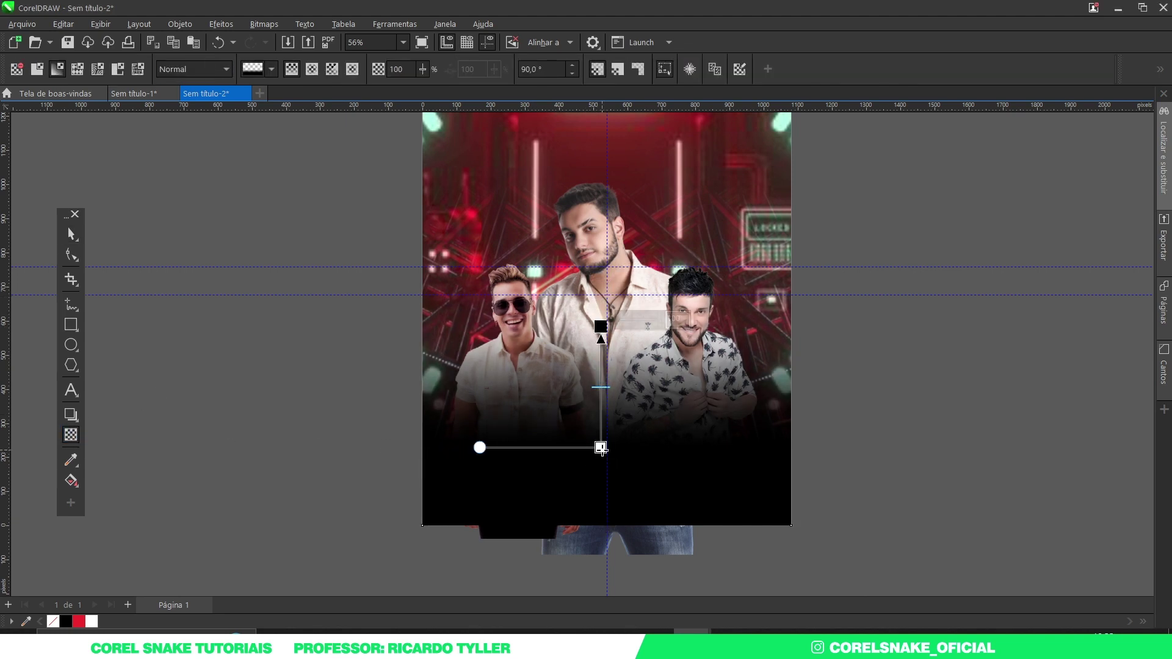
{"action": "left_click_drag", "start_coordinate": [600, 447], "coordinate": [601, 470]}
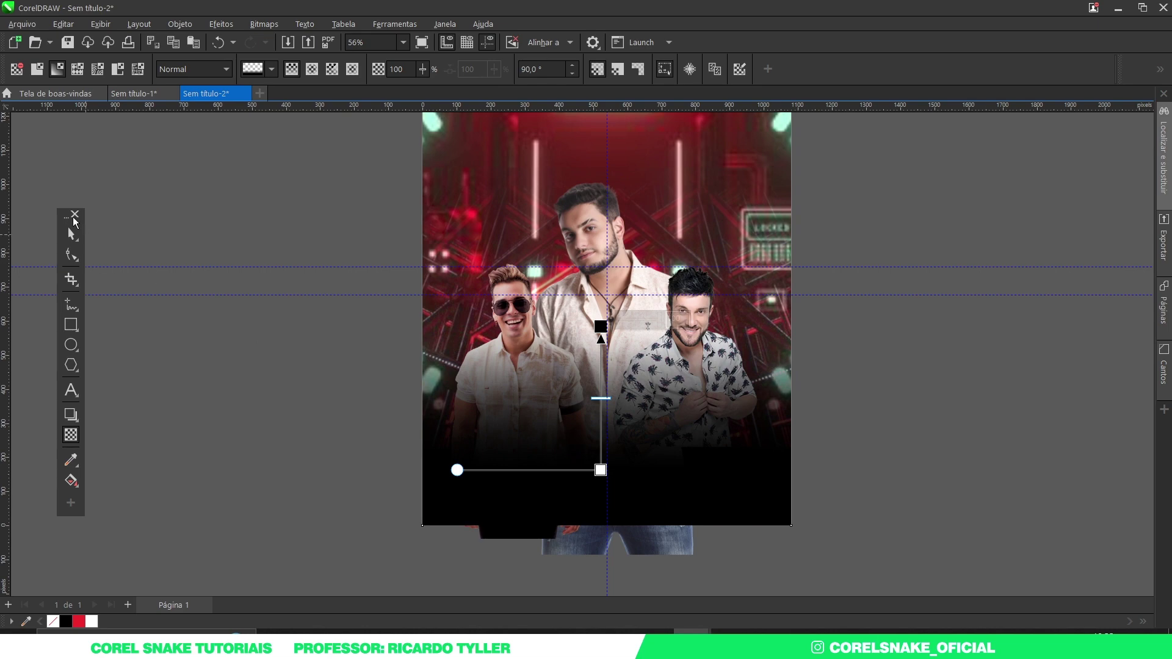
{"action": "left_click", "coordinate": [71, 234]}
{"action": "key", "text": "Escape"}
- Adjust the central man's photo in the image adjustment lab, raising its contrast to 23 with brightness 1
{"action": "left_click", "coordinate": [588, 210]}
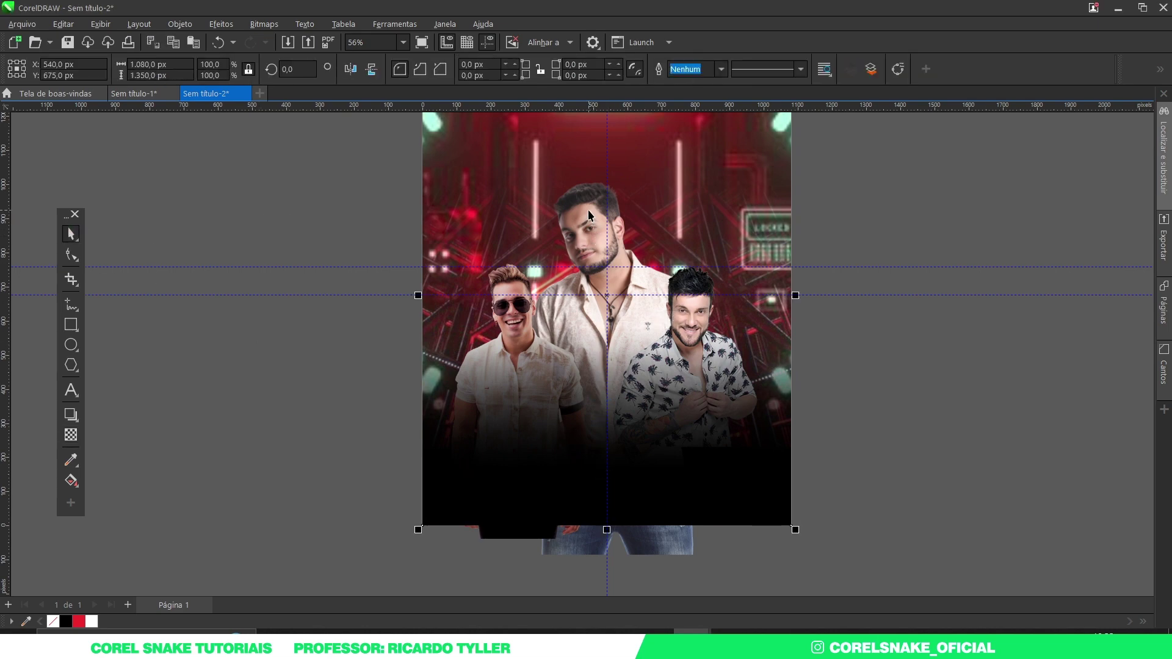
{"action": "scroll", "coordinate": [741, 301], "scroll_direction": "down", "scroll_amount": 3}
{"action": "left_click", "coordinate": [740, 301]}
{"action": "scroll", "coordinate": [636, 322], "scroll_direction": "up", "scroll_amount": 3}
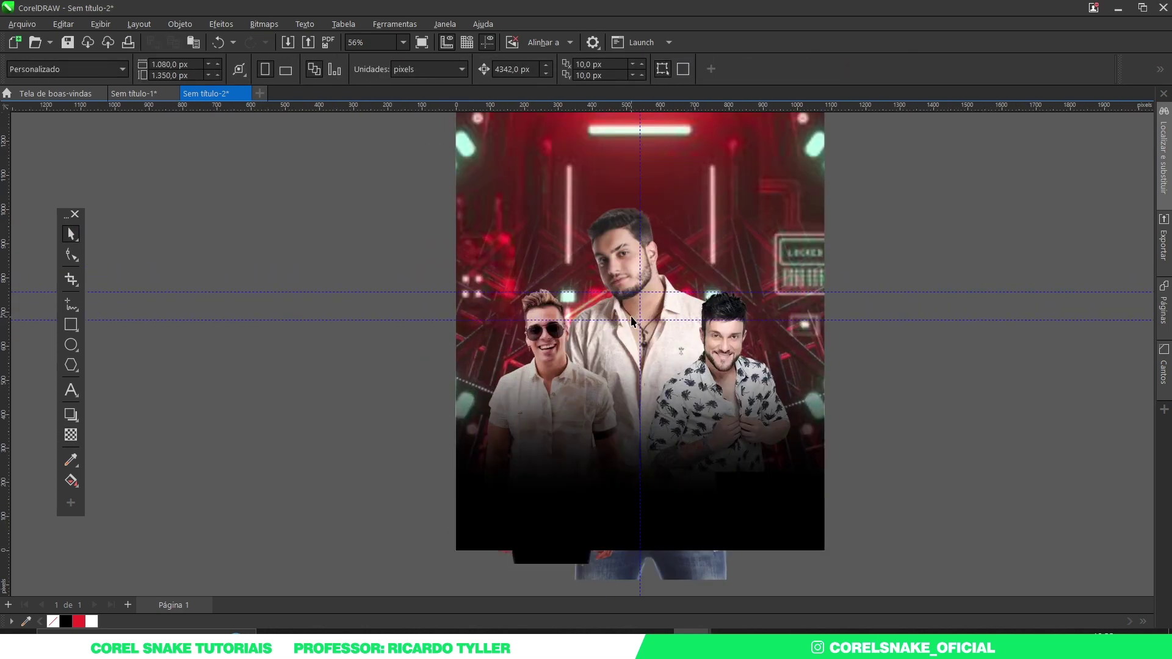
{"action": "left_click", "coordinate": [695, 576]}
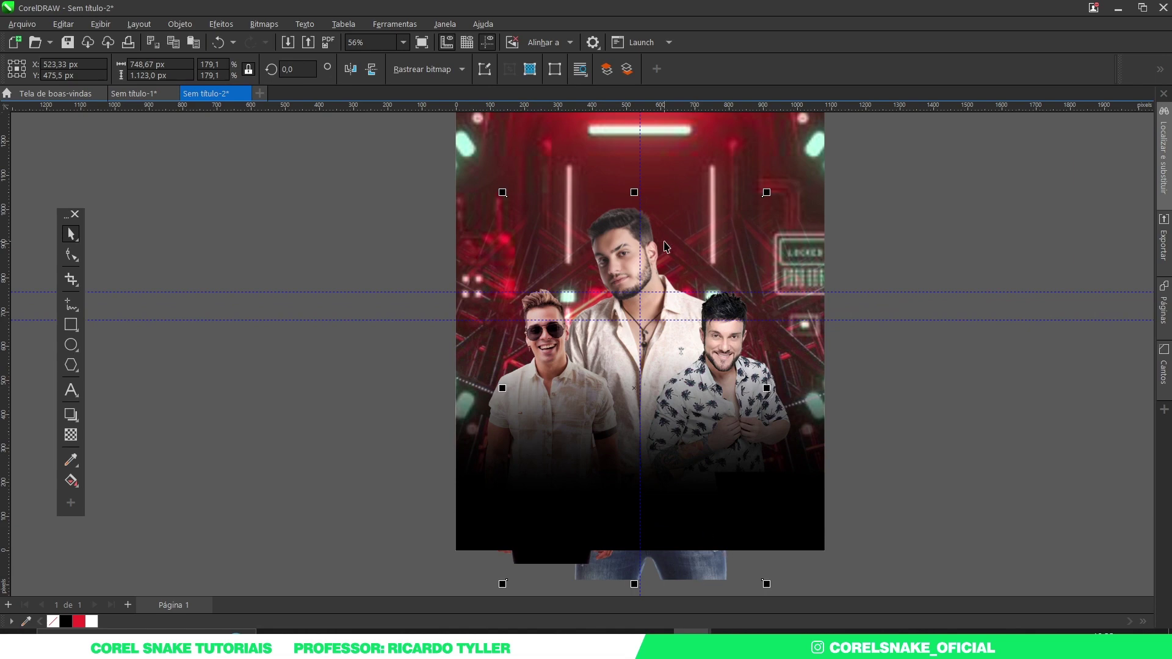
{"action": "left_click", "coordinate": [210, 23]}
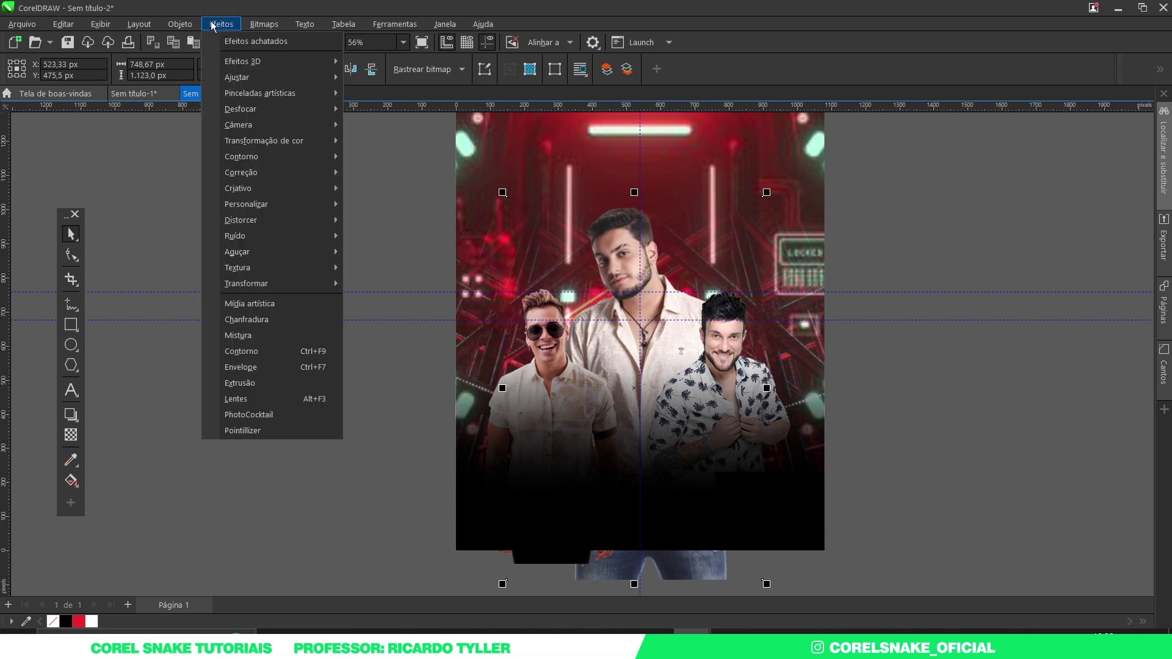
{"action": "mouse_move", "coordinate": [257, 77]}
{"action": "left_click", "coordinate": [404, 94]}
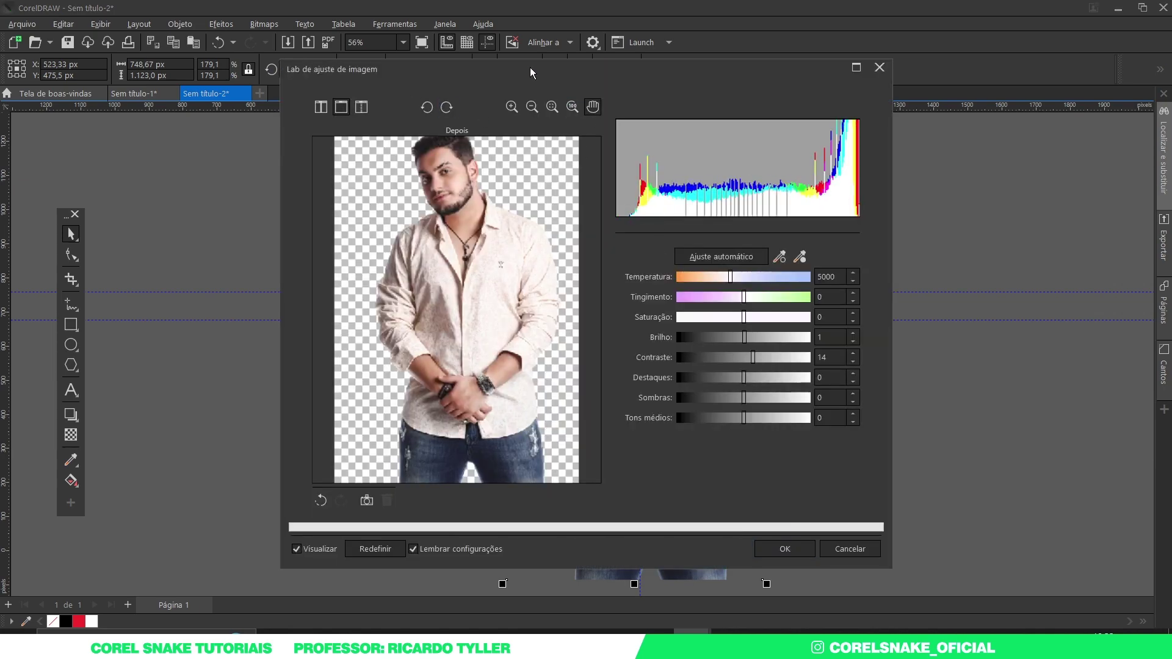
{"action": "left_click_drag", "start_coordinate": [530, 67], "coordinate": [976, 152]}
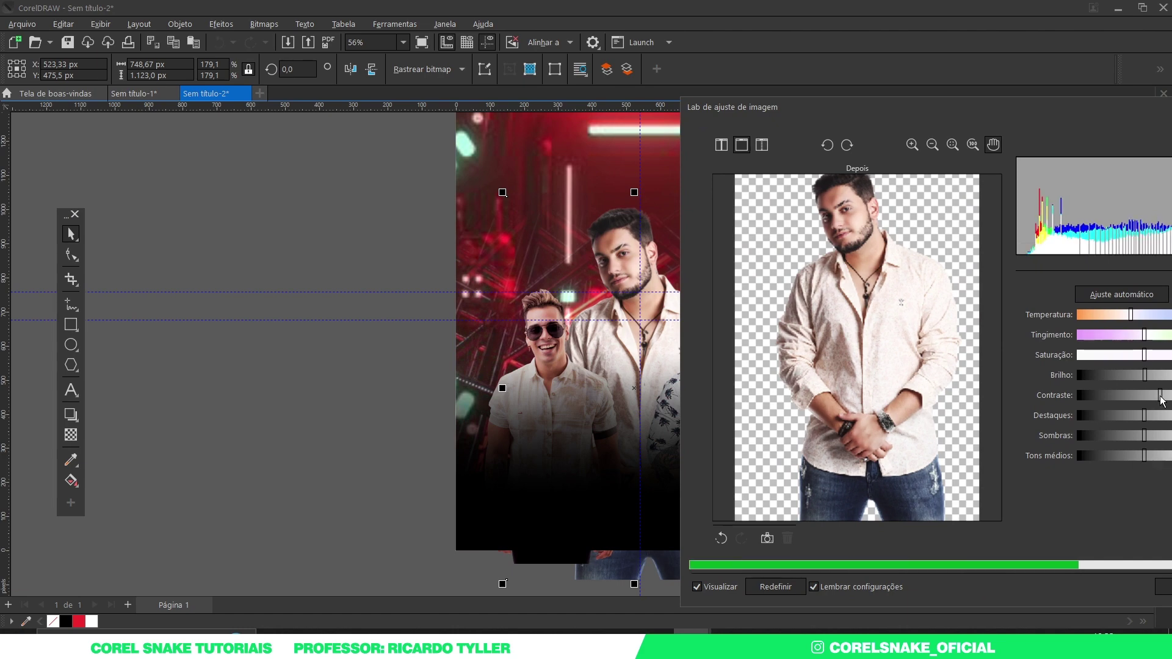
{"action": "left_click", "coordinate": [1162, 591]}
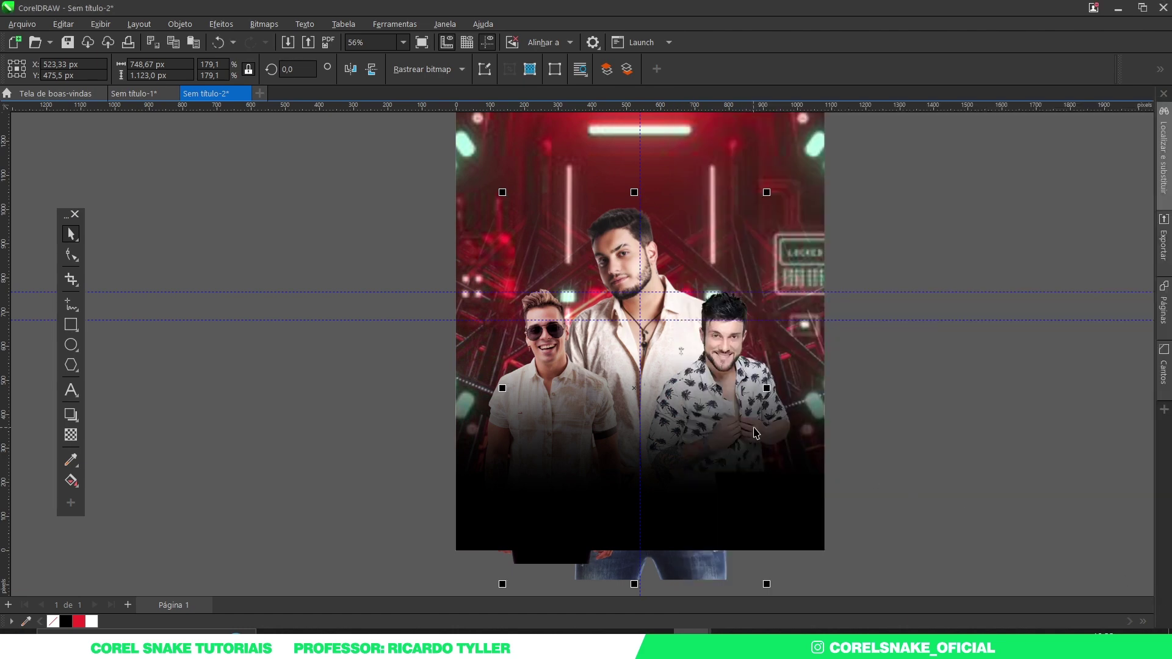
- Apply the image adjustment lab to the sunglasses man's photo with brightness 1 and contrast 23
{"action": "left_click", "coordinate": [540, 352]}
{"action": "left_click", "coordinate": [558, 563]}
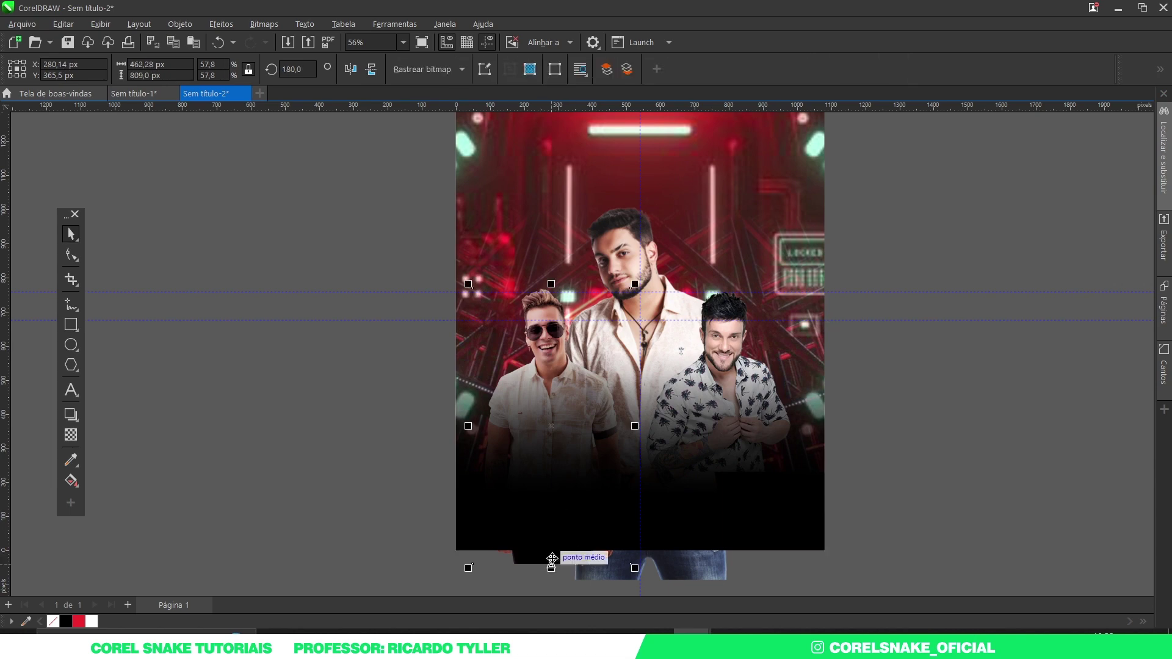
{"action": "left_click", "coordinate": [221, 24]}
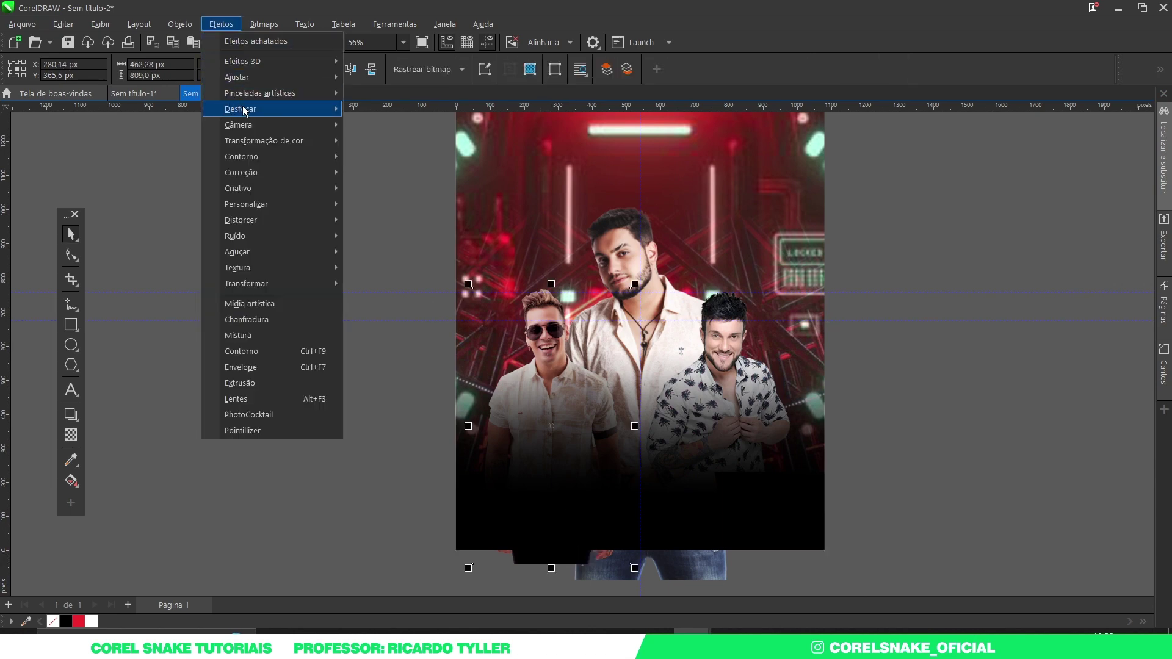
{"action": "mouse_move", "coordinate": [253, 79]}
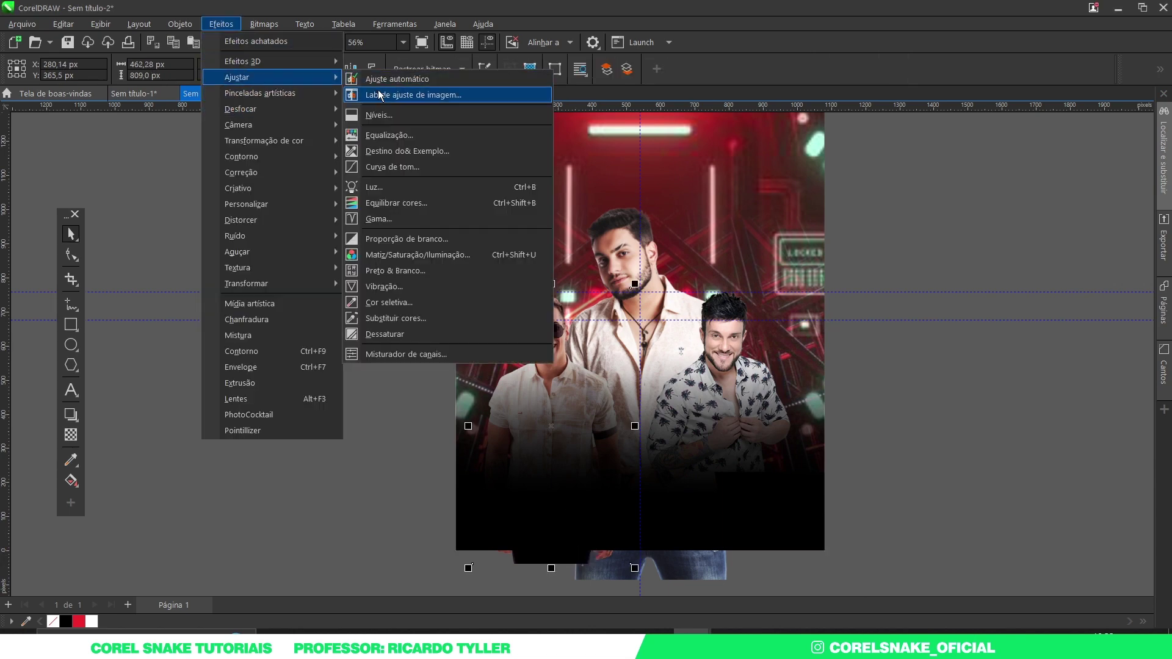
{"action": "left_click", "coordinate": [375, 93]}
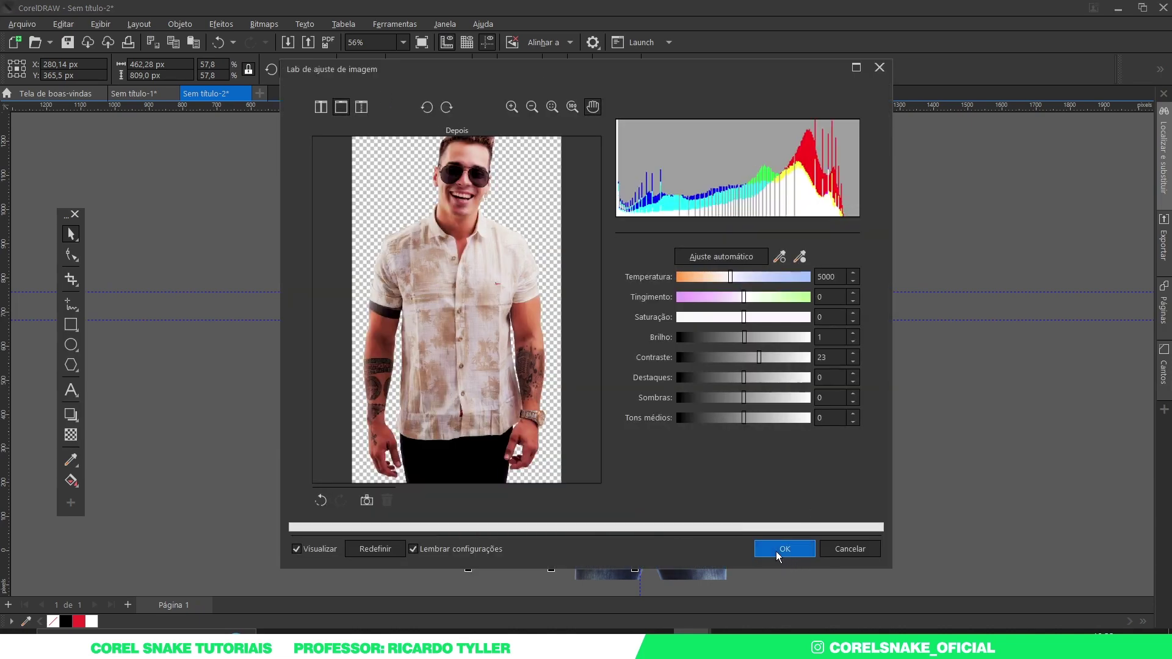
{"action": "left_click", "coordinate": [776, 552]}
- Apply the image adjustment lab to the palm-print man's photo with brightness 1 and contrast 23
{"action": "left_click", "coordinate": [717, 357]}
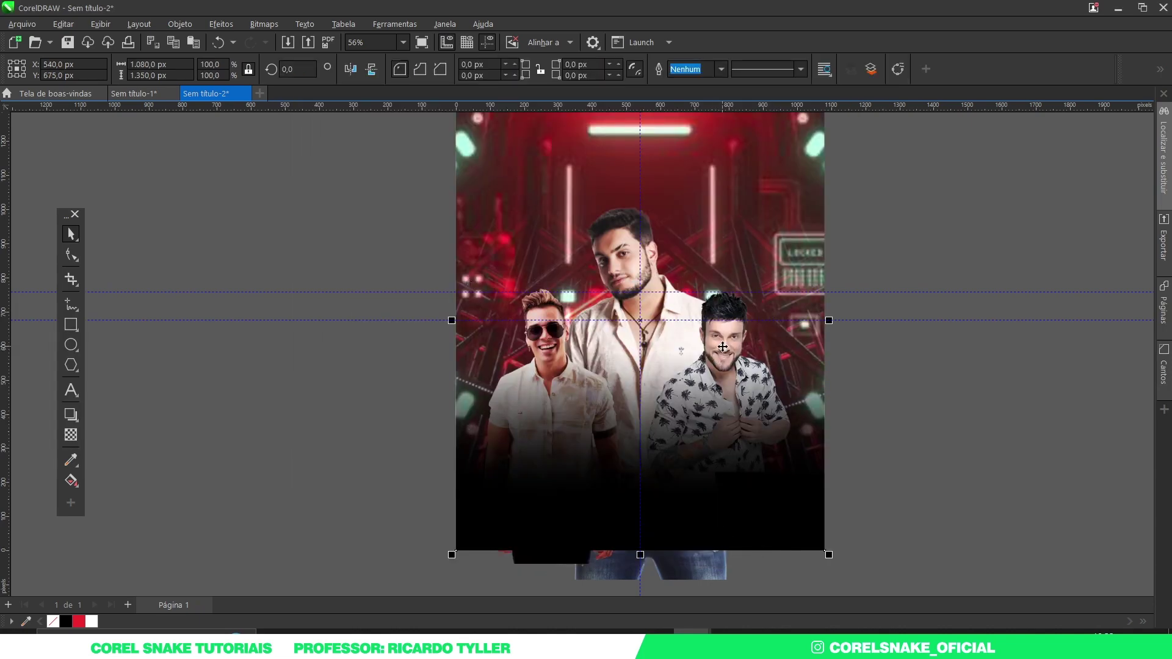
{"action": "left_click", "coordinate": [722, 349]}
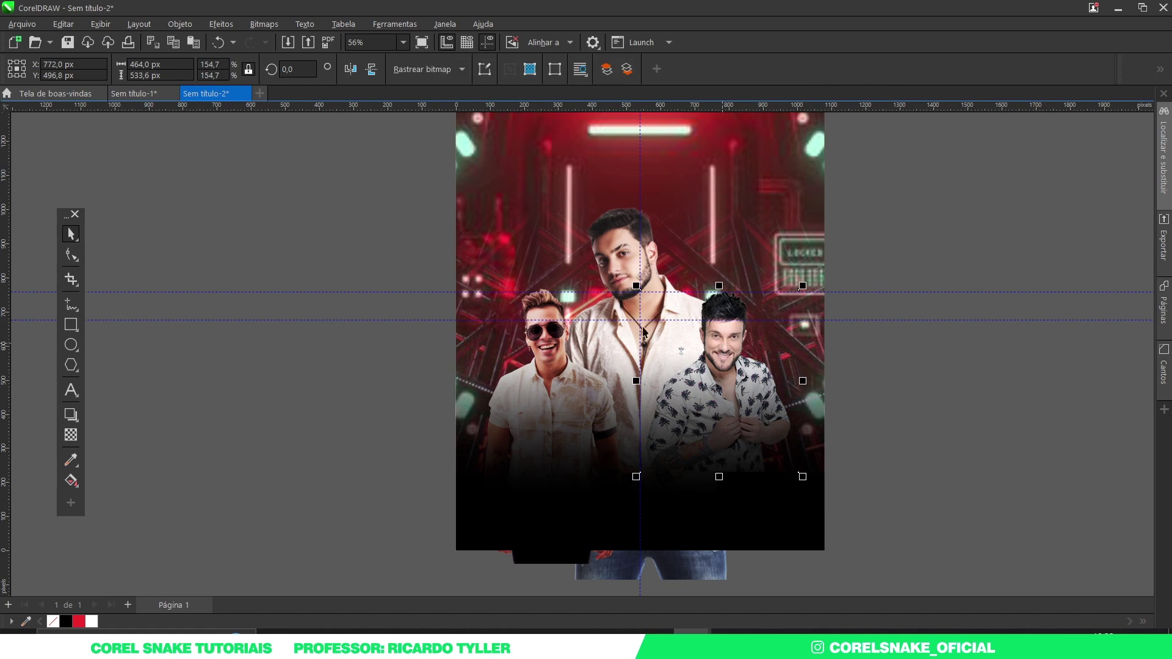
{"action": "left_click", "coordinate": [221, 23]}
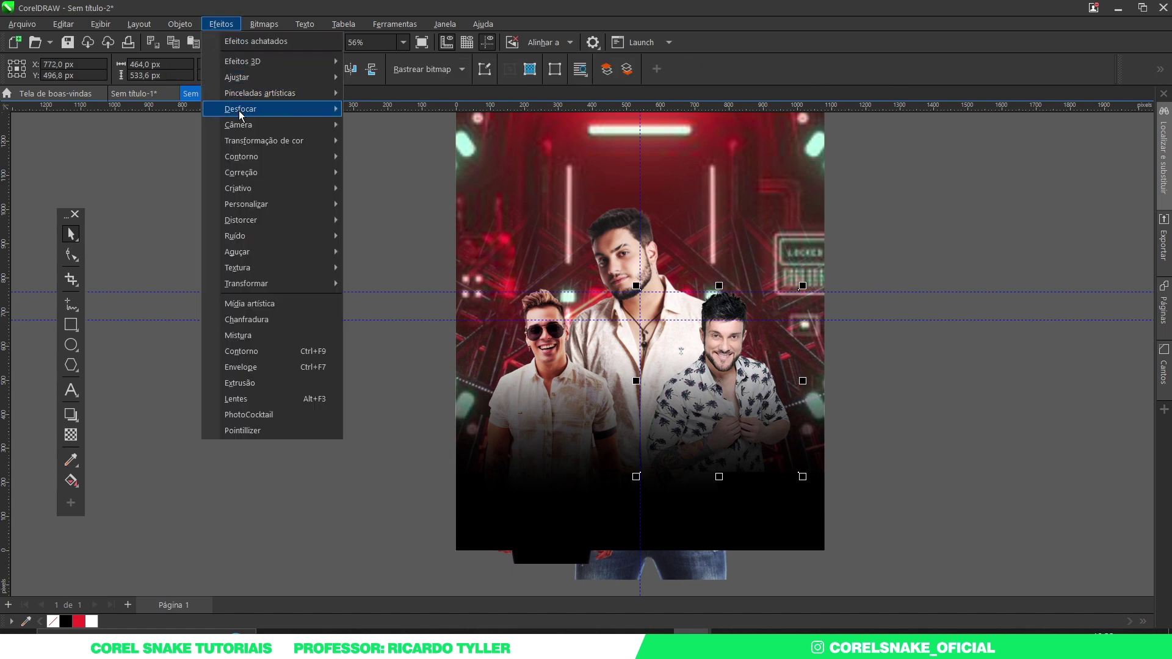
{"action": "mouse_move", "coordinate": [256, 77]}
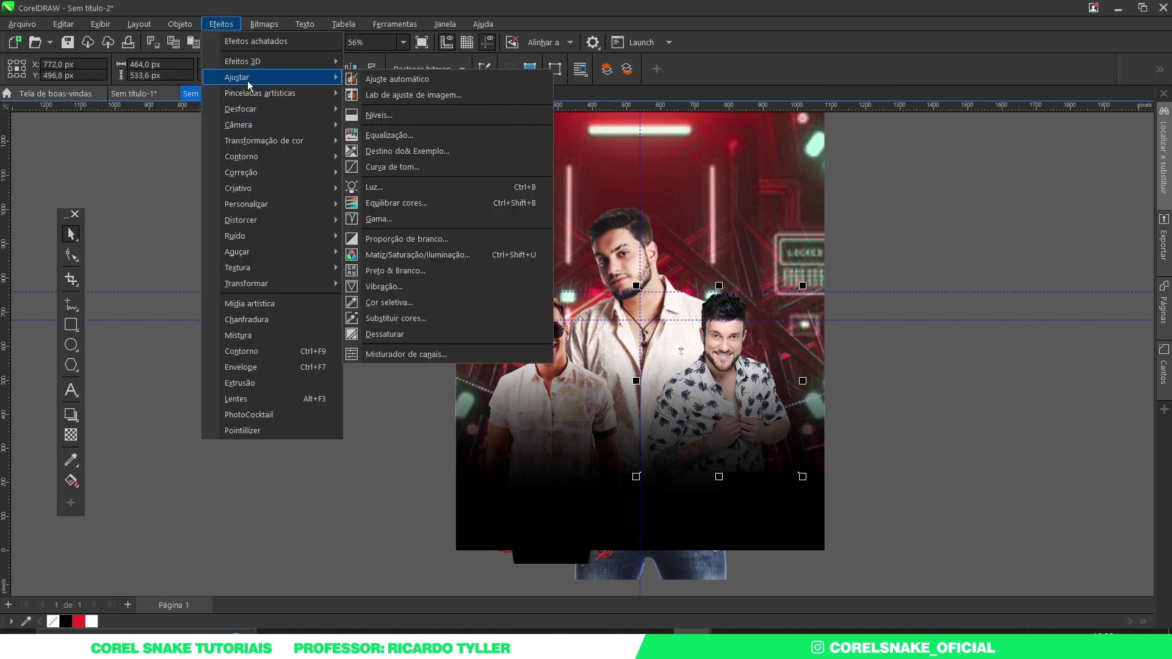
{"action": "left_click", "coordinate": [403, 97]}
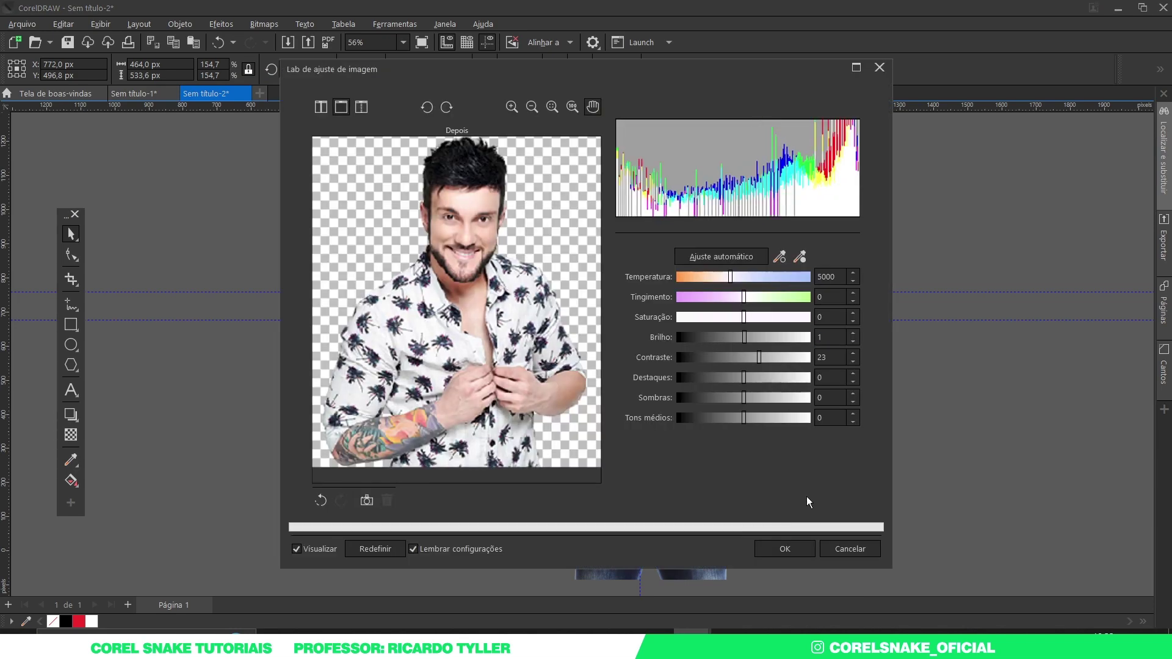
{"action": "left_click", "coordinate": [779, 548]}
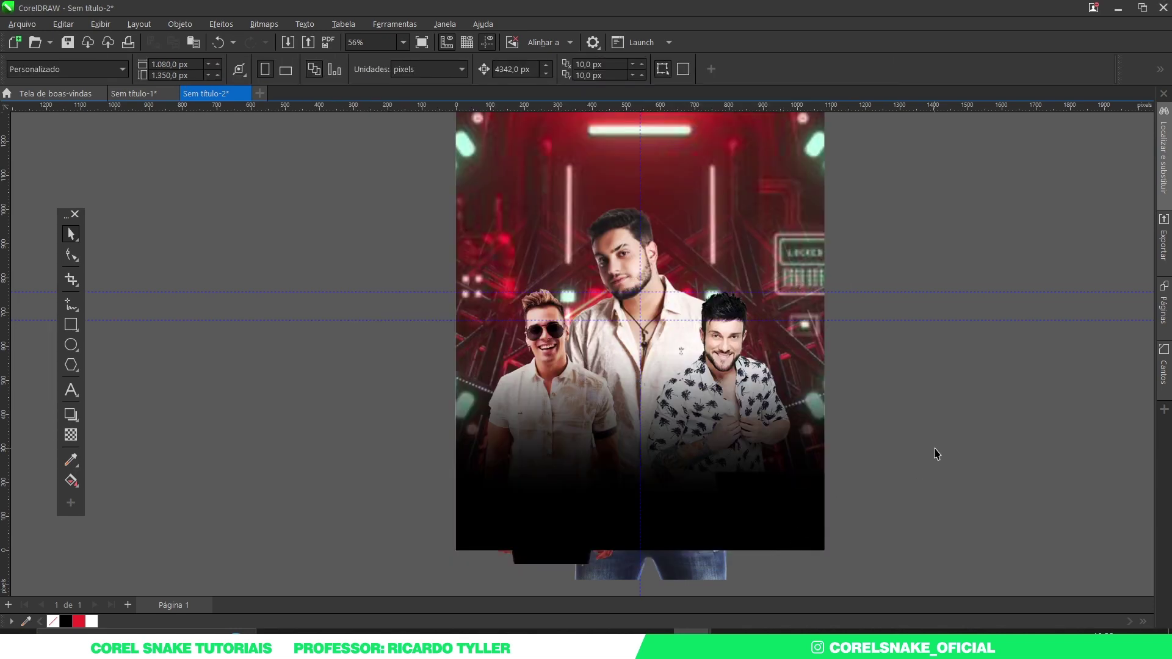
- Set the transparency merge mode of the faded red neon beam background behind the artists to Normal
{"action": "left_click", "coordinate": [501, 225]}
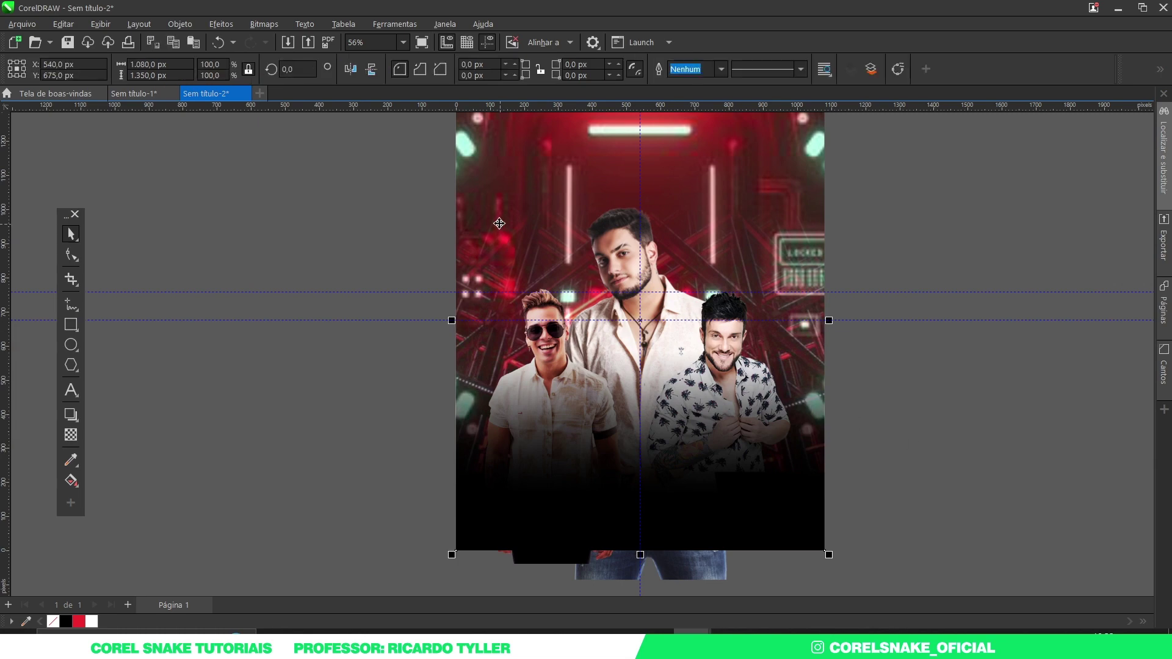
{"action": "left_click", "coordinate": [501, 227]}
{"action": "scroll", "coordinate": [153, 342], "scroll_direction": "down", "scroll_amount": 3}
{"action": "scroll", "coordinate": [122, 345], "scroll_direction": "up", "scroll_amount": 2}
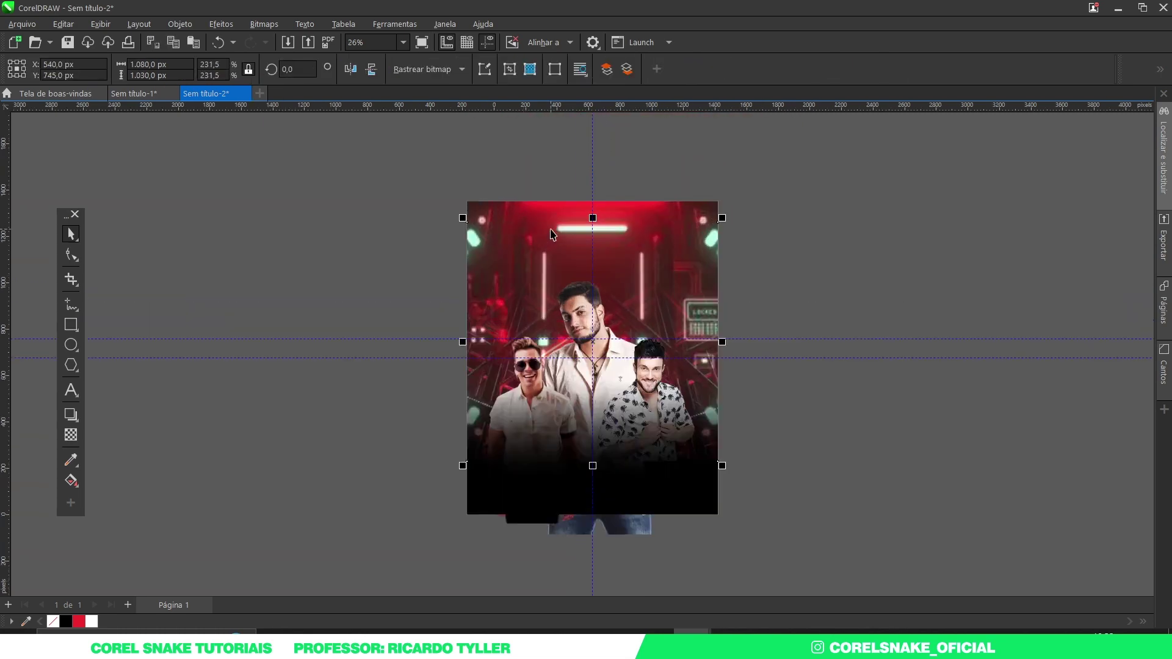
{"action": "left_click", "coordinate": [72, 434]}
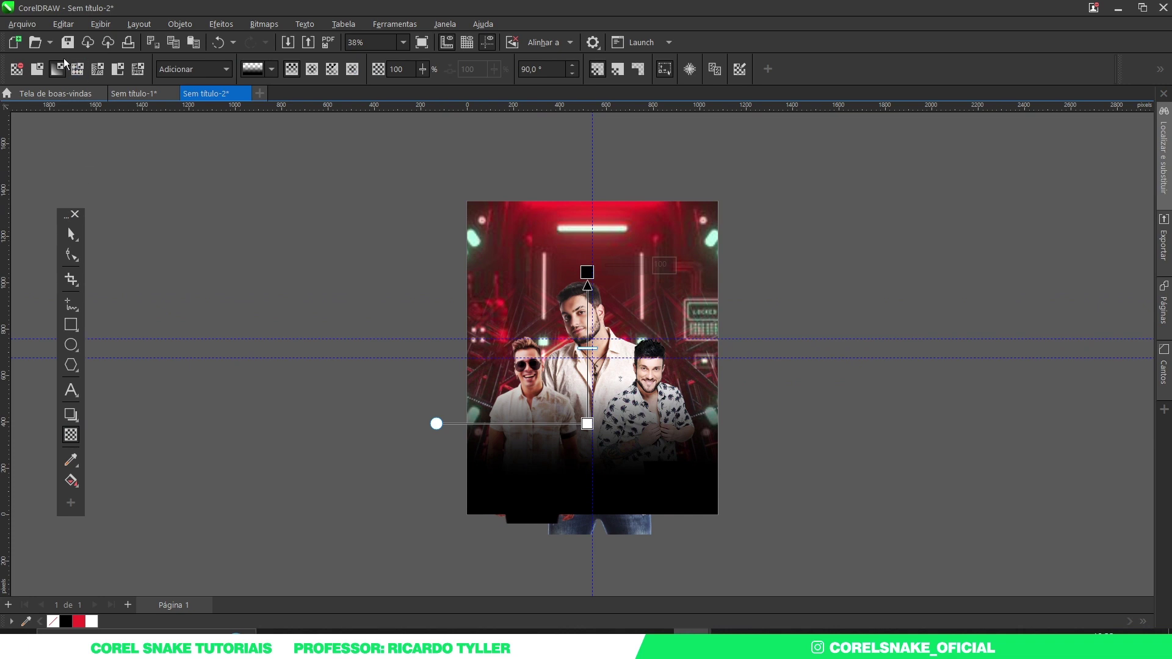
{"action": "left_click", "coordinate": [189, 71]}
{"action": "left_click", "coordinate": [174, 86]}
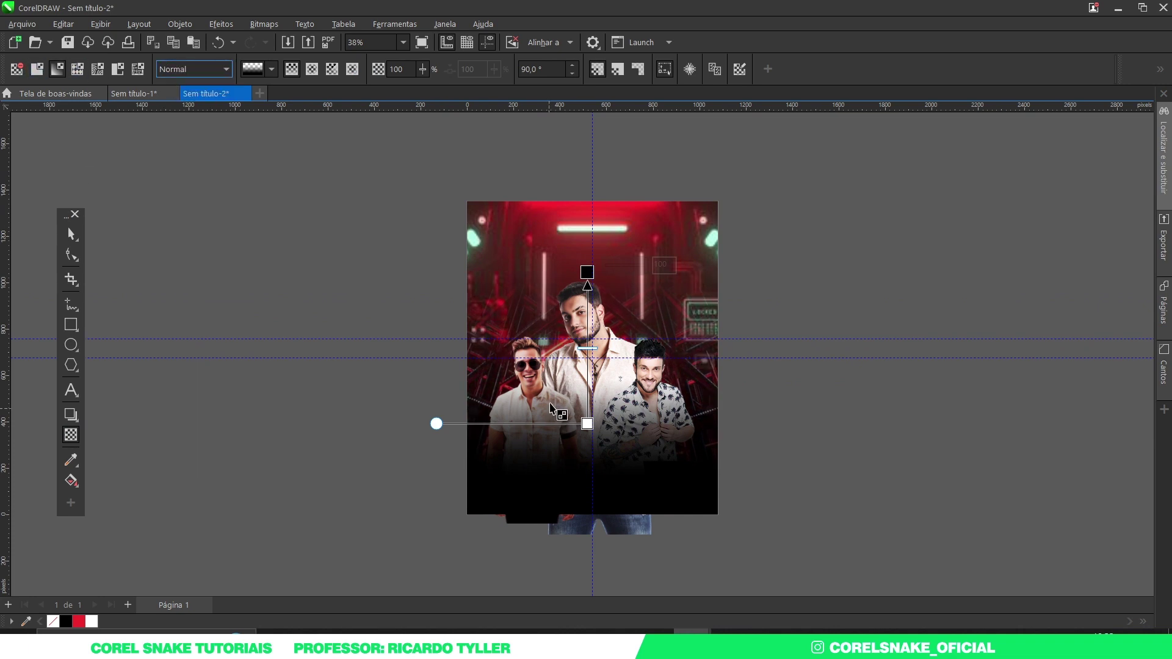
{"action": "left_click", "coordinate": [71, 234]}
{"action": "left_click", "coordinate": [868, 315]}
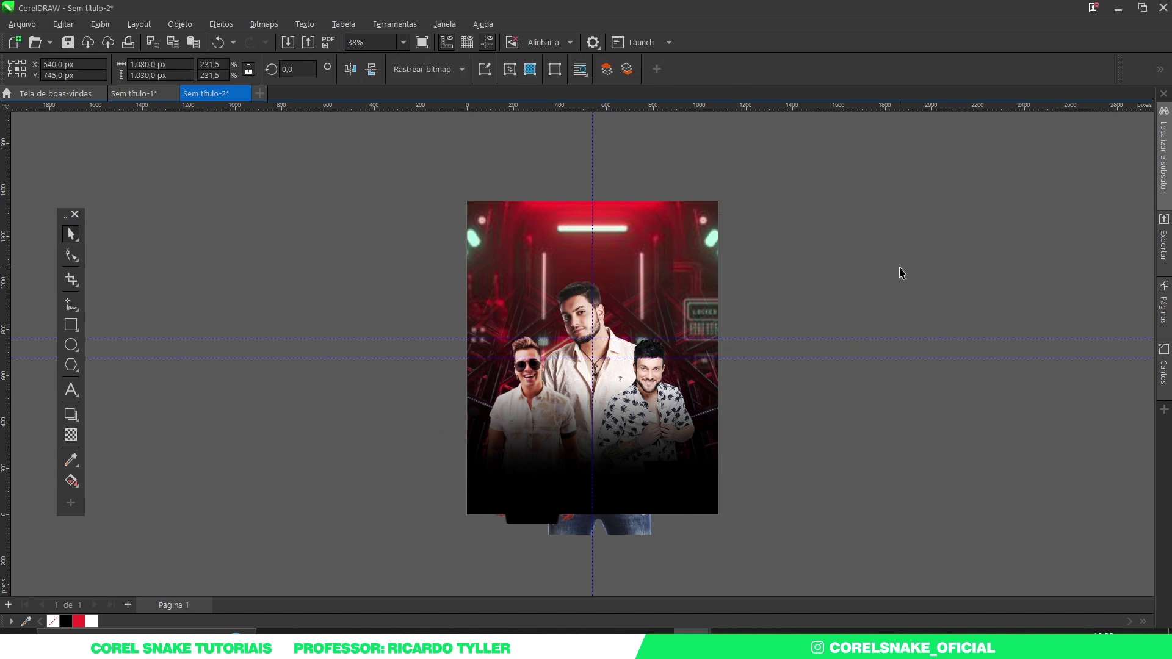
- Bring the neon corridor image "flyer evento (1)" from the Flyer evento folder onto the canvas beside the flyer page
{"action": "key", "text": "shift+F4"}
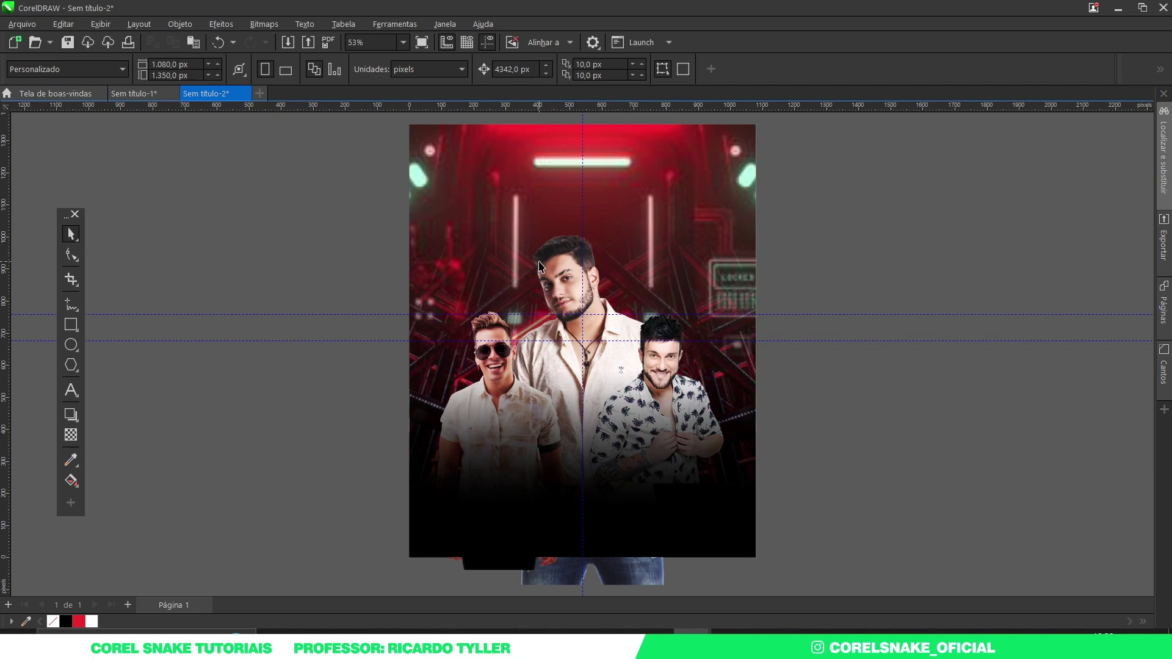
{"action": "left_click", "coordinate": [736, 284]}
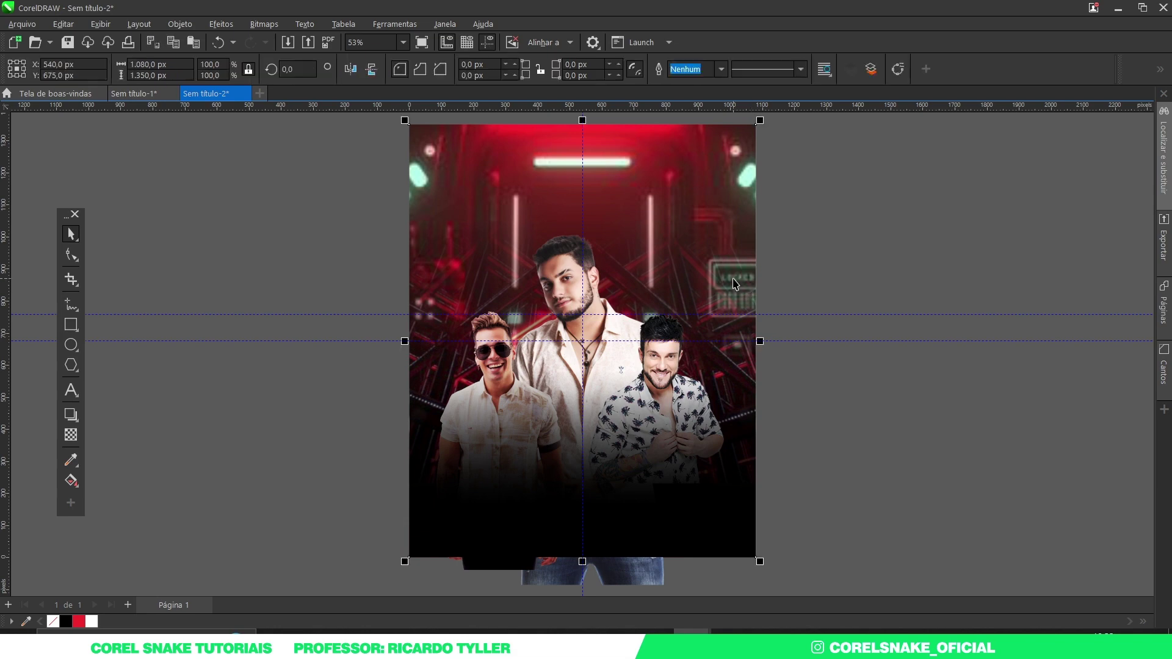
{"action": "left_click", "coordinate": [321, 405]}
{"action": "left_click", "coordinate": [351, 631]}
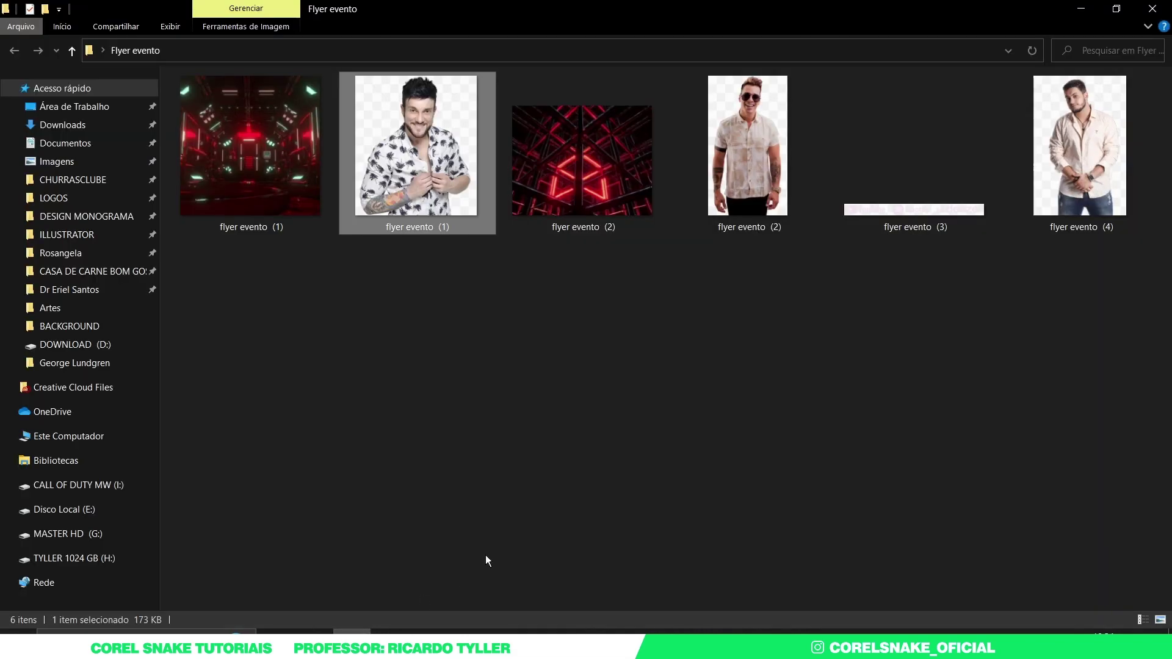
{"action": "left_click_drag", "start_coordinate": [268, 193], "coordinate": [286, 459]}
{"action": "scroll", "coordinate": [366, 428], "scroll_direction": "down", "scroll_amount": 2}
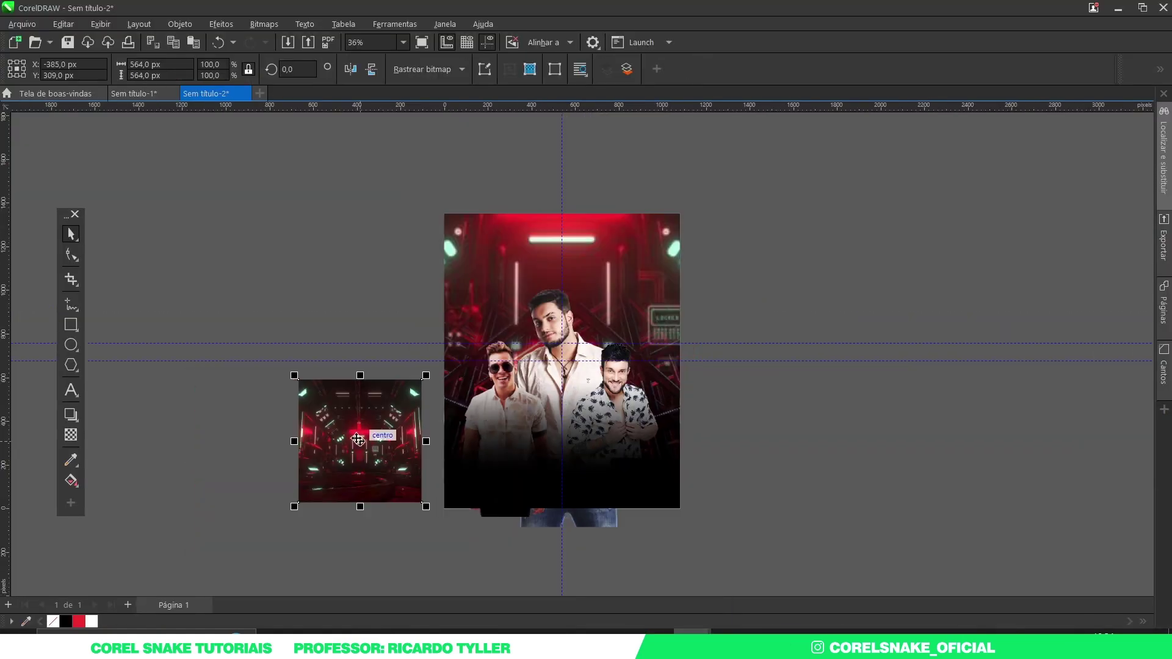
- Draw a rectangle about 31 × 30 px around the LOCKED panel in the imported neon corridor image
{"action": "scroll", "coordinate": [428, 403], "scroll_direction": "up", "scroll_amount": 5}
{"action": "scroll", "coordinate": [455, 383], "scroll_direction": "up", "scroll_amount": 8}
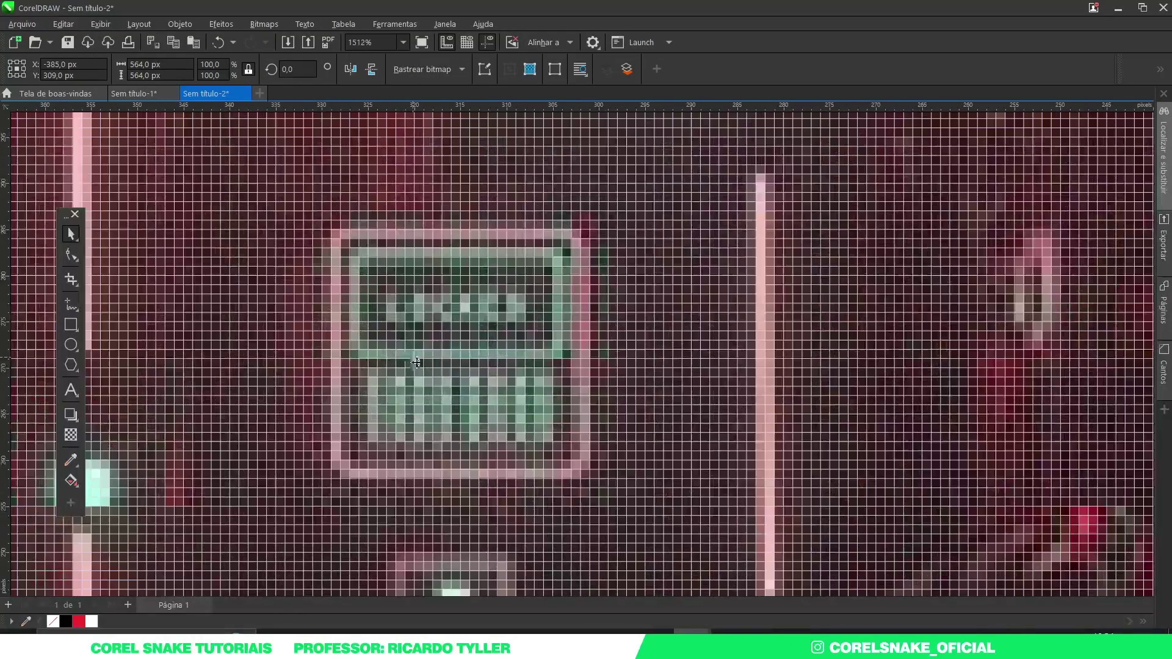
{"action": "scroll", "coordinate": [431, 375], "scroll_direction": "down", "scroll_amount": 1}
{"action": "scroll", "coordinate": [430, 375], "scroll_direction": "up", "scroll_amount": 3}
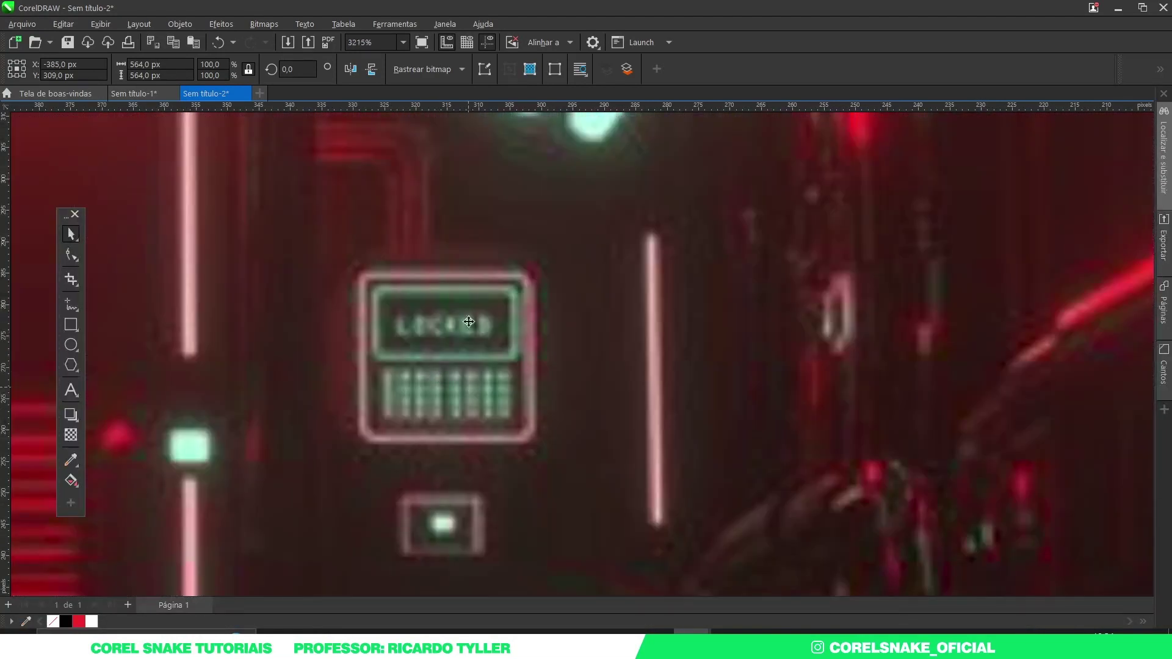
{"action": "left_click", "coordinate": [71, 324]}
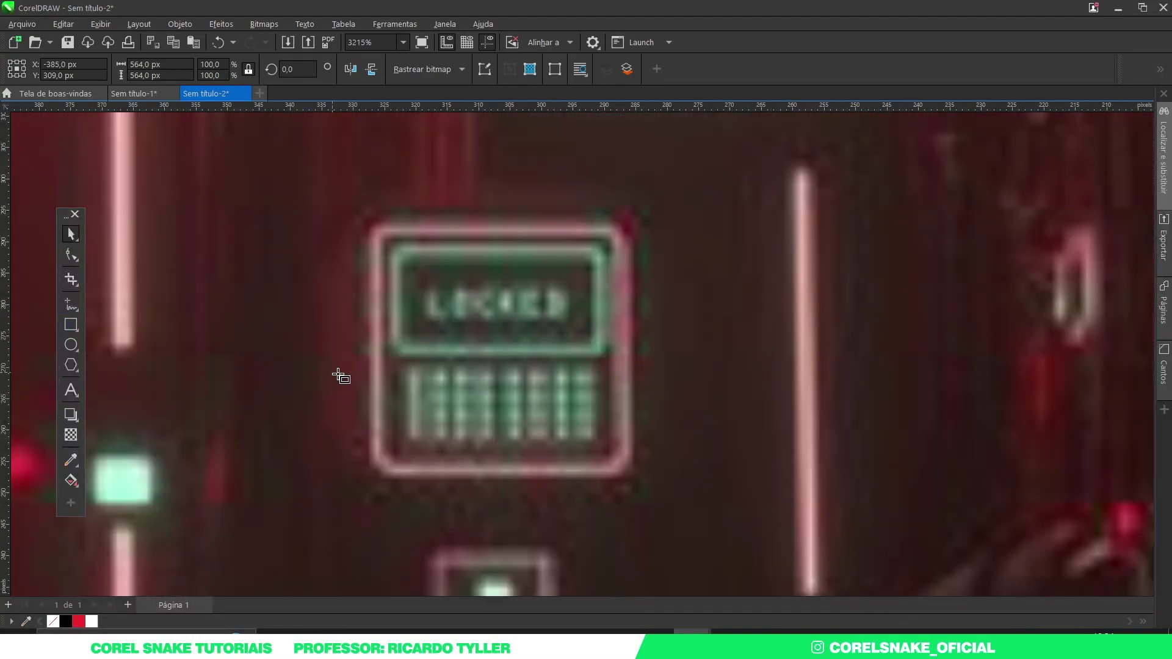
{"action": "scroll", "coordinate": [365, 236], "scroll_direction": "up", "scroll_amount": 1}
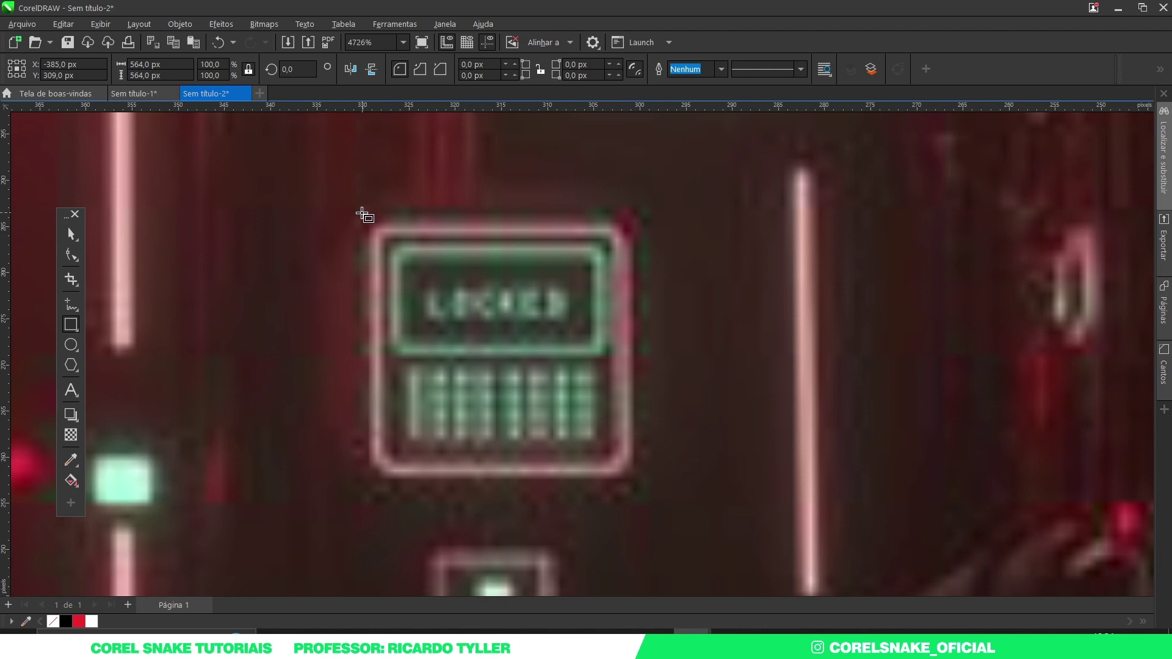
{"action": "left_click_drag", "start_coordinate": [362, 213], "coordinate": [646, 488]}
{"action": "key", "text": "space"}
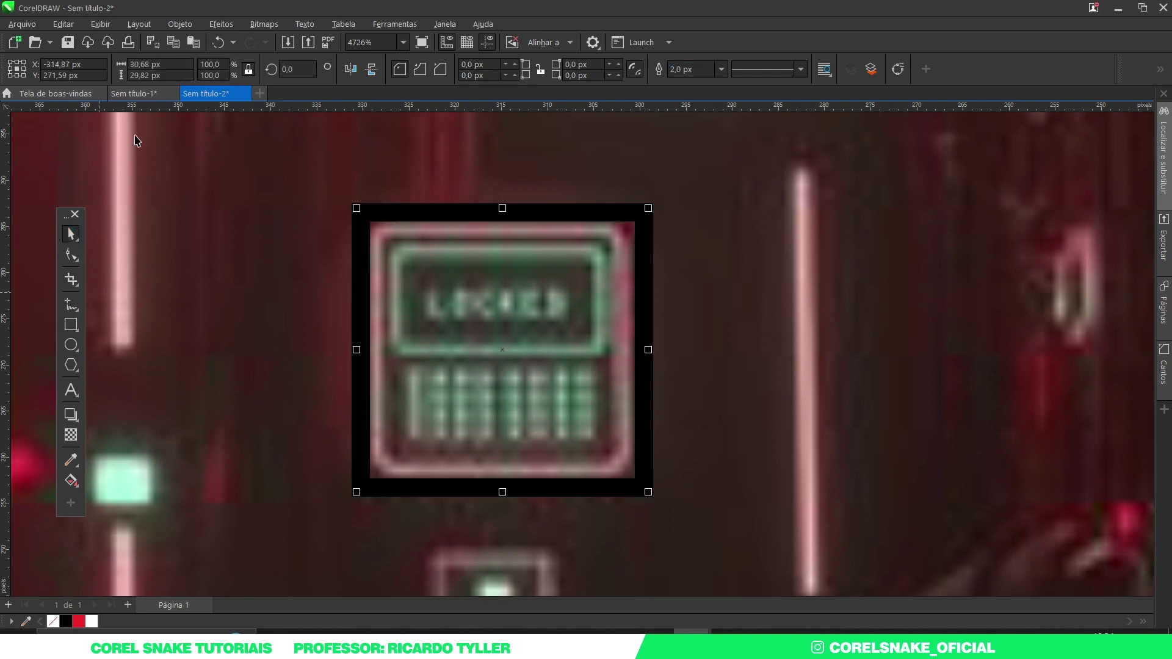
- Give the rectangle around the LOCKED panel a hairline outline (Esp. mínima) and widen it leftward to about 31.3 px
{"action": "left_click", "coordinate": [722, 69]}
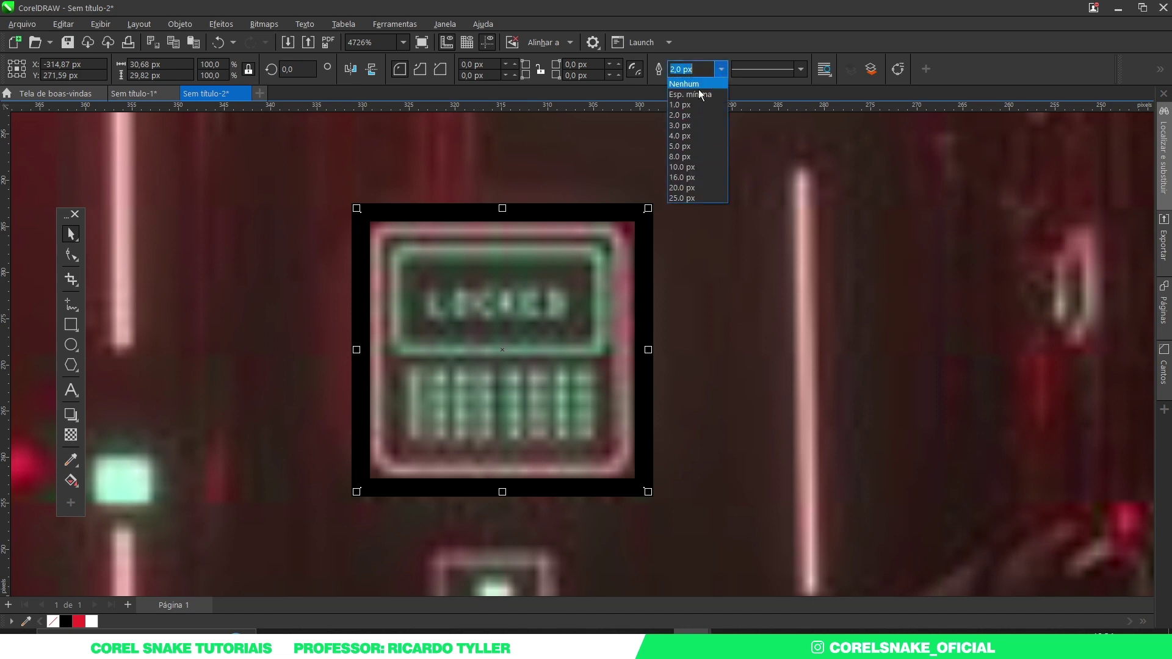
{"action": "left_click", "coordinate": [695, 90]}
{"action": "scroll", "coordinate": [357, 353], "scroll_direction": "up", "scroll_amount": 2}
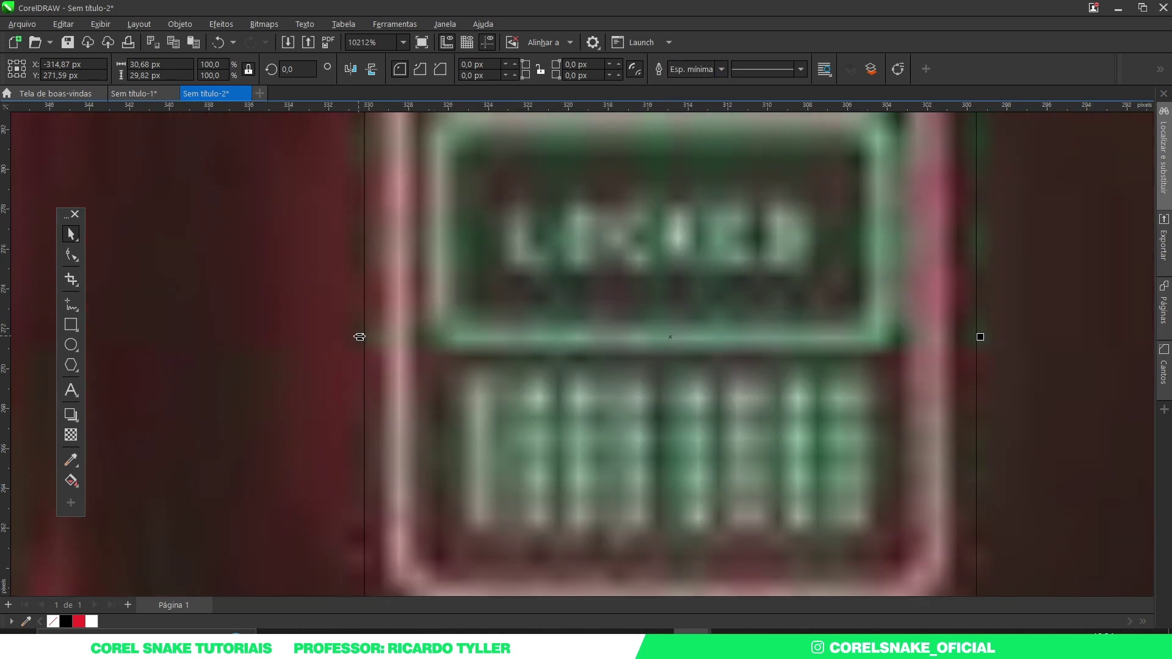
{"action": "left_click_drag", "start_coordinate": [360, 337], "coordinate": [349, 337]}
{"action": "scroll", "coordinate": [476, 329], "scroll_direction": "down", "scroll_amount": 2}
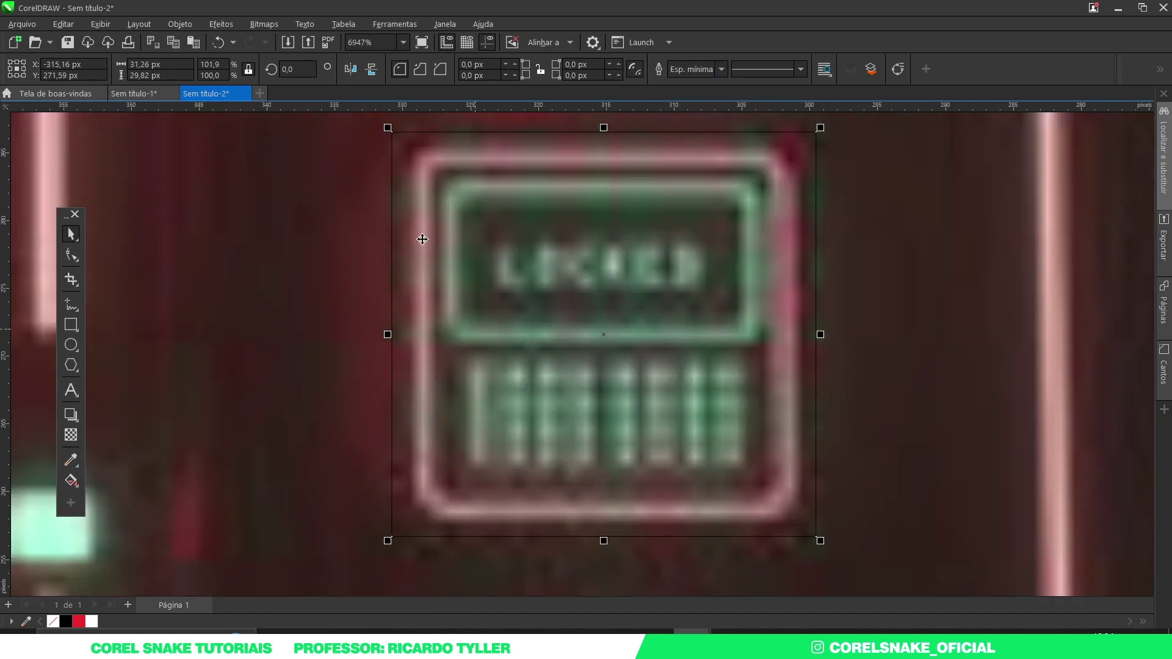
- Round all four corners of the rectangle around the LOCKED panel to a radius of about 2 px
{"action": "left_click", "coordinate": [71, 255]}
{"action": "left_click_drag", "start_coordinate": [389, 128], "coordinate": [416, 165]}
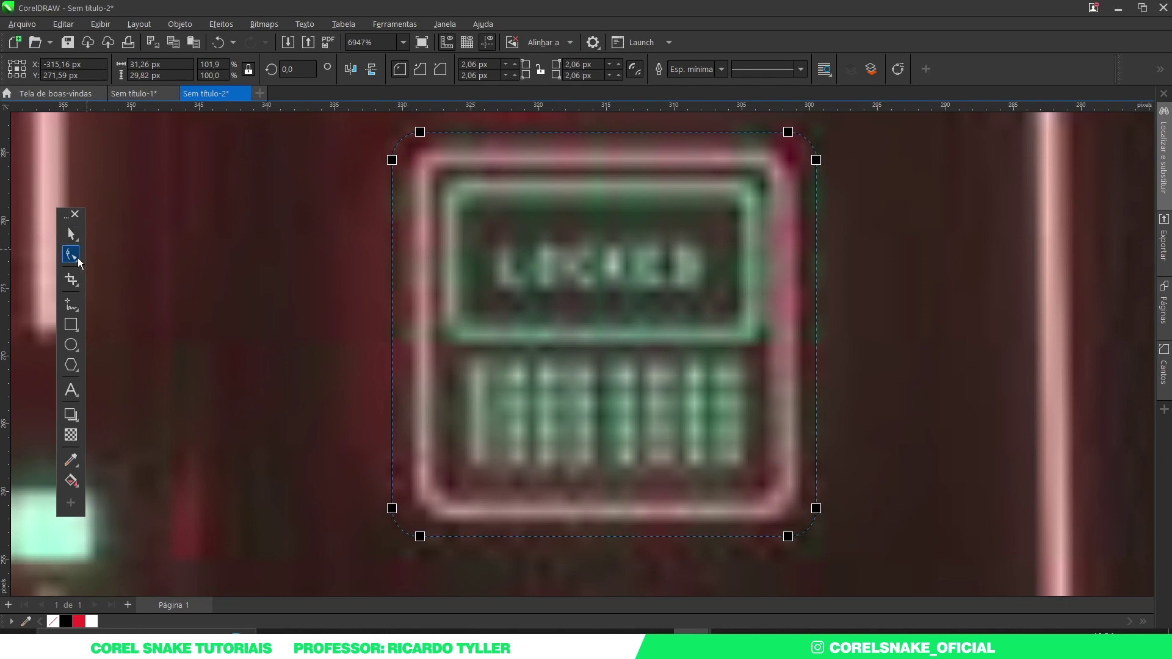
{"action": "left_click", "coordinate": [71, 235]}
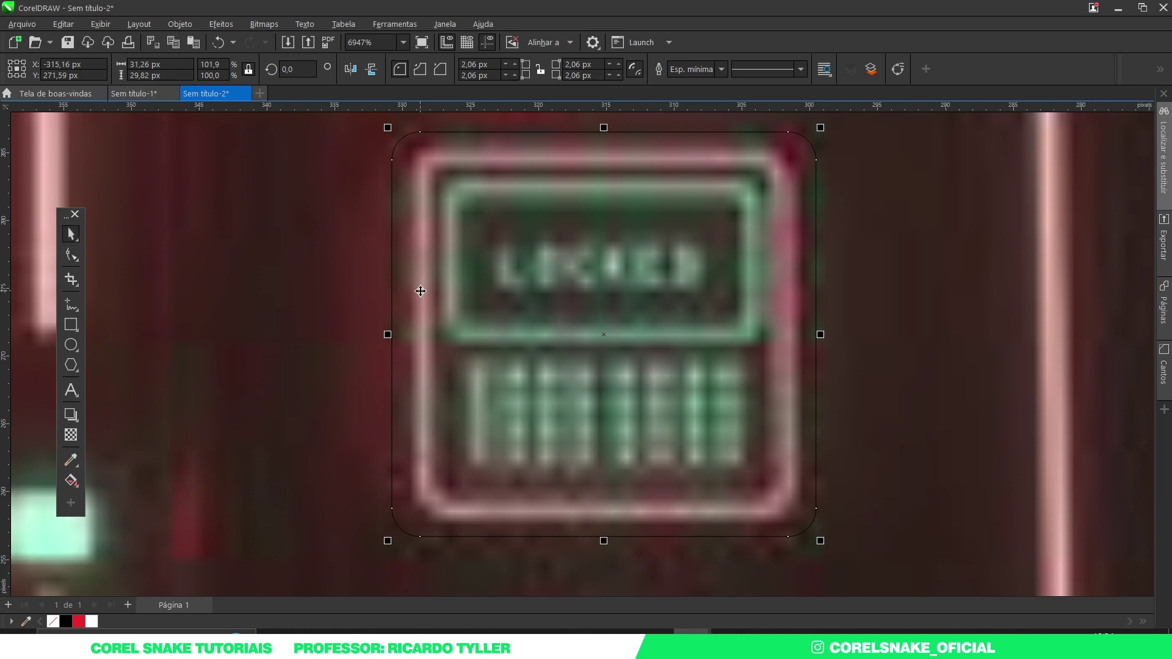
{"action": "scroll", "coordinate": [547, 467], "scroll_direction": "down", "scroll_amount": 3}
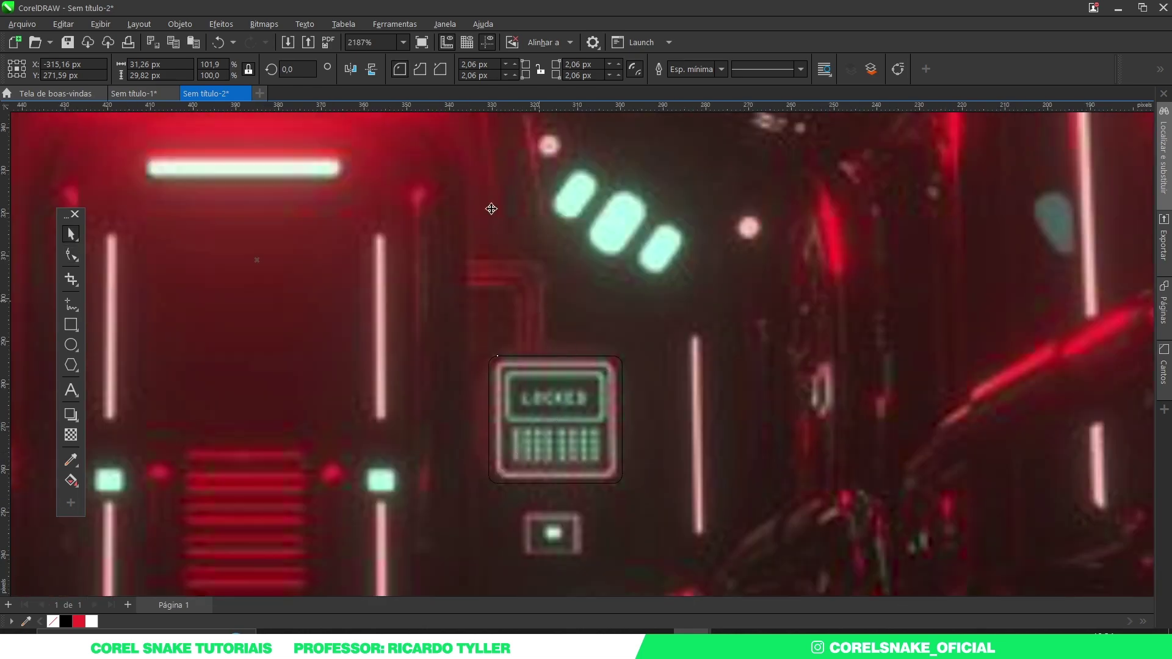
- Intersect the rounded rectangle with the neon corridor image to cut out a copy of the LOCKED panel
{"action": "scroll", "coordinate": [555, 427], "scroll_direction": "down", "scroll_amount": 4}
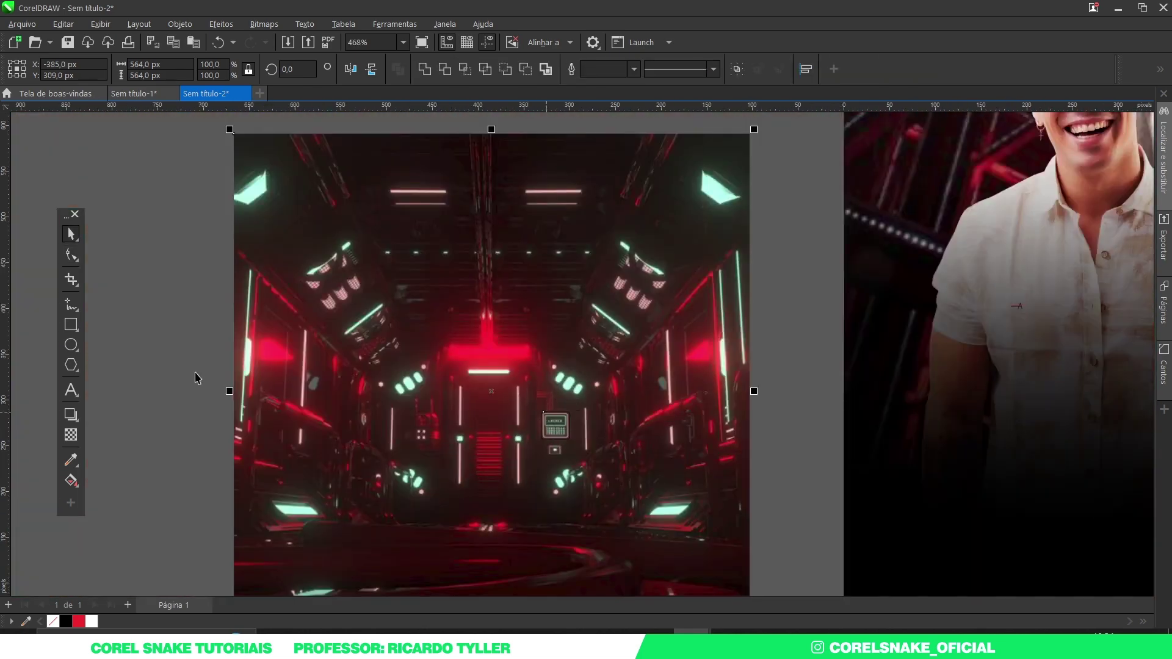
{"action": "left_click", "coordinate": [448, 412]}
{"action": "left_click", "coordinate": [552, 427]}
{"action": "scroll", "coordinate": [551, 427], "scroll_direction": "up", "scroll_amount": 2}
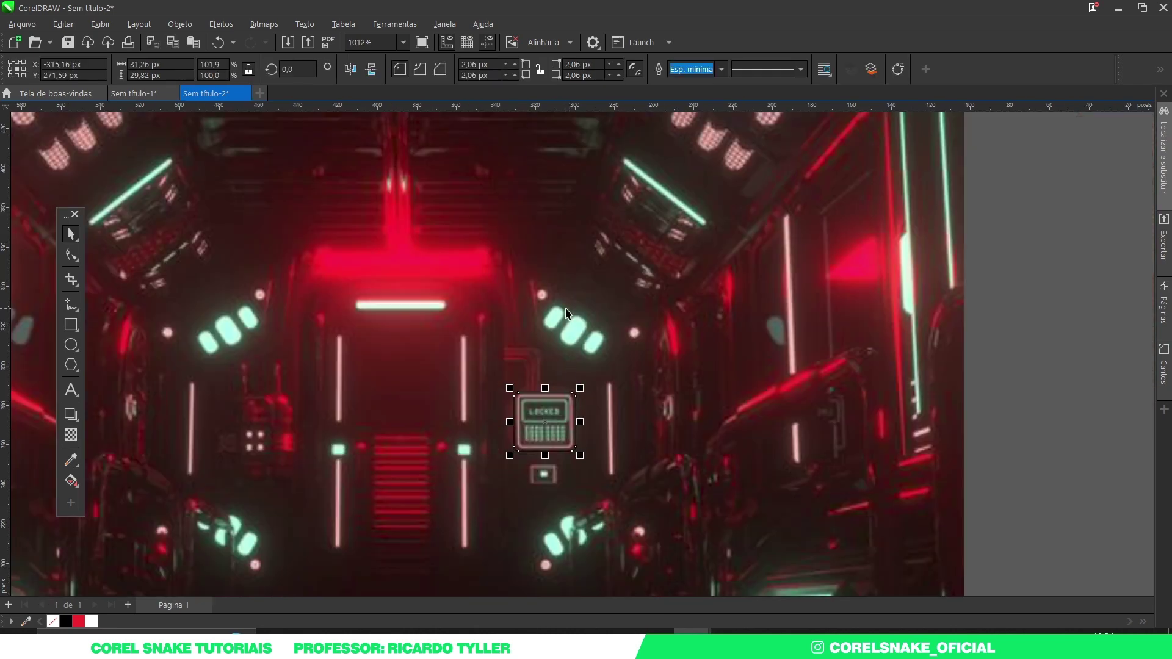
{"action": "left_click", "coordinate": [962, 345], "text": "shift"}
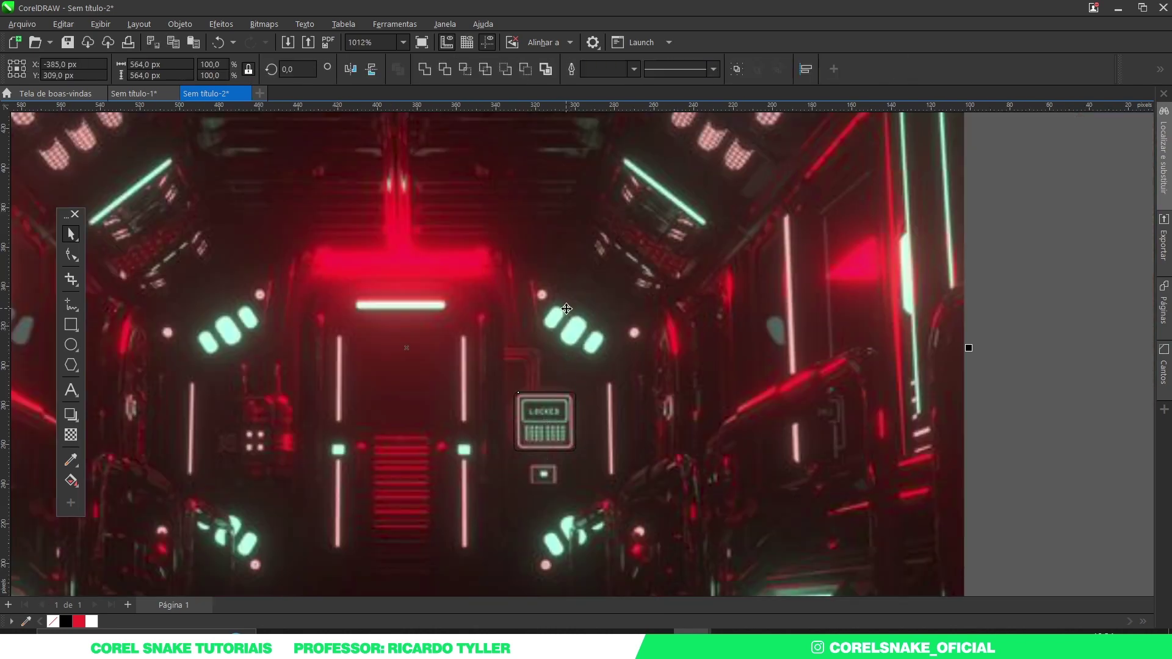
{"action": "left_click", "coordinate": [464, 69]}
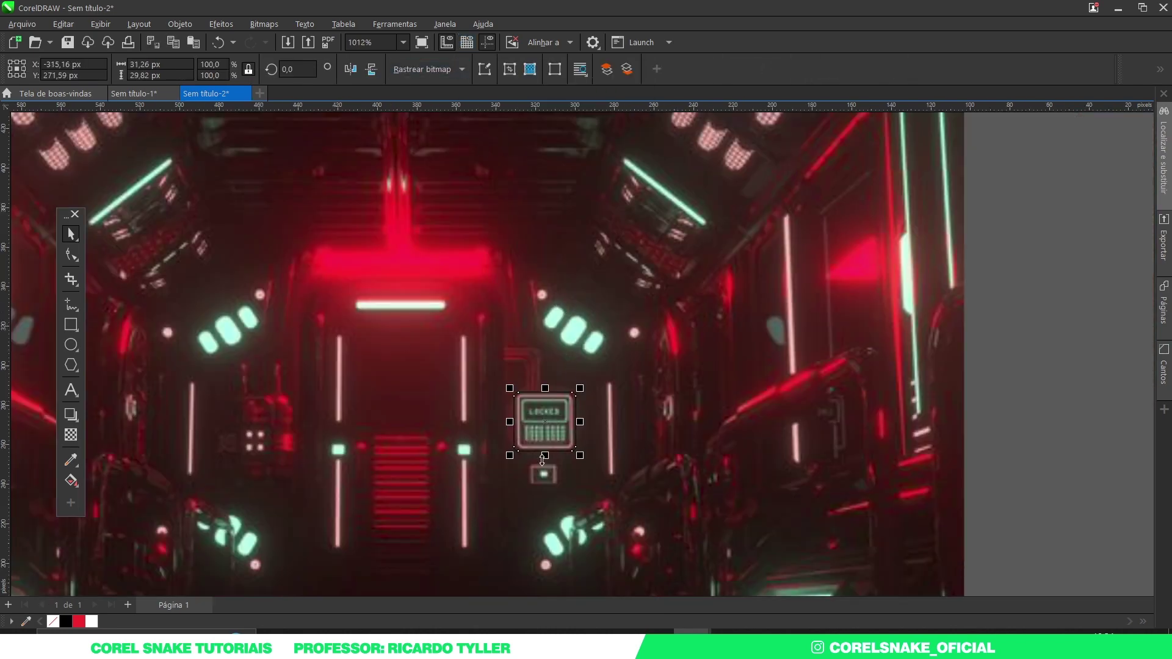
- Move the cut-out LOCKED panel off the corridor image toward the flyer and delete the source image
{"action": "left_click_drag", "start_coordinate": [545, 422], "coordinate": [1033, 334]}
{"action": "scroll", "coordinate": [543, 342], "scroll_direction": "down", "scroll_amount": 2}
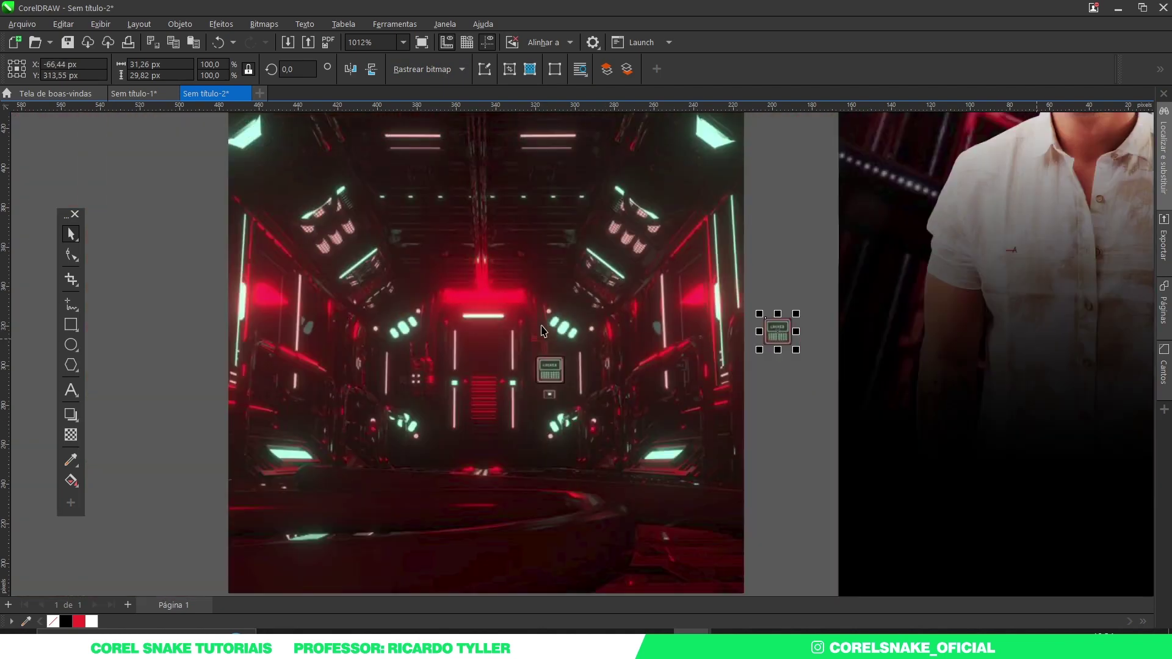
{"action": "left_click", "coordinate": [544, 366]}
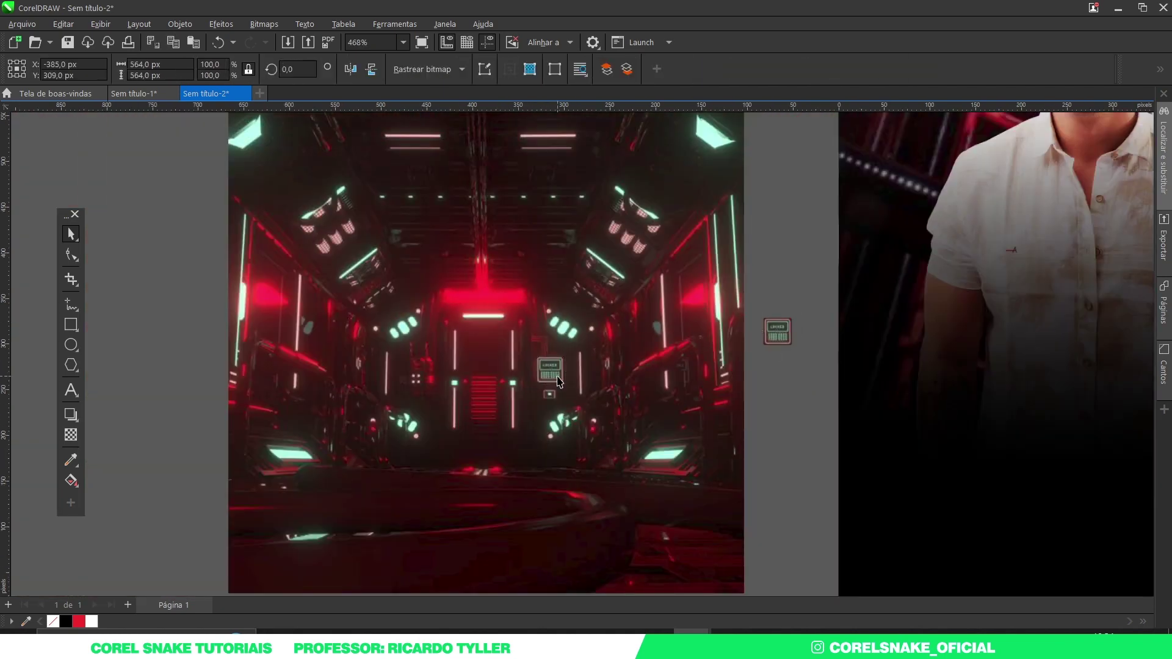
{"action": "key", "text": "Delete"}
- Enlarge the cut-out LOCKED panel proportionally about its centre to about 183 × 174 px
{"action": "scroll", "coordinate": [672, 343], "scroll_direction": "down", "scroll_amount": 2}
{"action": "scroll", "coordinate": [388, 280], "scroll_direction": "up", "scroll_amount": 3}
{"action": "left_click", "coordinate": [445, 306]}
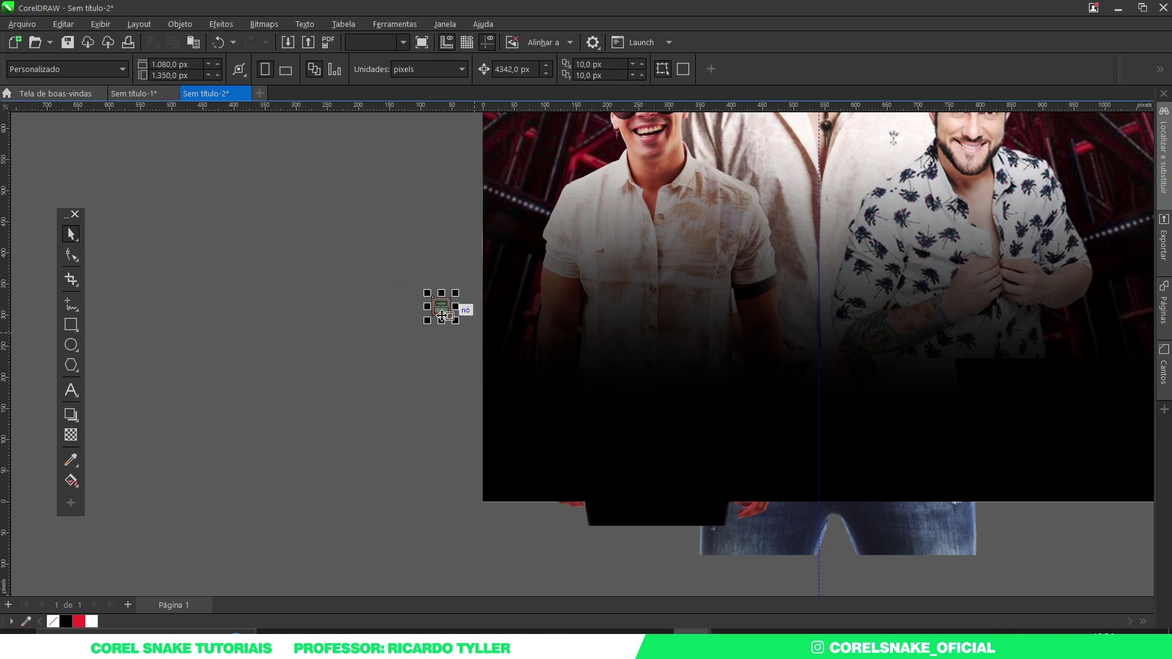
{"action": "scroll", "coordinate": [463, 330], "scroll_direction": "up", "scroll_amount": 2}
{"action": "left_click_drag", "start_coordinate": [489, 351], "coordinate": [623, 478]}
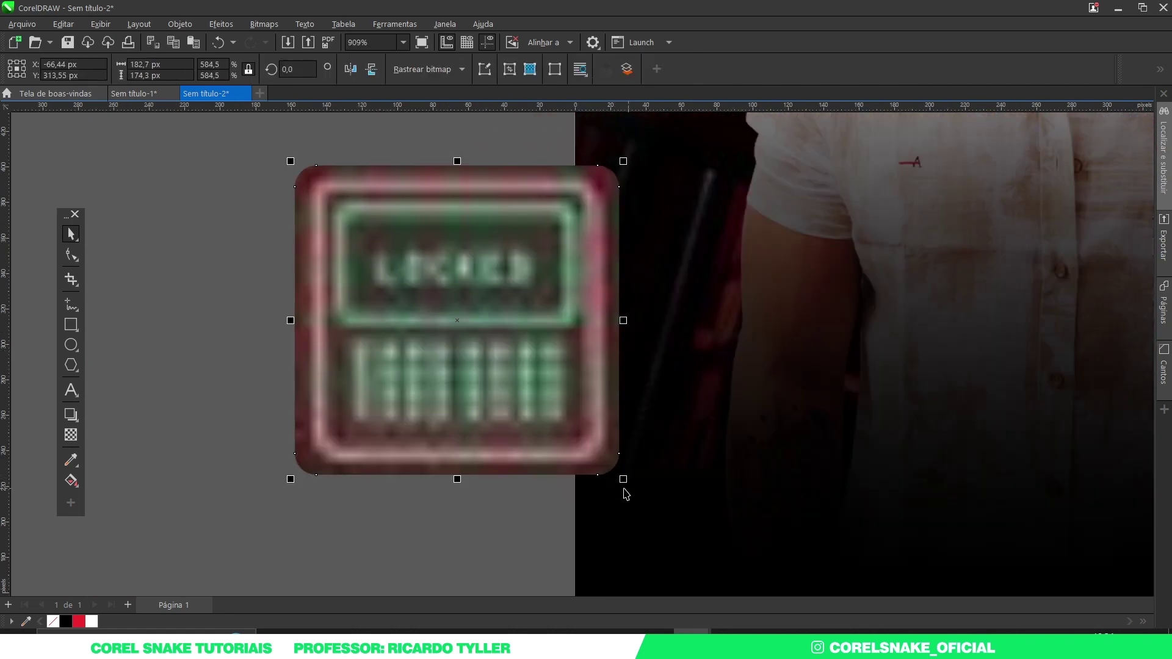
{"action": "scroll", "coordinate": [624, 482], "scroll_direction": "down", "scroll_amount": 2}
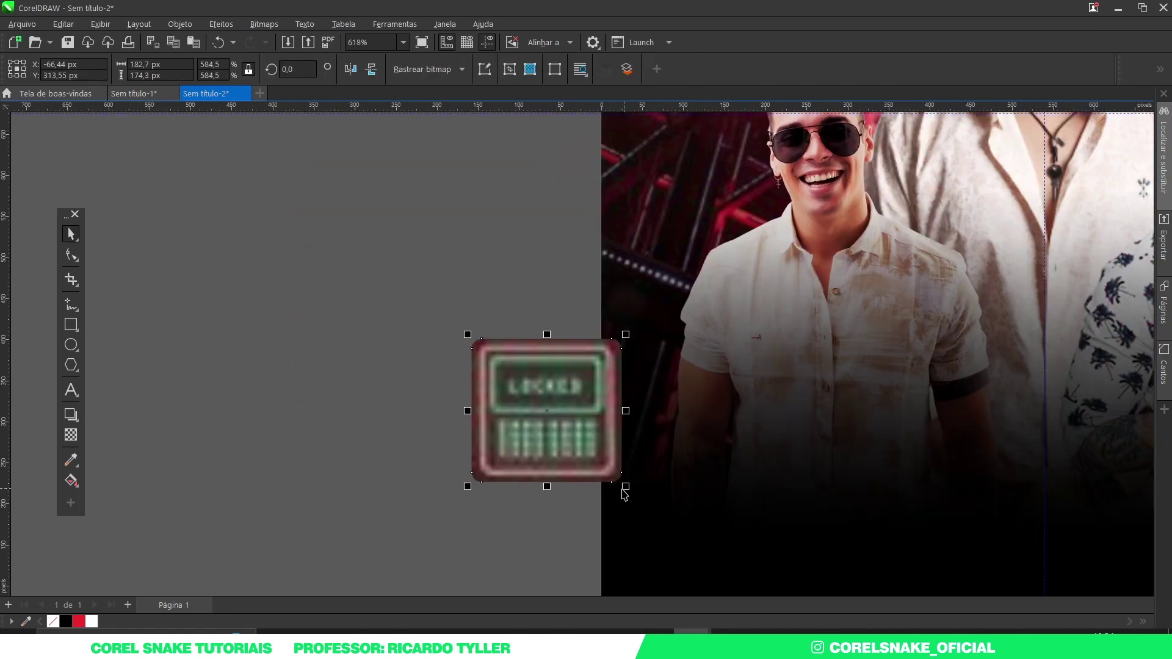
{"action": "left_click", "coordinate": [261, 29]}
{"action": "left_click", "coordinate": [263, 38]}
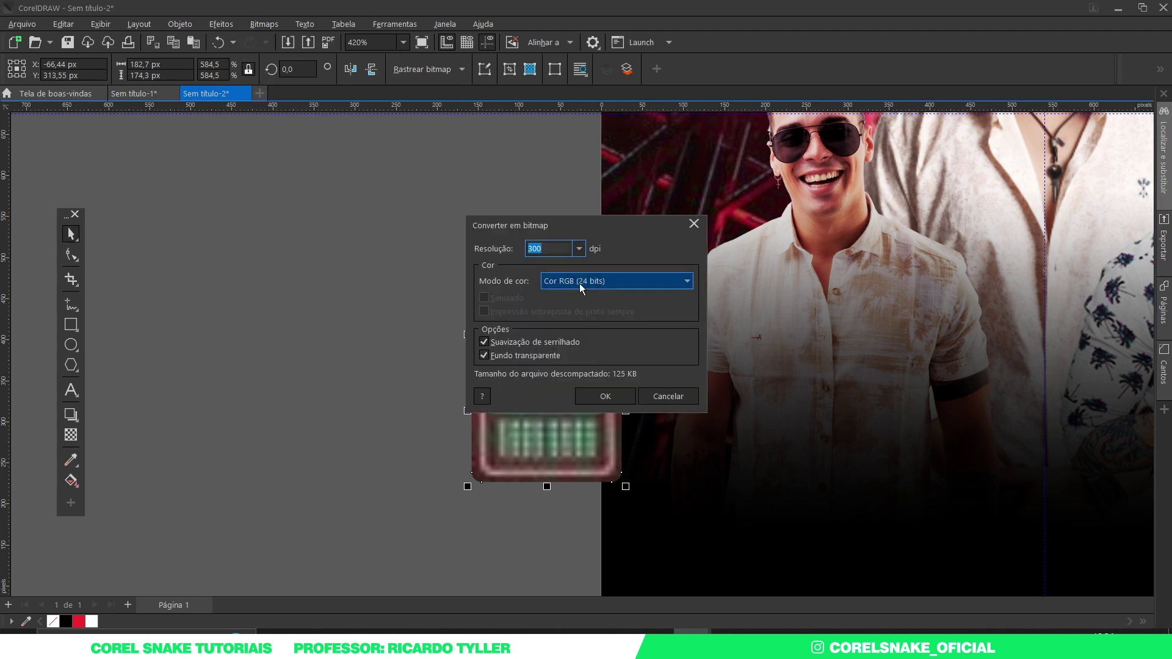
{"action": "left_click", "coordinate": [604, 398]}
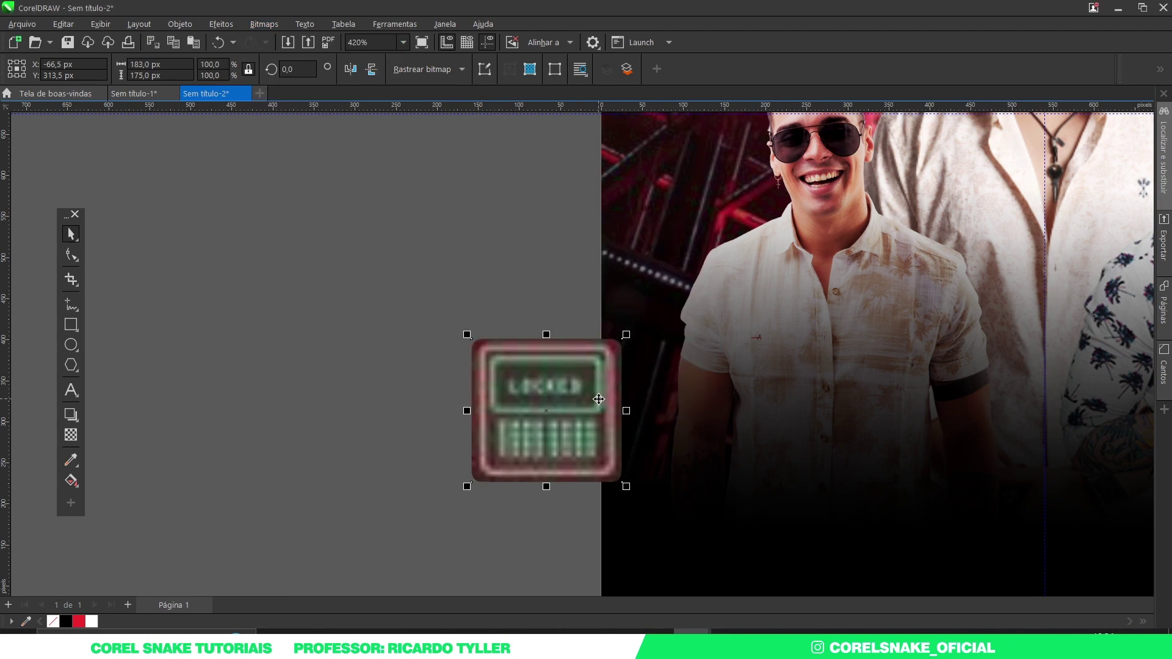
{"action": "scroll", "coordinate": [514, 353], "scroll_direction": "up", "scroll_amount": 1}
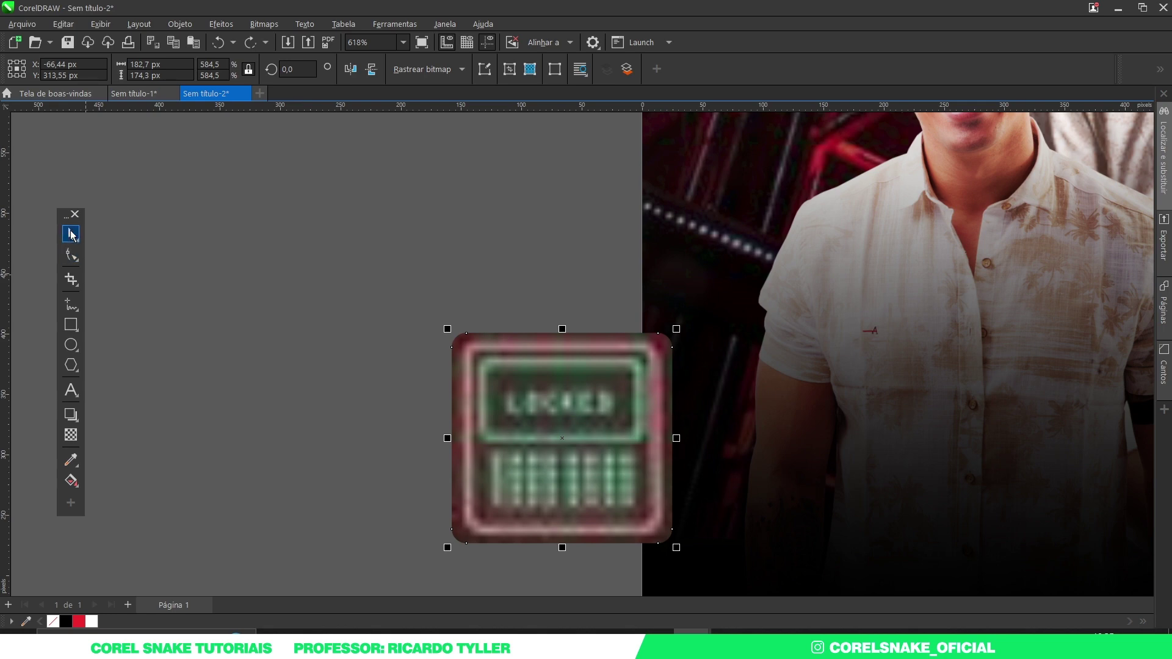
{"action": "left_click", "coordinate": [72, 254]}
{"action": "left_click_drag", "start_coordinate": [409, 302], "coordinate": [654, 269]}
{"action": "key", "text": "ctrl+z"}
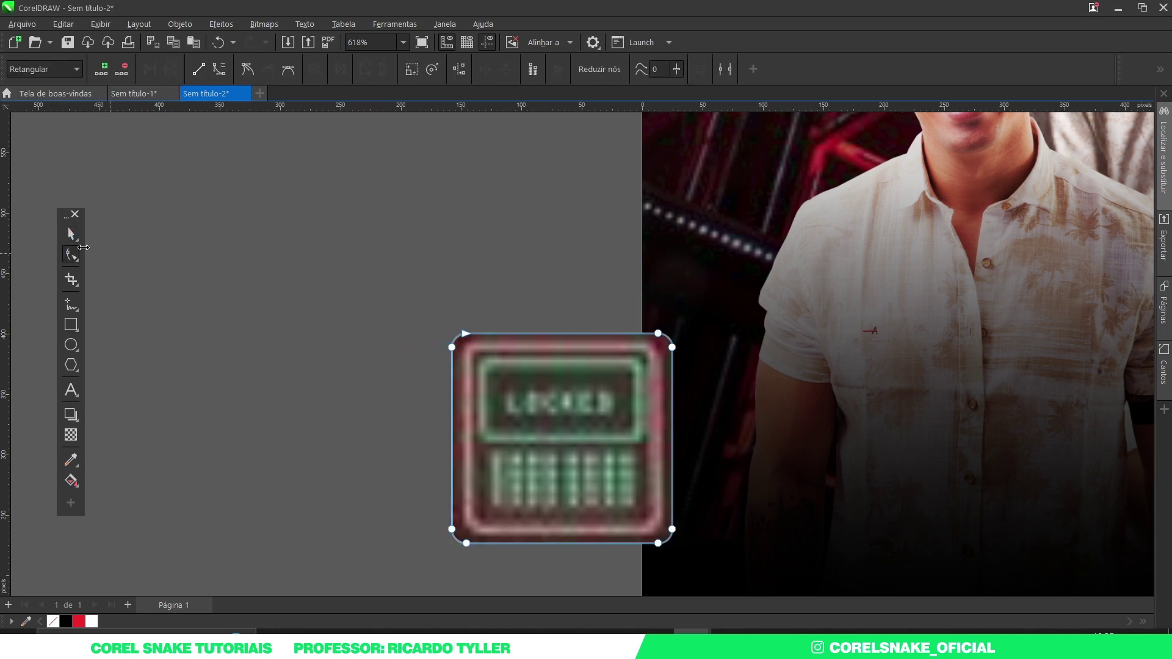
- Convert the cut-out LOCKED panel to a 300 dpi RGB bitmap with anti-aliasing and a transparent background
{"action": "left_click", "coordinate": [71, 234]}
{"action": "left_click", "coordinate": [263, 24]}
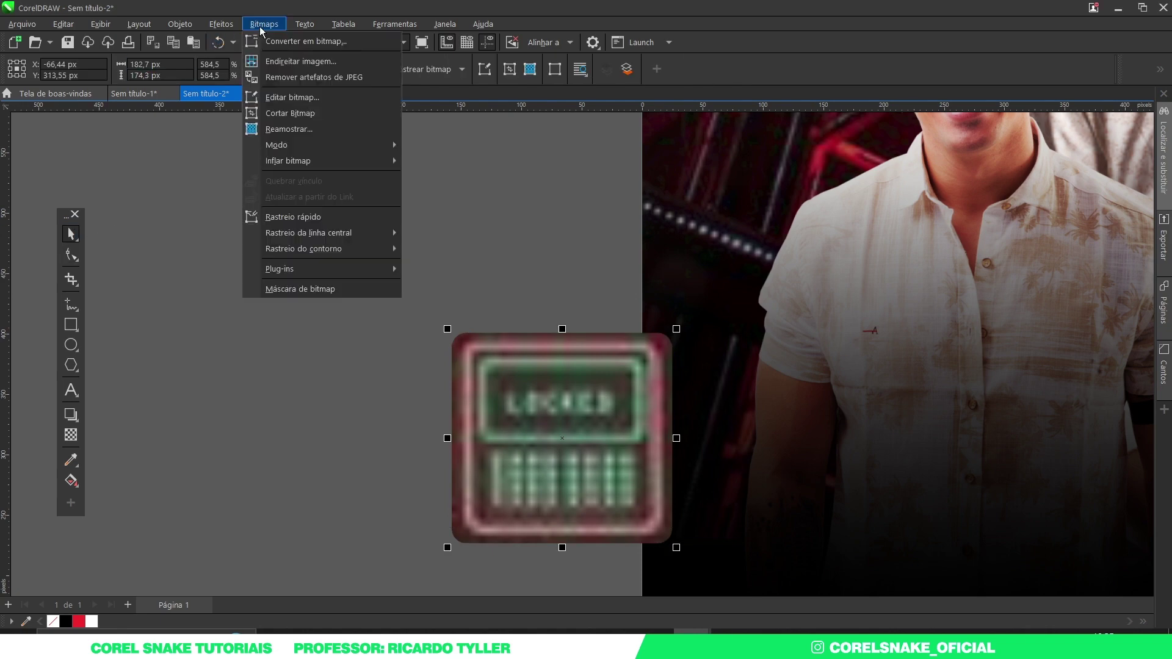
{"action": "left_click", "coordinate": [269, 42]}
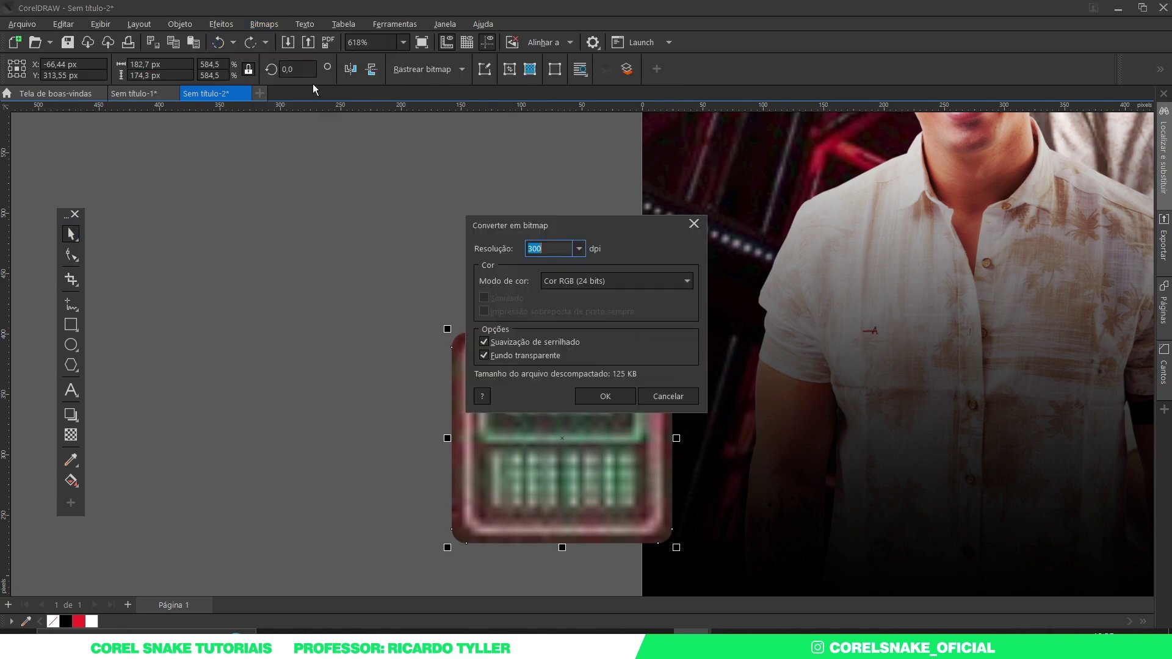
{"action": "left_click", "coordinate": [608, 395]}
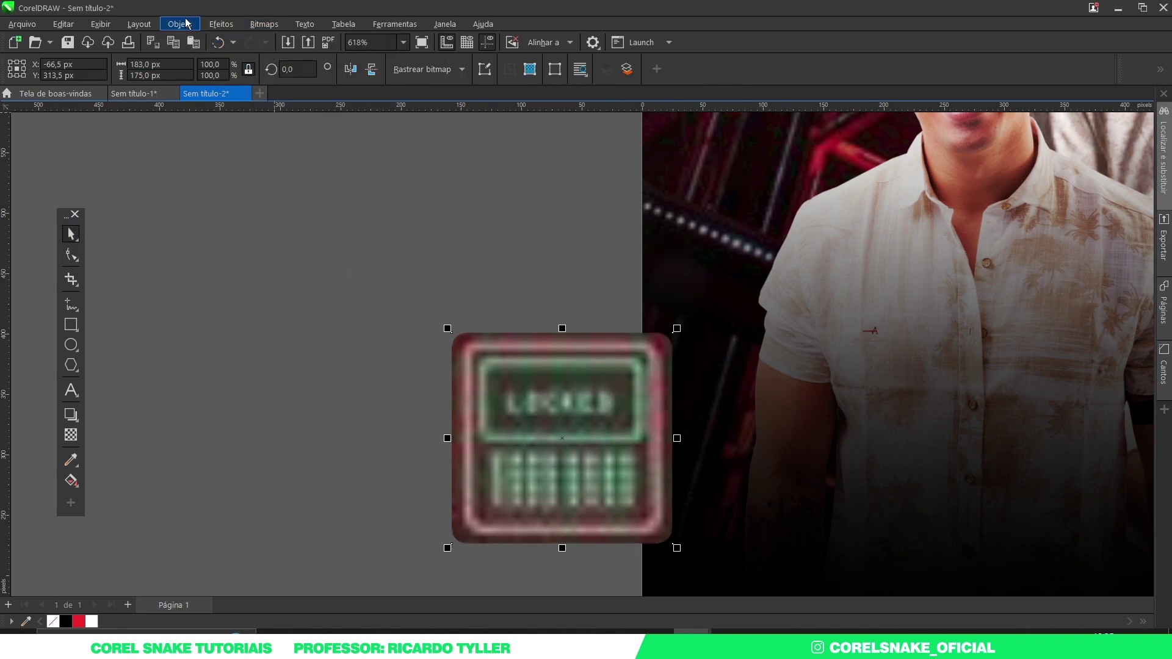
- Apply a Gaussian blur with a radius of 7.4 pixels to the LOCKED panel
{"action": "left_click", "coordinate": [221, 24]}
{"action": "mouse_move", "coordinate": [267, 115]}
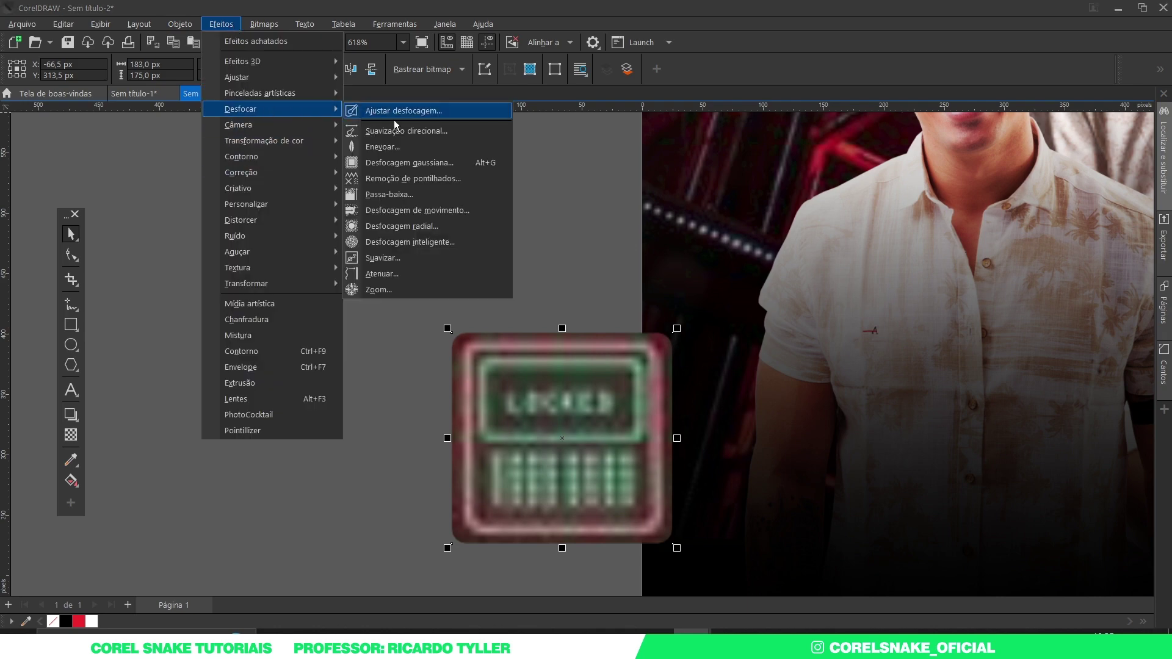
{"action": "left_click", "coordinate": [452, 165]}
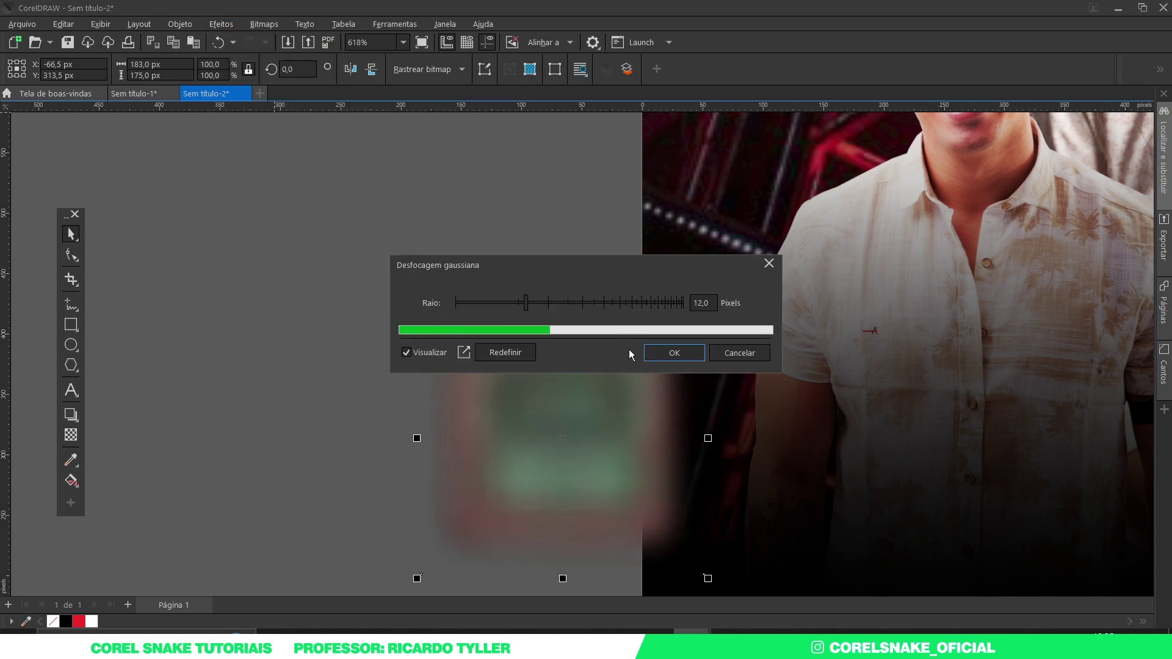
{"action": "left_click_drag", "start_coordinate": [529, 304], "coordinate": [499, 307]}
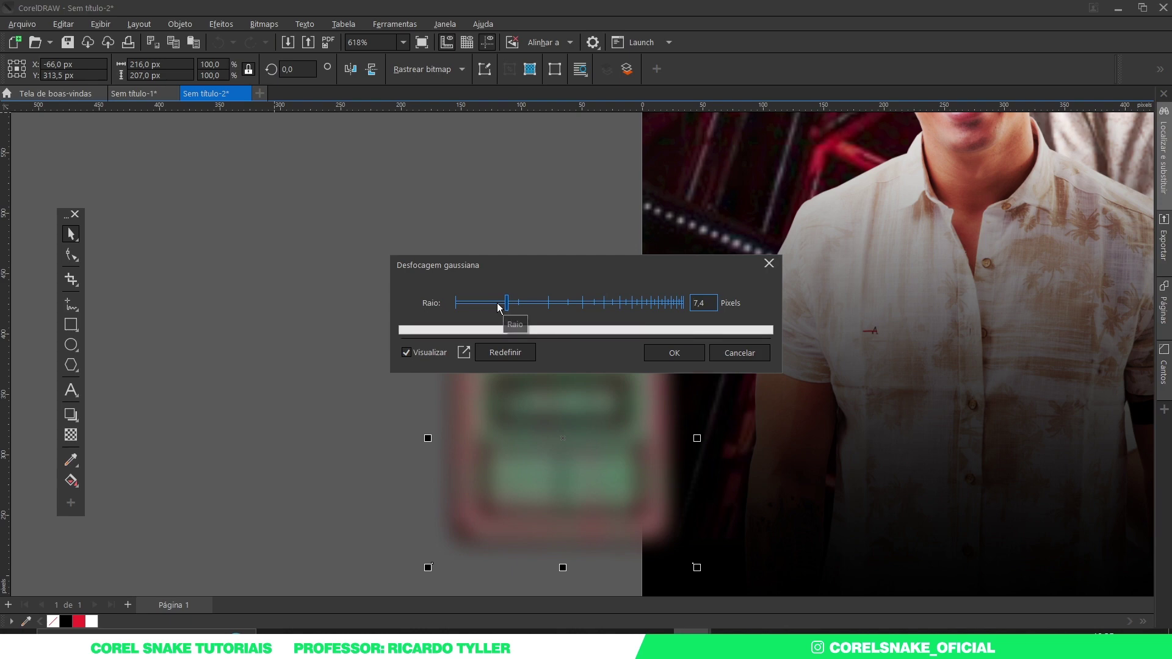
{"action": "left_click", "coordinate": [675, 359]}
- Move the blurred LOCKED panel over the flyer's upper-left corner and enlarge it proportionally to about 457 × 438 px
{"action": "scroll", "coordinate": [591, 441], "scroll_direction": "down", "scroll_amount": 6}
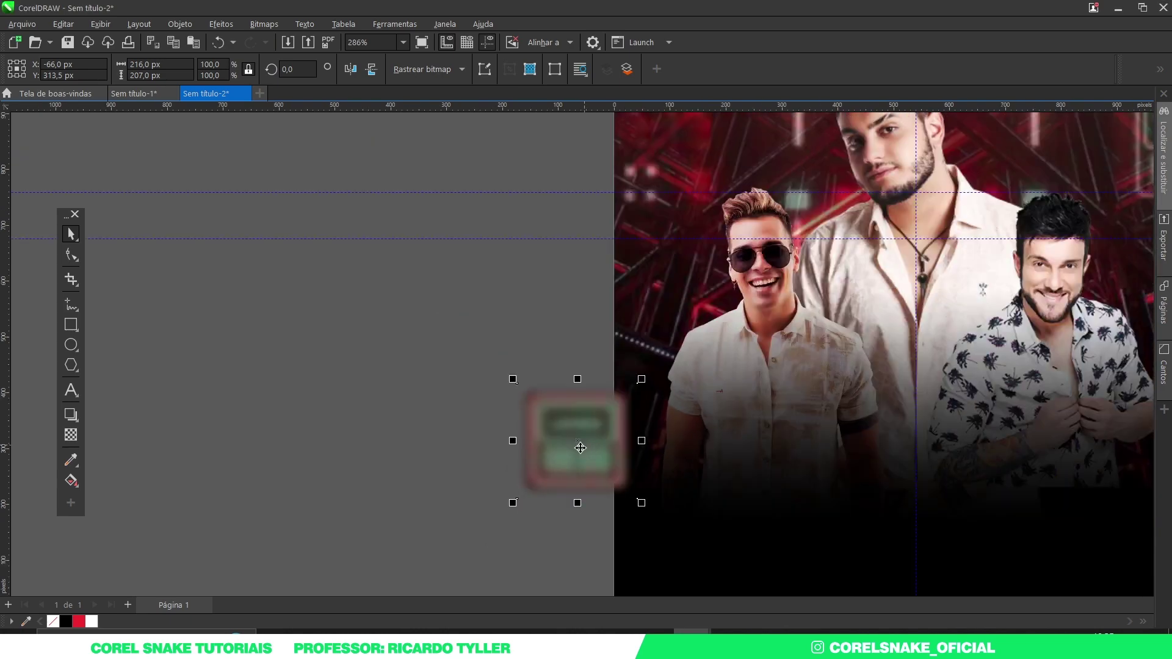
{"action": "left_click_drag", "start_coordinate": [576, 445], "coordinate": [680, 260]}
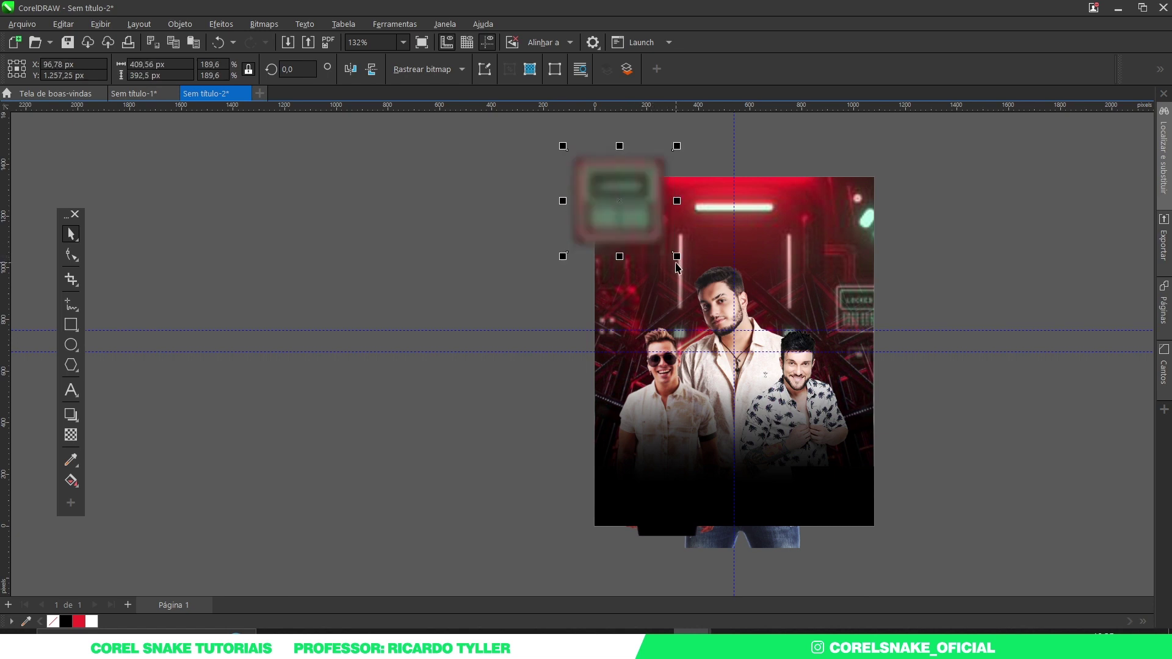
{"action": "left_click", "coordinate": [678, 257]}
{"action": "left_click_drag", "start_coordinate": [678, 257], "coordinate": [684, 262]}
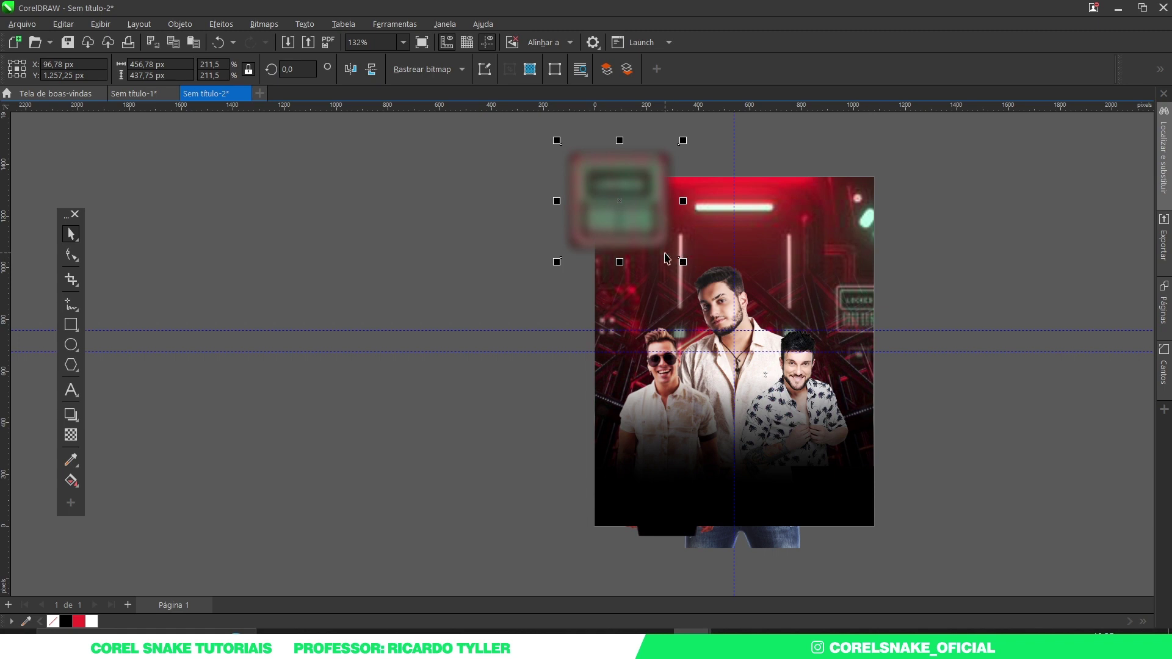
- Give the blurred LOCKED panel a uniform transparency of 17
{"action": "left_click", "coordinate": [71, 435]}
{"action": "left_click", "coordinate": [38, 68]}
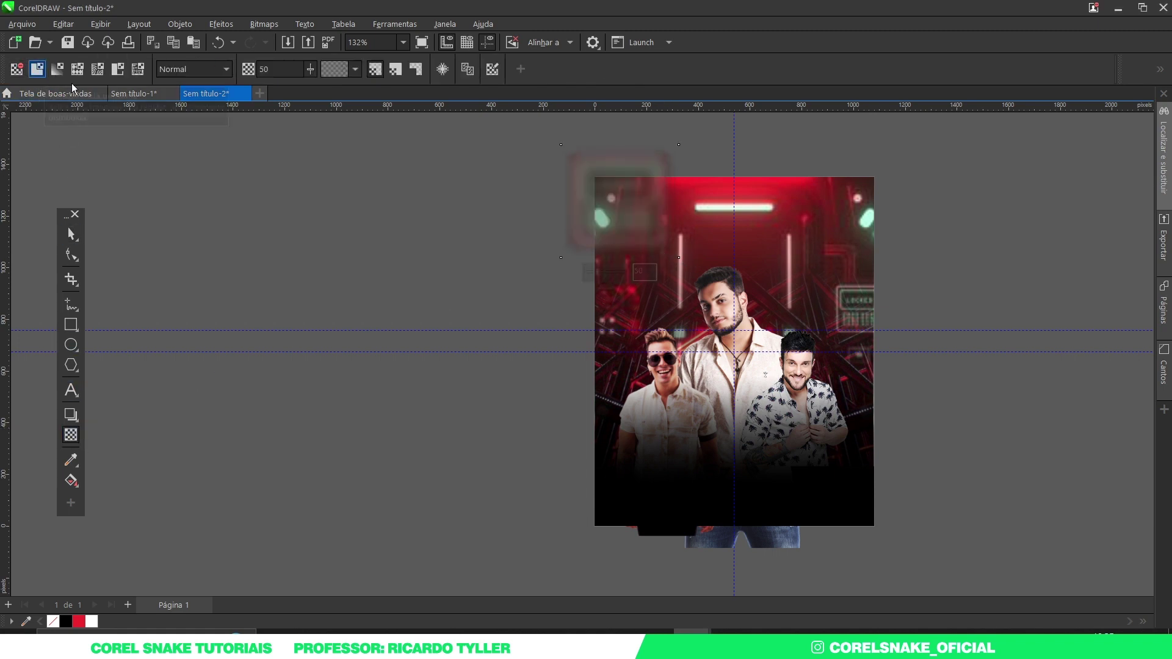
{"action": "left_click", "coordinate": [310, 69]}
{"action": "left_click_drag", "start_coordinate": [315, 86], "coordinate": [292, 127]}
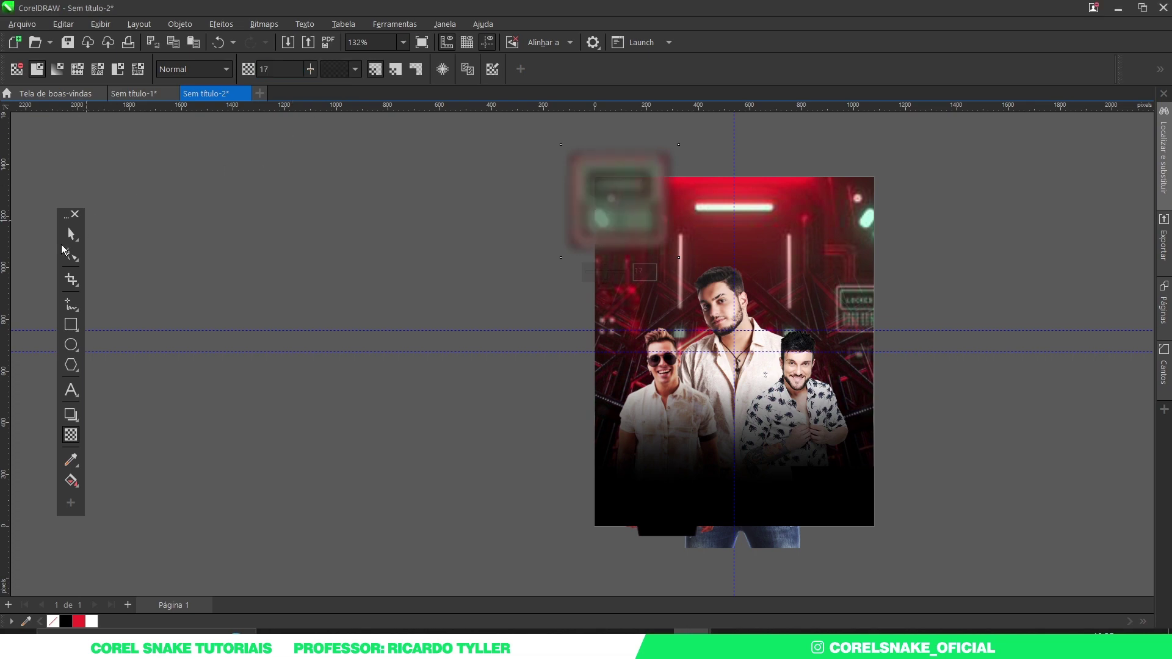
- Crop the LOCKED panel to the flyer's upper and left edges by moving its outer nodes inward, leaving it deselected
{"action": "scroll", "coordinate": [660, 159], "scroll_direction": "up", "scroll_amount": 2}
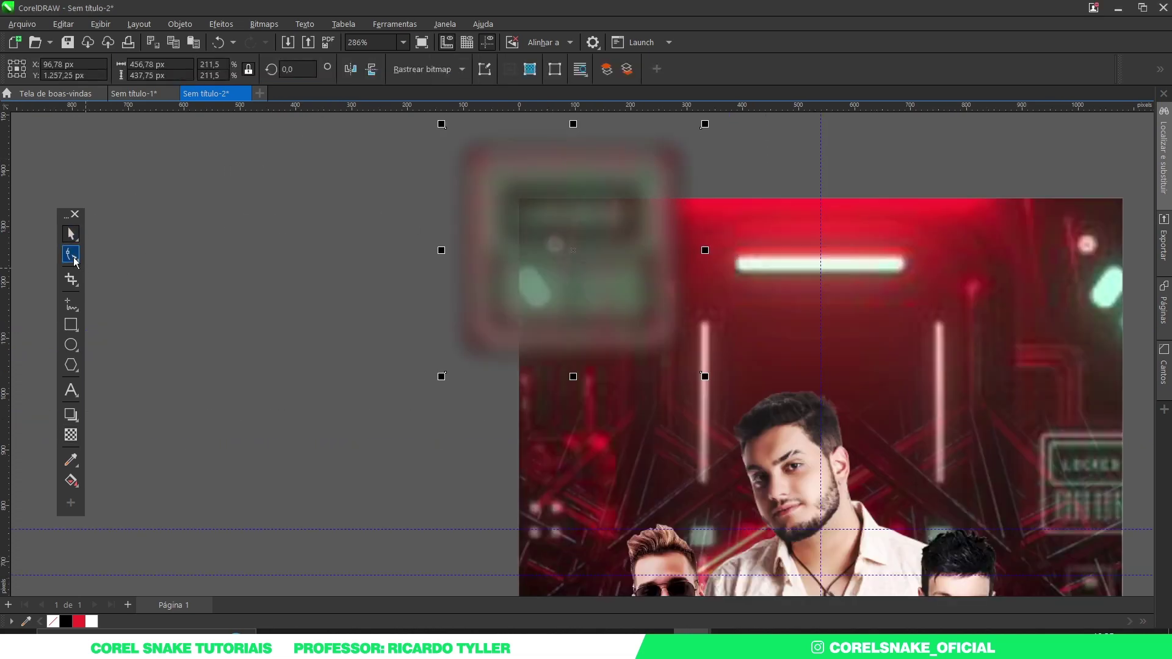
{"action": "left_click", "coordinate": [70, 255]}
{"action": "scroll", "coordinate": [440, 339], "scroll_direction": "down", "scroll_amount": 2}
{"action": "left_click_drag", "start_coordinate": [410, 167], "coordinate": [618, 250]}
{"action": "left_click_drag", "start_coordinate": [428, 216], "coordinate": [494, 369]}
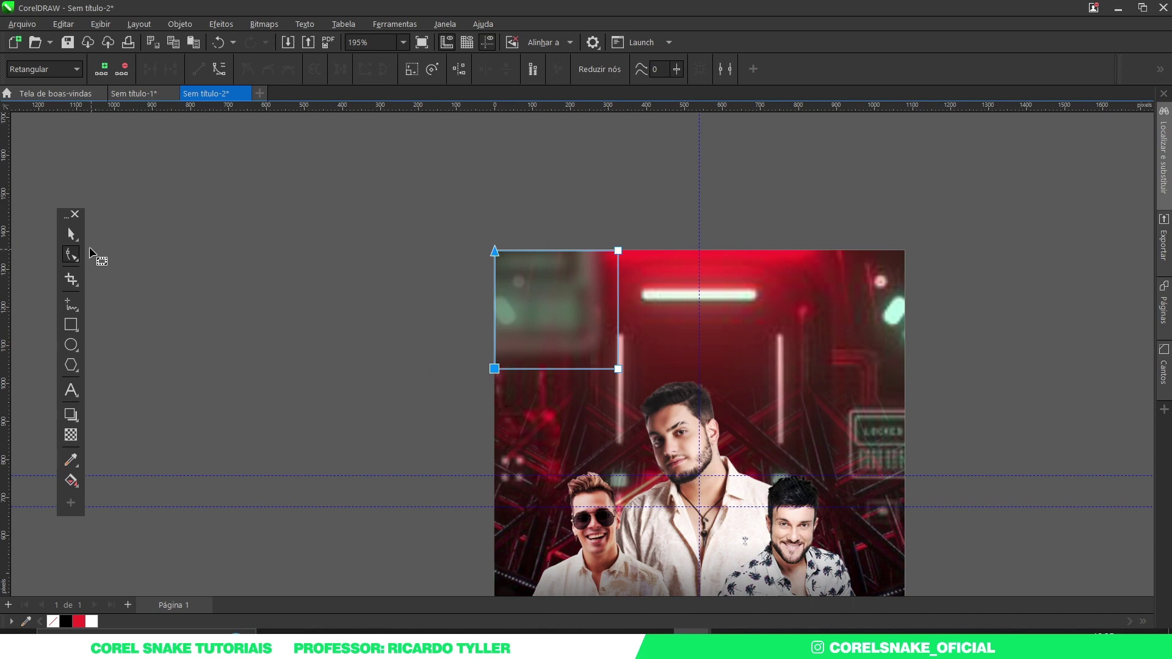
{"action": "left_click", "coordinate": [70, 234]}
{"action": "left_click", "coordinate": [123, 235]}
{"action": "scroll", "coordinate": [486, 252], "scroll_direction": "down", "scroll_amount": 3}
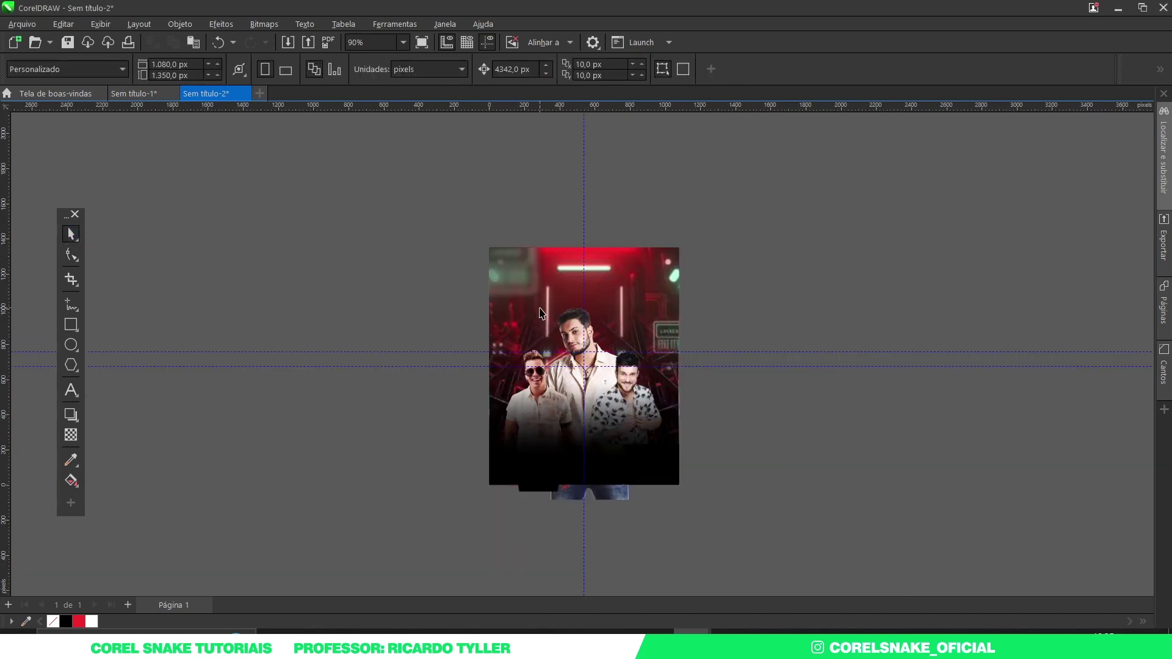
- Draw a circle about 144 px in diameter on the central artist's chest, filled with red and without an outline
{"action": "scroll", "coordinate": [540, 314], "scroll_direction": "up", "scroll_amount": 2}
{"action": "scroll", "coordinate": [855, 301], "scroll_direction": "up", "scroll_amount": 1}
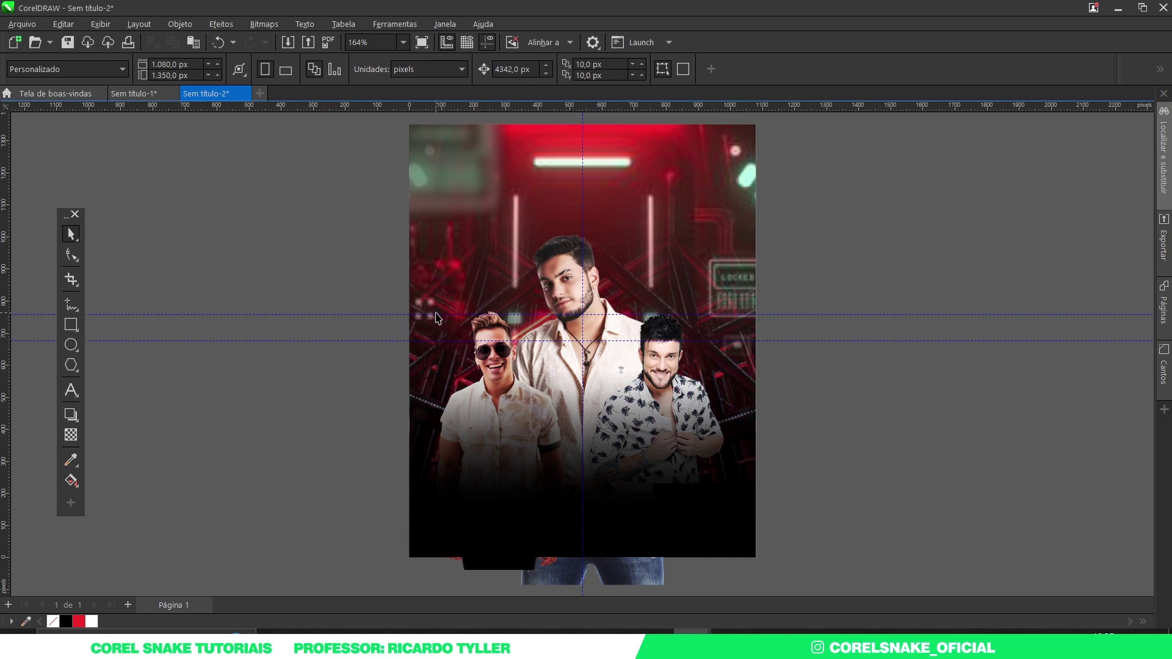
{"action": "left_click", "coordinate": [70, 345]}
{"action": "scroll", "coordinate": [497, 336], "scroll_direction": "up", "scroll_amount": 3}
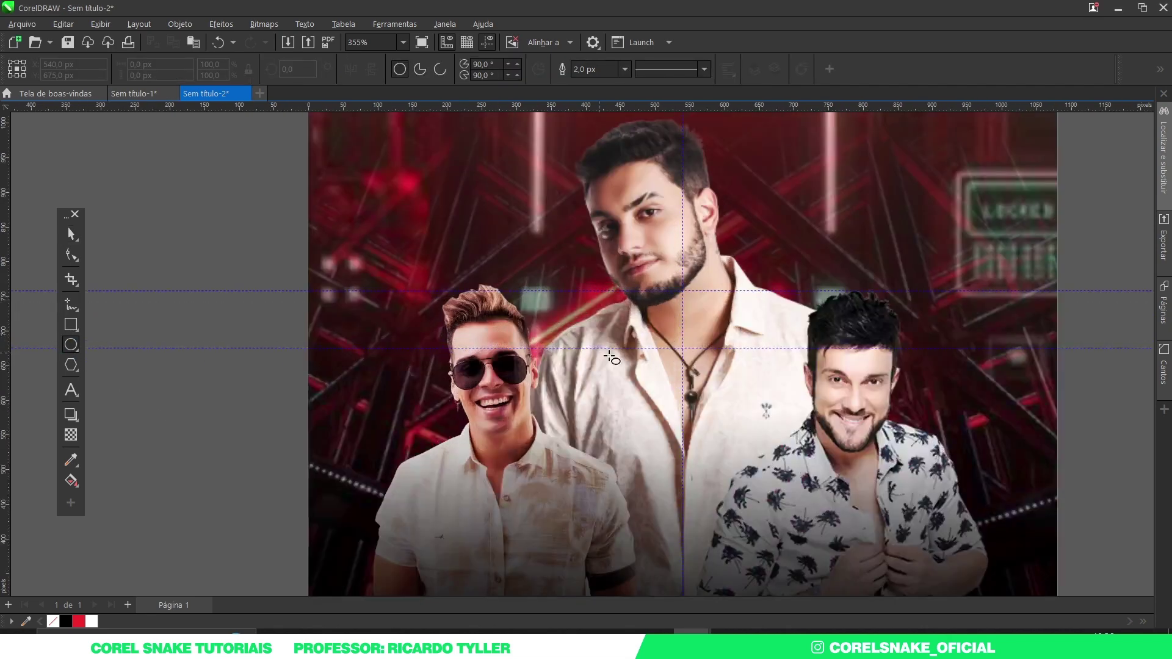
{"action": "left_click_drag", "start_coordinate": [645, 390], "coordinate": [698, 444]}
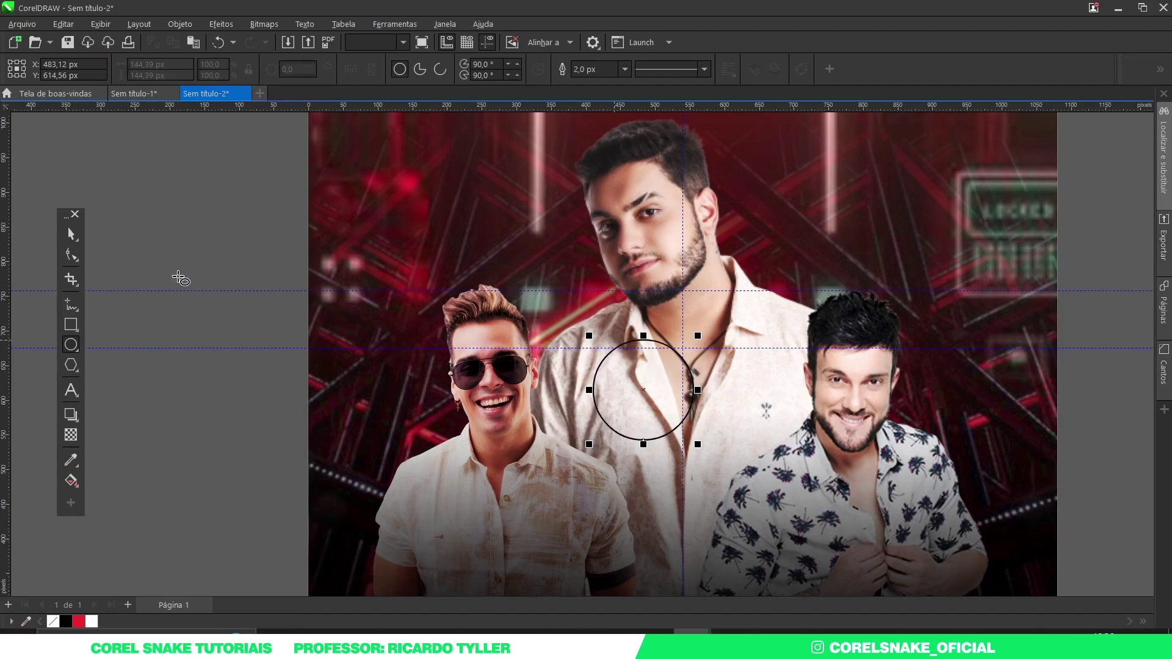
{"action": "left_click", "coordinate": [70, 234]}
{"action": "left_click", "coordinate": [79, 621]}
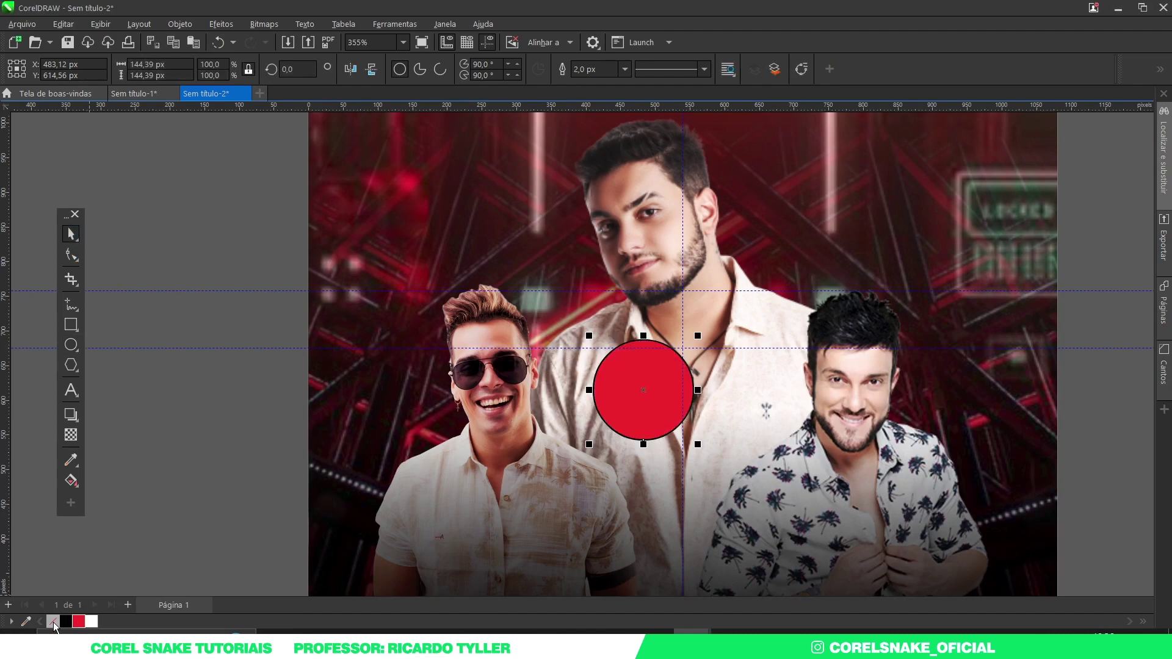
{"action": "right_click", "coordinate": [53, 621]}
- Convert the red circle to a bitmap and enlarge it about its centre to about 203 × 202 px
{"action": "scroll", "coordinate": [540, 478], "scroll_direction": "down", "scroll_amount": 2}
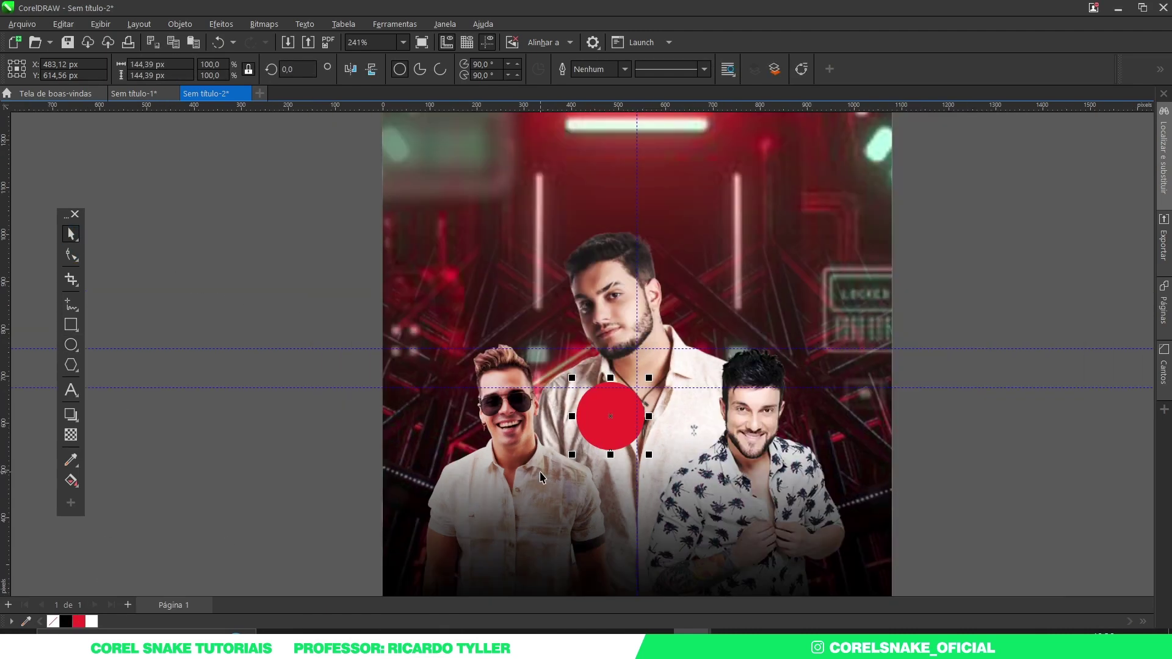
{"action": "left_click", "coordinate": [263, 23]}
{"action": "left_click", "coordinate": [275, 40]}
{"action": "left_click", "coordinate": [605, 396]}
{"action": "left_click_drag", "start_coordinate": [649, 378], "coordinate": [657, 371]}
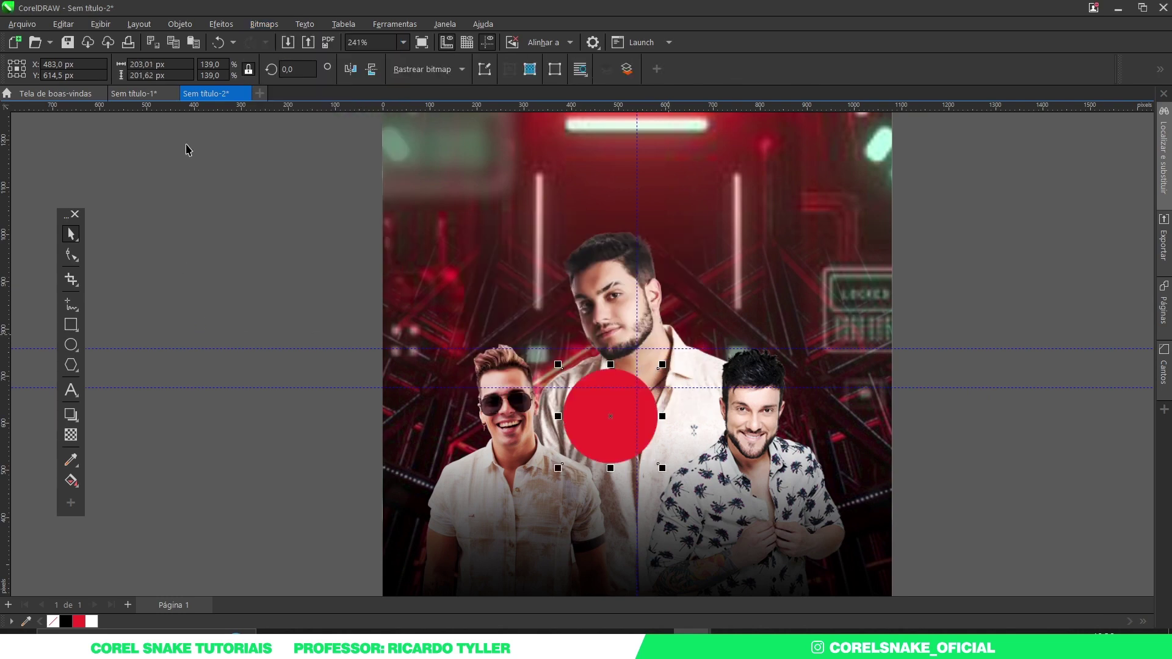
- Apply a Gaussian blur with a radius of 27.8 pixels to the red circle
{"action": "left_click", "coordinate": [221, 24]}
{"action": "mouse_move", "coordinate": [245, 111]}
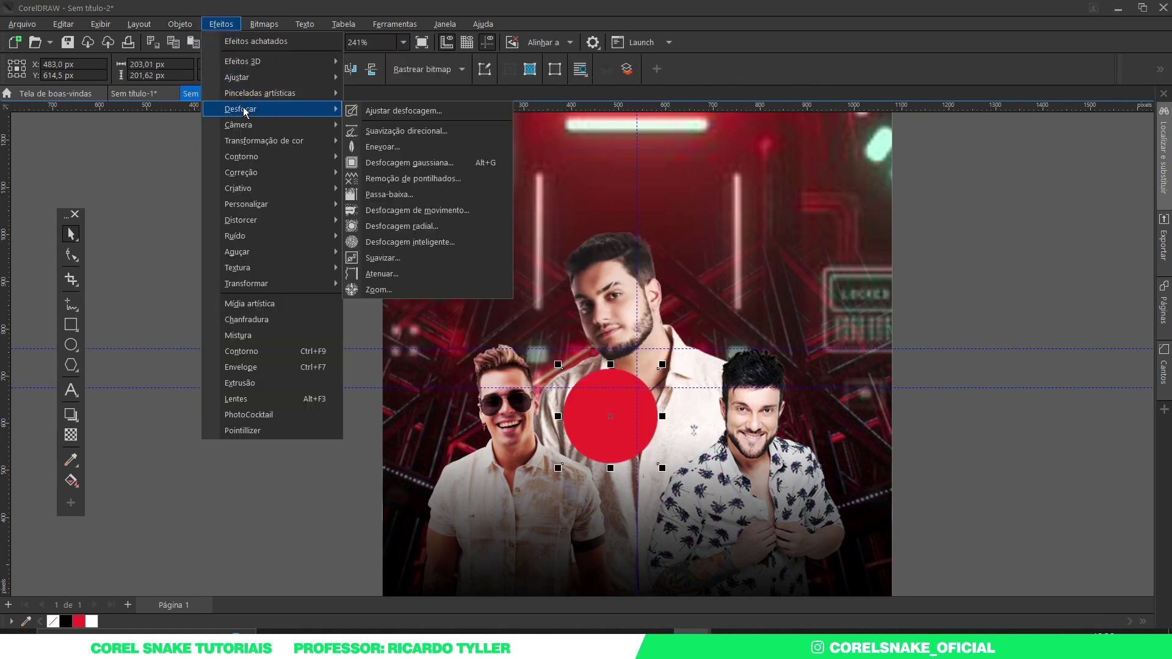
{"action": "left_click", "coordinate": [454, 163]}
{"action": "left_click_drag", "start_coordinate": [589, 312], "coordinate": [566, 305]}
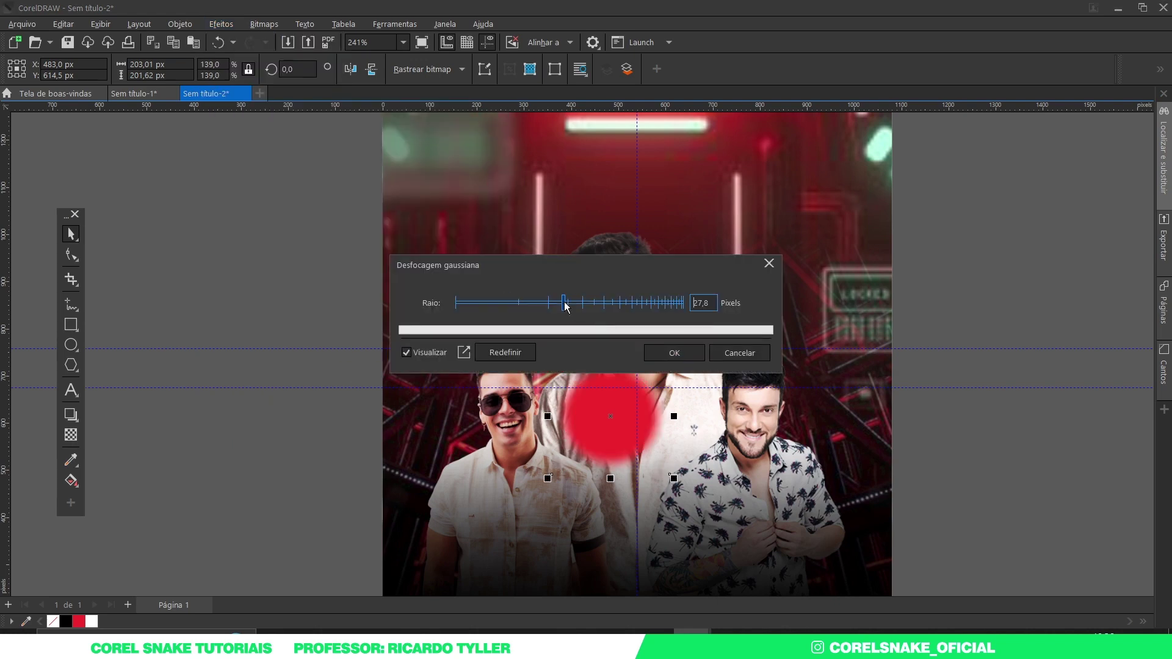
{"action": "left_click", "coordinate": [674, 352]}
- Enlarge the red glow to about 450 × 447 px and place copies so each of the three artists has one beside the head
{"action": "left_click_drag", "start_coordinate": [621, 455], "coordinate": [671, 326]}
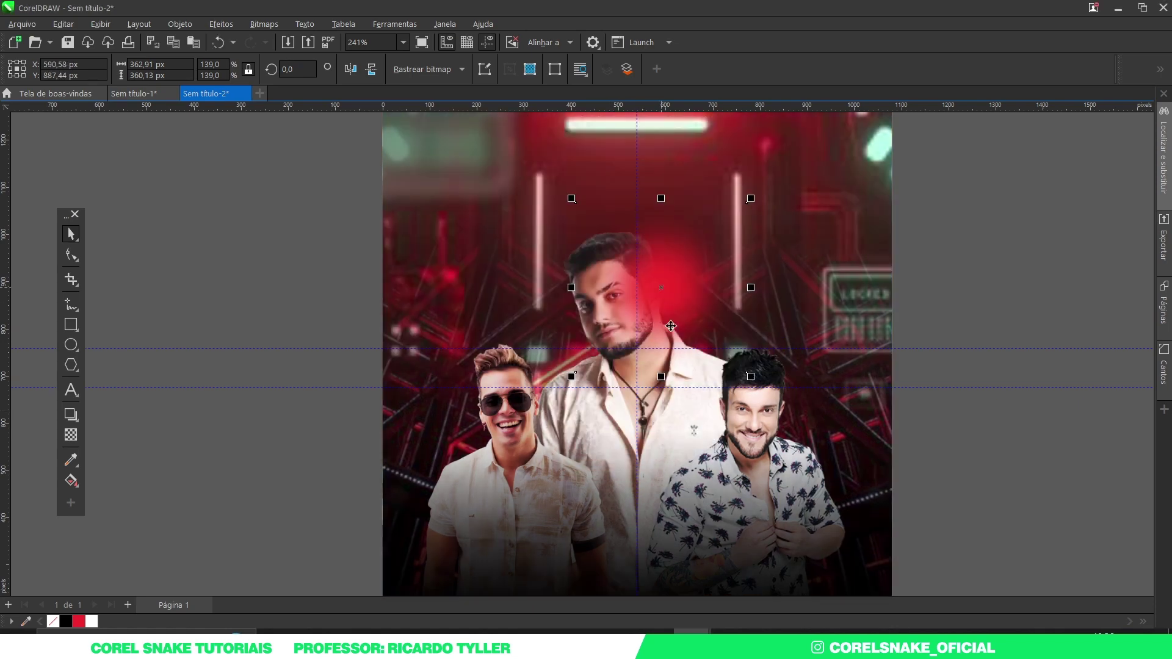
{"action": "left_click_drag", "start_coordinate": [751, 377], "coordinate": [772, 400]}
{"action": "left_click_drag", "start_coordinate": [679, 293], "coordinate": [786, 372]}
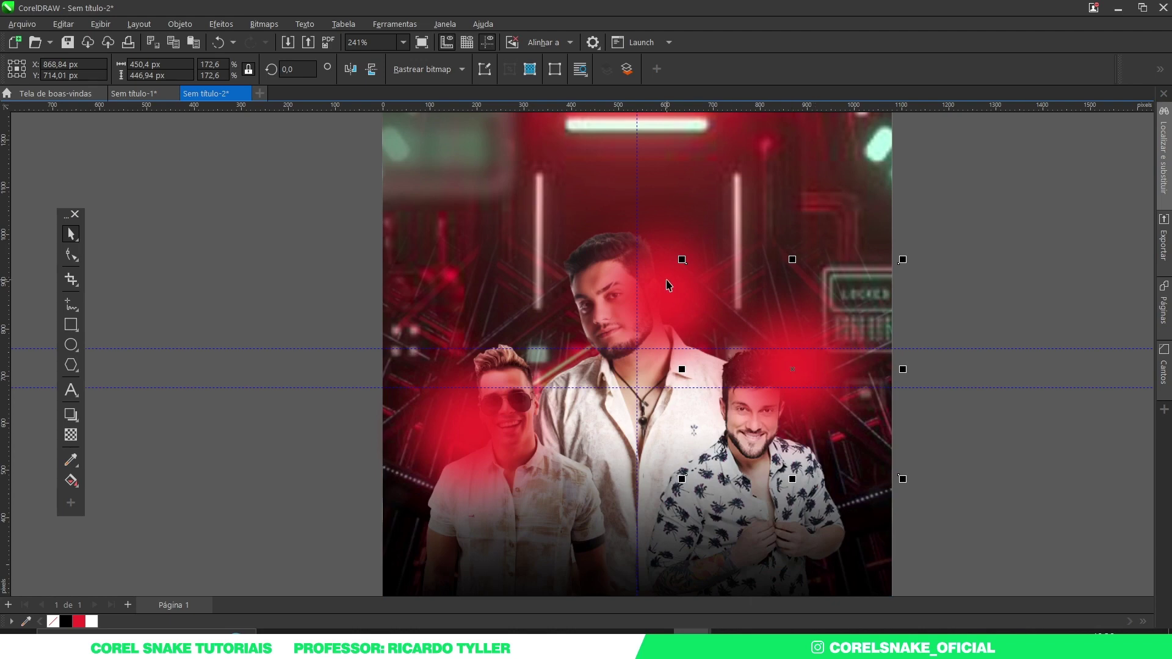
- Set the three red glows together to the Tela (Screen) merge mode with a uniform transparency of 57
{"action": "left_click", "coordinate": [601, 335]}
{"action": "left_click", "coordinate": [455, 417], "text": "shift"}
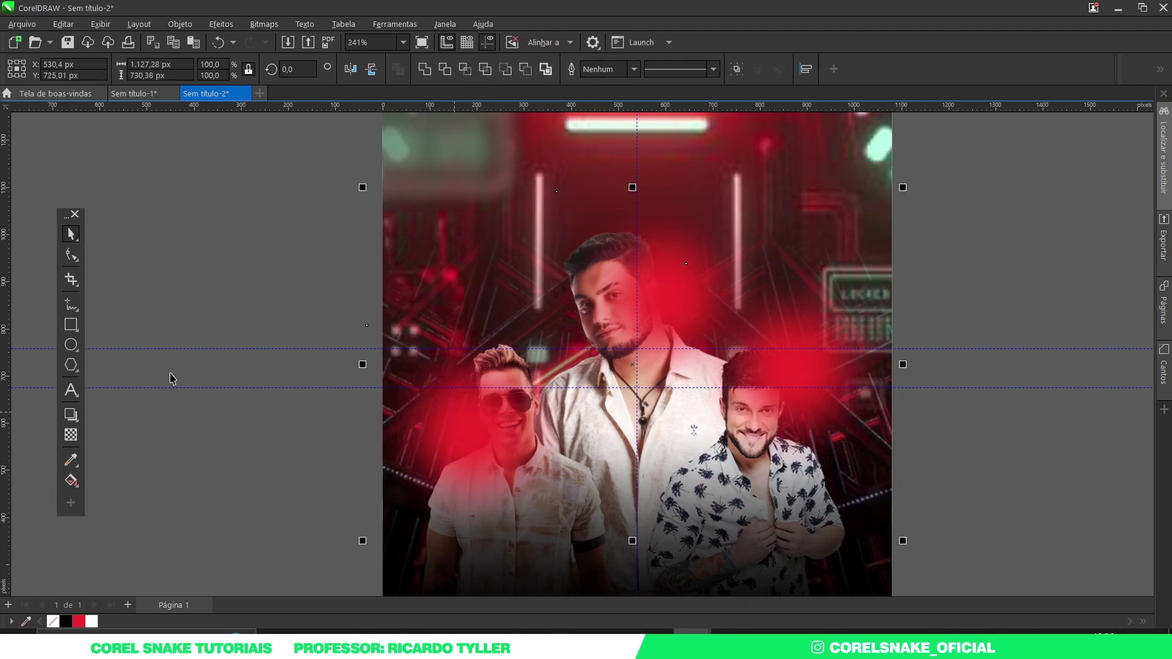
{"action": "left_click", "coordinate": [72, 434]}
{"action": "left_click", "coordinate": [194, 69]}
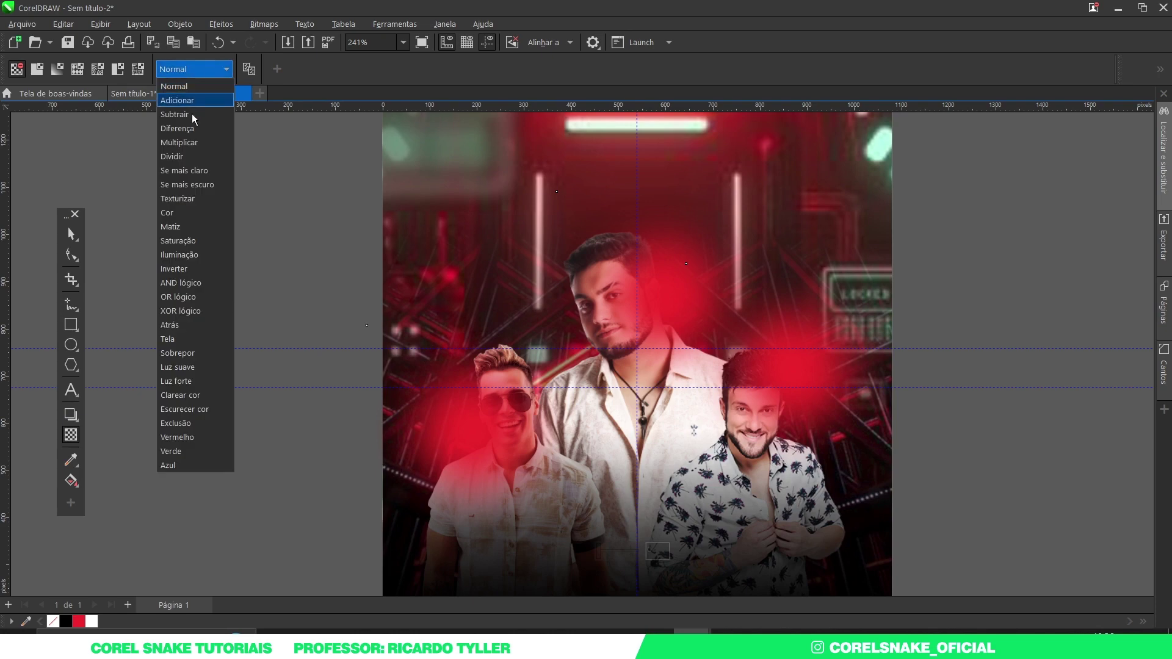
{"action": "left_click", "coordinate": [177, 339]}
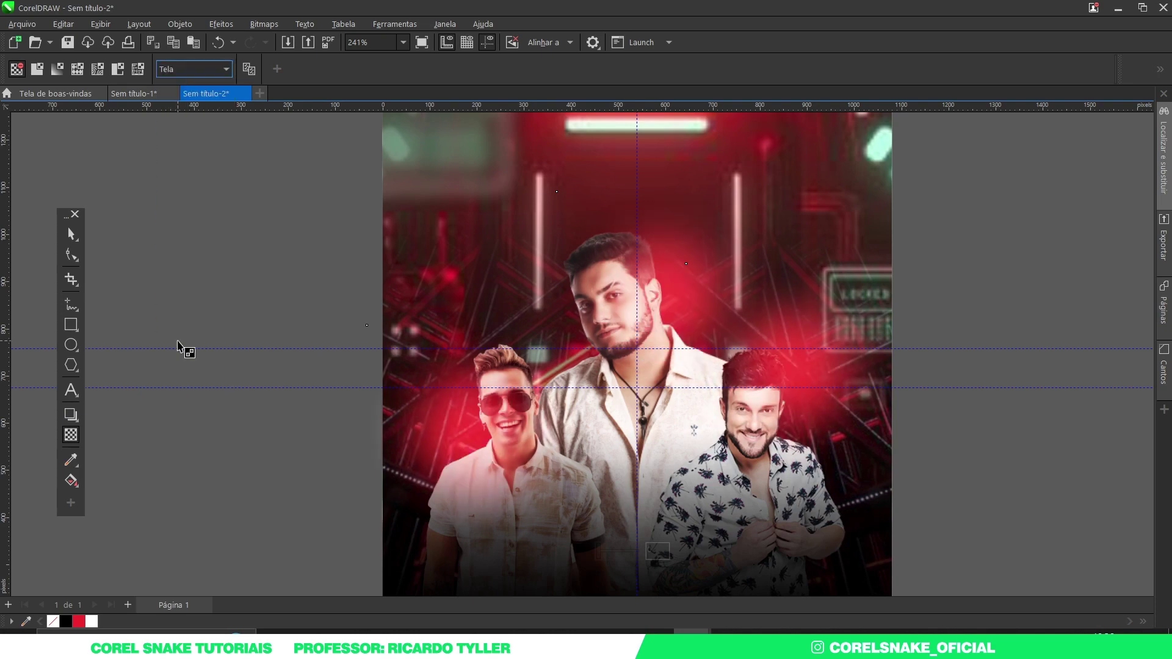
{"action": "scroll", "coordinate": [482, 342], "scroll_direction": "down", "scroll_amount": 3}
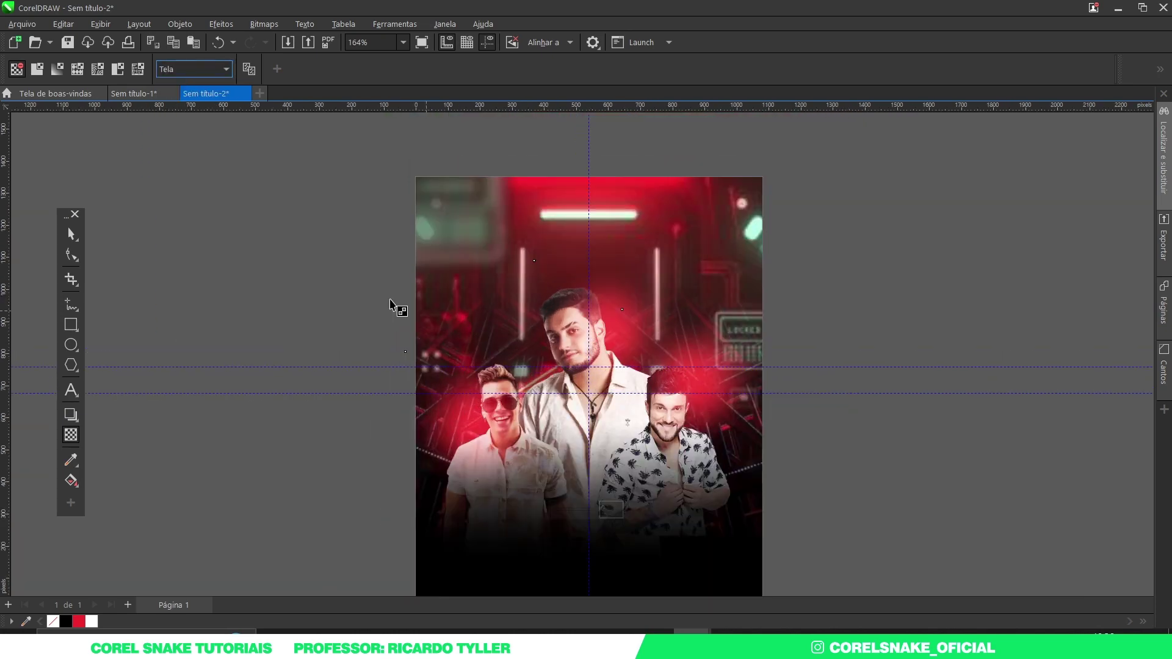
{"action": "left_click", "coordinate": [37, 68]}
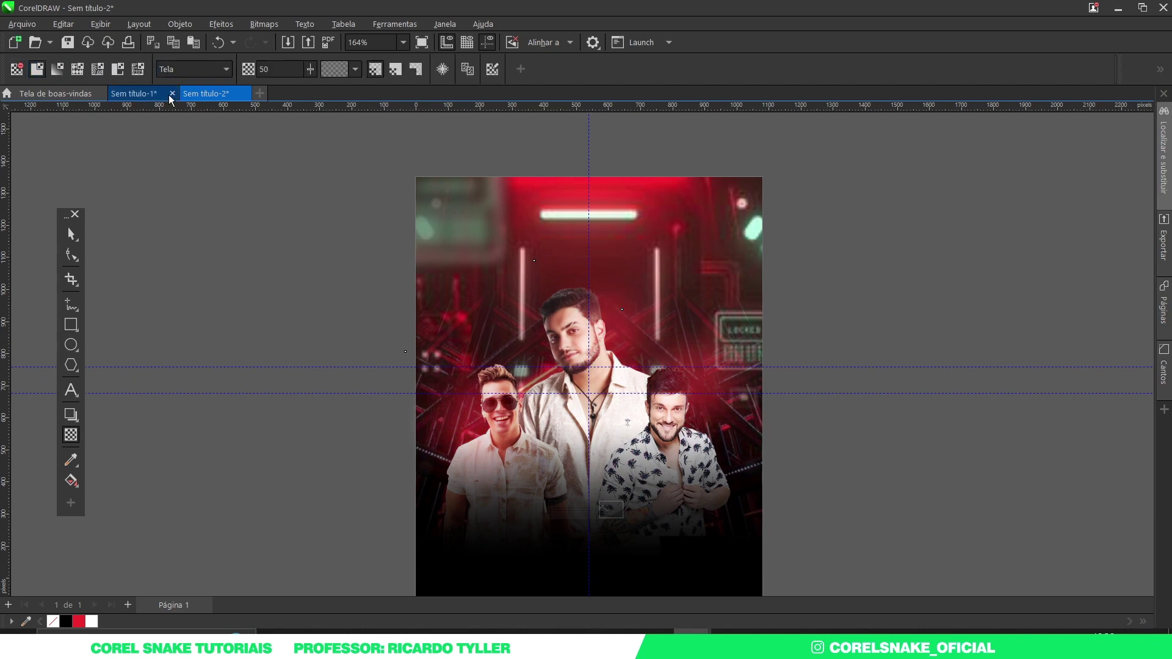
{"action": "left_click_drag", "start_coordinate": [310, 69], "coordinate": [316, 108]}
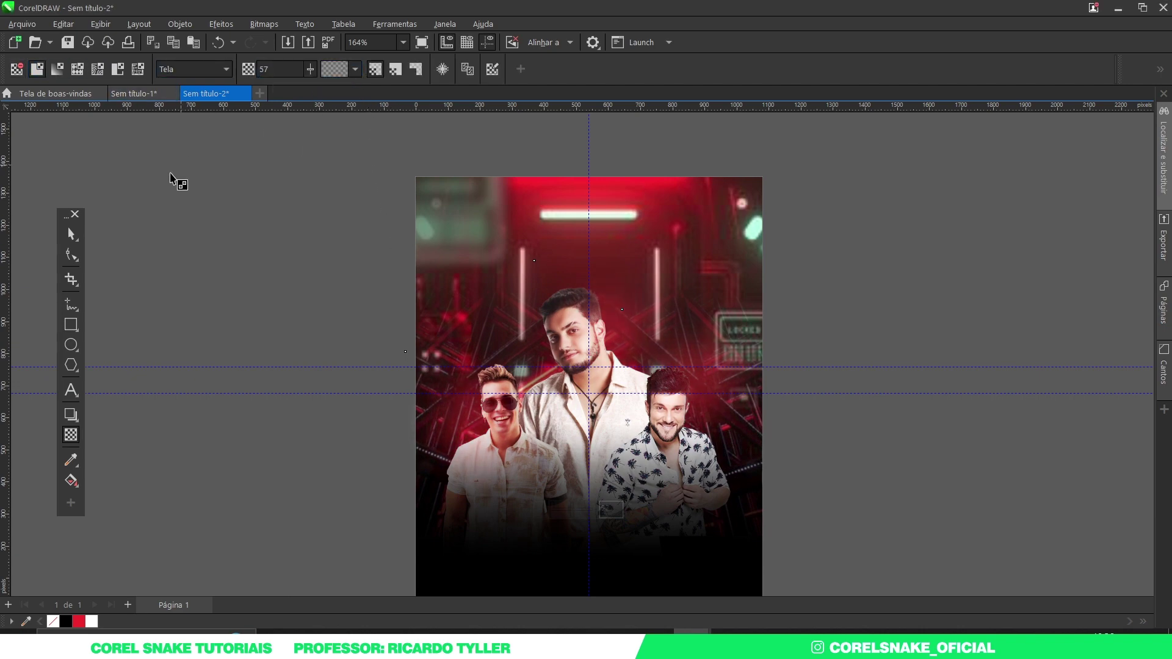
- Move the right-hand artist's red glow inward to about X 735, Y 698 px
{"action": "left_click", "coordinate": [70, 233]}
{"action": "left_click_drag", "start_coordinate": [719, 382], "coordinate": [651, 383]}
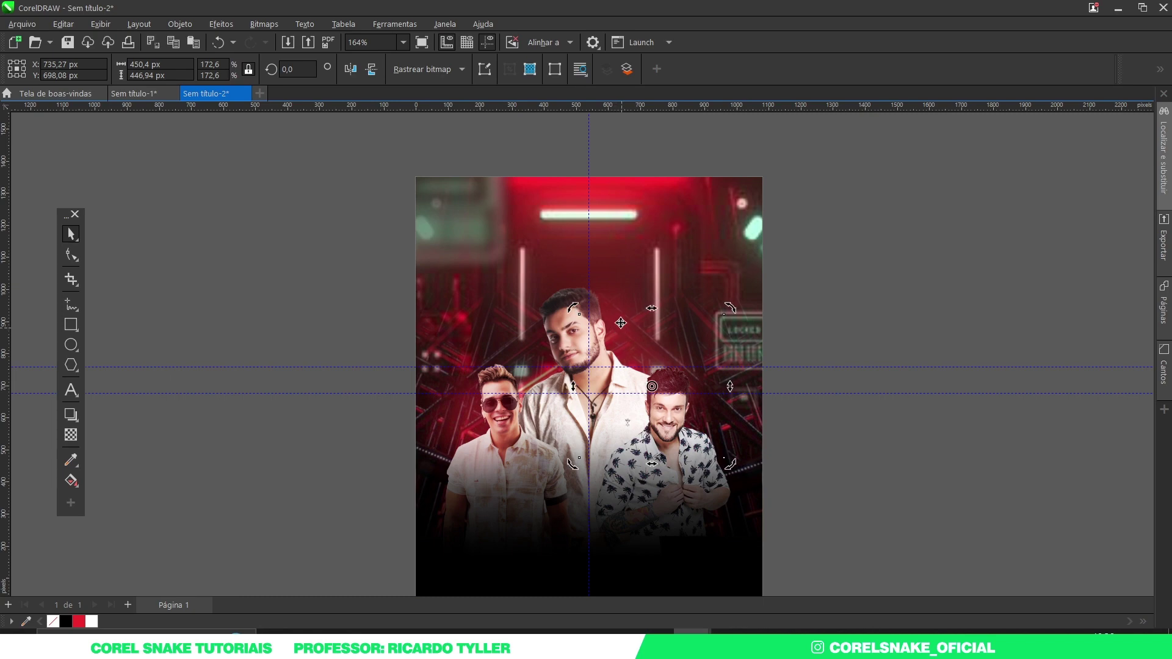
- Move the central artist's red glow up to about X 568, Y 905 px and shrink it to about 163 × 162 px
{"action": "left_click_drag", "start_coordinate": [614, 309], "coordinate": [607, 295]}
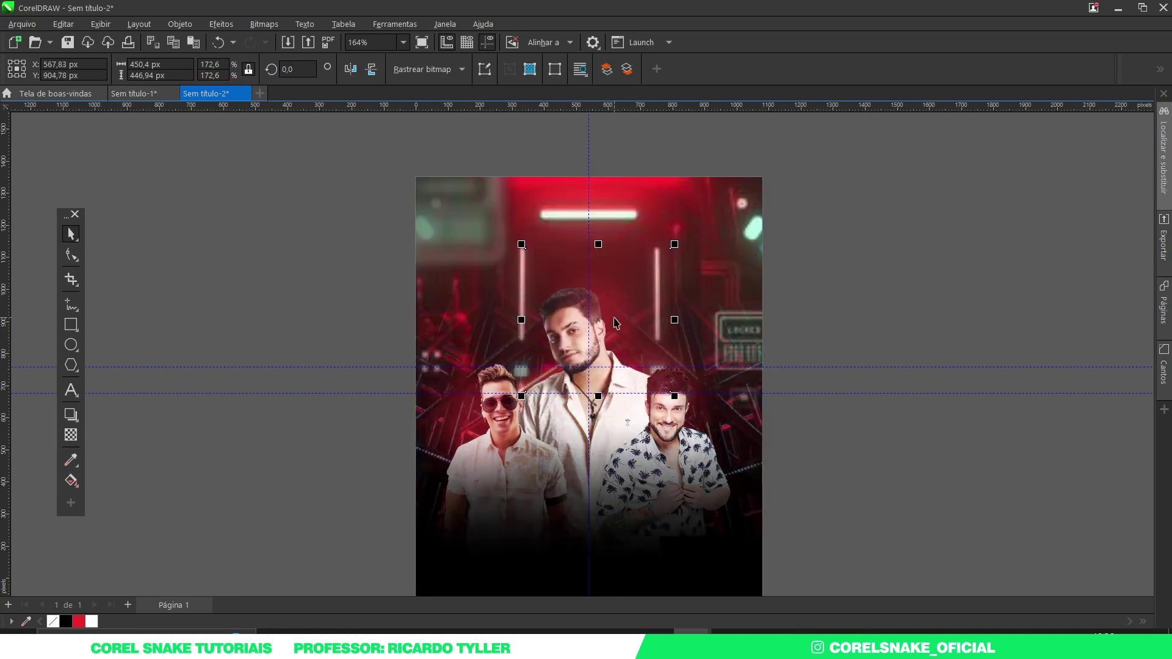
{"action": "scroll", "coordinate": [613, 319], "scroll_direction": "up", "scroll_amount": 2}
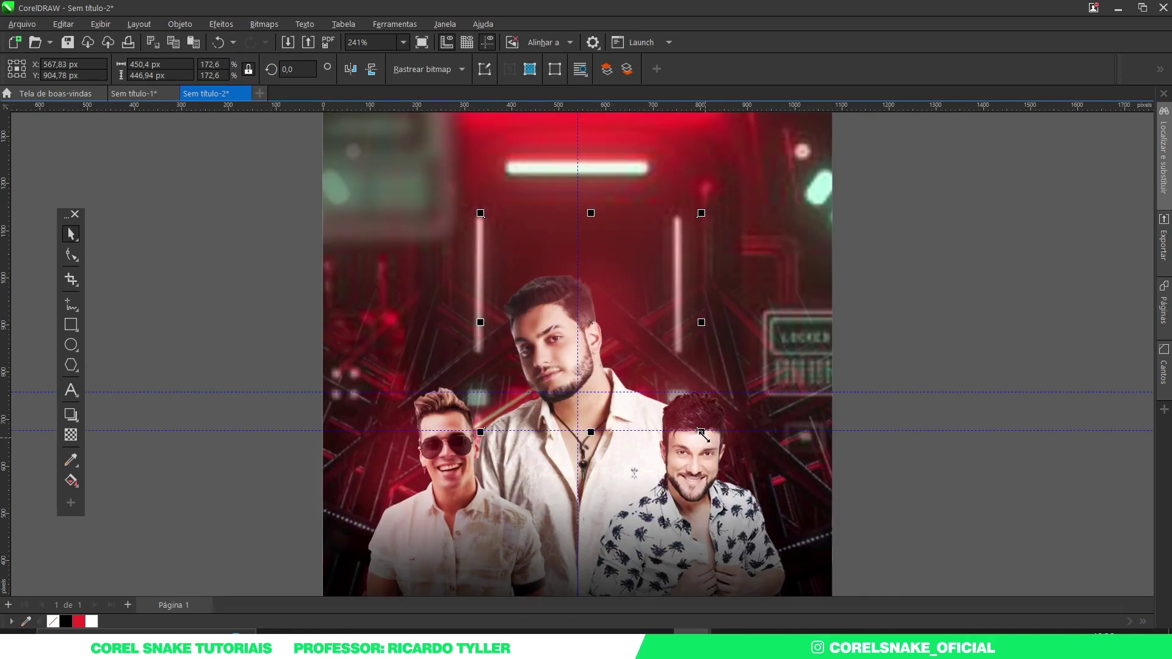
{"action": "left_click_drag", "start_coordinate": [701, 432], "coordinate": [632, 362]}
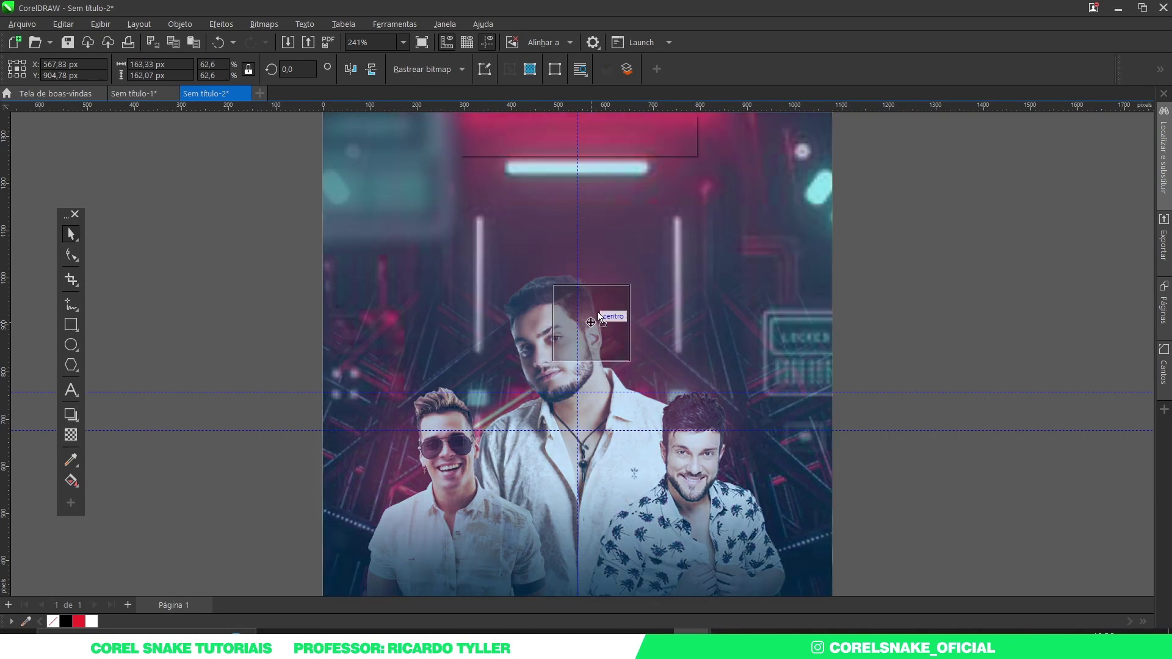
{"action": "left_click_drag", "start_coordinate": [591, 322], "coordinate": [693, 382]}
{"action": "scroll", "coordinate": [647, 284], "scroll_direction": "down", "scroll_amount": 2}
- Try a red glow enlarged to about 2117 × 2101 px at the flyer's lower-left corner, around X -73, Y -259 px
{"action": "left_click_drag", "start_coordinate": [610, 305], "coordinate": [534, 512]}
{"action": "scroll", "coordinate": [535, 512], "scroll_direction": "down", "scroll_amount": 3}
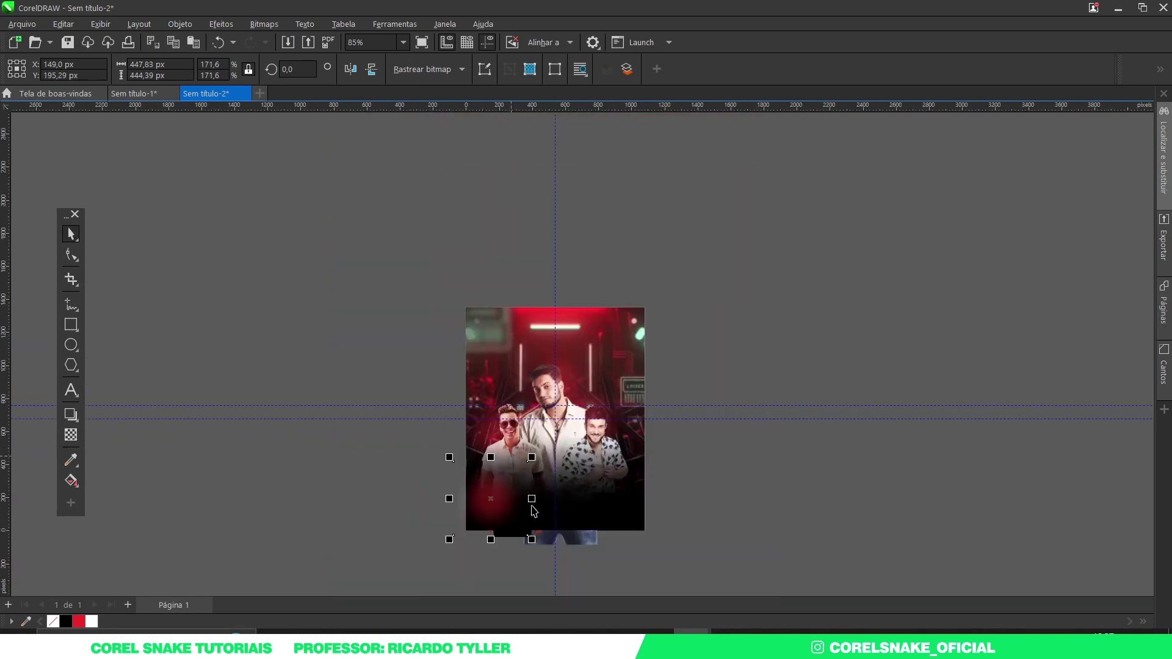
{"action": "left_click_drag", "start_coordinate": [531, 457], "coordinate": [672, 319]}
{"action": "left_click_drag", "start_coordinate": [500, 492], "coordinate": [467, 545]}
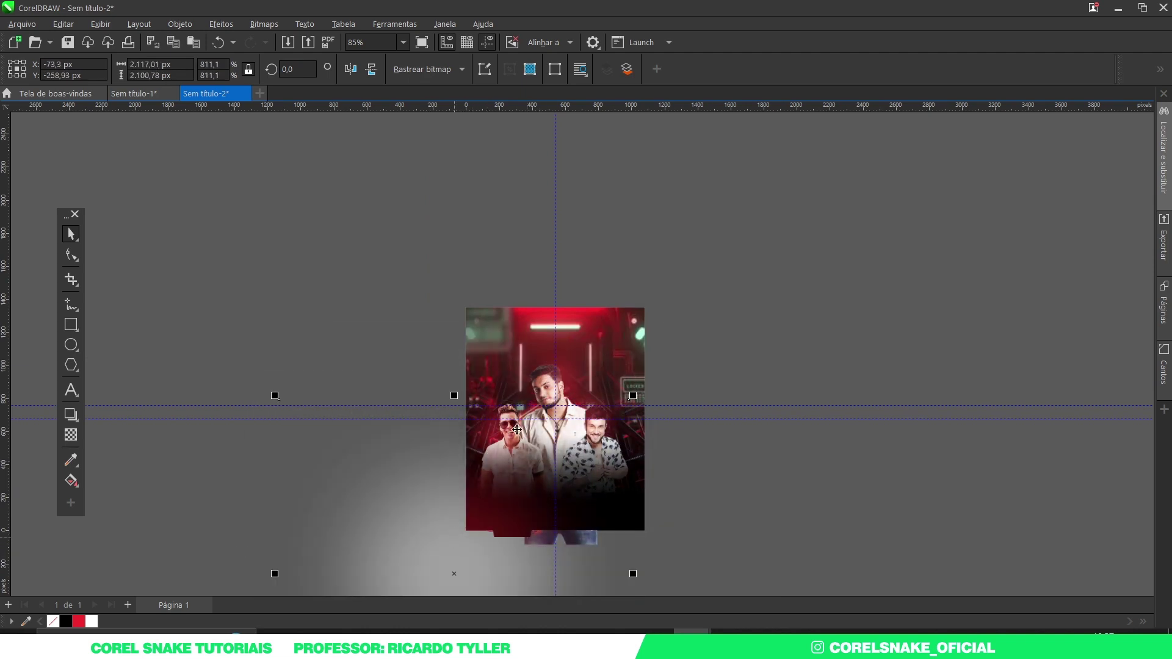
- Duplicate the oversized glow to the flyer's right side at about X 1538, Y 303 px, and delete both oversized glows
{"action": "scroll", "coordinate": [517, 430], "scroll_direction": "down", "scroll_amount": 3}
{"action": "scroll", "coordinate": [517, 430], "scroll_direction": "left", "scroll_amount": 1}
{"action": "left_click_drag", "start_coordinate": [476, 484], "coordinate": [725, 419]}
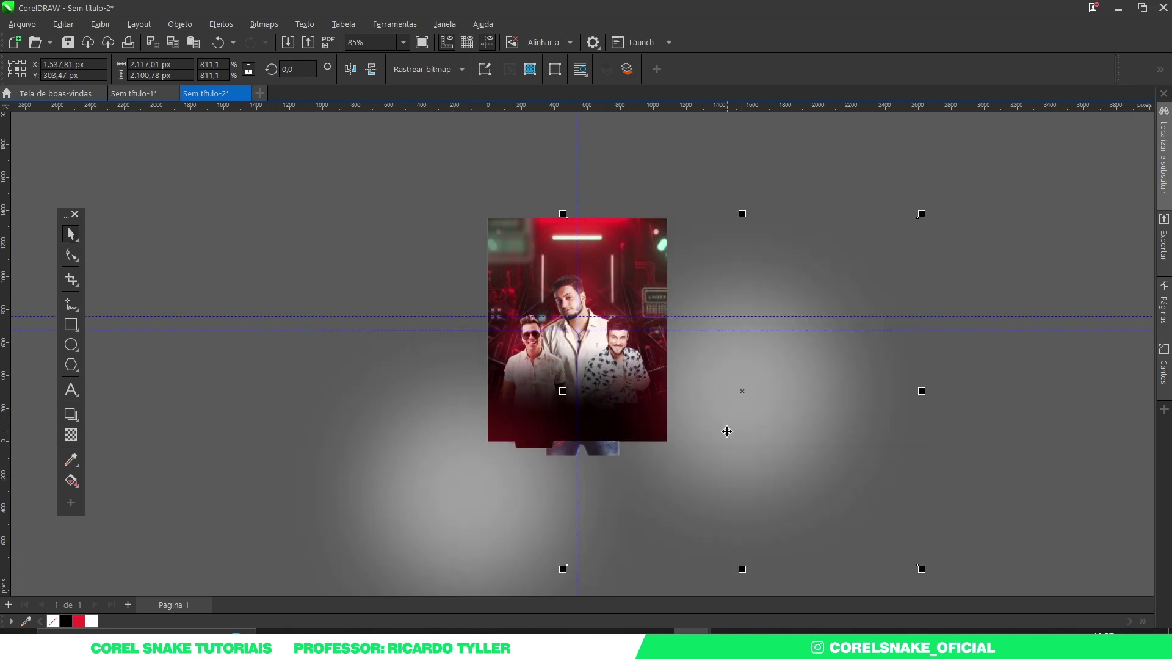
{"action": "scroll", "coordinate": [496, 316], "scroll_direction": "up", "scroll_amount": 3}
{"action": "scroll", "coordinate": [527, 253], "scroll_direction": "down", "scroll_amount": 1}
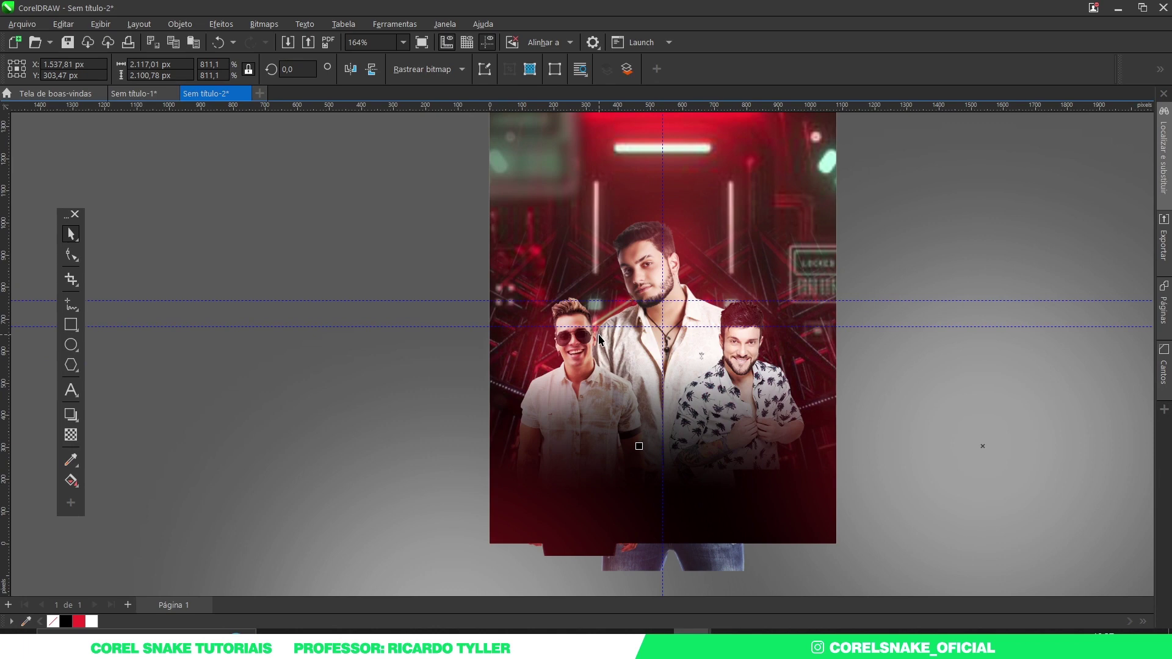
{"action": "key", "text": "Delete"}
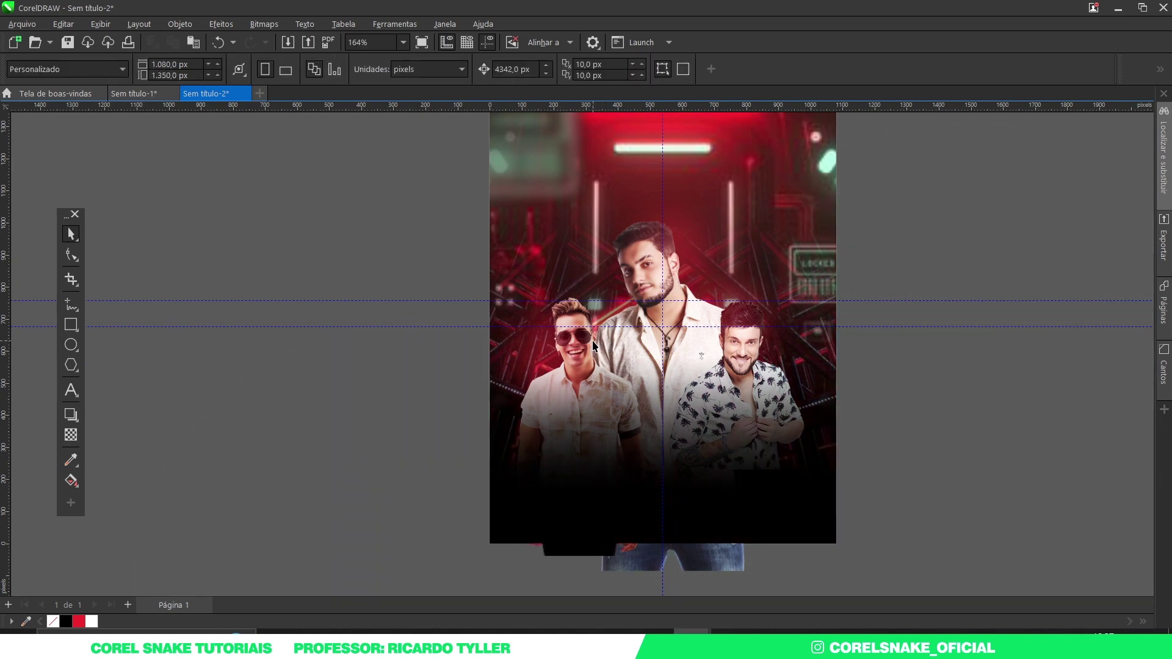
- Shrink the left artist's red glow to about 383 × 380 px and position it at about X 188, Y 568 px
{"action": "scroll", "coordinate": [592, 342], "scroll_direction": "up", "scroll_amount": 1}
{"action": "scroll", "coordinate": [488, 366], "scroll_direction": "down", "scroll_amount": 1}
{"action": "left_click", "coordinate": [502, 372]}
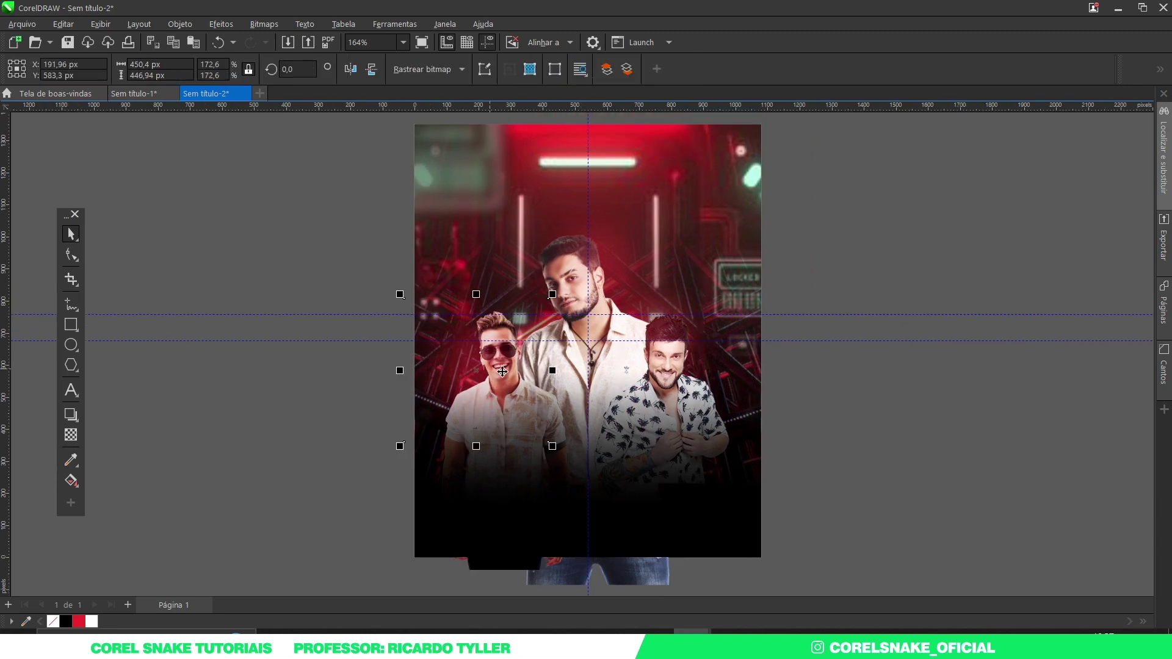
{"action": "left_click_drag", "start_coordinate": [552, 446], "coordinate": [531, 426]}
{"action": "left_click_drag", "start_coordinate": [461, 367], "coordinate": [471, 383]}
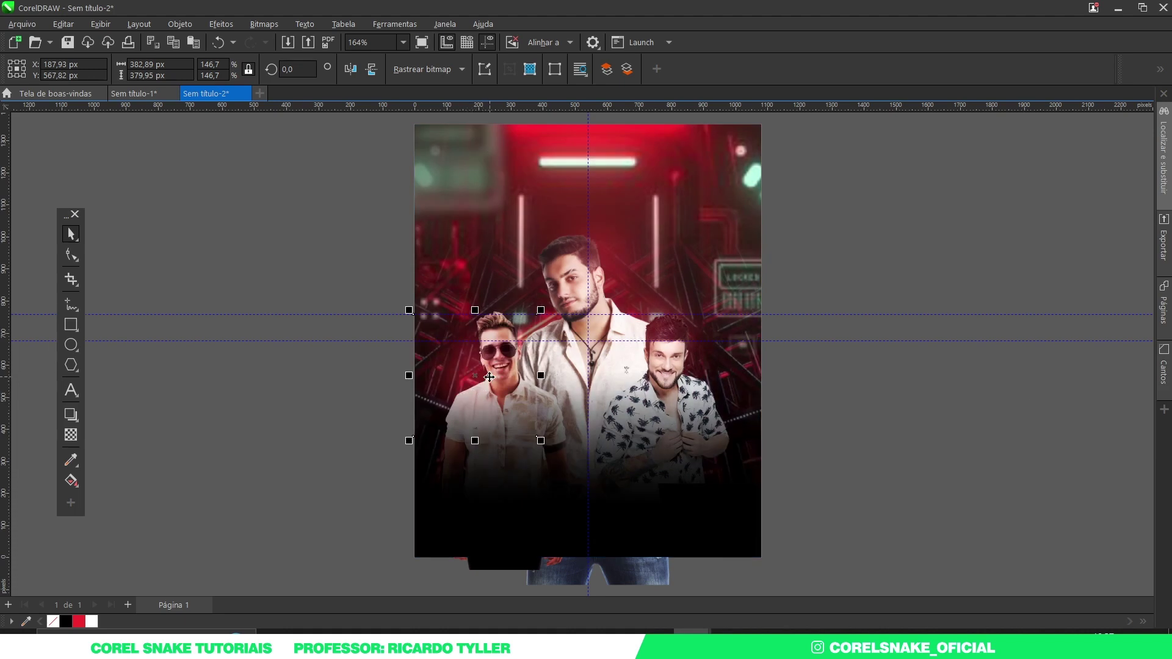
- Place a copy of the glow over the central artist's torso at about X 519, Y 494 px, enlarged to about 717 × 712 px
{"action": "left_click_drag", "start_coordinate": [489, 377], "coordinate": [635, 458]}
{"action": "left_click", "coordinate": [681, 481]}
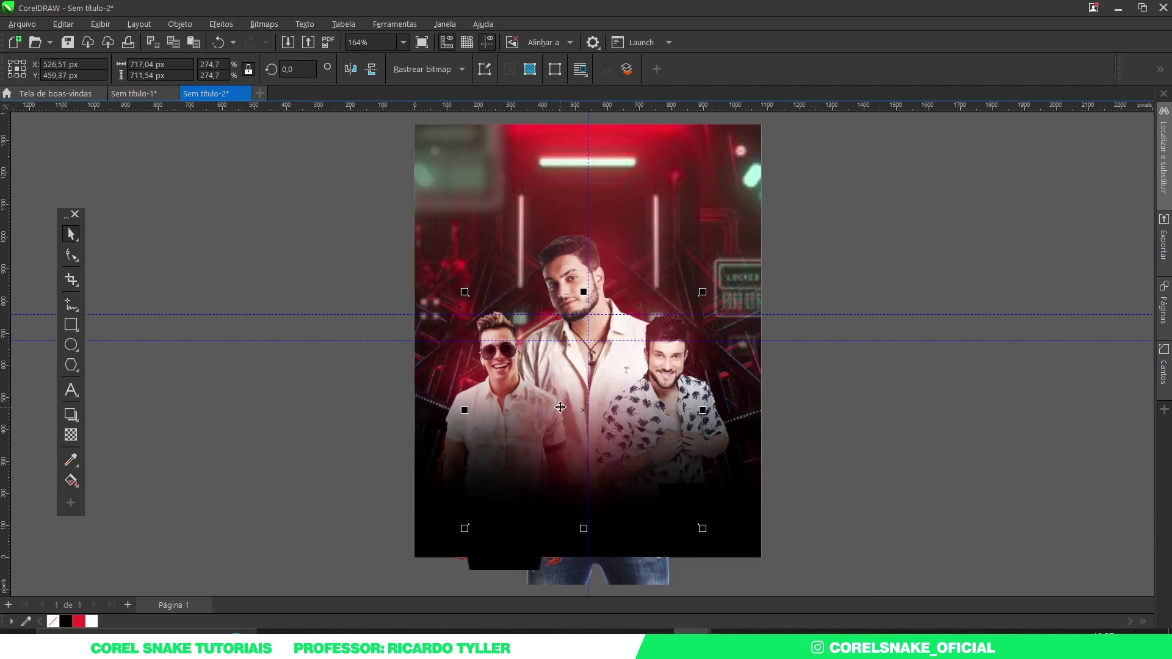
{"action": "left_click", "coordinate": [560, 407]}
{"action": "left_click_drag", "start_coordinate": [568, 434], "coordinate": [565, 423]}
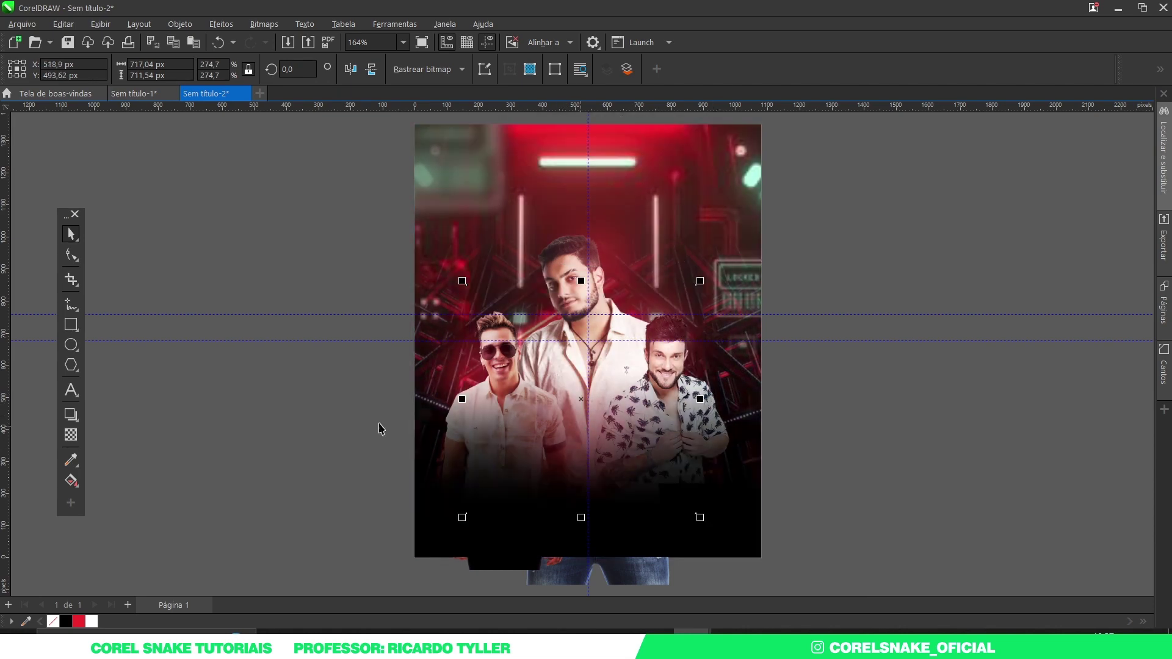
- Apply a linear transparency to the large torso glow, running from the central artist's face down to the shirt's faded lower end
{"action": "left_click", "coordinate": [69, 437]}
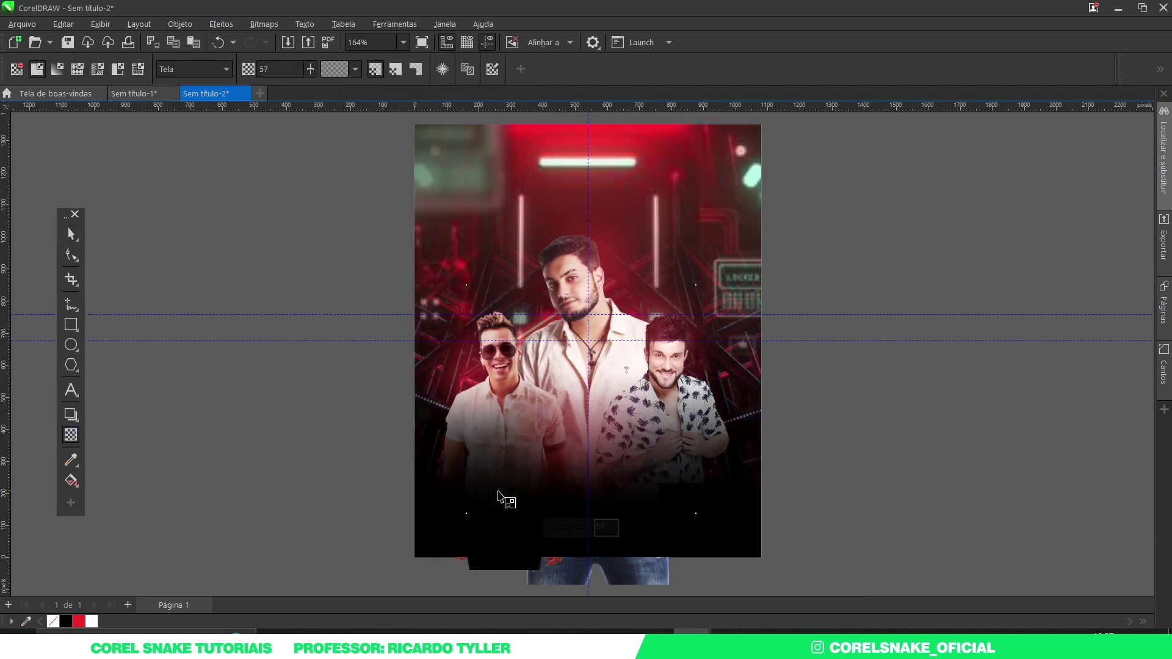
{"action": "left_click_drag", "start_coordinate": [569, 418], "coordinate": [572, 475]}
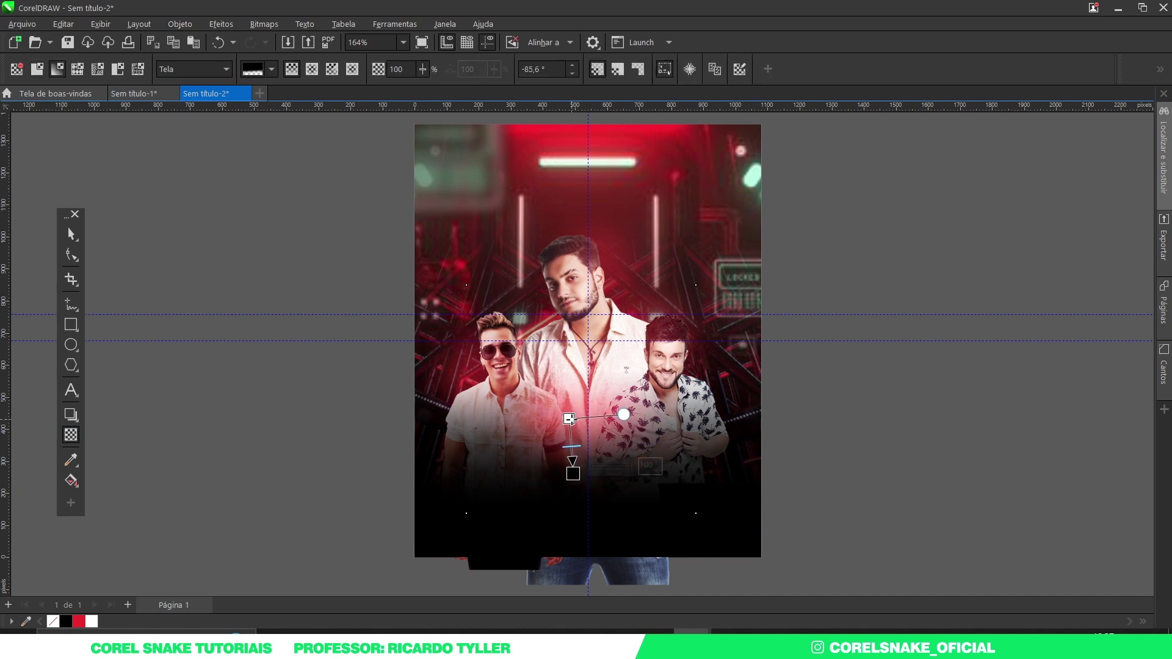
{"action": "left_click_drag", "start_coordinate": [569, 419], "coordinate": [577, 334]}
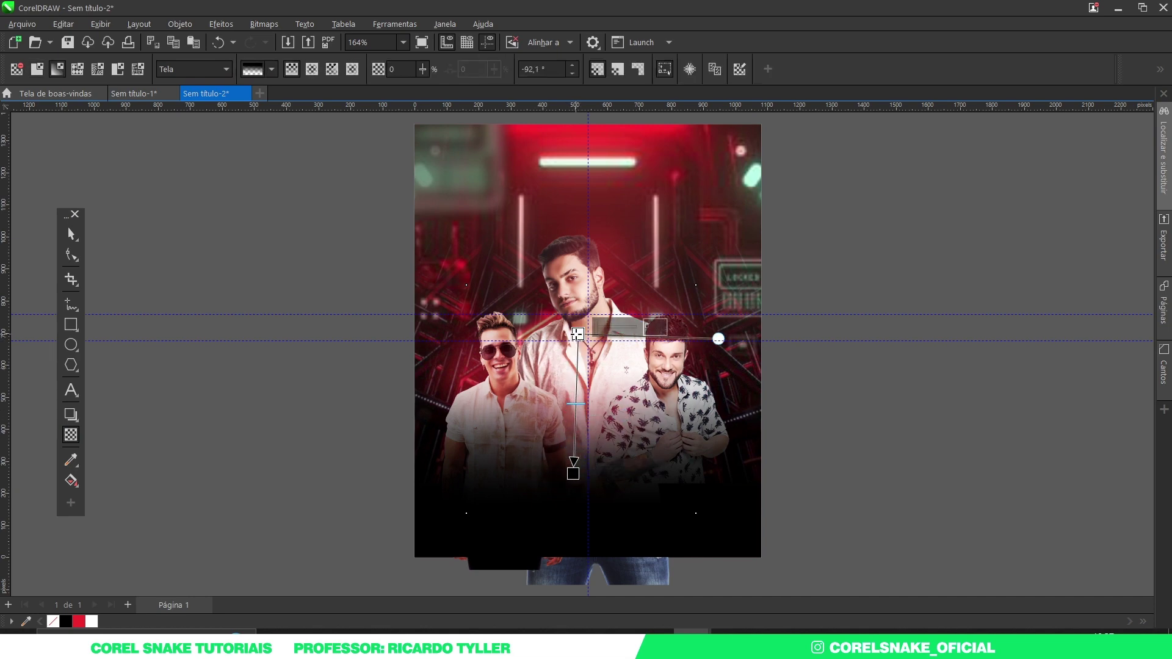
{"action": "left_click", "coordinate": [71, 234]}
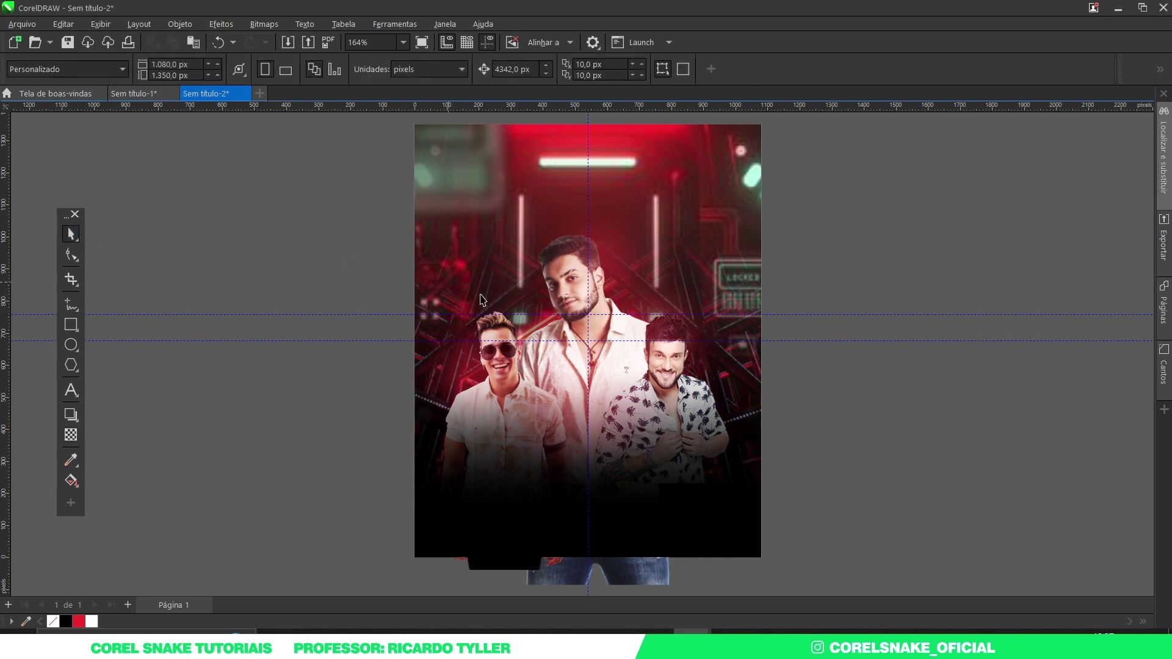
{"action": "left_click", "coordinate": [71, 434]}
{"action": "left_click", "coordinate": [578, 416]}
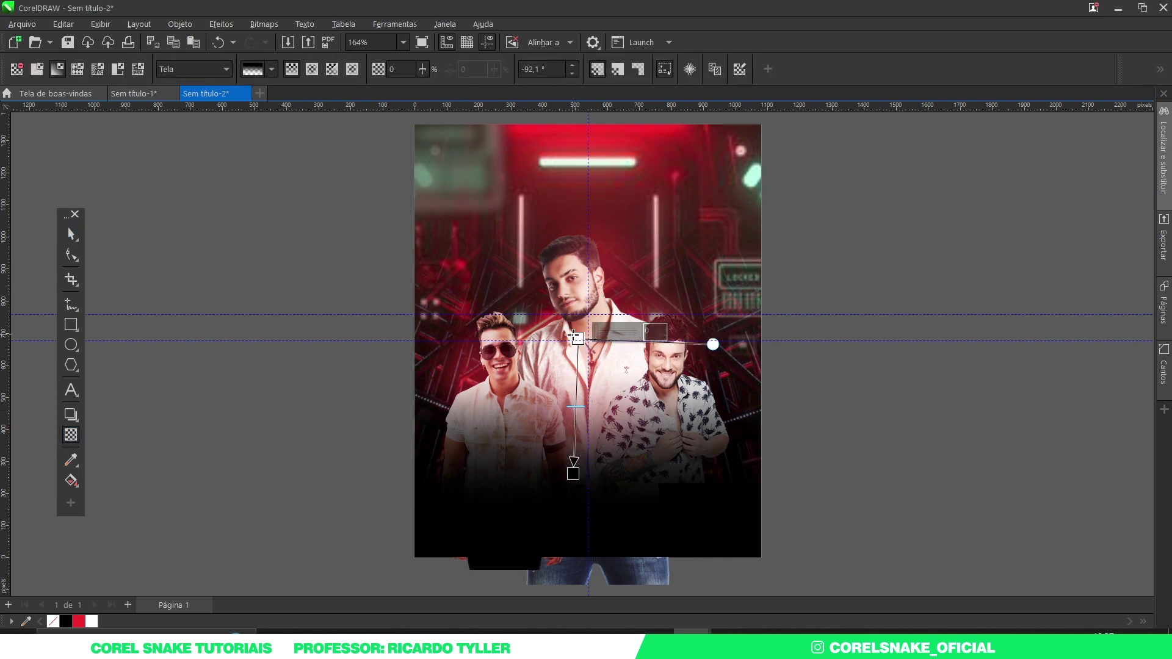
{"action": "left_click_drag", "start_coordinate": [578, 338], "coordinate": [570, 281]}
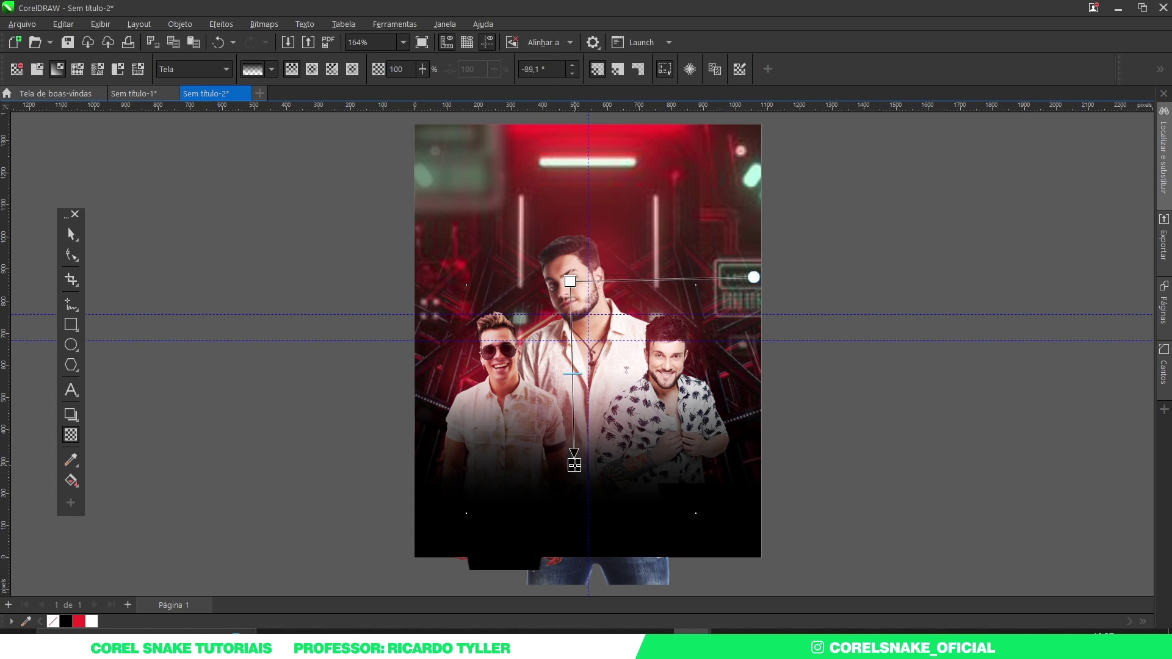
{"action": "left_click", "coordinate": [71, 234]}
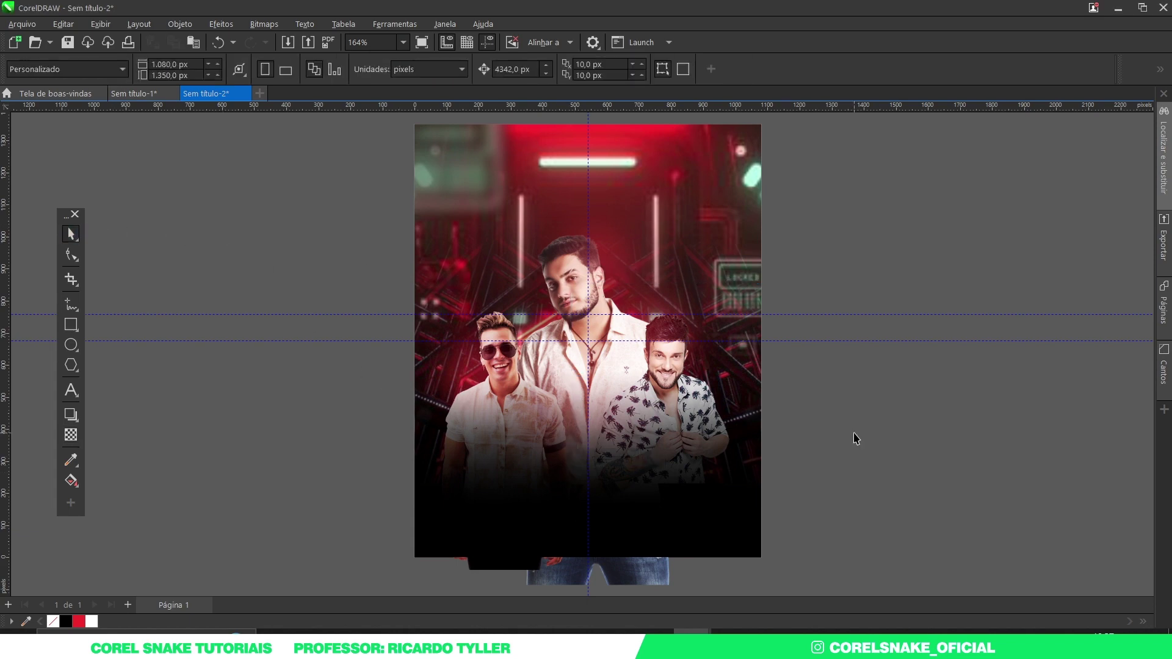
- Crop the lower edges of the central and left artists' photos so nothing extends below the page
{"action": "scroll", "coordinate": [805, 441], "scroll_direction": "right", "scroll_amount": 1}
{"action": "left_click", "coordinate": [549, 575]}
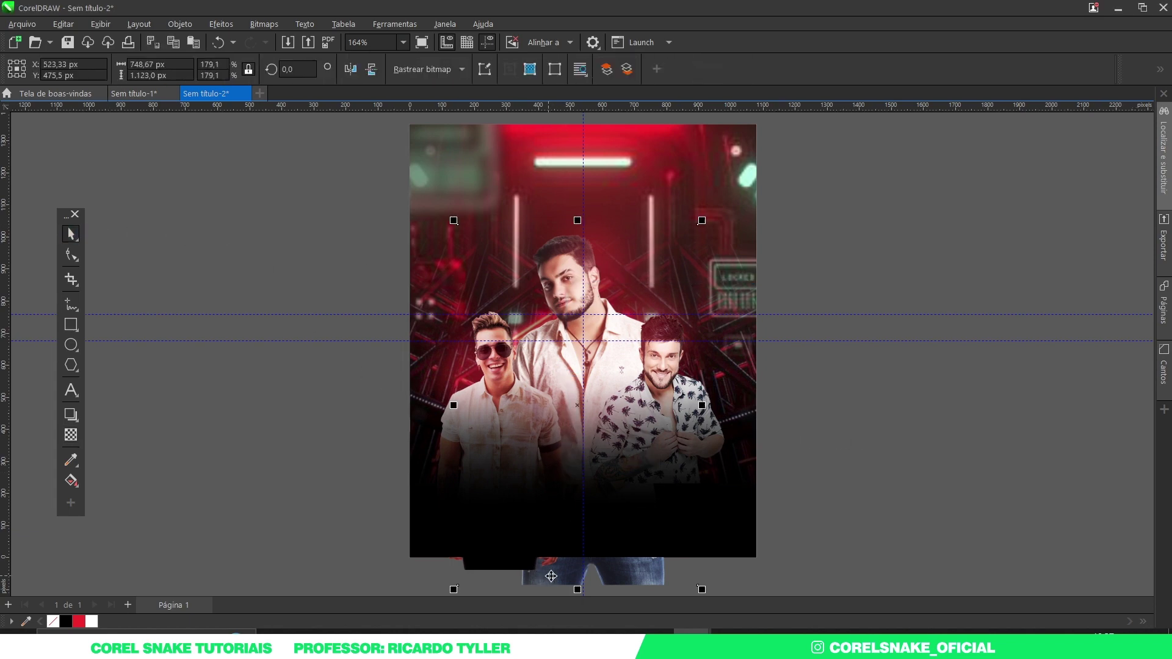
{"action": "left_click", "coordinate": [71, 254]}
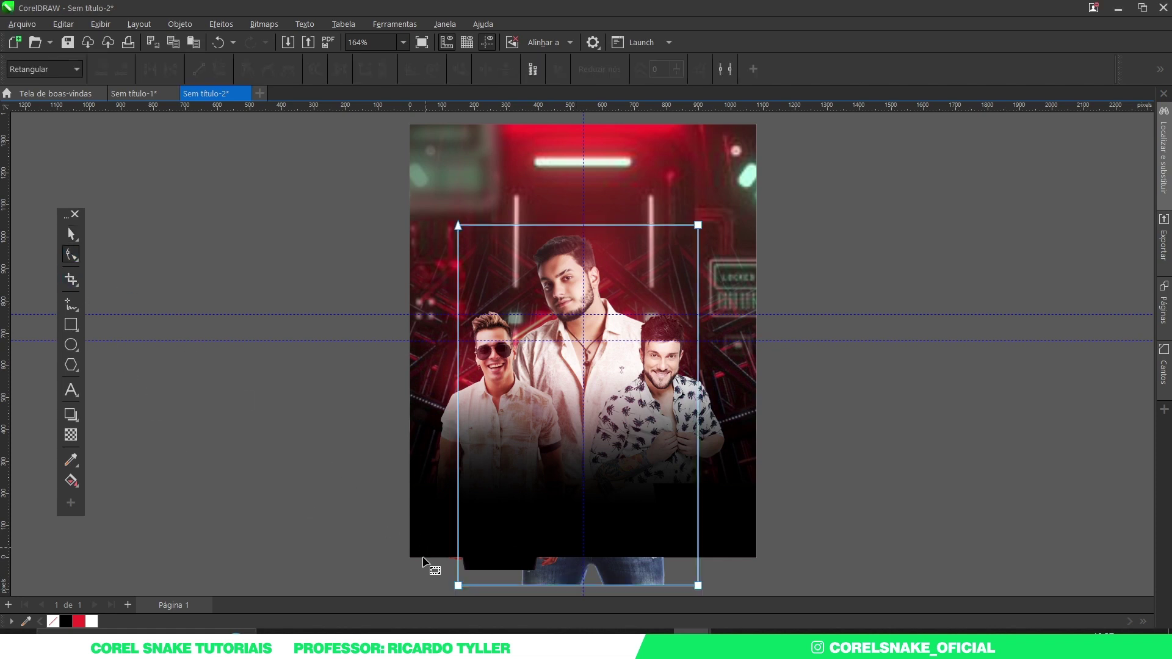
{"action": "left_click_drag", "start_coordinate": [420, 568], "coordinate": [756, 588]}
{"action": "scroll", "coordinate": [756, 588], "scroll_direction": "down", "scroll_amount": 2}
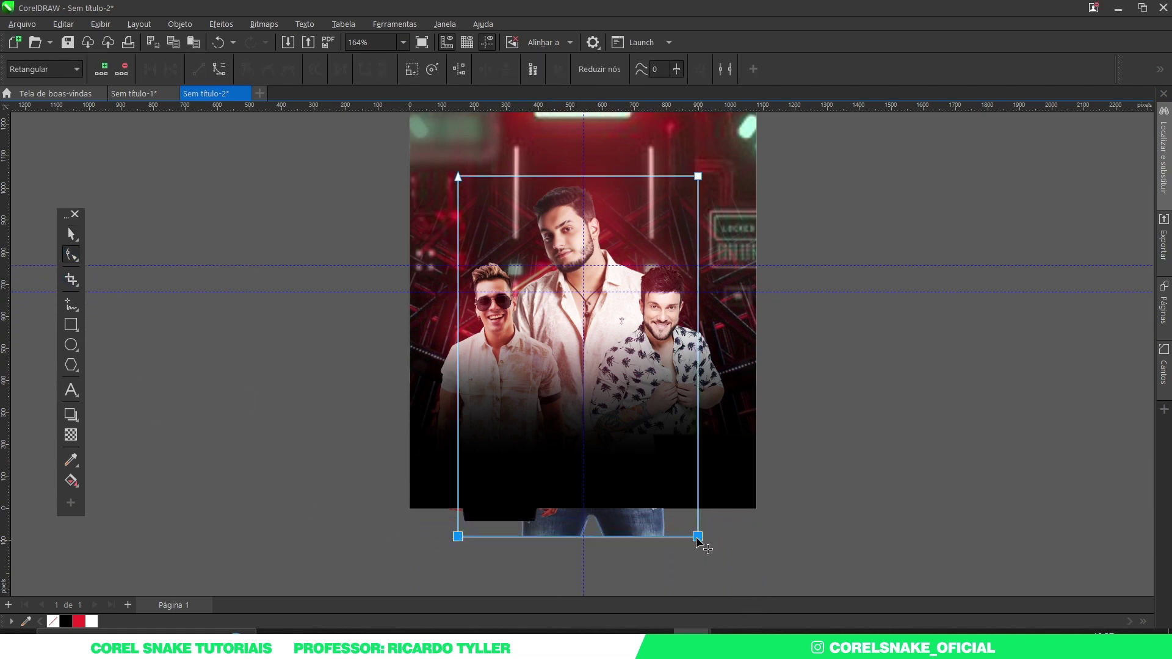
{"action": "left_click_drag", "start_coordinate": [698, 537], "coordinate": [698, 514]}
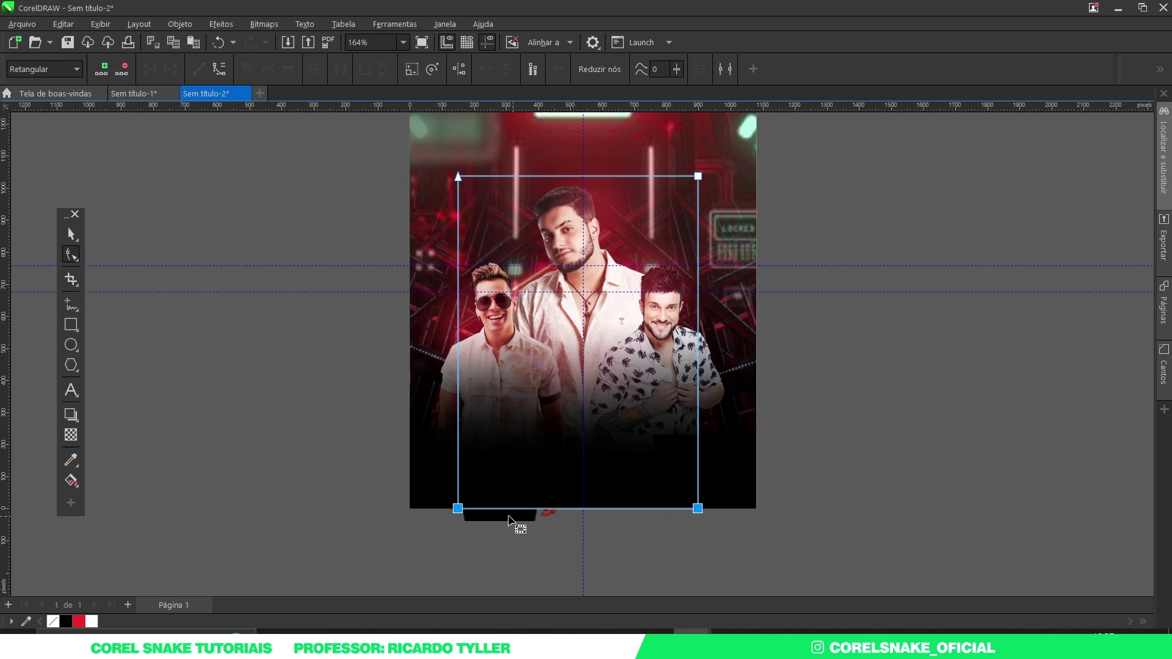
{"action": "left_click", "coordinate": [521, 520]}
{"action": "left_click_drag", "start_coordinate": [661, 570], "coordinate": [425, 508]}
{"action": "left_click", "coordinate": [71, 234]}
{"action": "left_click", "coordinate": [630, 524]}
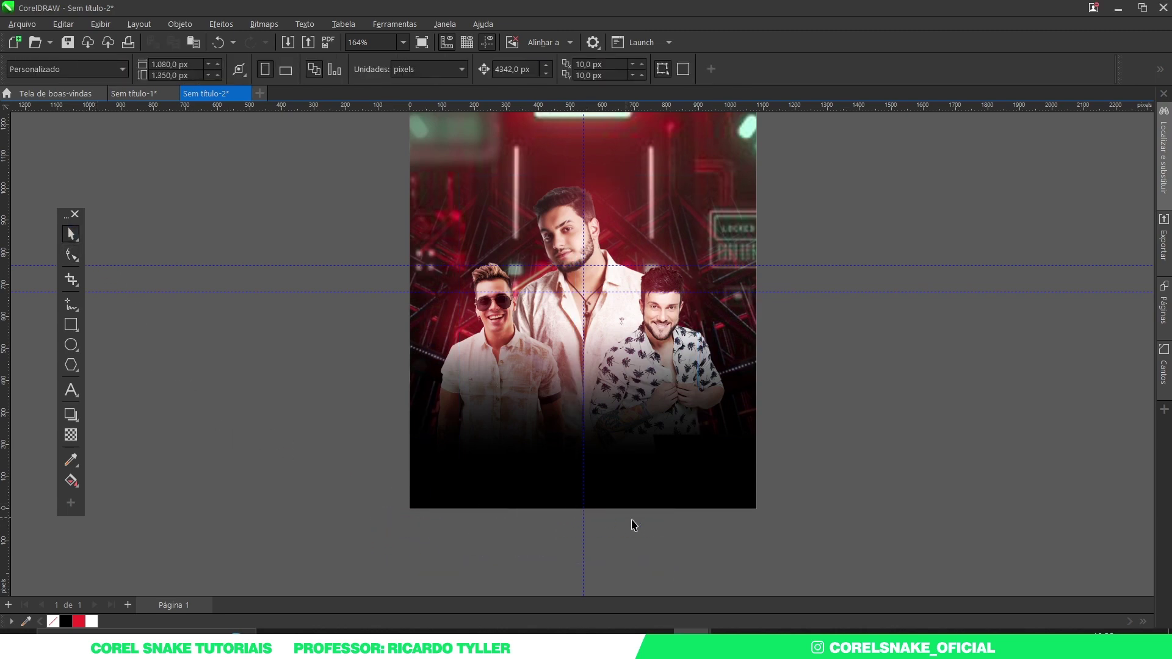
- Try narrowing the full-page black gradient overlay to about 777 px wide and undo the change
{"action": "key", "text": "shift+F4"}
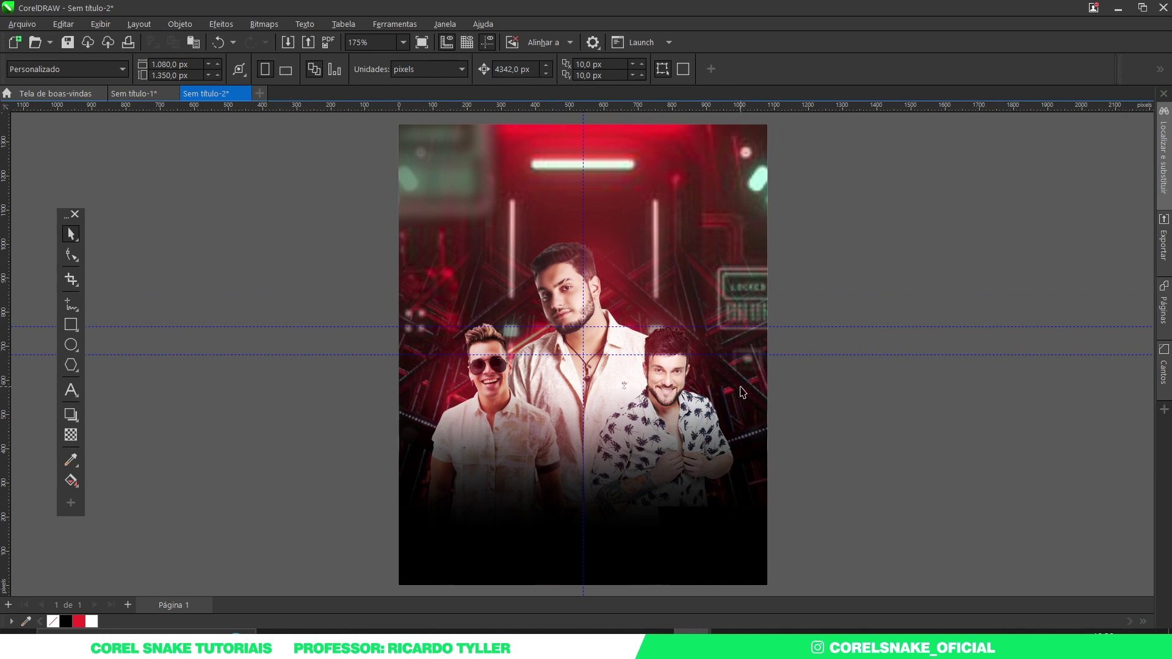
{"action": "left_click", "coordinate": [702, 304]}
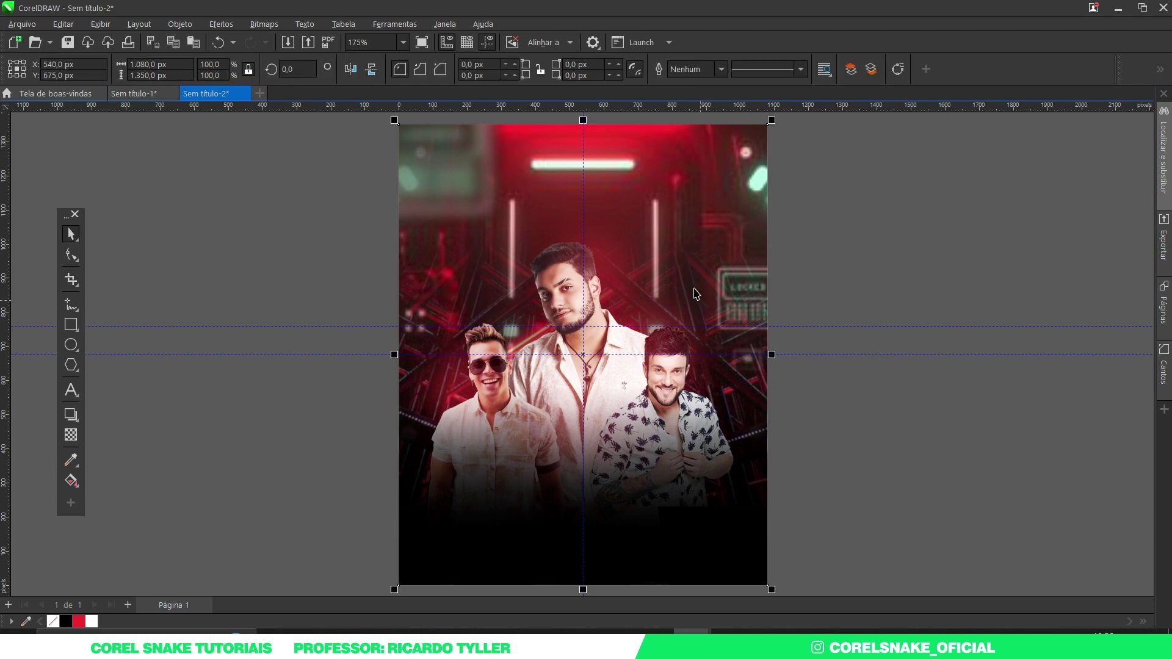
{"action": "left_click", "coordinate": [697, 295]}
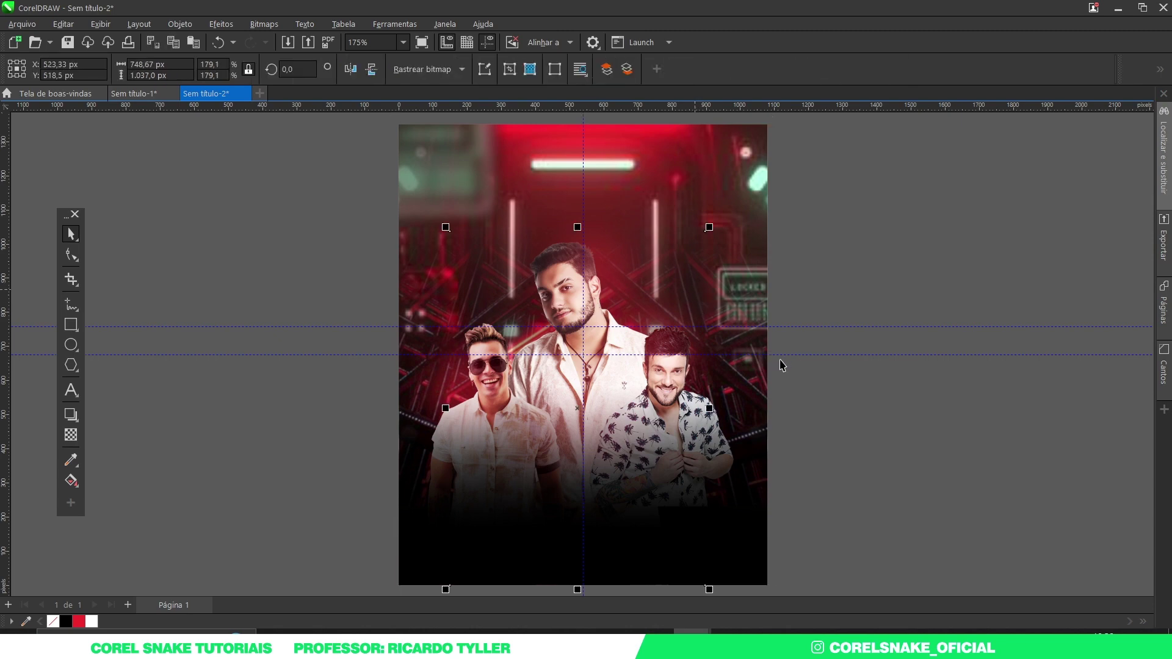
{"action": "left_click", "coordinate": [737, 379]}
{"action": "left_click_drag", "start_coordinate": [772, 360], "coordinate": [672, 360]}
{"action": "key", "text": "ctrl+z"}
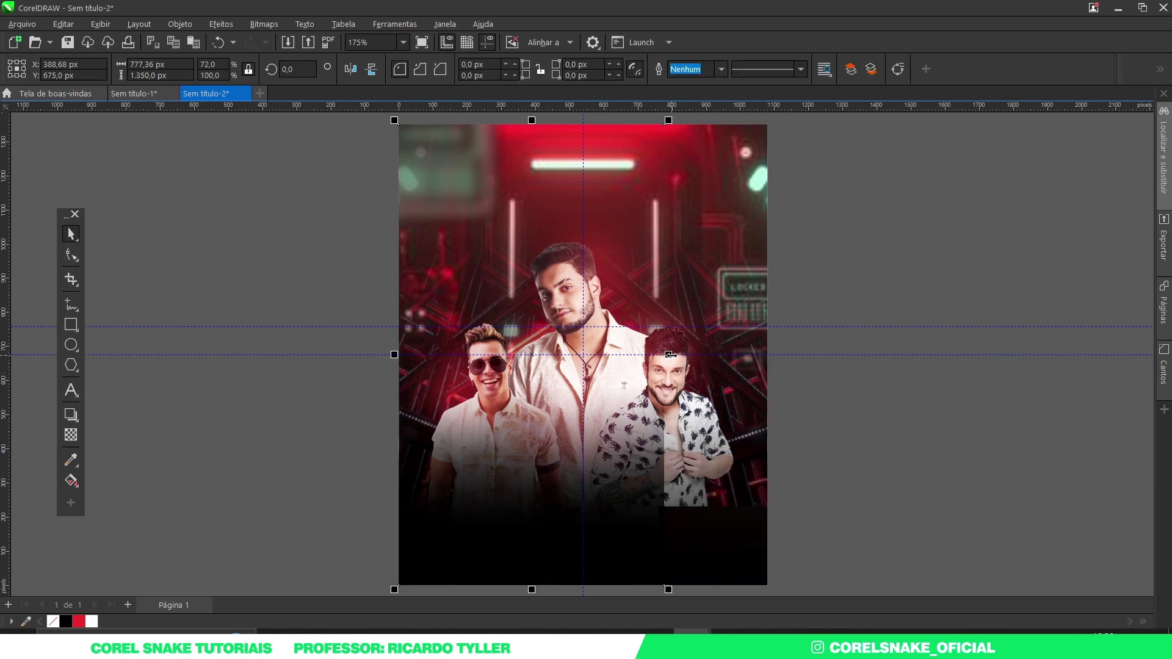
- Try narrowing the dark line-pattern background image to about 831 px wide and undo the change
{"action": "left_click", "coordinate": [768, 374]}
{"action": "left_click_drag", "start_coordinate": [768, 373], "coordinate": [745, 354]}
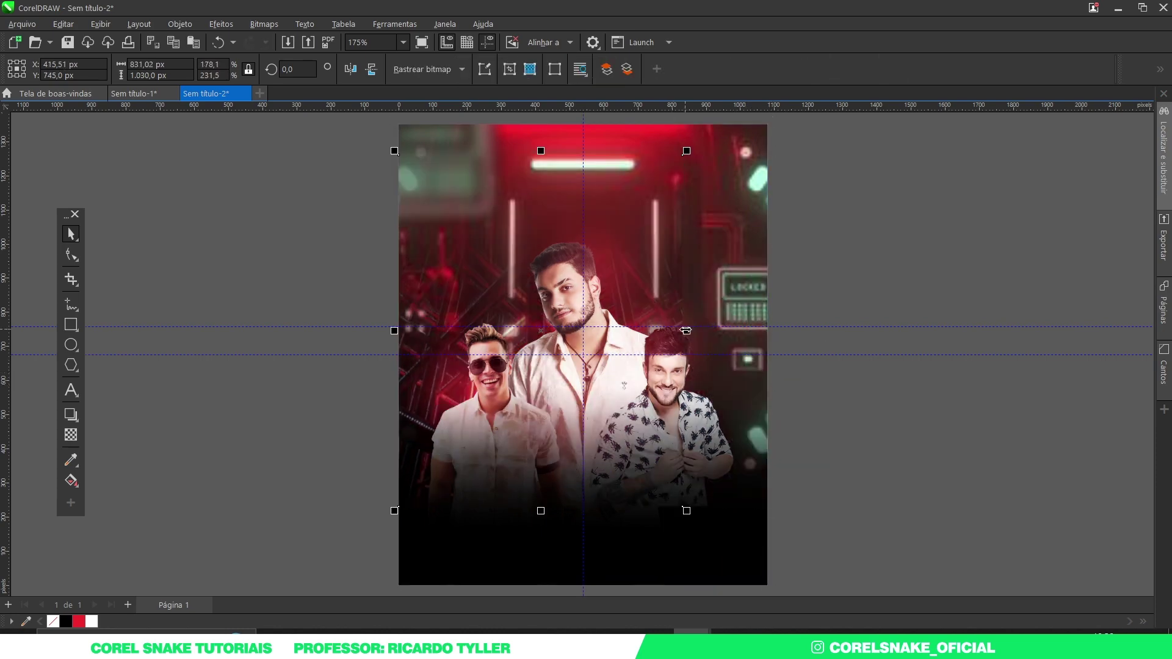
{"action": "key", "text": "ctrl+z"}
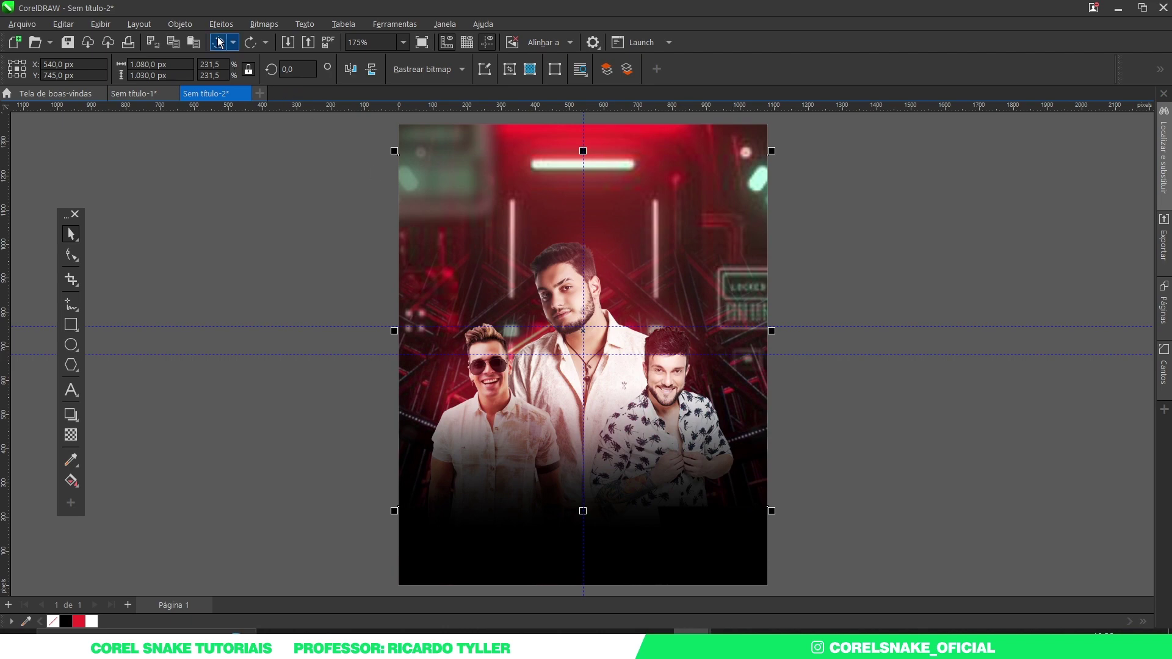
- Convert the dark line-pattern background image to a bitmap and fade it out toward its right edge with a linear transparency
{"action": "left_click", "coordinate": [194, 26]}
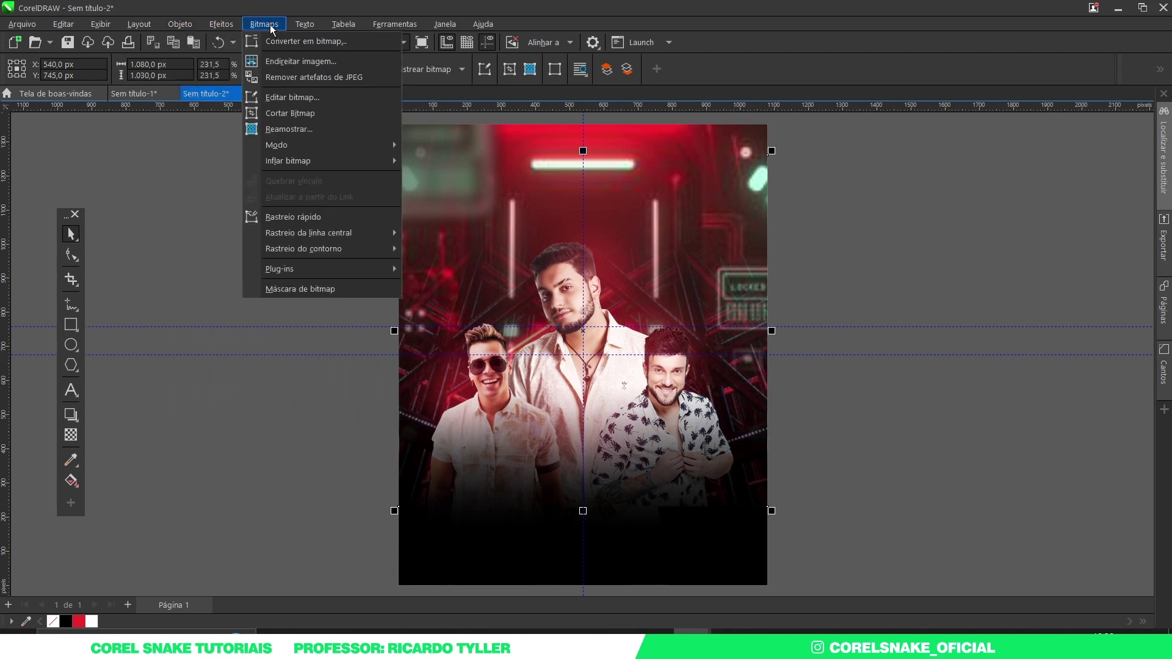
{"action": "left_click", "coordinate": [272, 39]}
{"action": "left_click", "coordinate": [615, 402]}
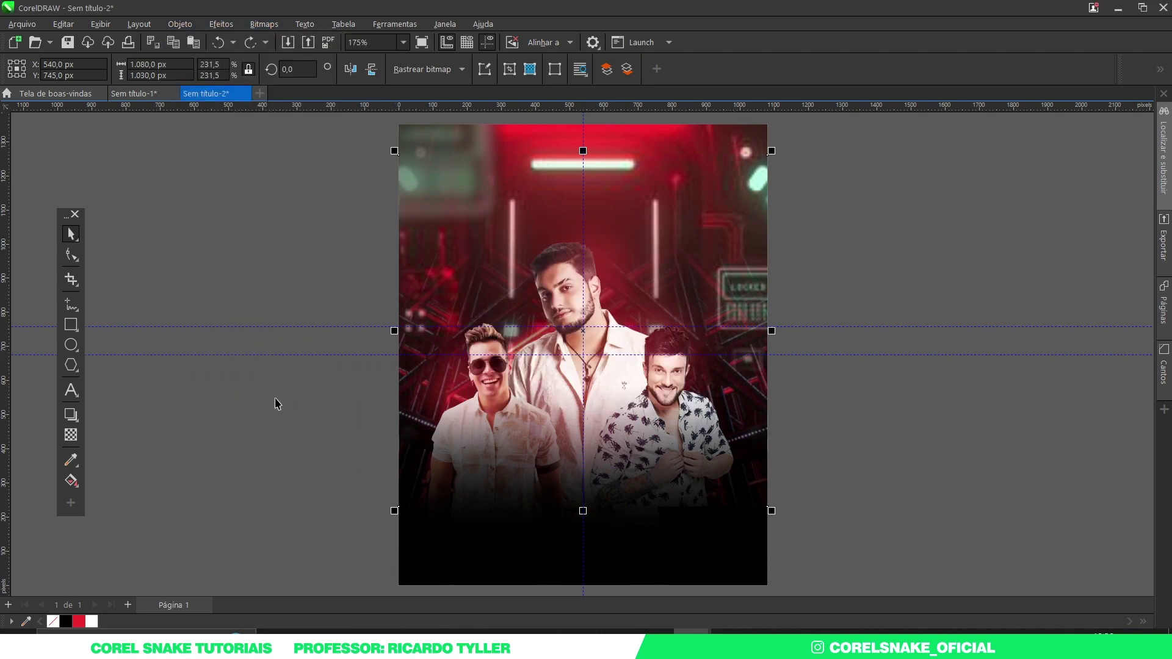
{"action": "left_click", "coordinate": [67, 433]}
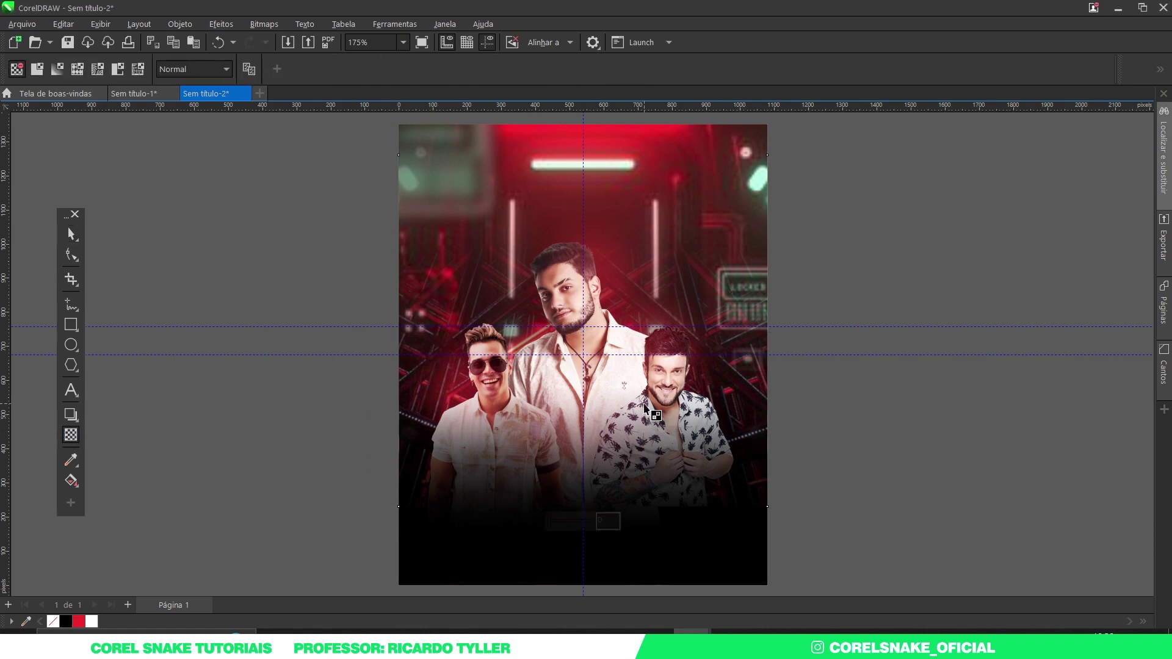
{"action": "left_click_drag", "start_coordinate": [649, 403], "coordinate": [786, 400]}
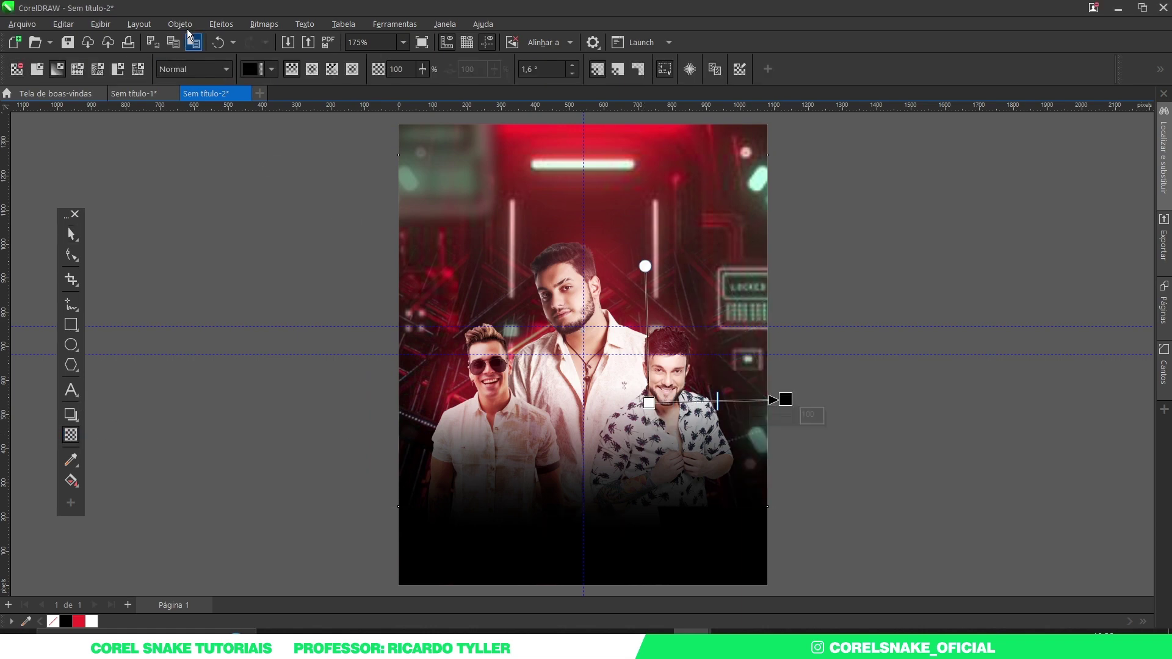
- Convert the faded image to a 300 dpi RGB bitmap with transparent background and fade its left edge with a linear transparency
{"action": "left_click", "coordinate": [264, 24]}
{"action": "left_click", "coordinate": [278, 44]}
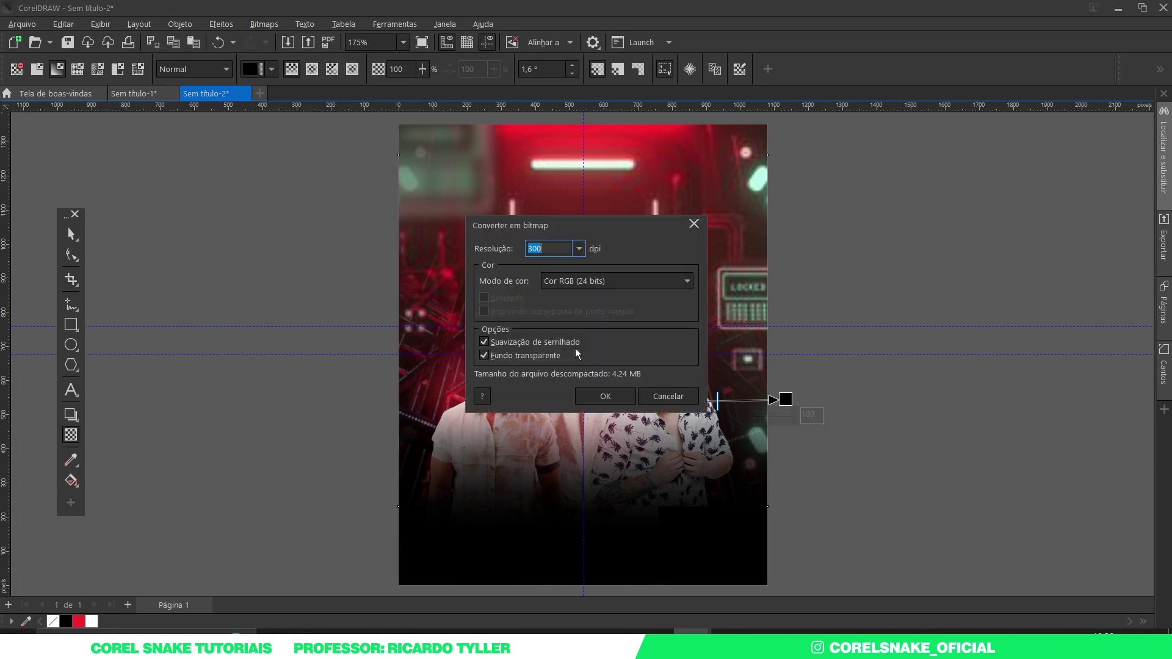
{"action": "left_click", "coordinate": [607, 400]}
{"action": "left_click_drag", "start_coordinate": [480, 388], "coordinate": [369, 391]}
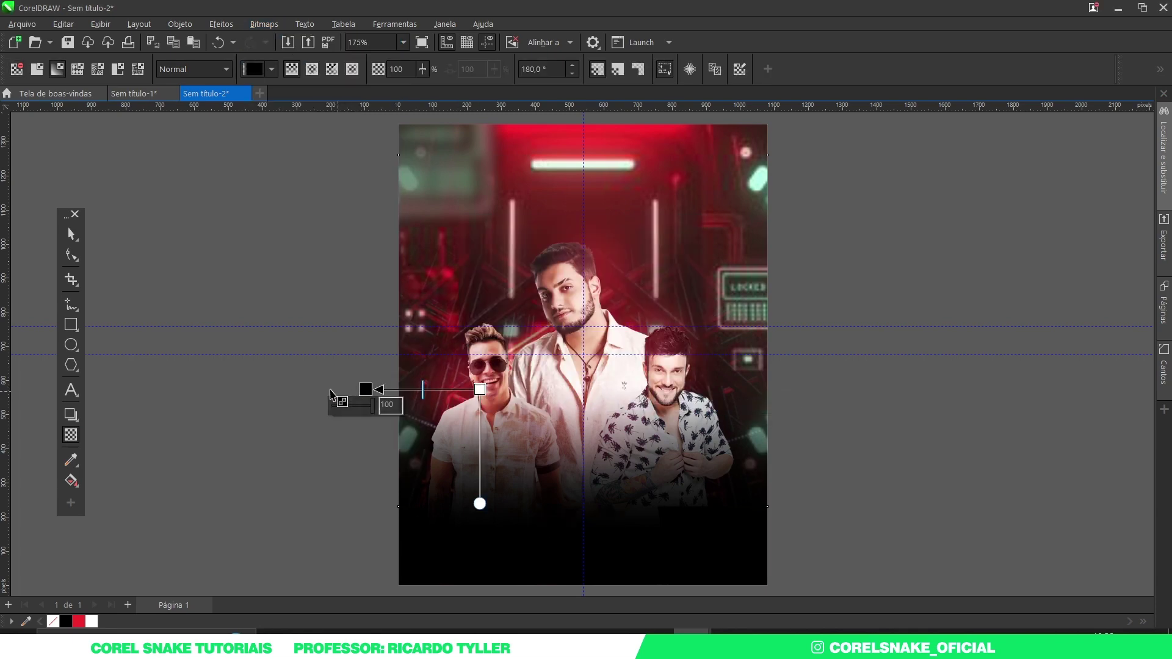
{"action": "left_click", "coordinate": [71, 234]}
{"action": "left_click", "coordinate": [932, 413]}
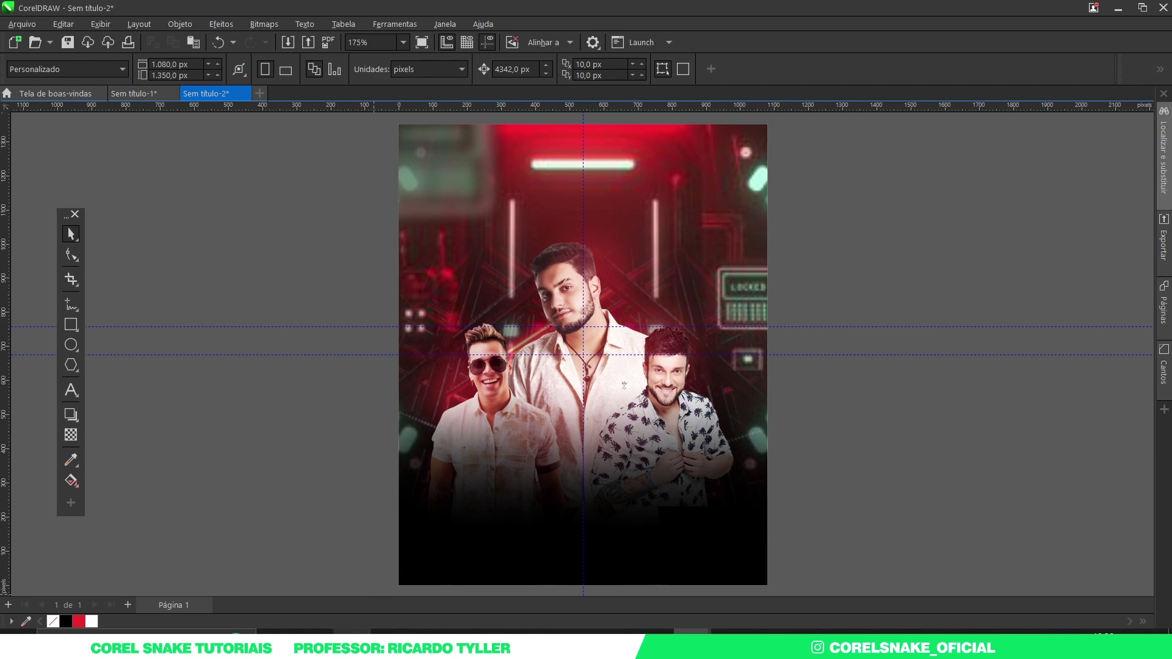
- Bring the YouTube, Spotify and Deezer logo image from the other window into the flyer's black lower area, around X 709, Y 121 px
{"action": "key", "text": "alt+Tab"}
{"action": "left_click_drag", "start_coordinate": [874, 215], "coordinate": [642, 544]}
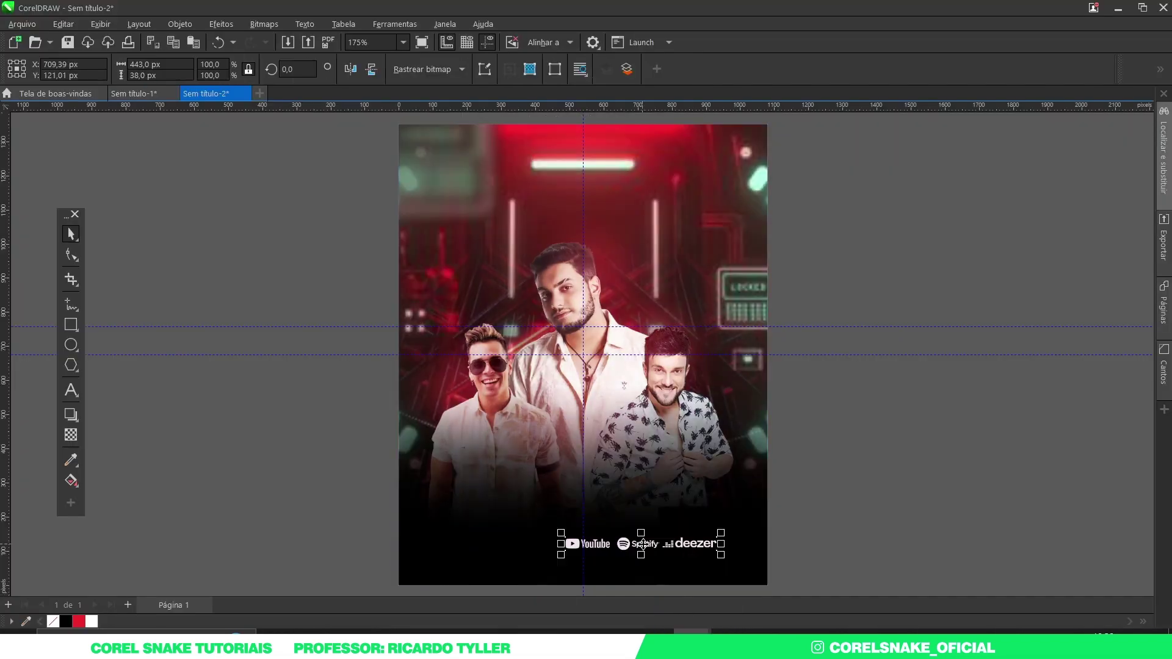
- Centre the row of streaming logos horizontally on the page and place it near the flyer's lower edge
{"action": "key", "text": "p"}
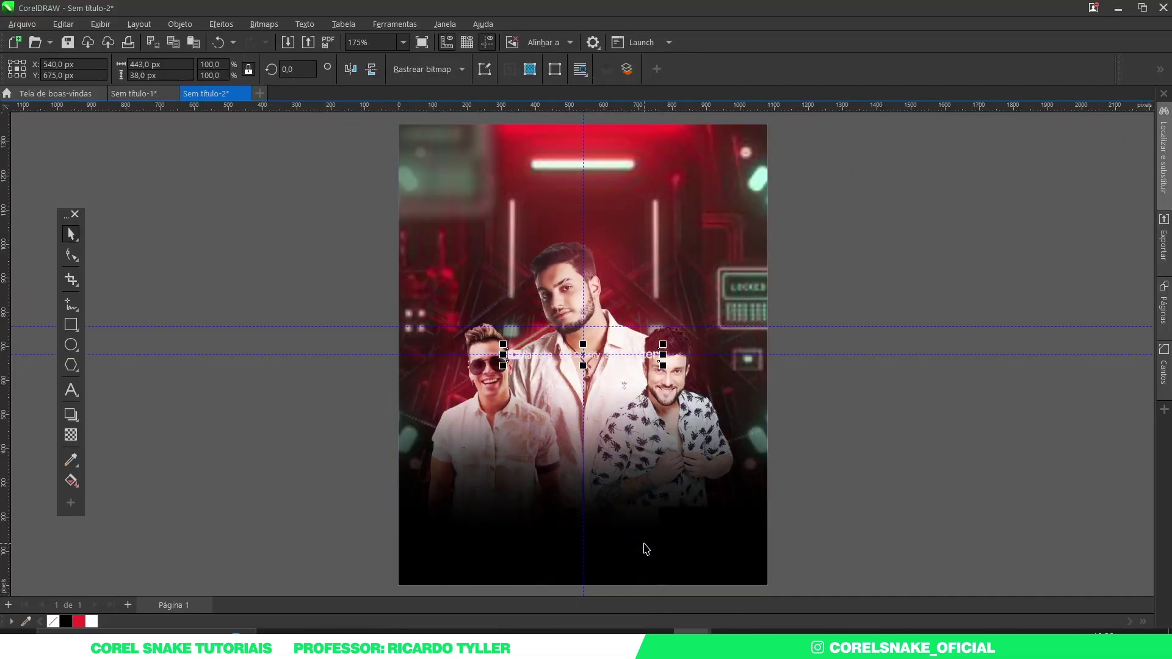
{"action": "left_click_drag", "start_coordinate": [584, 354], "coordinate": [586, 555]}
{"action": "left_click", "coordinate": [868, 518]}
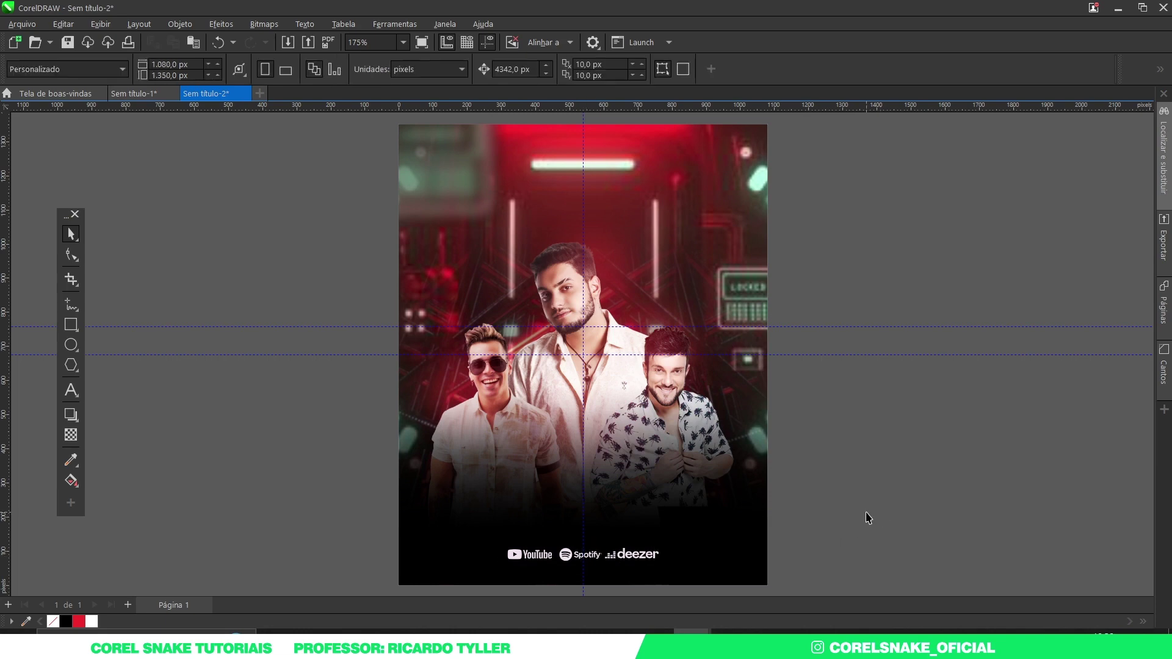
- Add the artistic text "FLYER CORELDRAW" beside the flyer and shrink it to about 6.2 pt
{"action": "left_click", "coordinate": [71, 389]}
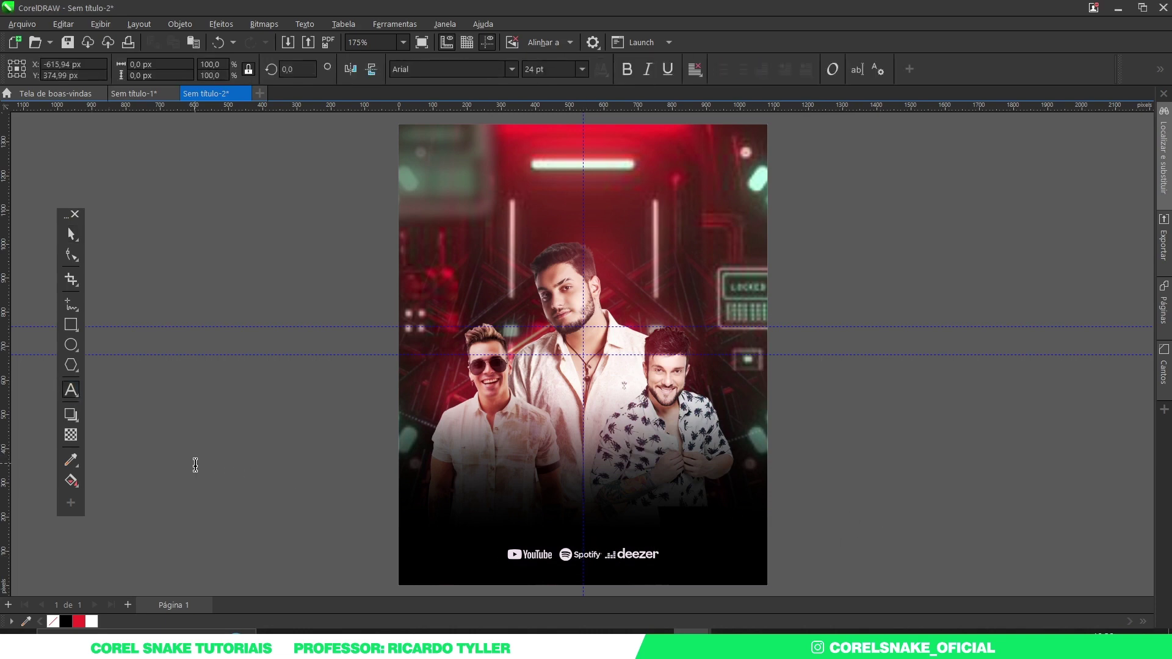
{"action": "left_click", "coordinate": [196, 465]}
{"action": "type", "text": "FLYER CORELD"}
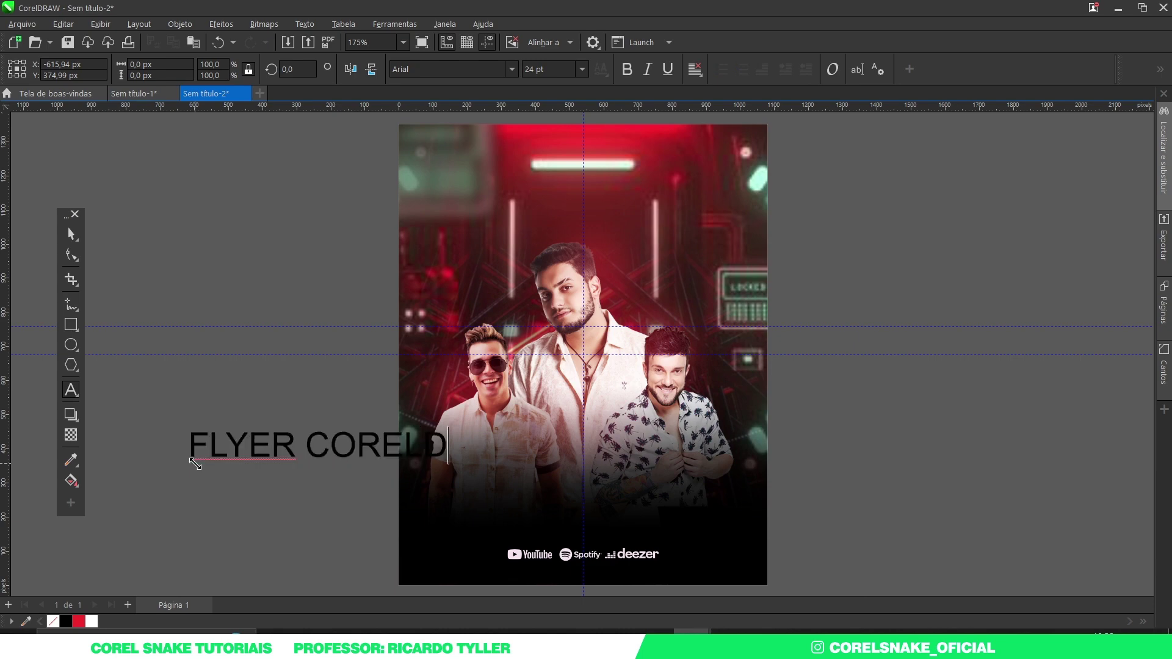
{"action": "type", "text": "RAW"}
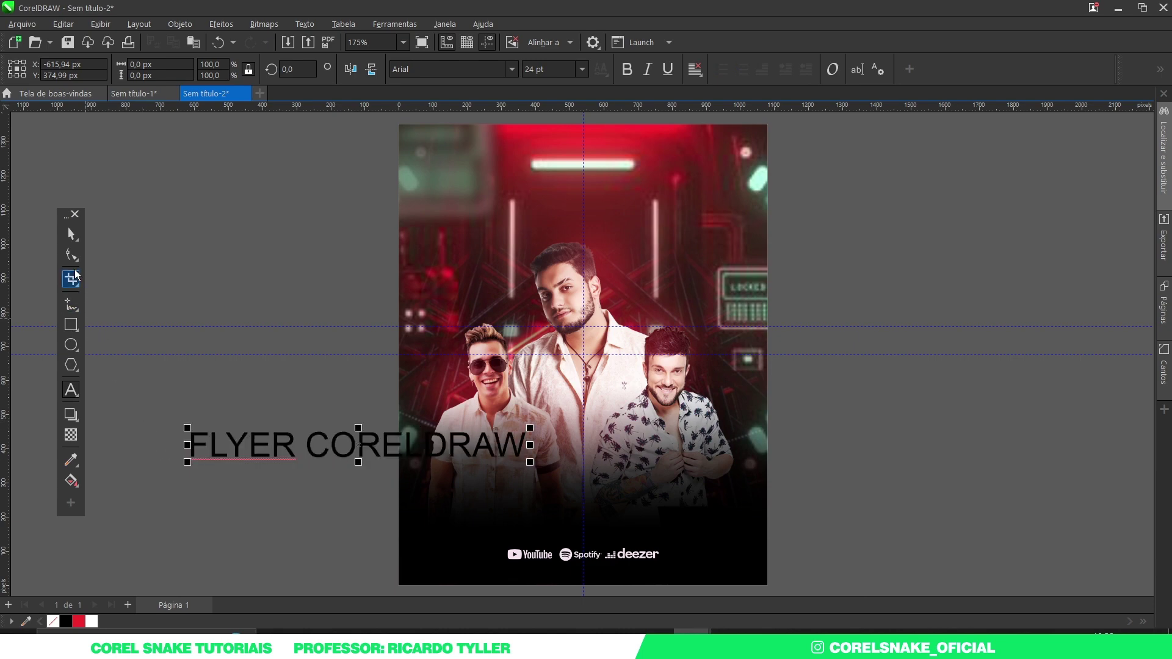
{"action": "left_click", "coordinate": [71, 234]}
{"action": "left_click_drag", "start_coordinate": [530, 462], "coordinate": [437, 450]}
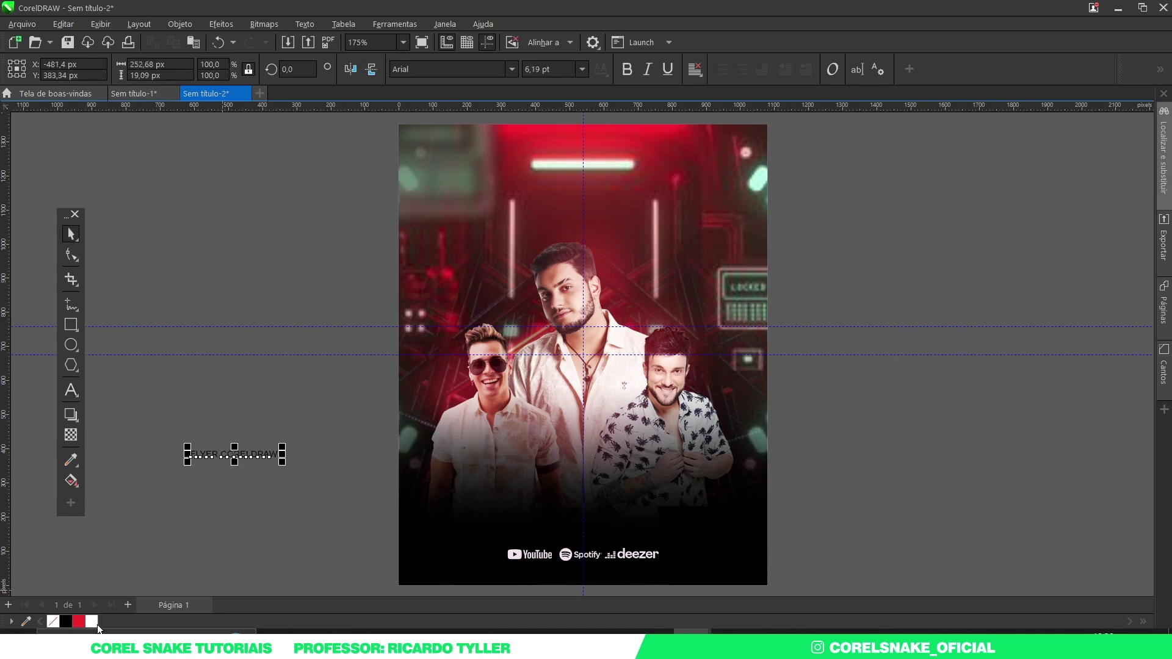
- Place the FLYER CORELDRAW text in white just above the streaming logos and scale it to about 5.3 pt
{"action": "left_click_drag", "start_coordinate": [232, 453], "coordinate": [592, 521]}
{"action": "left_click", "coordinate": [820, 535]}
{"action": "scroll", "coordinate": [592, 541], "scroll_direction": "up", "scroll_amount": 1}
{"action": "scroll", "coordinate": [593, 541], "scroll_direction": "up", "scroll_amount": 2}
{"action": "left_click_drag", "start_coordinate": [655, 536], "coordinate": [640, 530]}
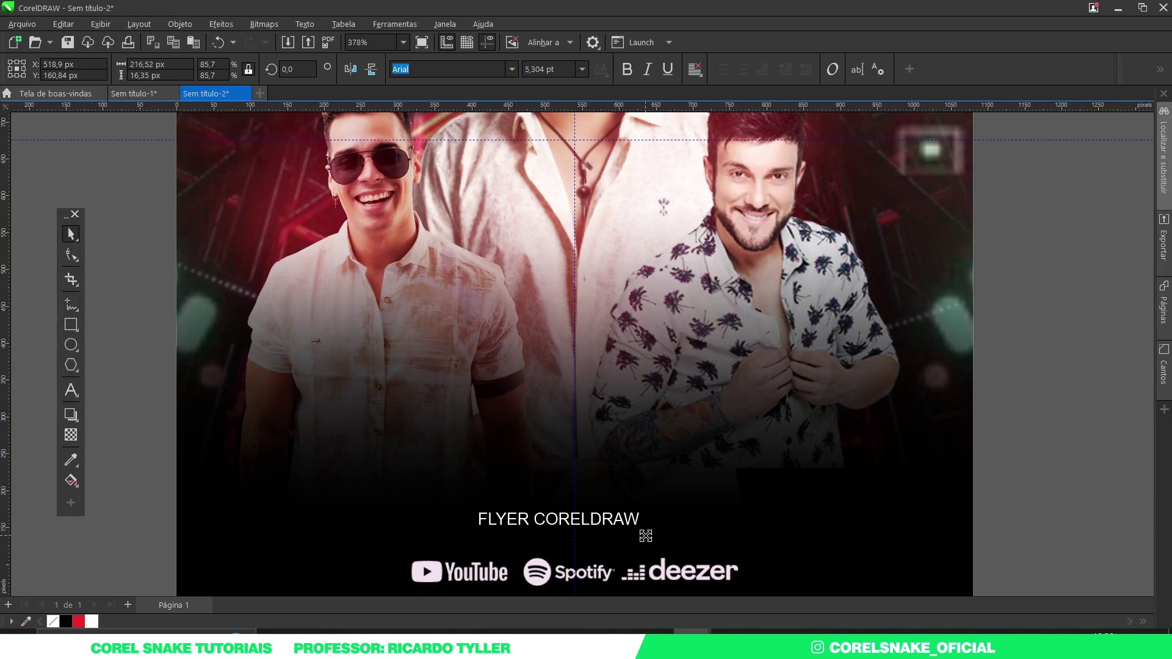
- Centre the FLYER CORELDRAW line horizontally on the page and bring it closer to the streaming logos
{"action": "scroll", "coordinate": [621, 476], "scroll_direction": "down", "scroll_amount": 3}
{"action": "left_click", "coordinate": [635, 261]}
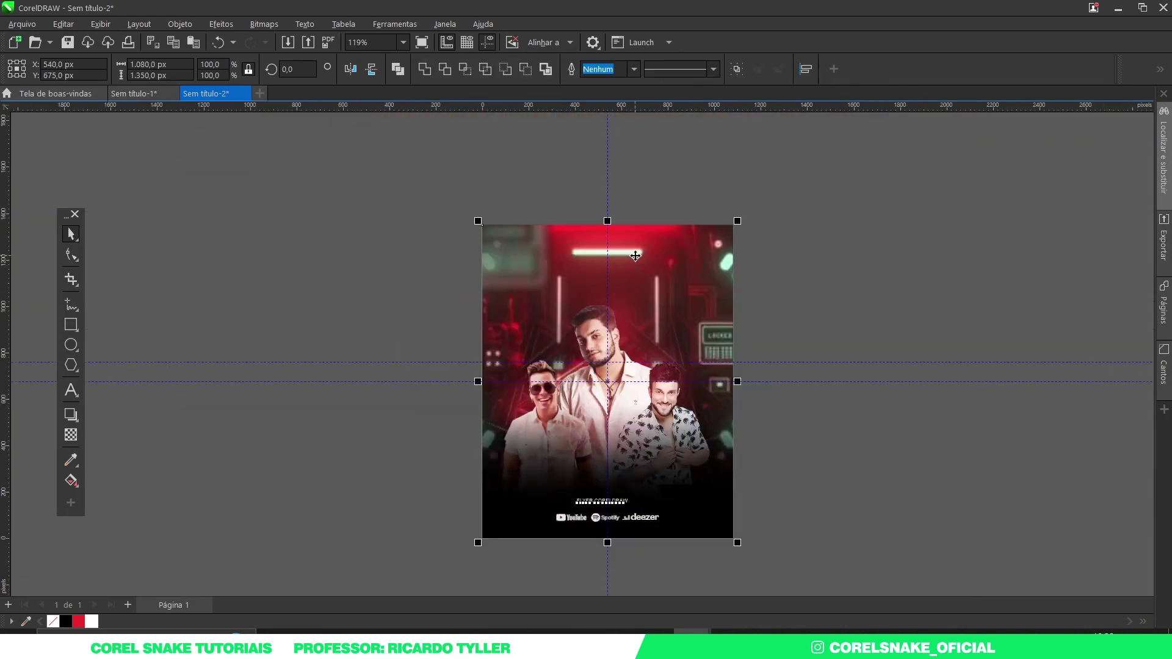
{"action": "left_click", "coordinate": [834, 458]}
{"action": "scroll", "coordinate": [618, 467], "scroll_direction": "up", "scroll_amount": 4}
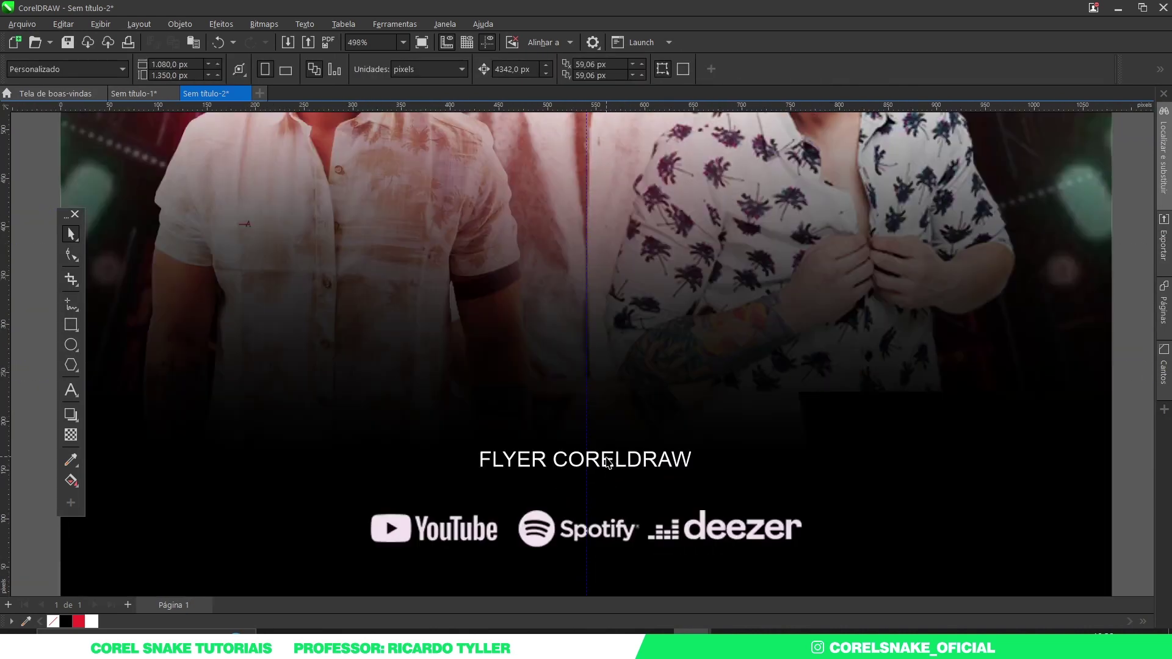
{"action": "left_click_drag", "start_coordinate": [608, 462], "coordinate": [607, 480]}
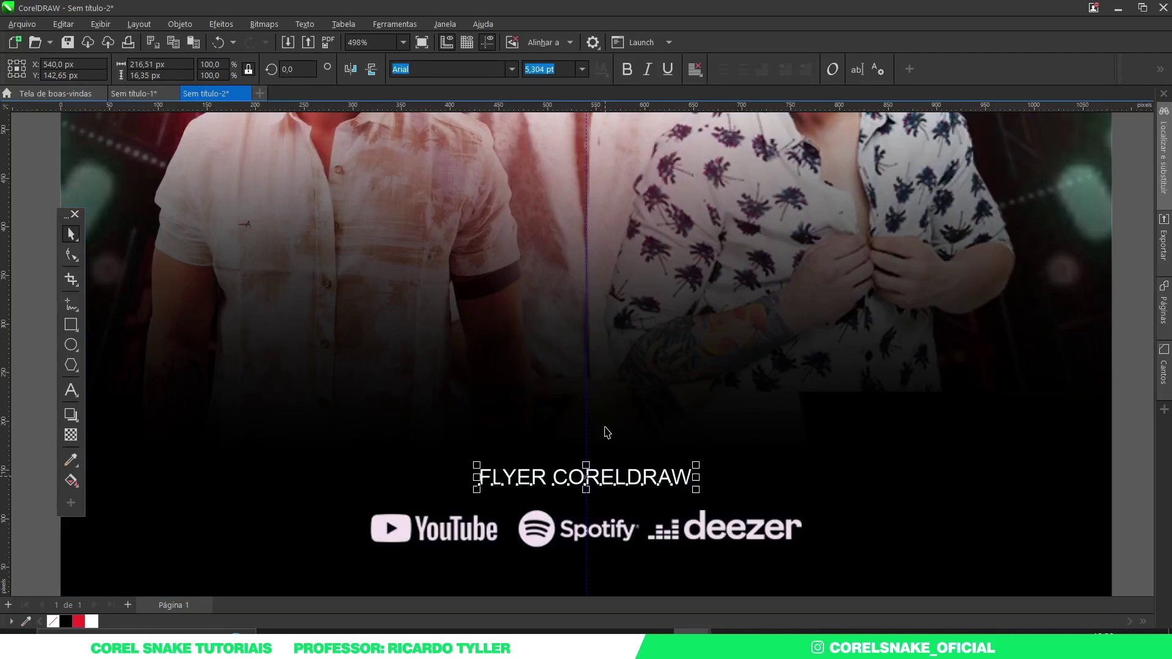
- Centre-align the FLYER CORELDRAW text and widen its letter spacing until it spans most of the logo row
{"action": "left_click", "coordinate": [701, 69]}
{"action": "left_click", "coordinate": [710, 126]}
{"action": "left_click", "coordinate": [74, 258]}
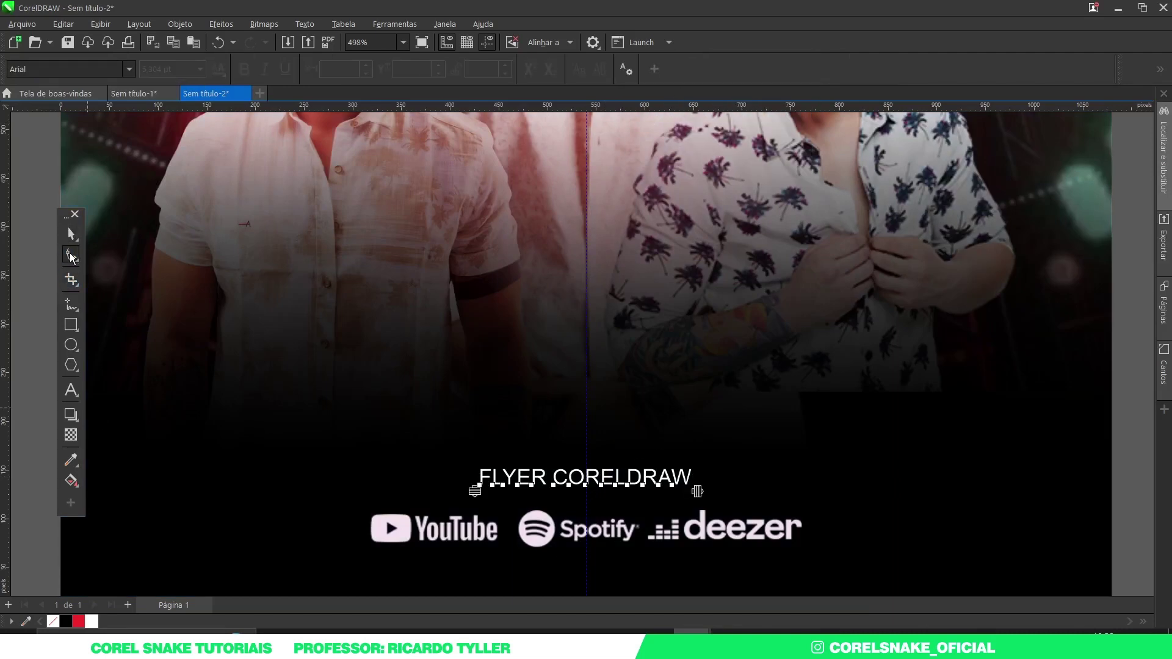
{"action": "left_click_drag", "start_coordinate": [700, 492], "coordinate": [819, 488]}
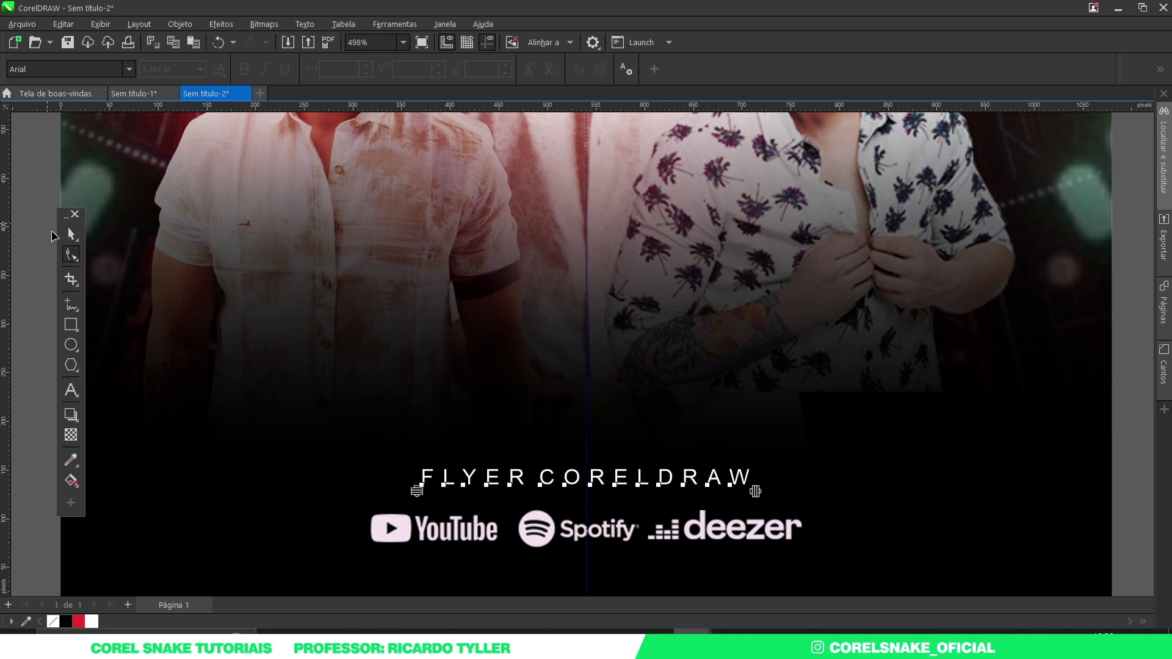
{"action": "scroll", "coordinate": [514, 409], "scroll_direction": "down", "scroll_amount": 3}
{"action": "key", "text": "space"}
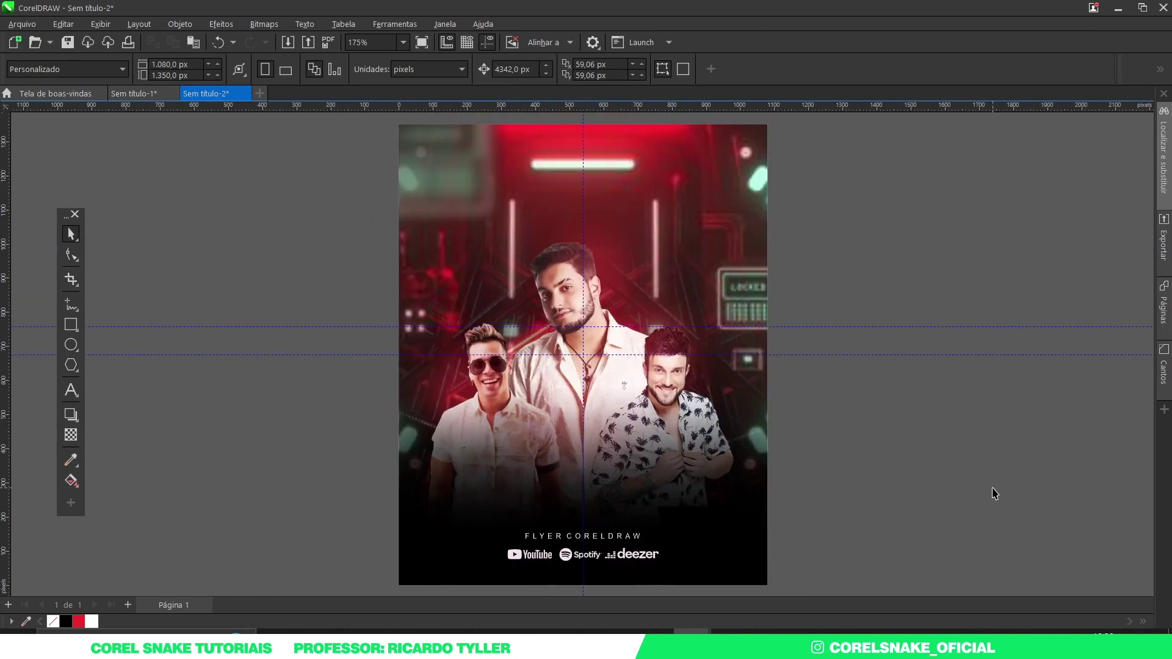
- Draw a rectangle of about 426 × 89 px over the singers' lower torsos, filled red and without an outline
{"action": "left_click", "coordinate": [70, 325]}
{"action": "left_click_drag", "start_coordinate": [515, 463], "coordinate": [662, 492]}
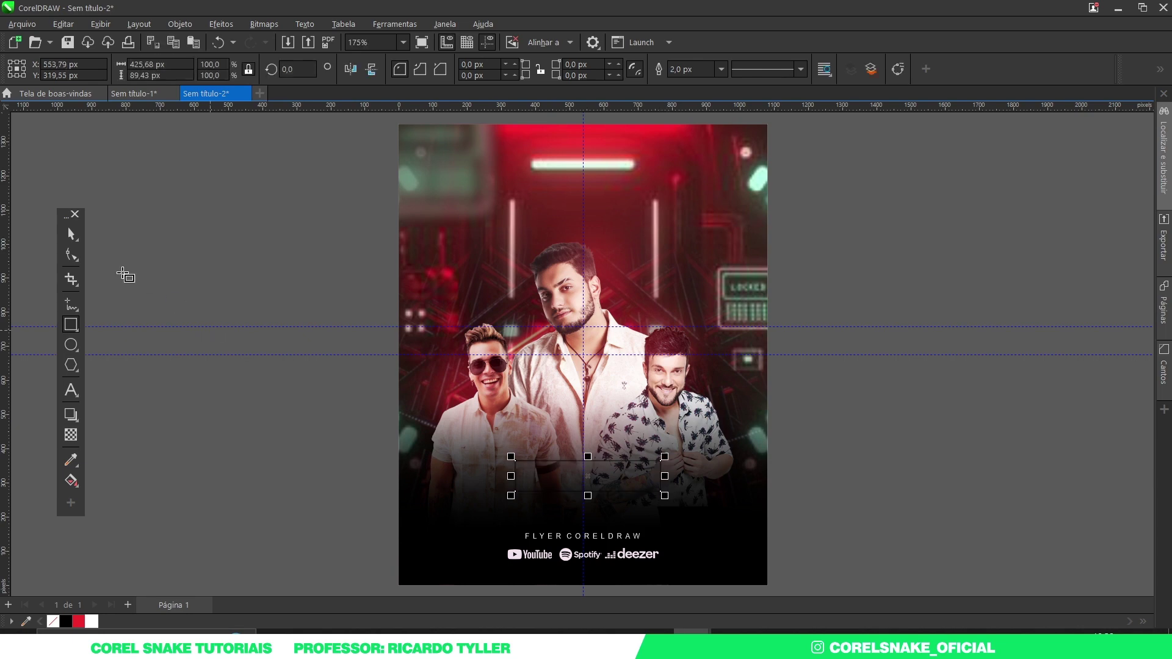
{"action": "key", "text": "space"}
{"action": "left_click", "coordinate": [78, 622]}
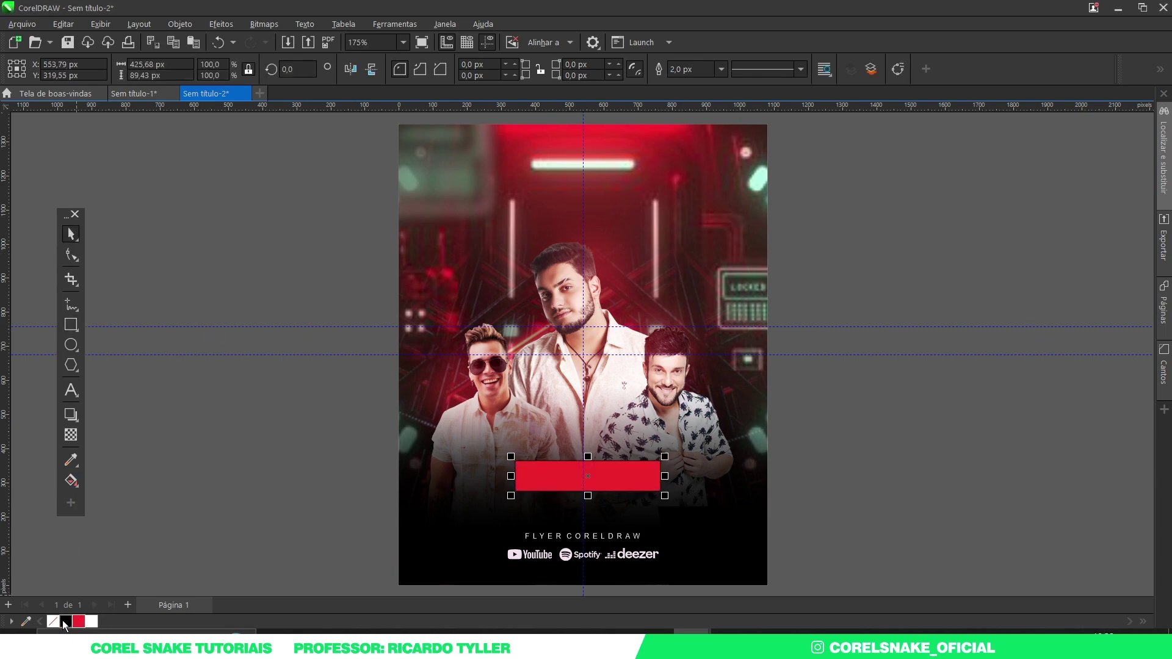
{"action": "right_click", "coordinate": [54, 621]}
{"action": "left_click", "coordinate": [203, 470]}
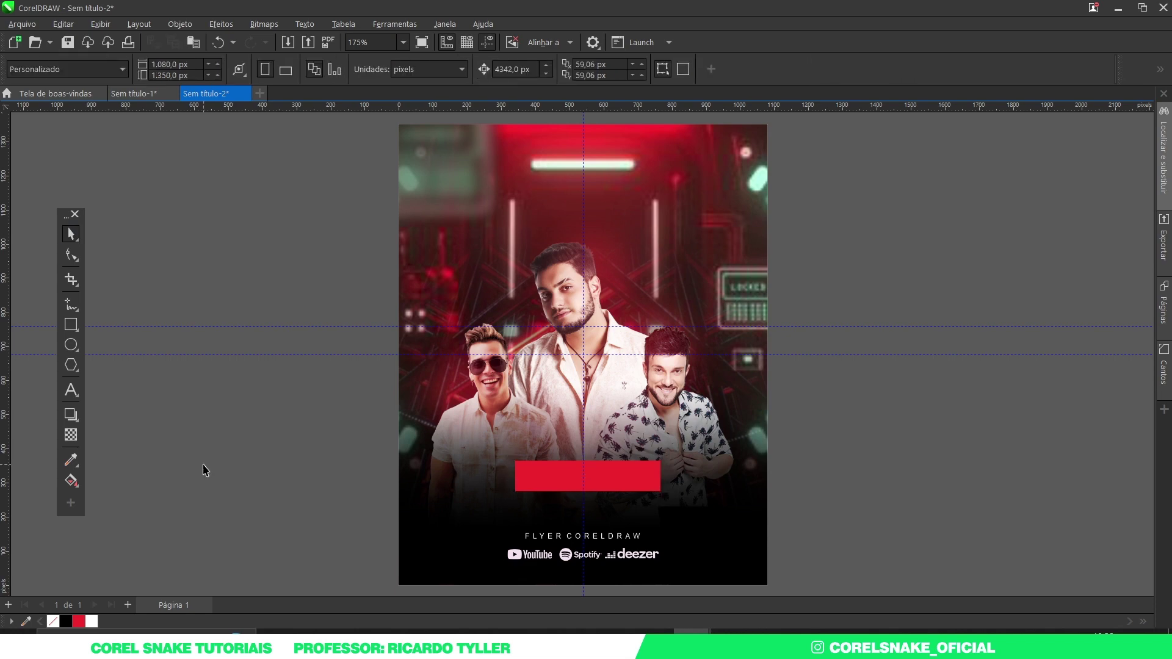
- Add the artistic text "NOME CANTOR" beside the flyer, level with the red rectangle
{"action": "left_click", "coordinate": [71, 390]}
{"action": "left_click", "coordinate": [259, 493]}
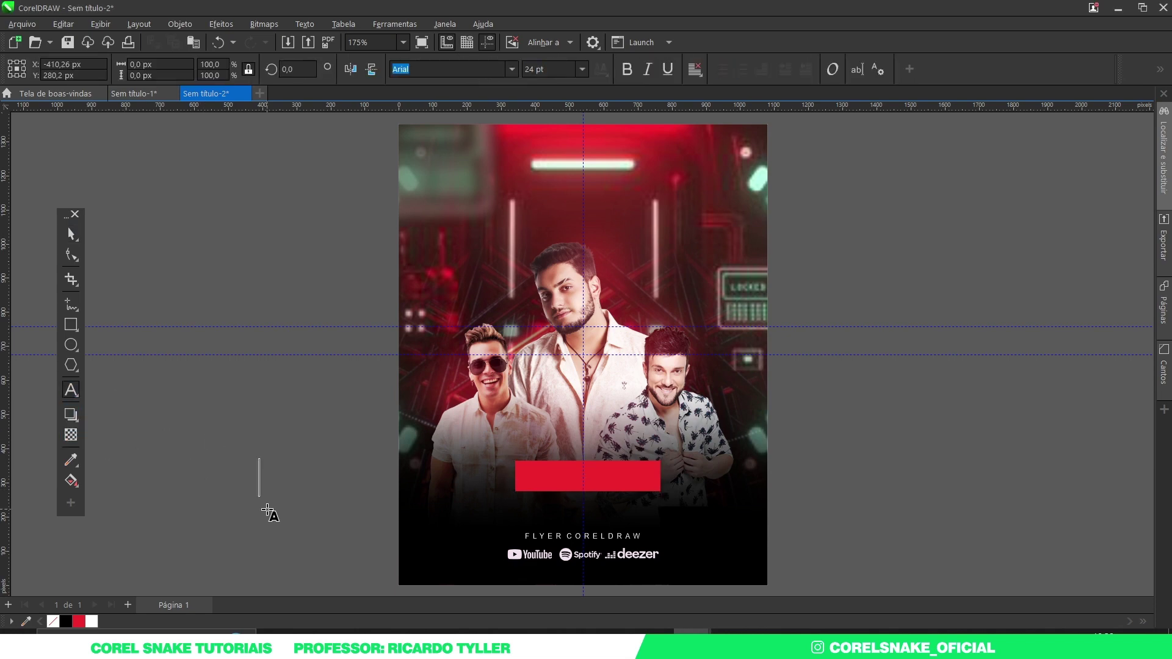
{"action": "type", "text": "NOME CAN"}
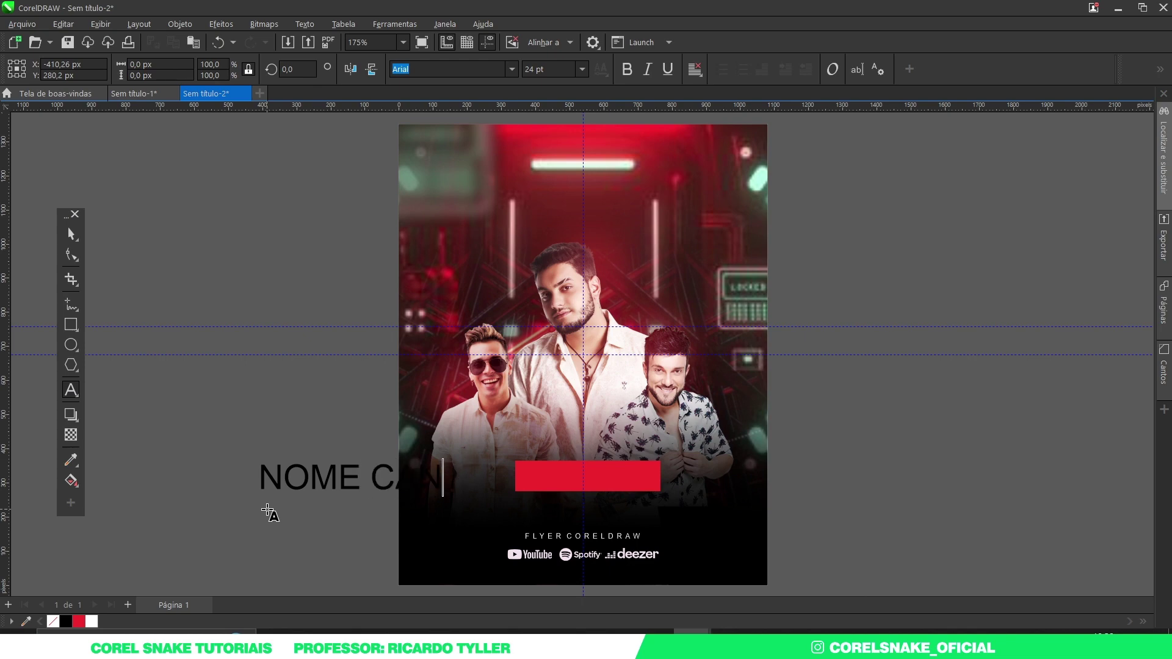
{"action": "type", "text": "TOR"}
{"action": "key", "text": "Escape"}
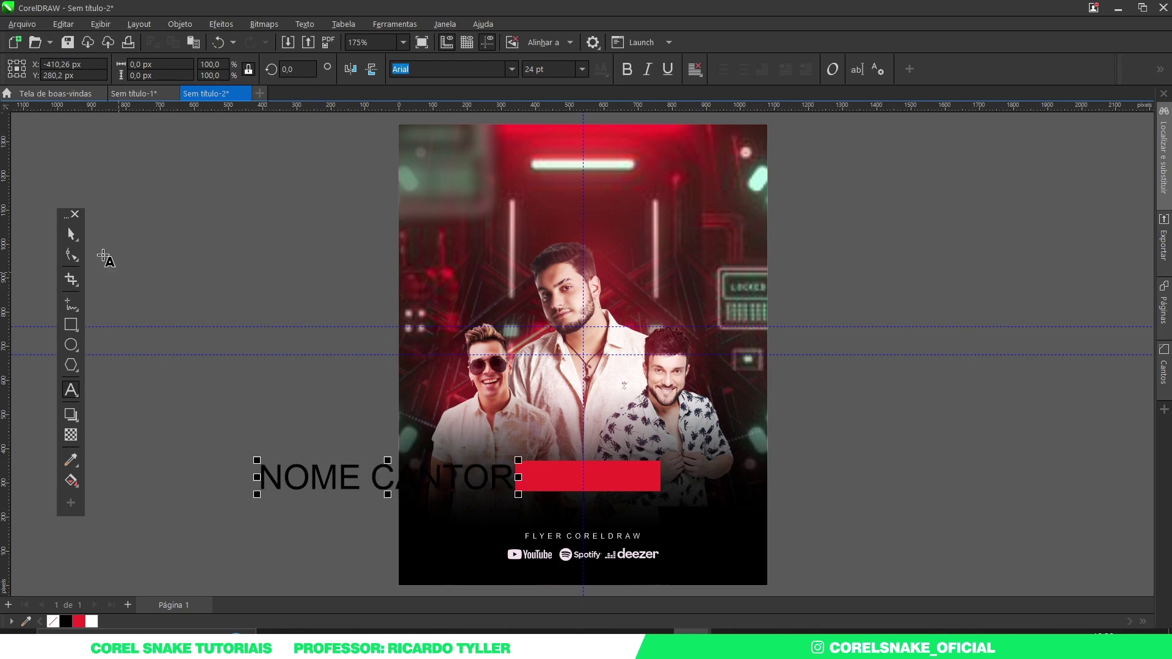
{"action": "left_click", "coordinate": [70, 234]}
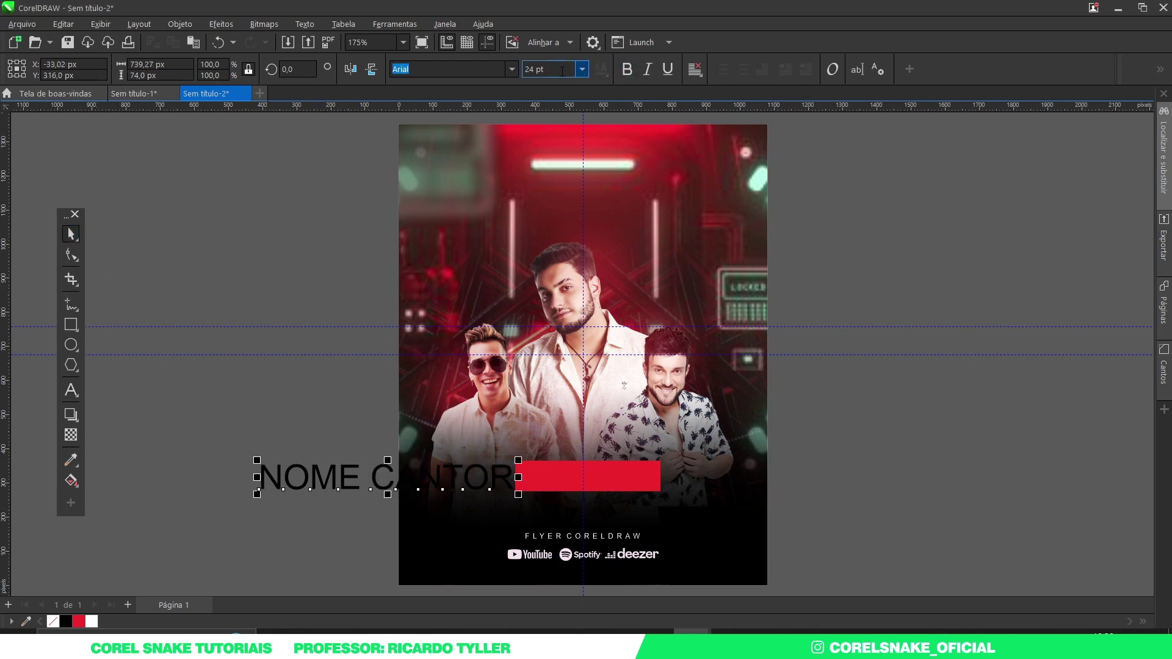
- Format the NOME CANTOR text in white Bebas Neue and place it over the red rectangle
{"action": "left_click", "coordinate": [516, 71]}
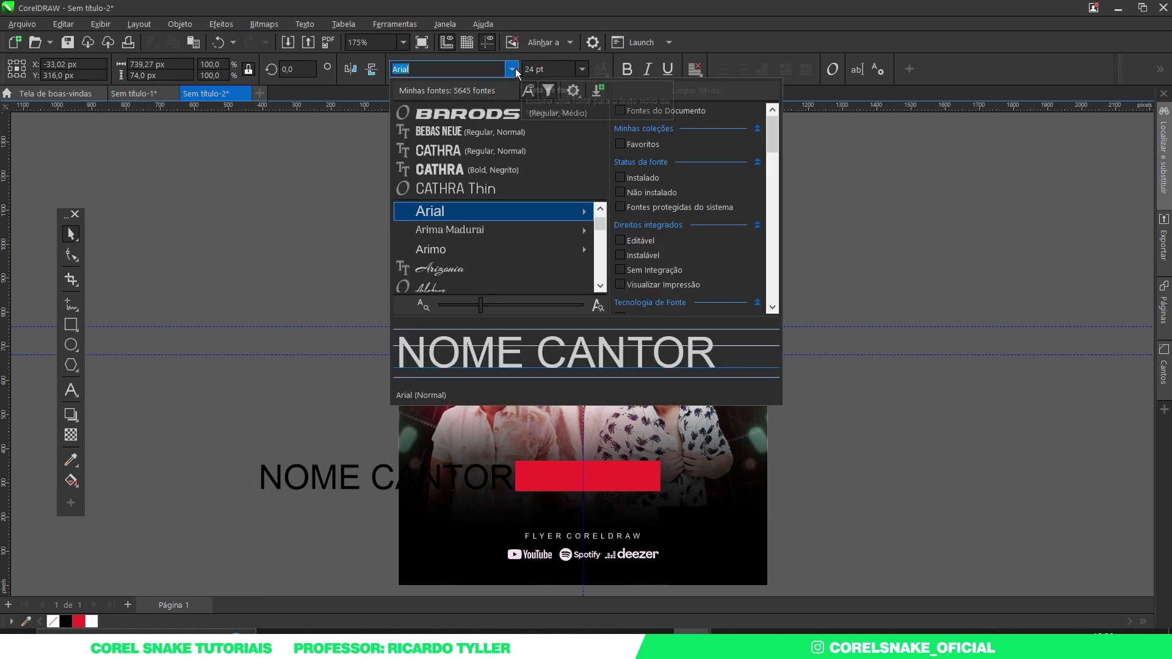
{"action": "key", "text": "Escape"}
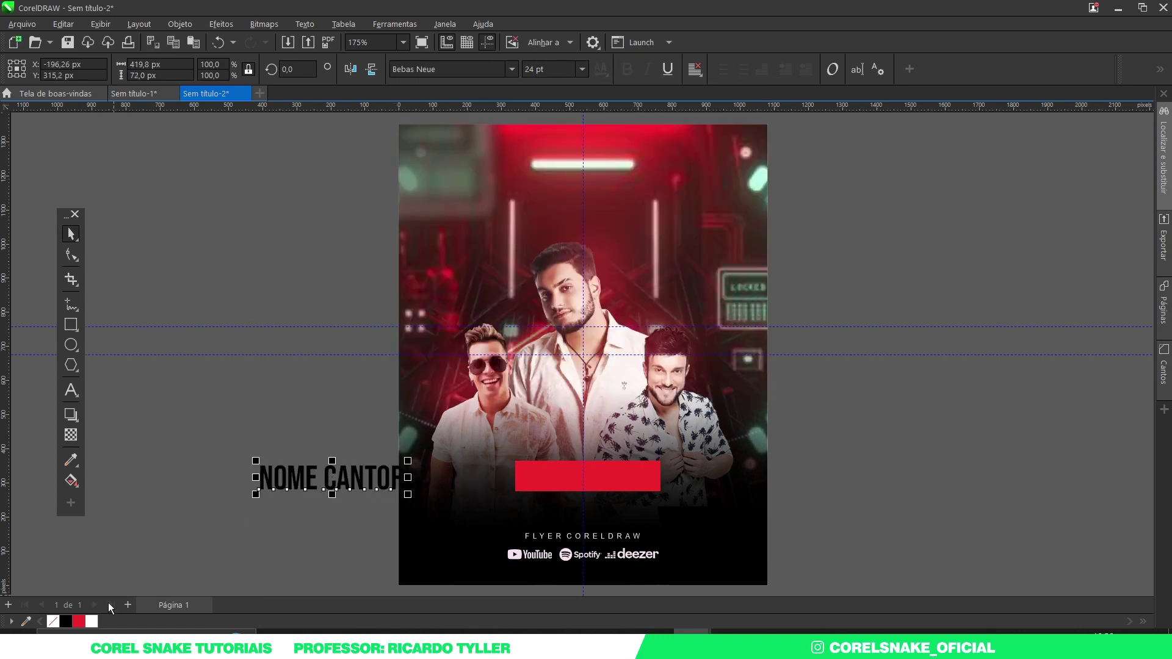
{"action": "left_click", "coordinate": [93, 621]}
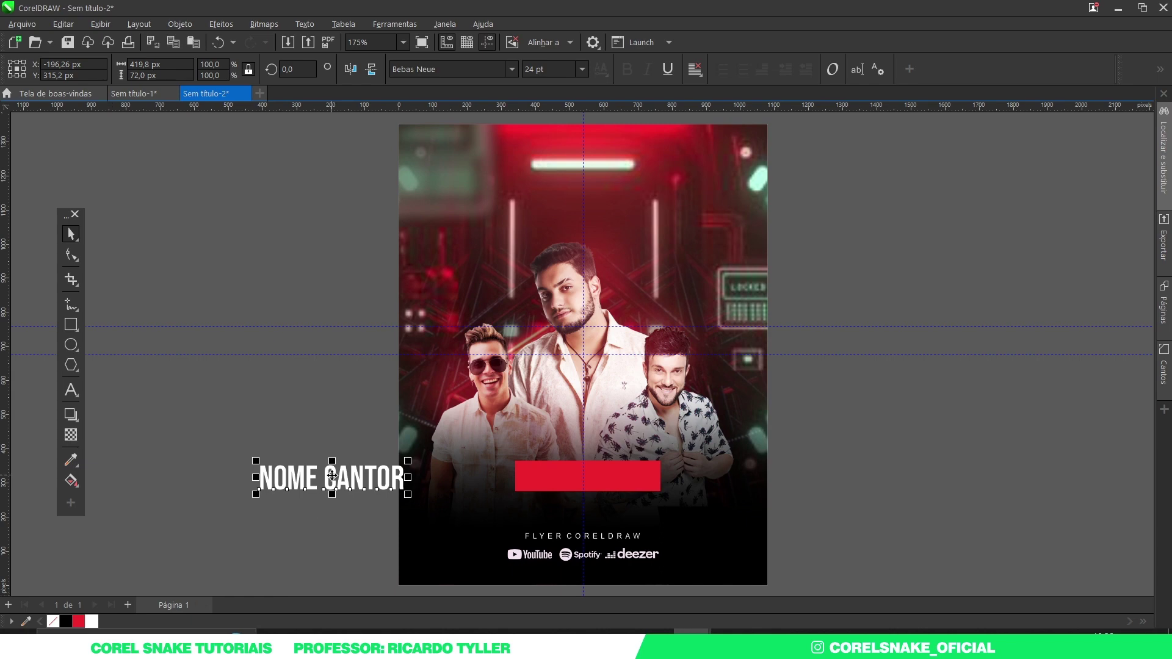
{"action": "left_click_drag", "start_coordinate": [332, 476], "coordinate": [583, 476]}
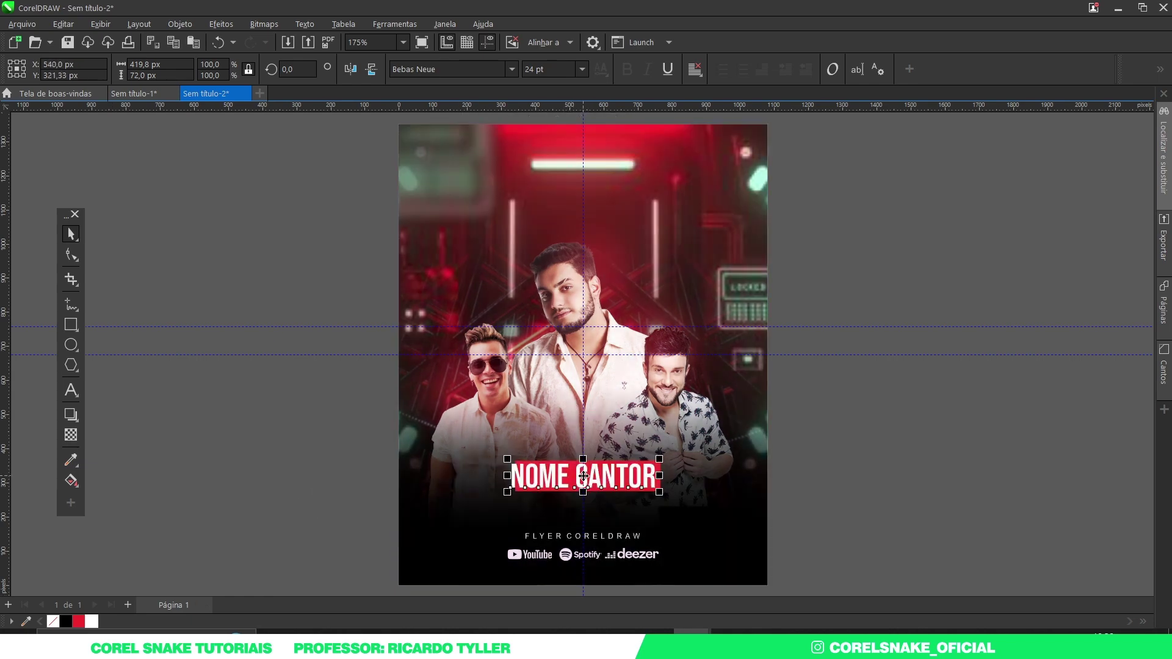
- Centre the NOME CANTOR text on the red rectangle and scale it to about 20.5 pt
{"action": "scroll", "coordinate": [636, 469], "scroll_direction": "up", "scroll_amount": 4}
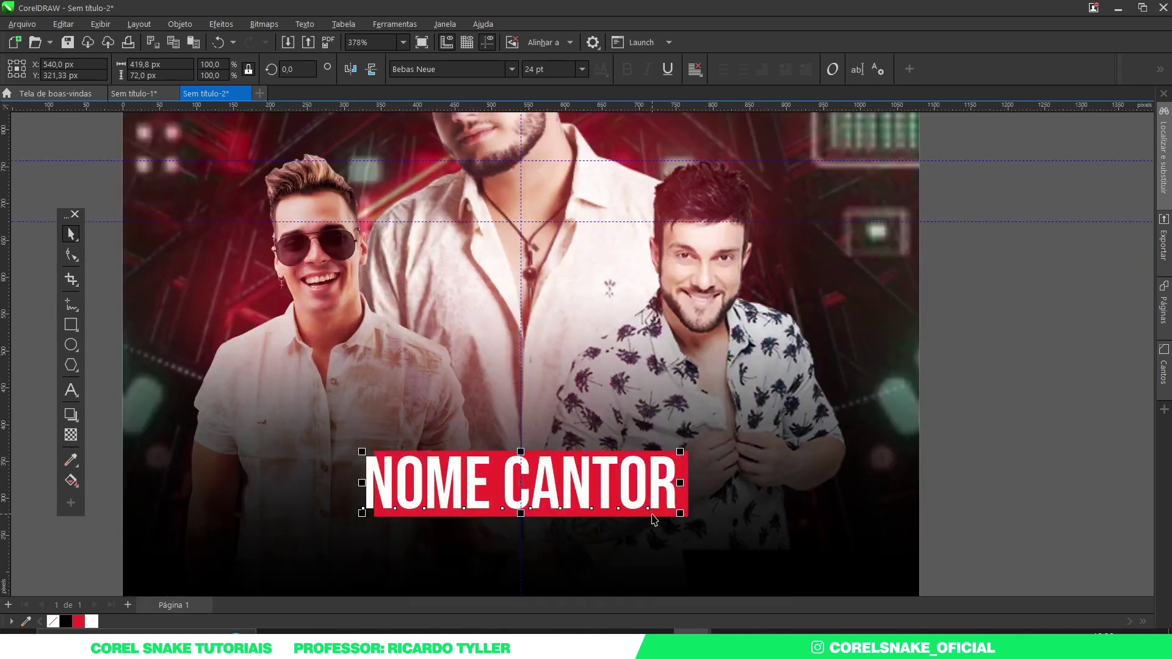
{"action": "key", "text": "Right"}
{"action": "key", "text": "Right"}
{"action": "key", "text": "Right"}
{"action": "key", "text": "Right"}
{"action": "key", "text": "Right"}
{"action": "left_click", "coordinate": [1005, 492]}
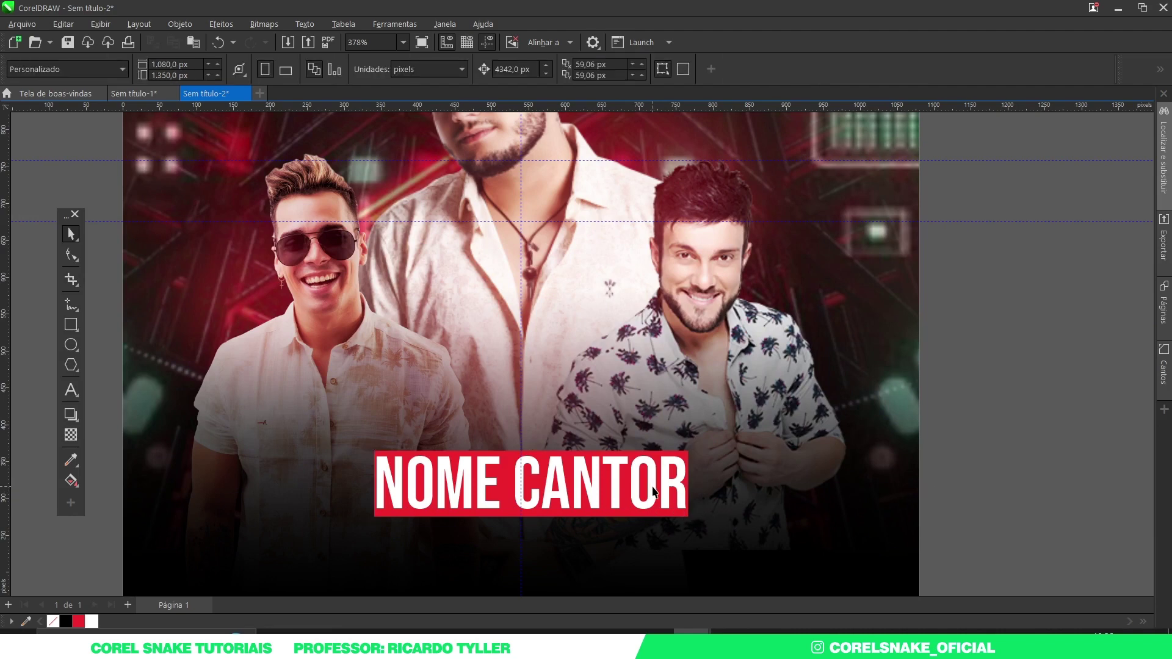
{"action": "left_click", "coordinate": [653, 492]}
{"action": "left_click_drag", "start_coordinate": [689, 514], "coordinate": [670, 519]}
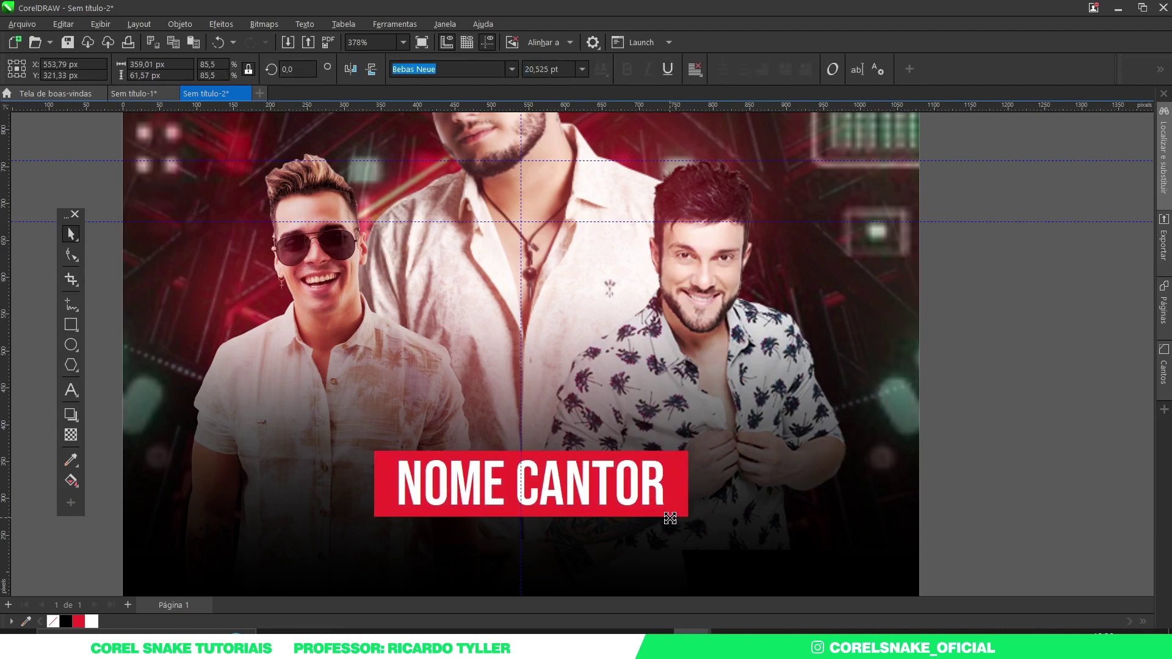
{"action": "left_click", "coordinate": [592, 514], "text": "shift"}
{"action": "scroll", "coordinate": [592, 500], "scroll_direction": "down", "scroll_amount": 3}
{"action": "left_click", "coordinate": [915, 505]}
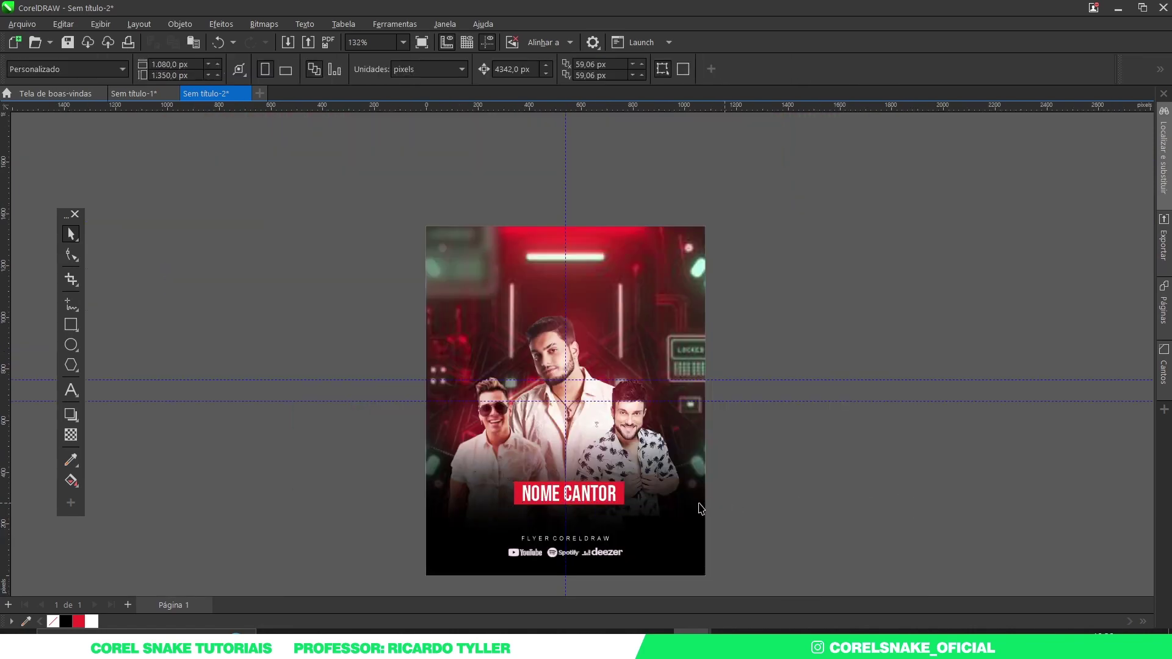
- Scale the red rectangle and its NOME CANTOR text together to about 443 × 93 px
{"action": "left_click_drag", "start_coordinate": [797, 524], "coordinate": [437, 464]}
{"action": "scroll", "coordinate": [616, 514], "scroll_direction": "up", "scroll_amount": 2}
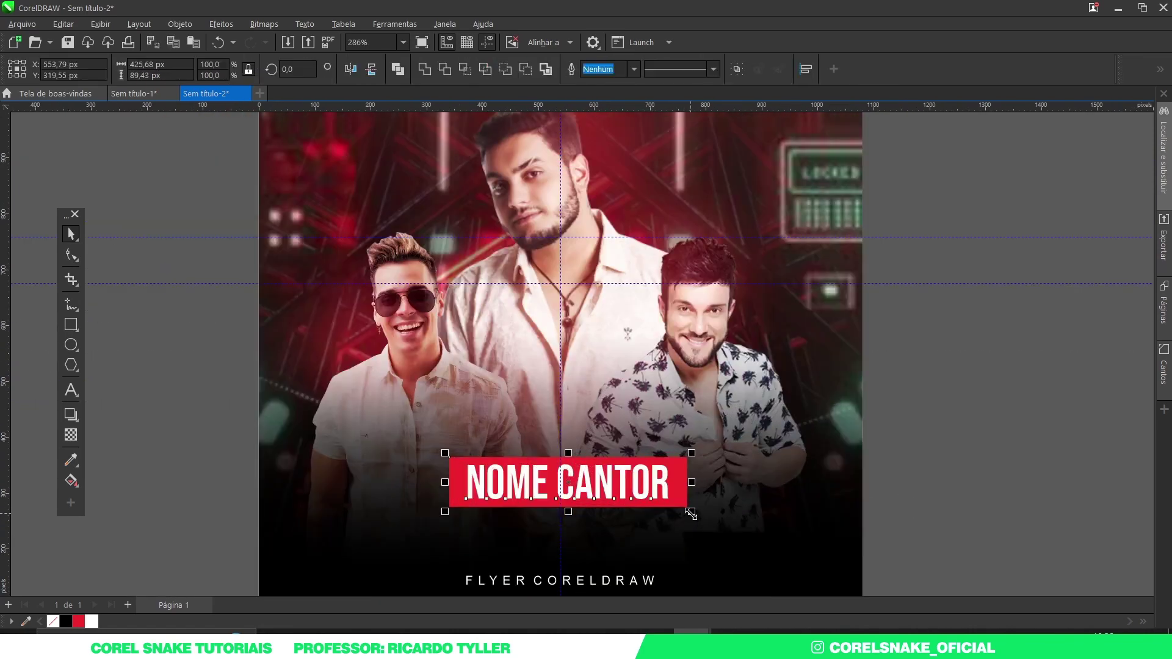
{"action": "scroll", "coordinate": [509, 450], "scroll_direction": "down", "scroll_amount": 2}
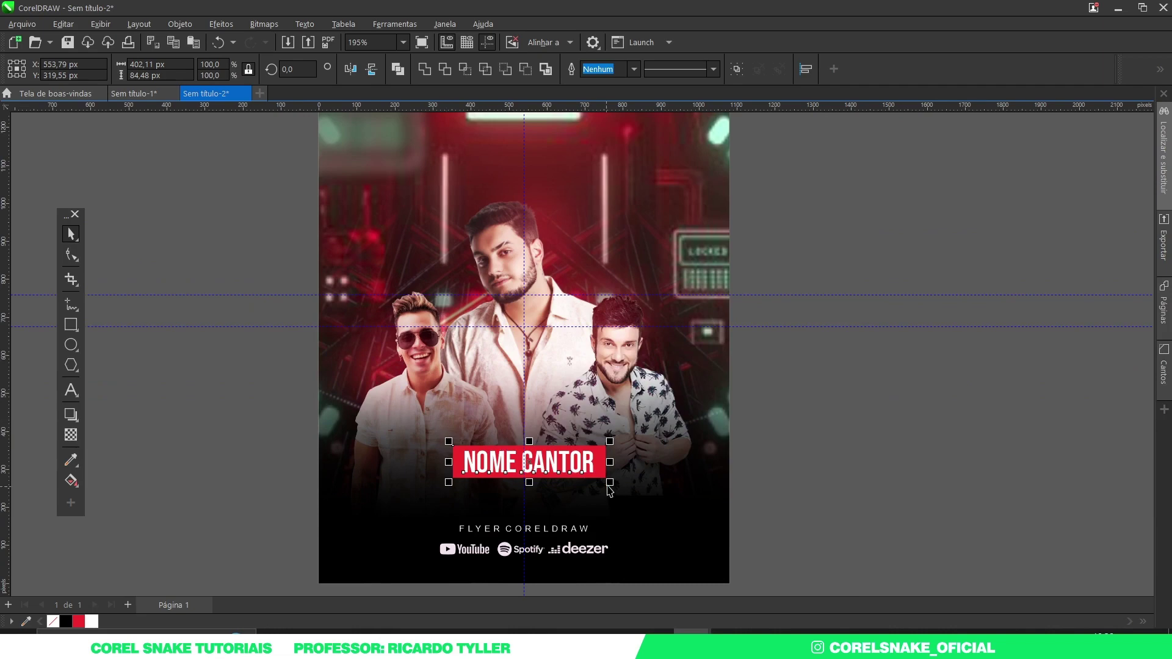
{"action": "left_click_drag", "start_coordinate": [610, 482], "coordinate": [618, 484]}
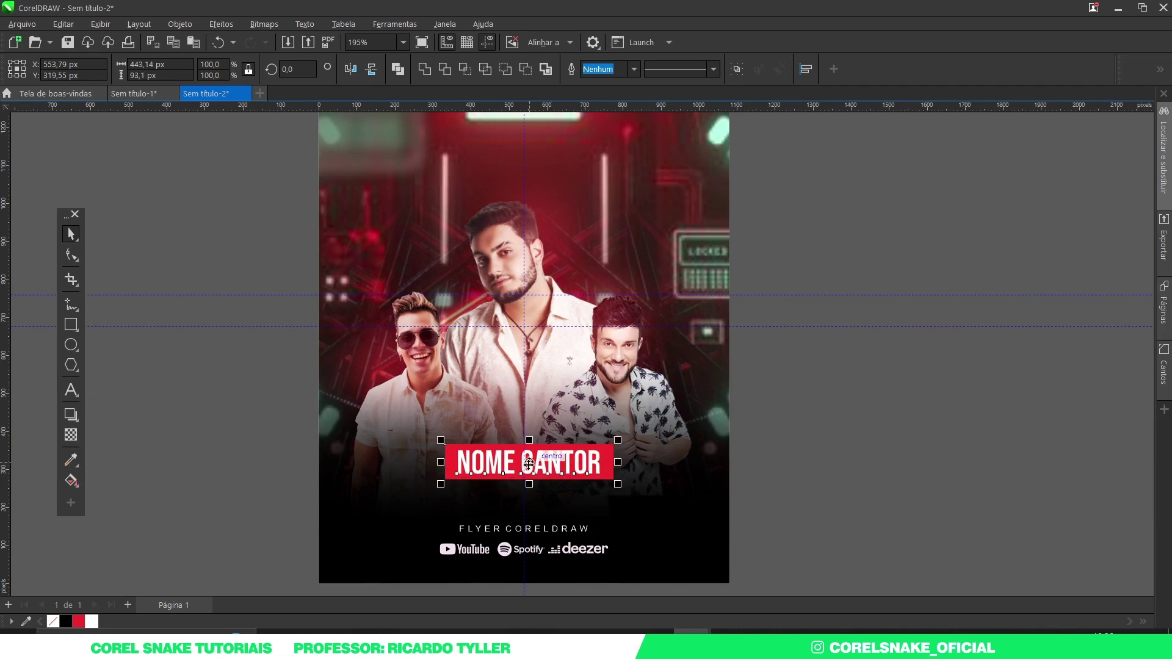
{"action": "key", "text": "Escape"}
- Duplicate the name label onto the chest of the singer with sunglasses and shrink the copy so its text is about 17.7 pt
{"action": "left_click_drag", "start_coordinate": [529, 467], "coordinate": [414, 431]}
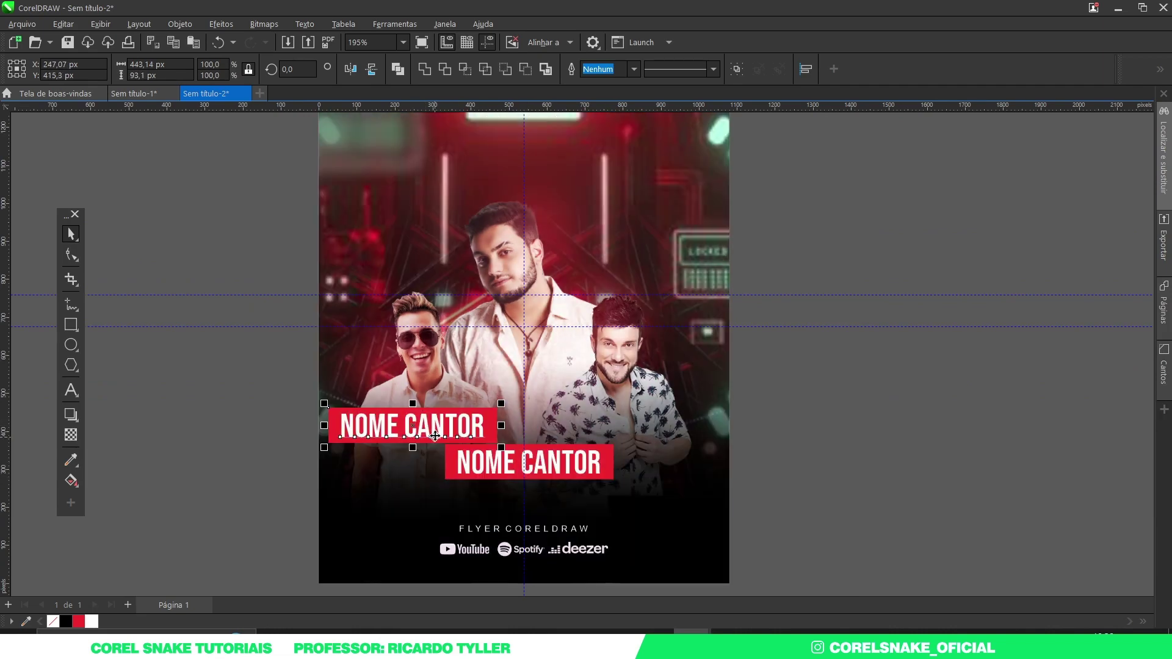
{"action": "left_click_drag", "start_coordinate": [503, 450], "coordinate": [487, 447]}
{"action": "left_click", "coordinate": [225, 442]}
- Replace the text of the duplicated label with "CANTOR AQUI"
{"action": "double_click", "coordinate": [376, 427]}
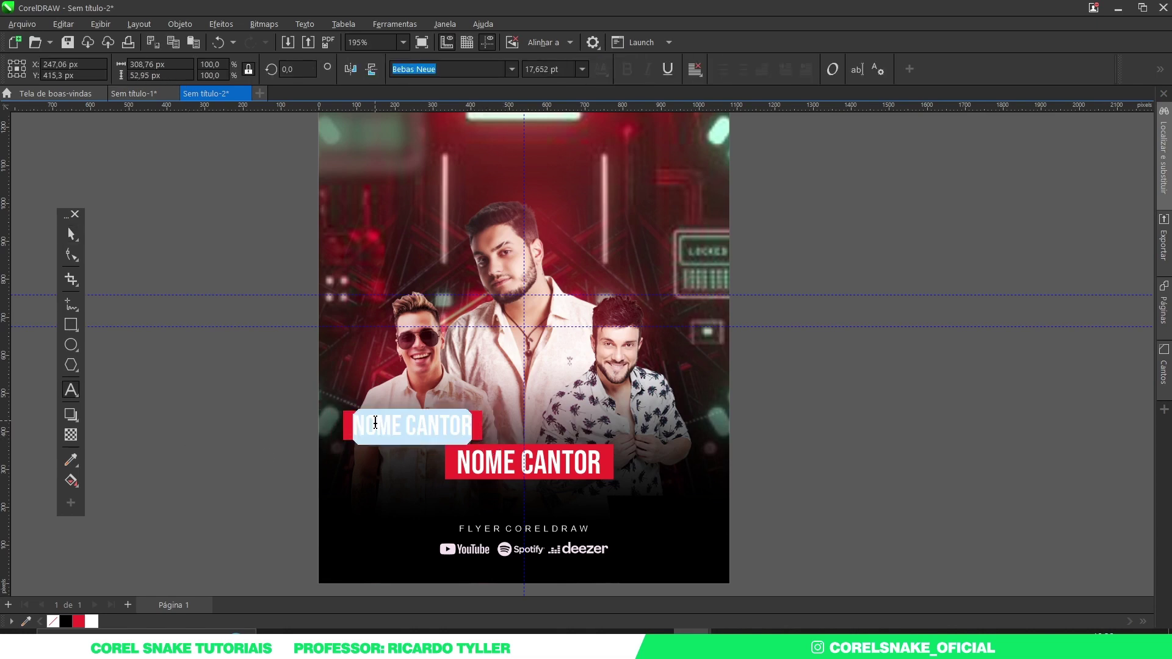
{"action": "type", "text": "CANTOR"}
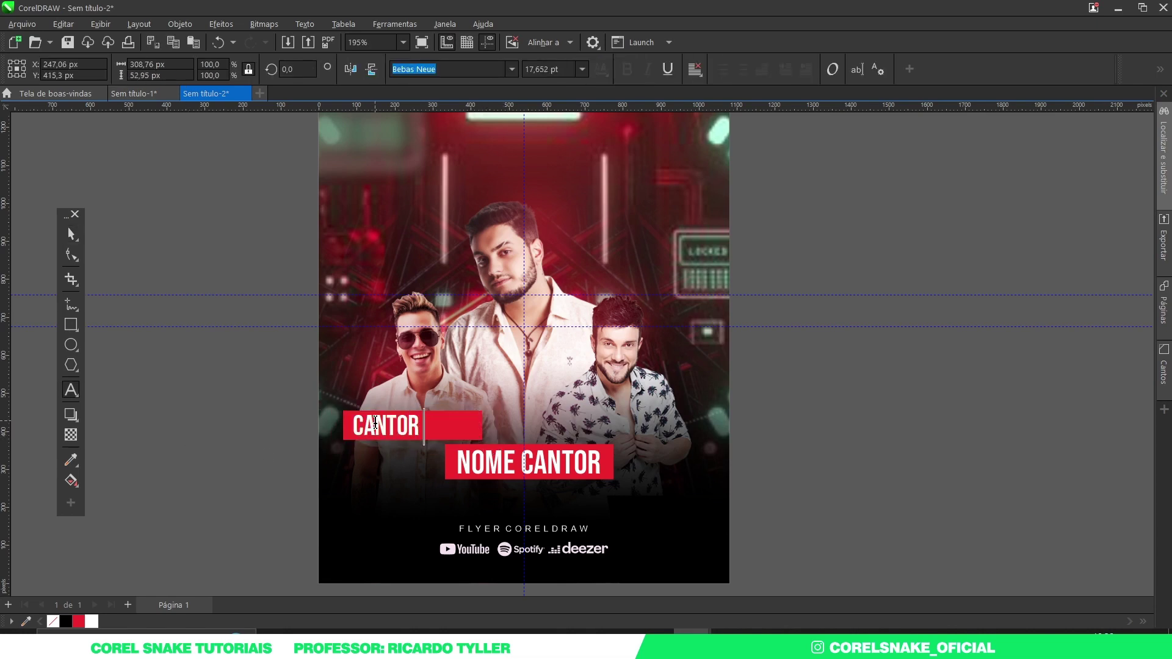
{"action": "type", "text": " AQUI"}
{"action": "left_click", "coordinate": [71, 234]}
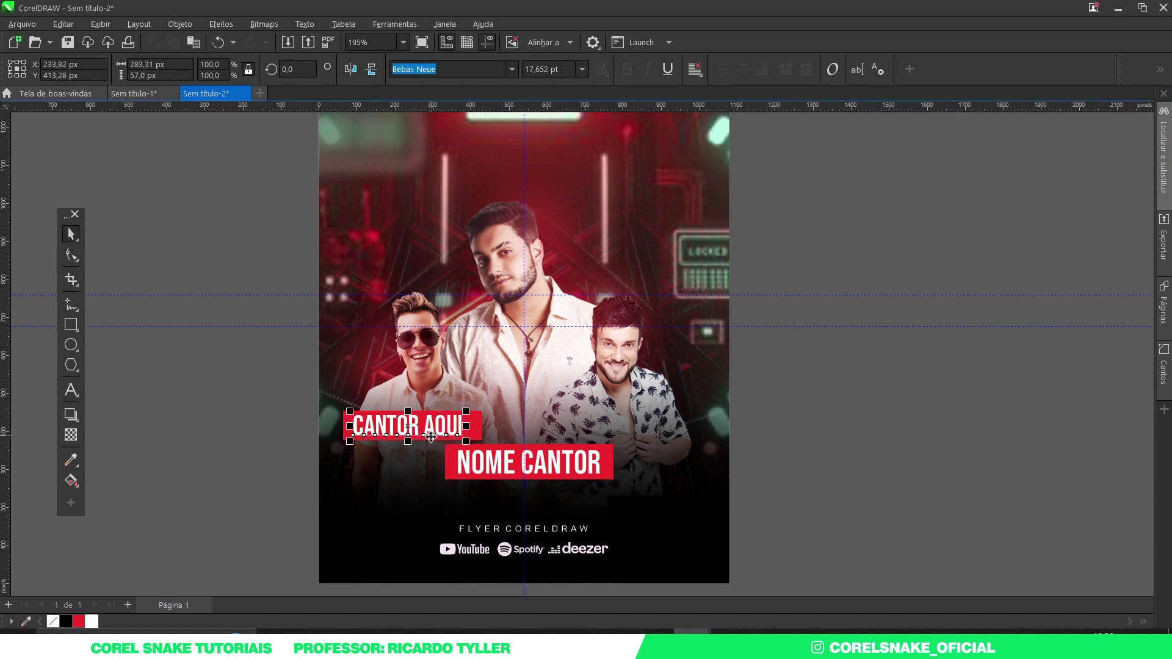
- Centre the CANTOR AQUI text on its rectangle and duplicate the label onto the chest of the singer in the patterned shirt
{"action": "left_click_drag", "start_coordinate": [240, 387], "coordinate": [504, 462]}
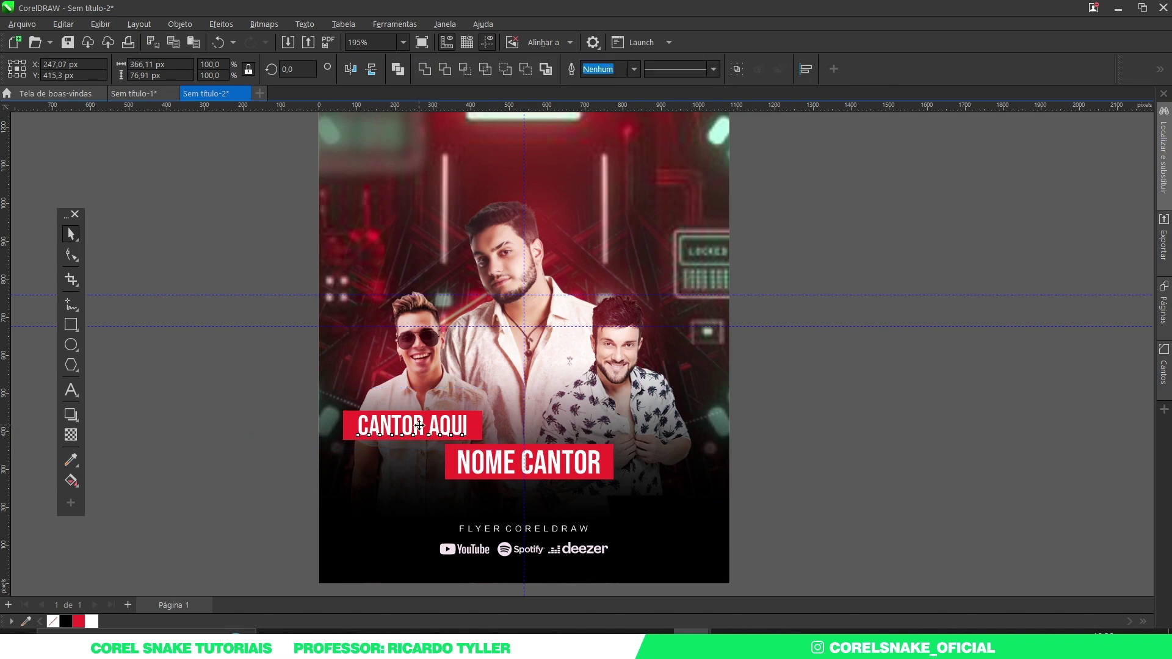
{"action": "left_click_drag", "start_coordinate": [438, 428], "coordinate": [638, 420]}
- Replace the text of the new label copy with "NOME AQUI" and centre it horizontally on its red rectangle
{"action": "double_click", "coordinate": [635, 420]}
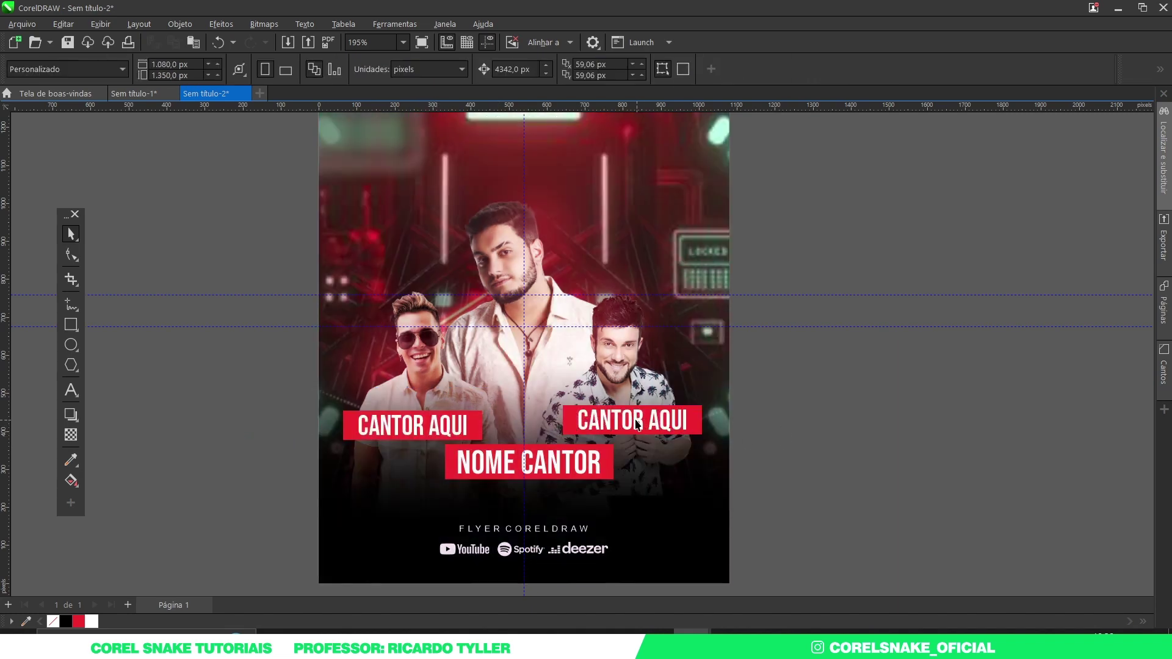
{"action": "key", "text": "ctrl+a"}
{"action": "type", "text": "NOME AQUI"}
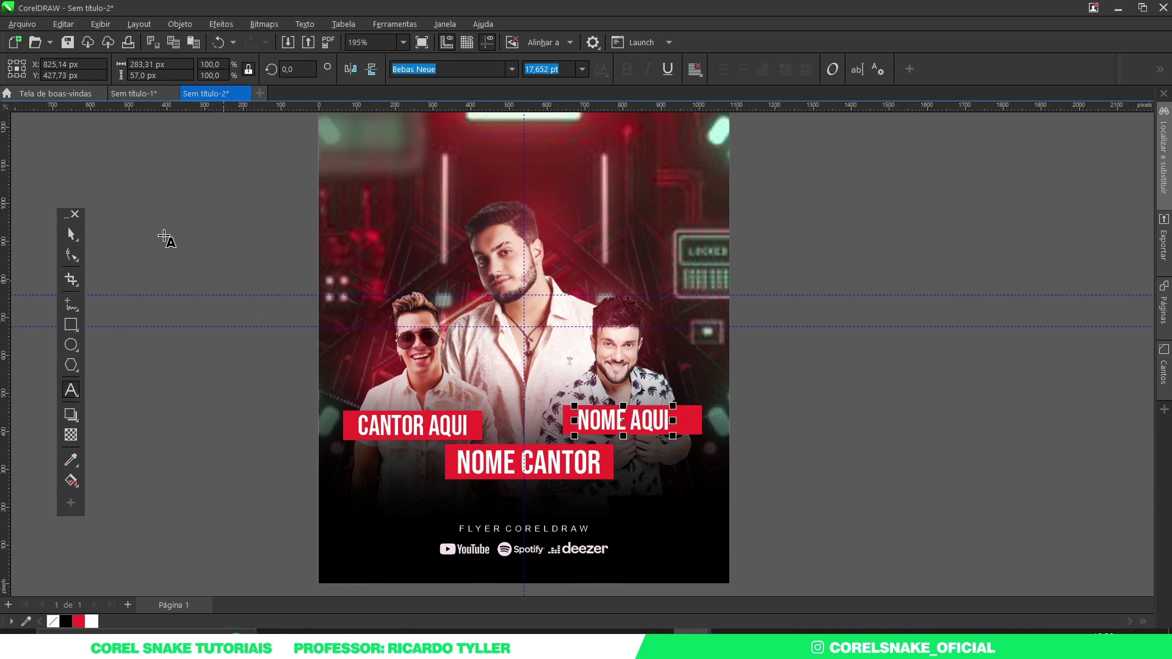
{"action": "left_click", "coordinate": [71, 234]}
{"action": "left_click", "coordinate": [692, 433], "text": "shift"}
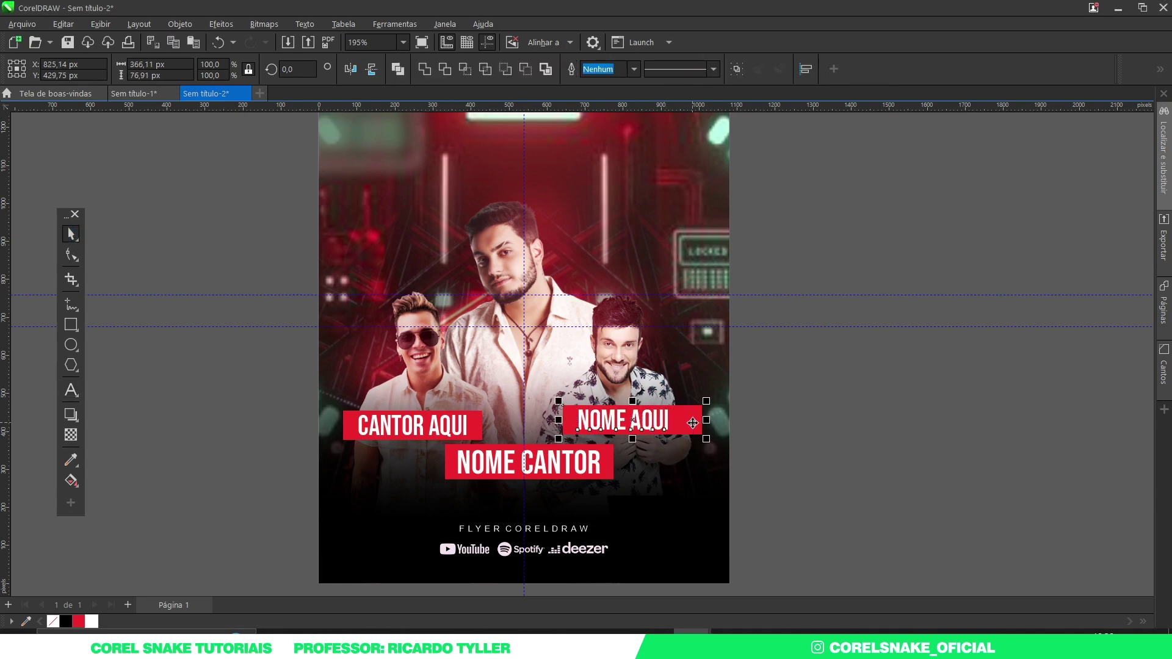
{"action": "key", "text": "c"}
{"action": "left_click", "coordinate": [824, 428]}
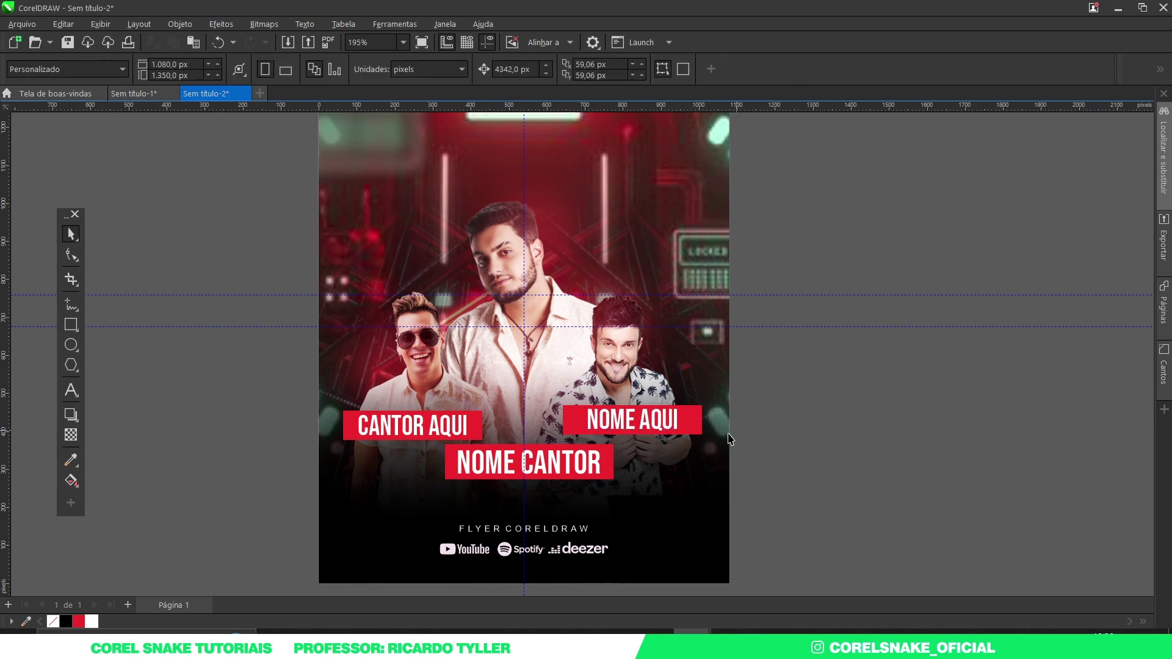
- Narrow the NOME AQUI rectangle to about 292 px and move the label level with the CANTOR AQUI label
{"action": "left_click", "coordinate": [687, 424]}
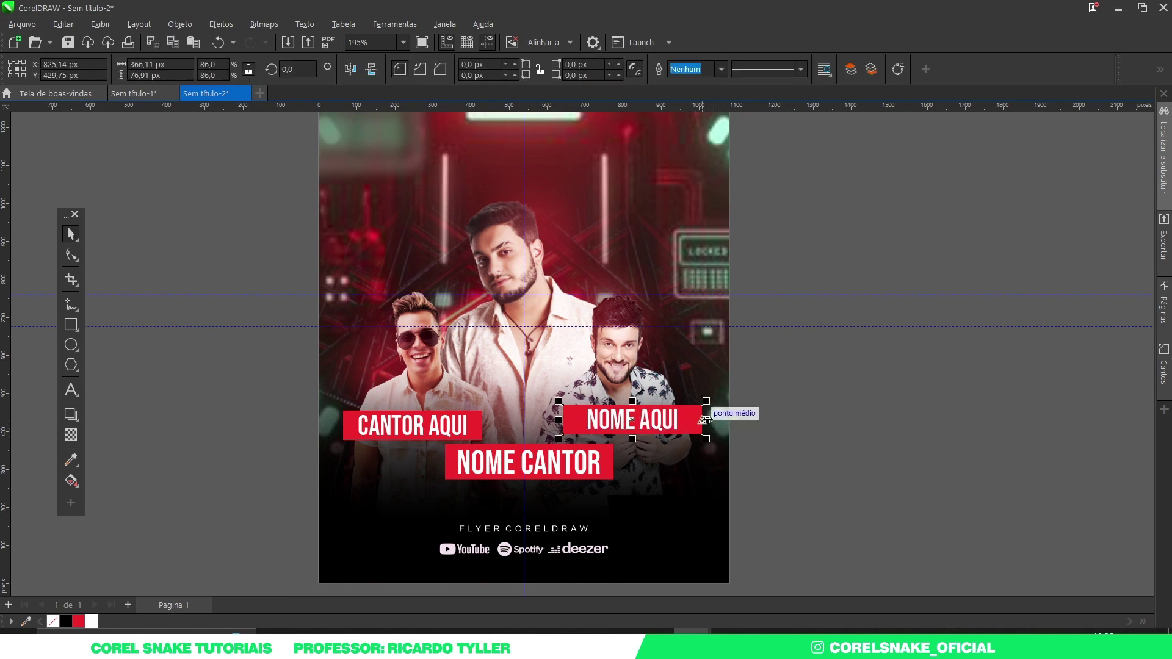
{"action": "left_click_drag", "start_coordinate": [821, 379], "coordinate": [550, 461]}
{"action": "left_click_drag", "start_coordinate": [633, 421], "coordinate": [648, 427]}
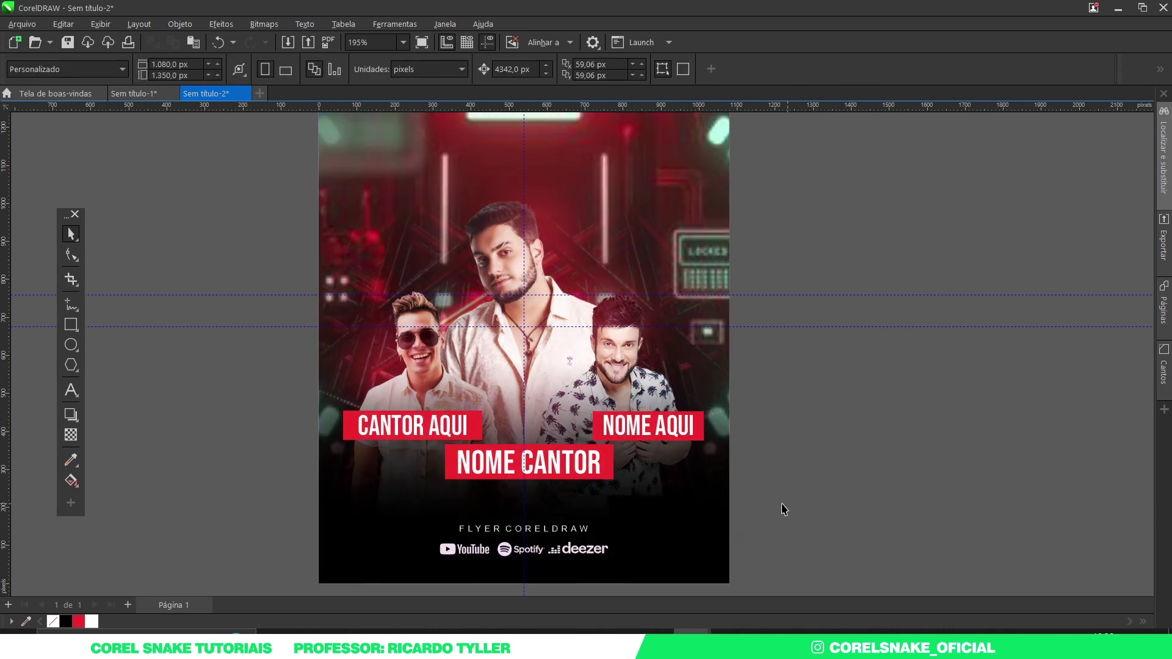
- Rotate the NOME CANTOR rectangle and text together counterclockwise by about 2.6°
{"action": "left_click_drag", "start_coordinate": [788, 503], "coordinate": [394, 431]}
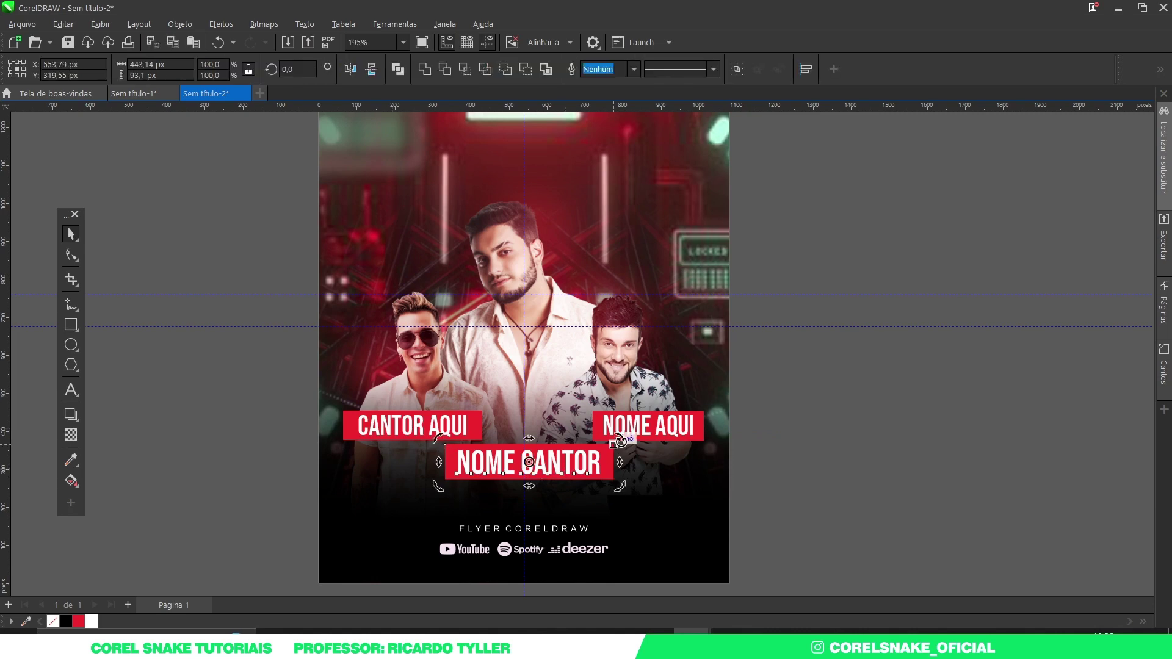
{"action": "left_click_drag", "start_coordinate": [623, 432], "coordinate": [622, 427]}
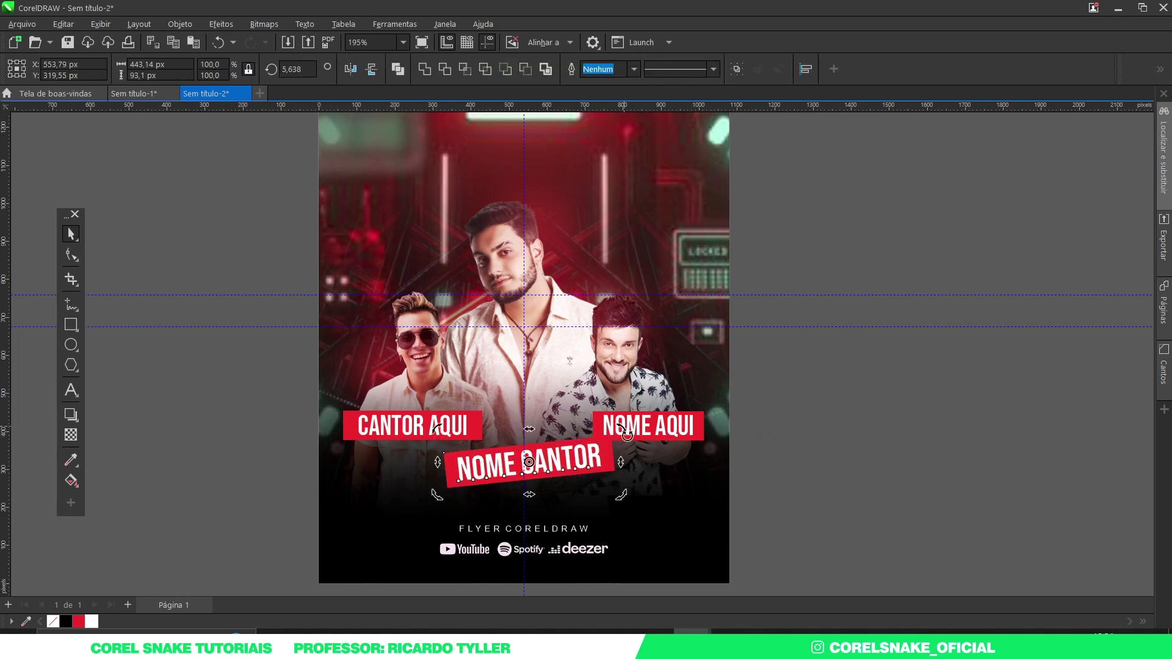
{"action": "left_click_drag", "start_coordinate": [623, 496], "coordinate": [620, 489]}
{"action": "left_click_drag", "start_coordinate": [256, 386], "coordinate": [498, 458]}
{"action": "left_click", "coordinate": [482, 427]}
{"action": "left_click_drag", "start_coordinate": [488, 407], "coordinate": [496, 411]}
{"action": "key", "text": "ctrl+z"}
- Narrow the CANTOR AQUI rectangle to about 336 px and tilt the whole label clockwise by about 3°
{"action": "scroll", "coordinate": [341, 425], "scroll_direction": "up", "scroll_amount": 1}
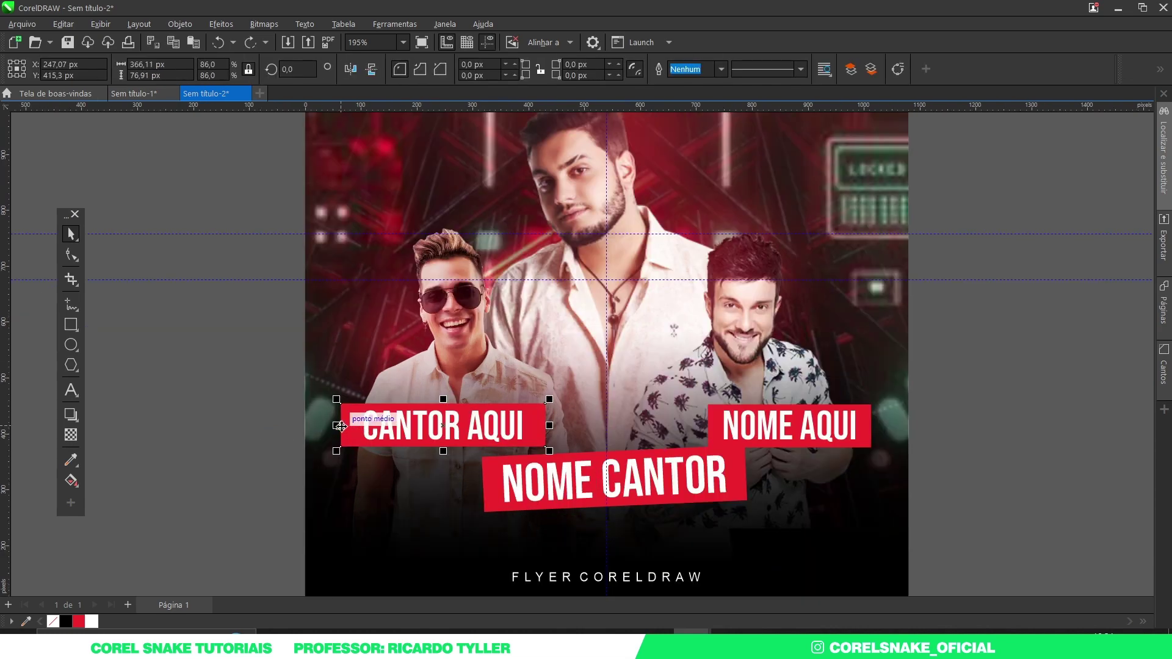
{"action": "left_click_drag", "start_coordinate": [341, 426], "coordinate": [345, 424]}
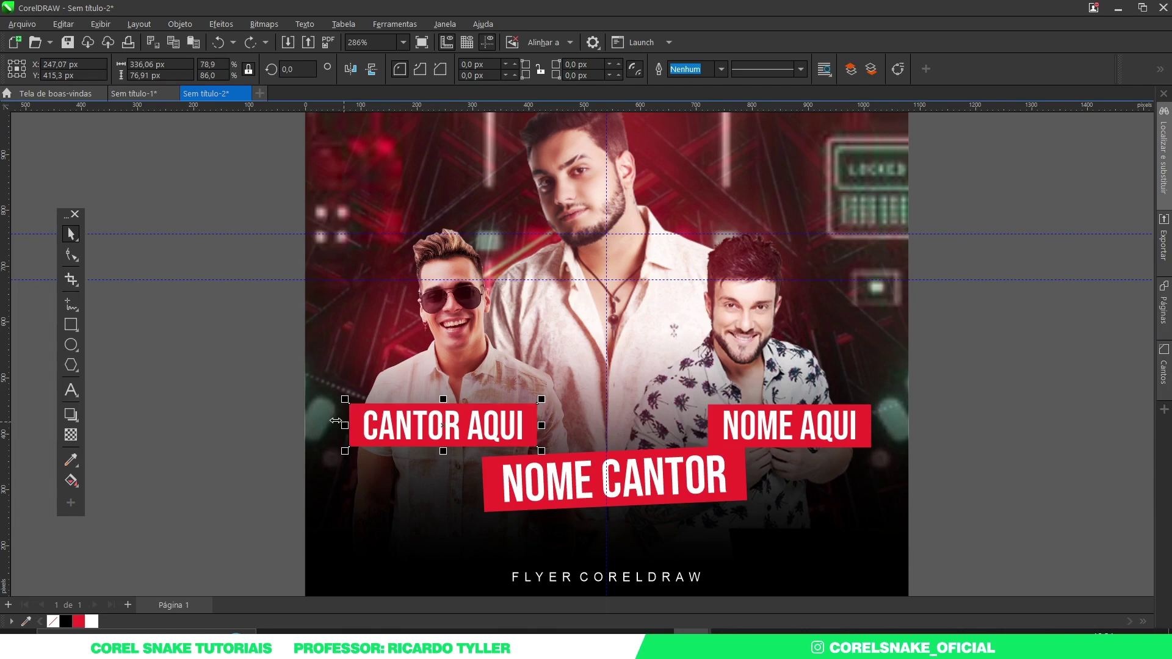
{"action": "left_click_drag", "start_coordinate": [171, 353], "coordinate": [574, 470]}
{"action": "left_click", "coordinate": [540, 421]}
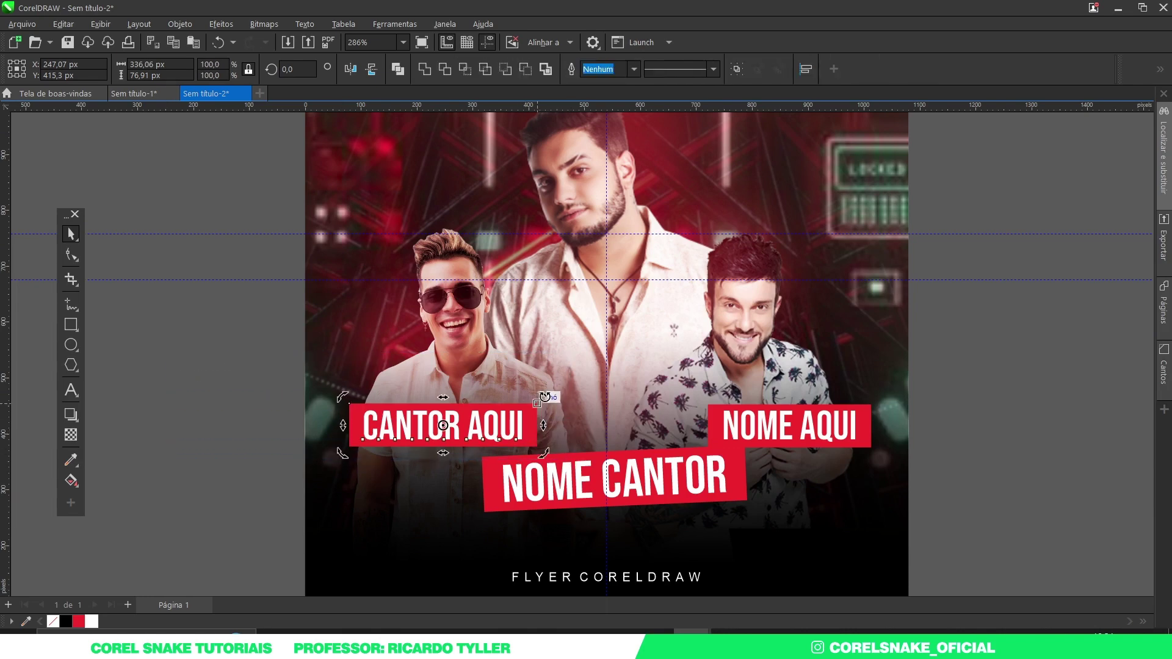
{"action": "left_click_drag", "start_coordinate": [544, 398], "coordinate": [553, 402]}
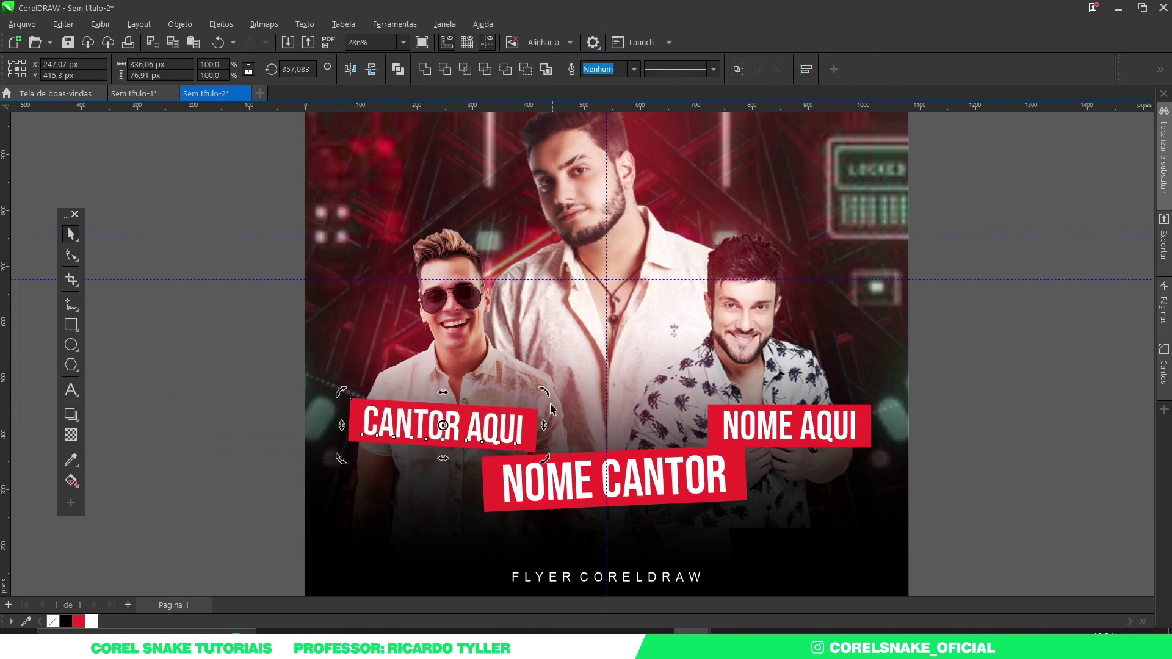
{"action": "left_click", "coordinate": [211, 408]}
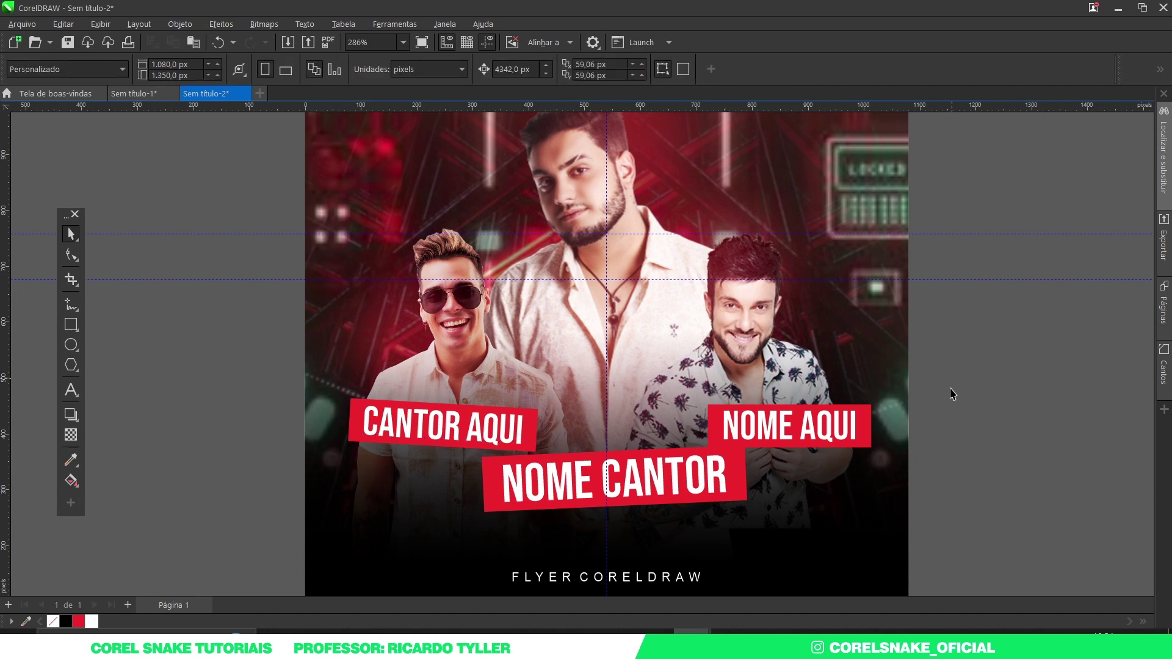
- Tilt the NOME AQUI rectangle and text together clockwise by about 5°
{"action": "left_click_drag", "start_coordinate": [952, 394], "coordinate": [722, 459]}
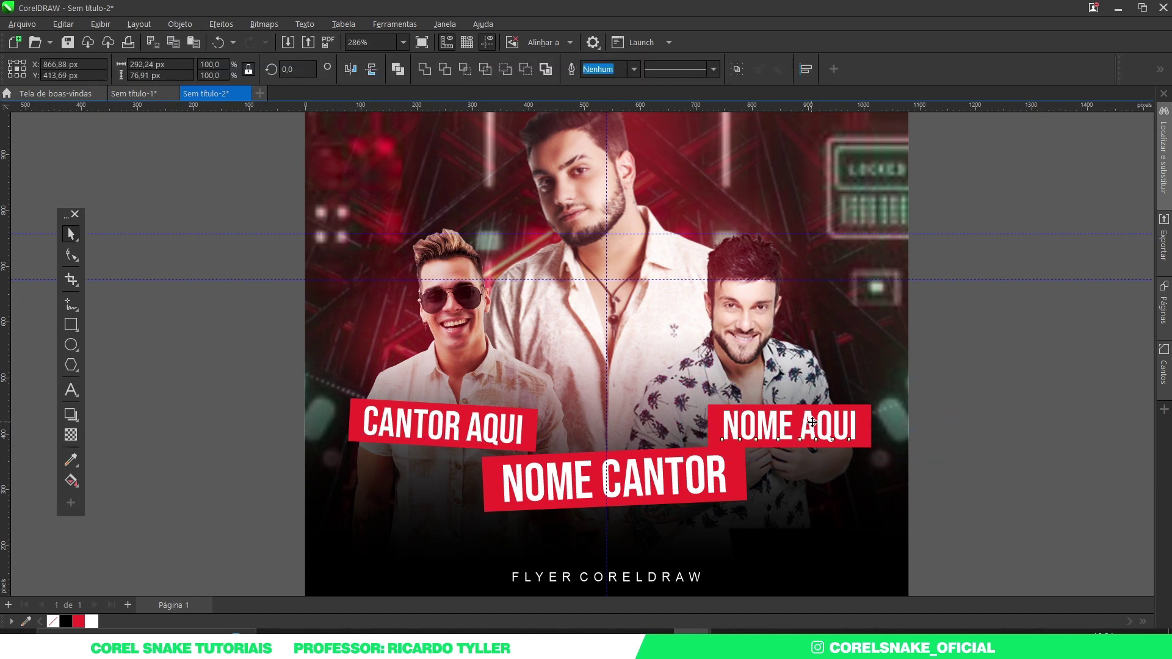
{"action": "left_click", "coordinate": [812, 421]}
{"action": "left_click_drag", "start_coordinate": [872, 401], "coordinate": [883, 408]}
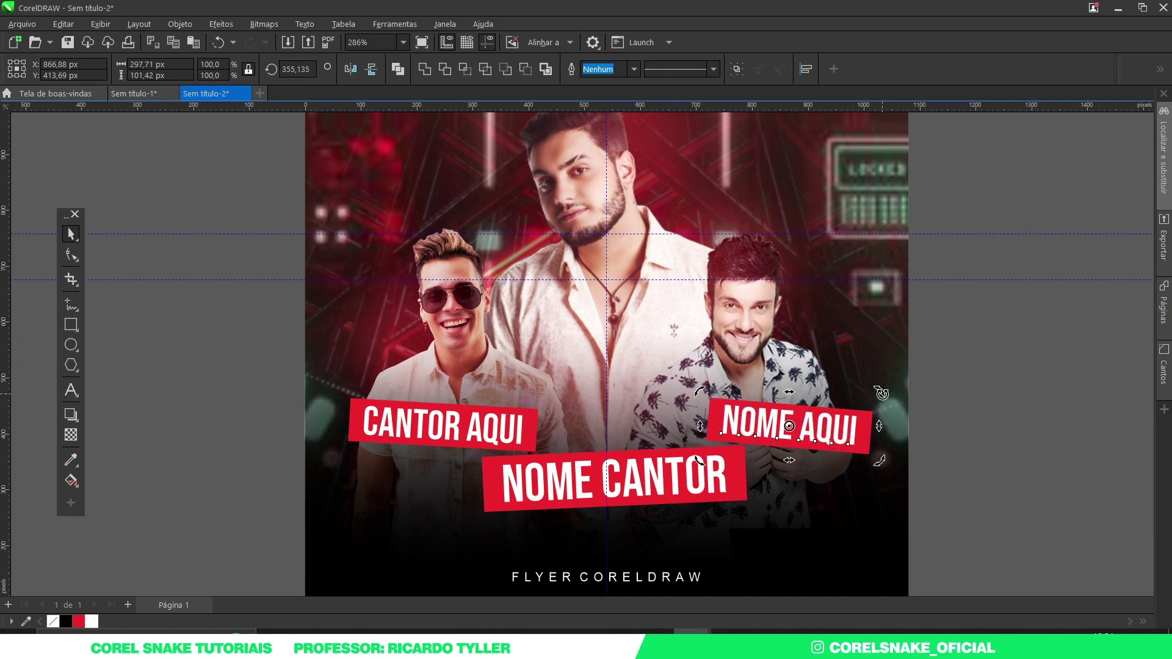
{"action": "key", "text": "Escape"}
{"action": "scroll", "coordinate": [523, 396], "scroll_direction": "down", "scroll_amount": 4}
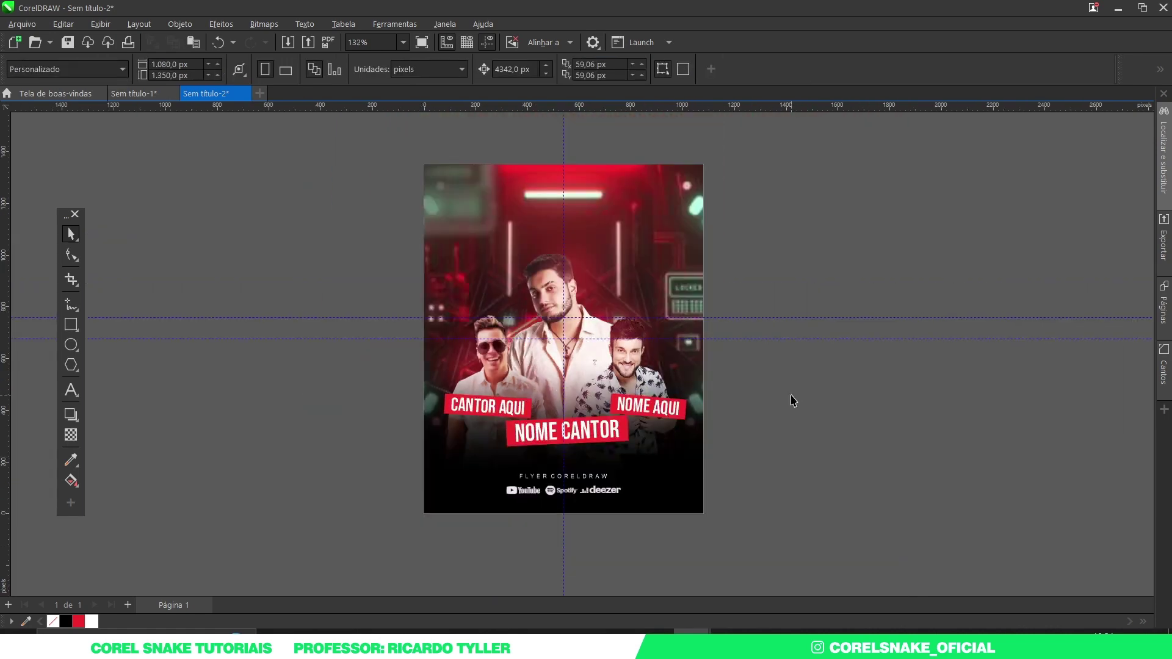
{"action": "key", "text": "shift+F4"}
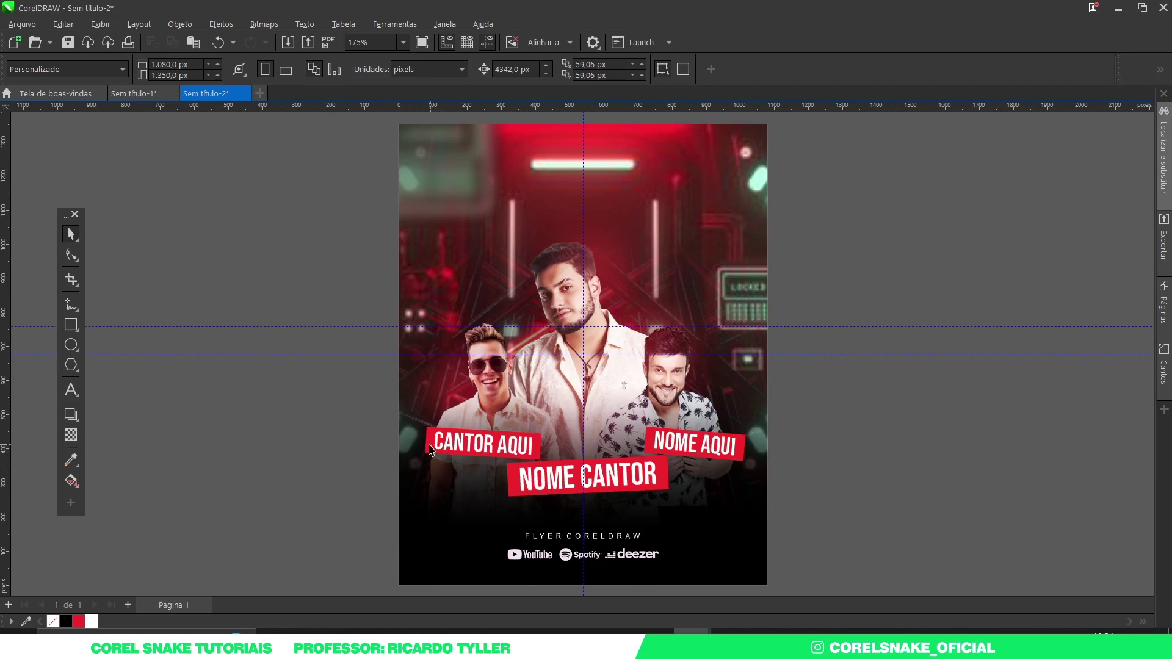
- Fill the rectangles behind CANTOR AQUI and NOME AQUI with white
{"action": "left_click", "coordinate": [431, 450]}
{"action": "left_click", "coordinate": [92, 621]}
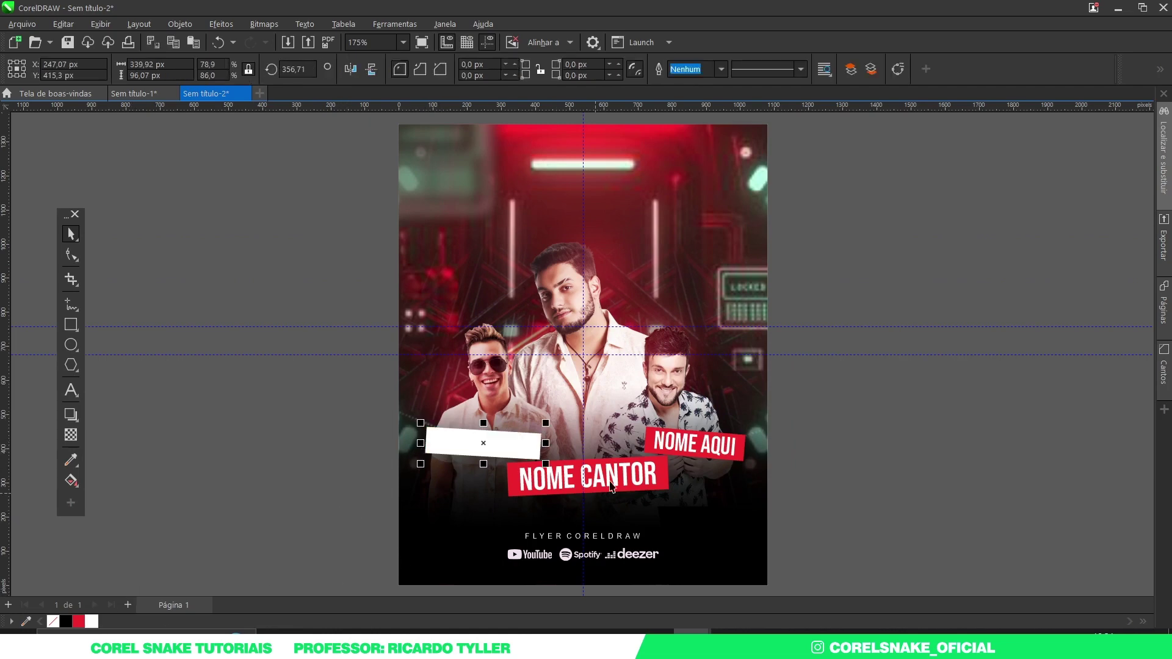
{"action": "left_click", "coordinate": [651, 450]}
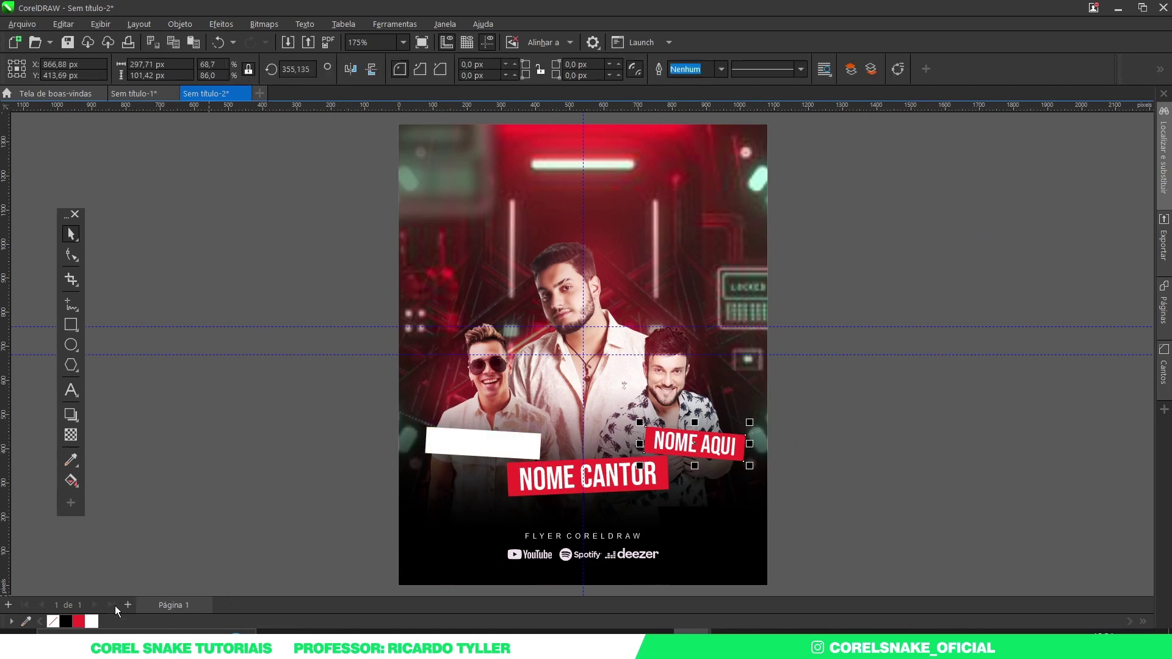
{"action": "left_click", "coordinate": [92, 621]}
- Colour the CANTOR AQUI and NOME AQUI texts black
{"action": "left_click_drag", "start_coordinate": [280, 389], "coordinate": [542, 482]}
{"action": "left_click_drag", "start_coordinate": [845, 403], "coordinate": [646, 475]}
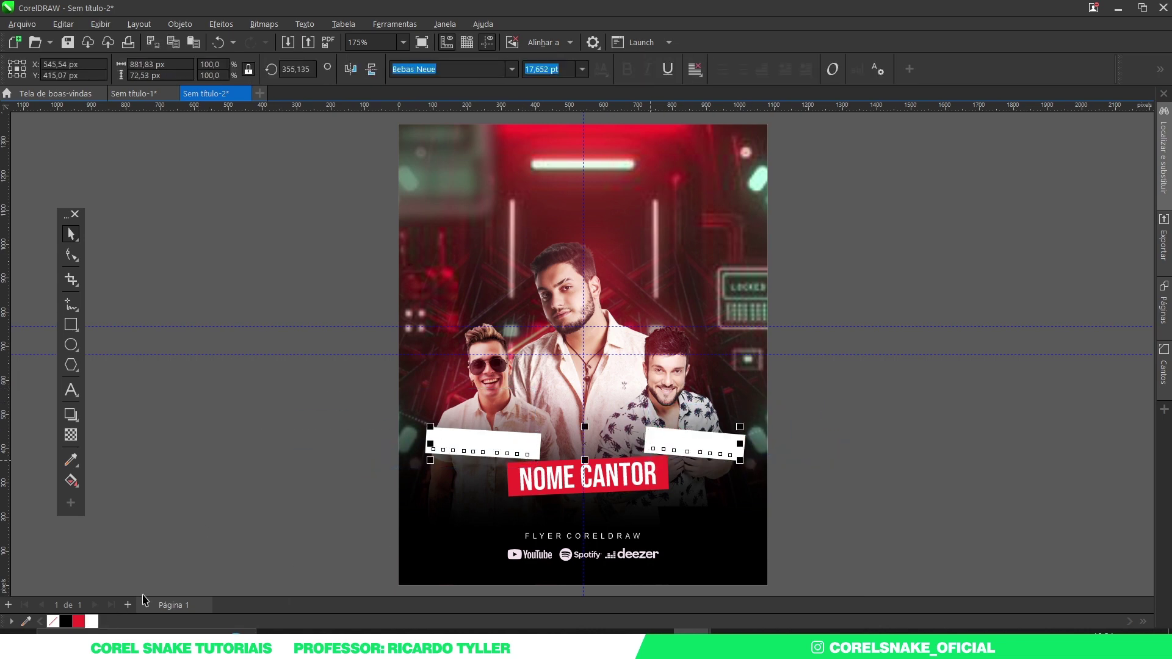
{"action": "left_click", "coordinate": [64, 622]}
{"action": "key", "text": "Escape"}
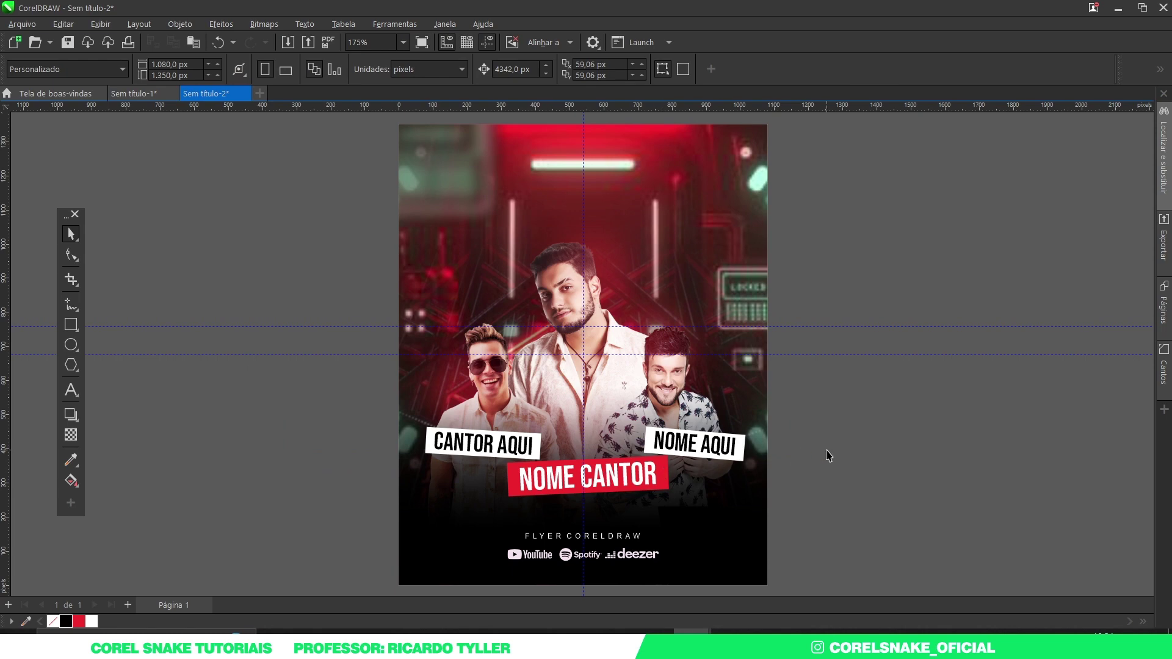
- Add a red copy of the CANTOR AQUI rectangle behind the white one, about 324 × 81 px and rotated to about 359.3°
{"action": "scroll", "coordinate": [452, 461], "scroll_direction": "up", "scroll_amount": 4}
{"action": "left_click", "coordinate": [406, 450]}
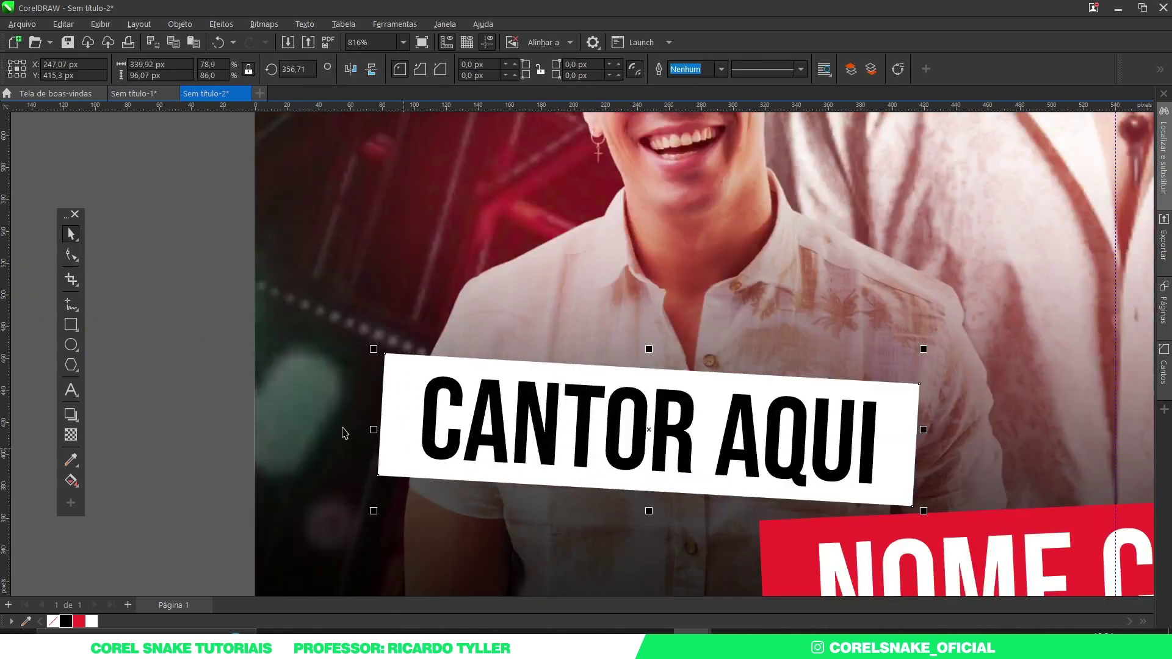
{"action": "key", "text": "Delete"}
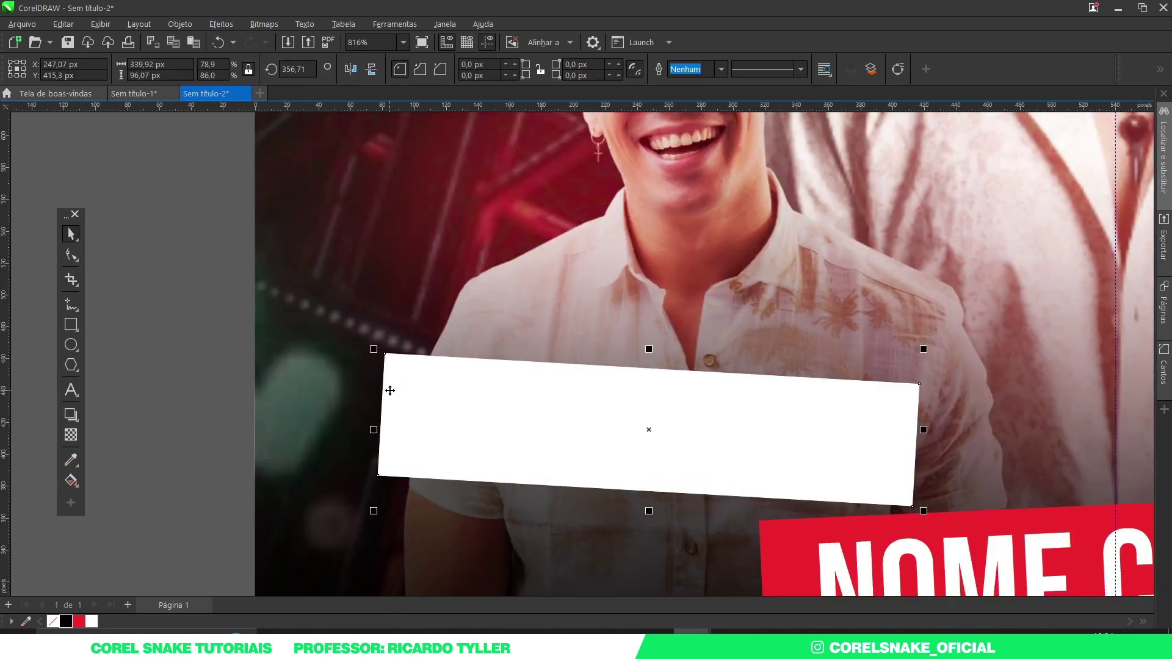
{"action": "left_click", "coordinate": [414, 398]}
{"action": "left_click_drag", "start_coordinate": [374, 430], "coordinate": [400, 453]}
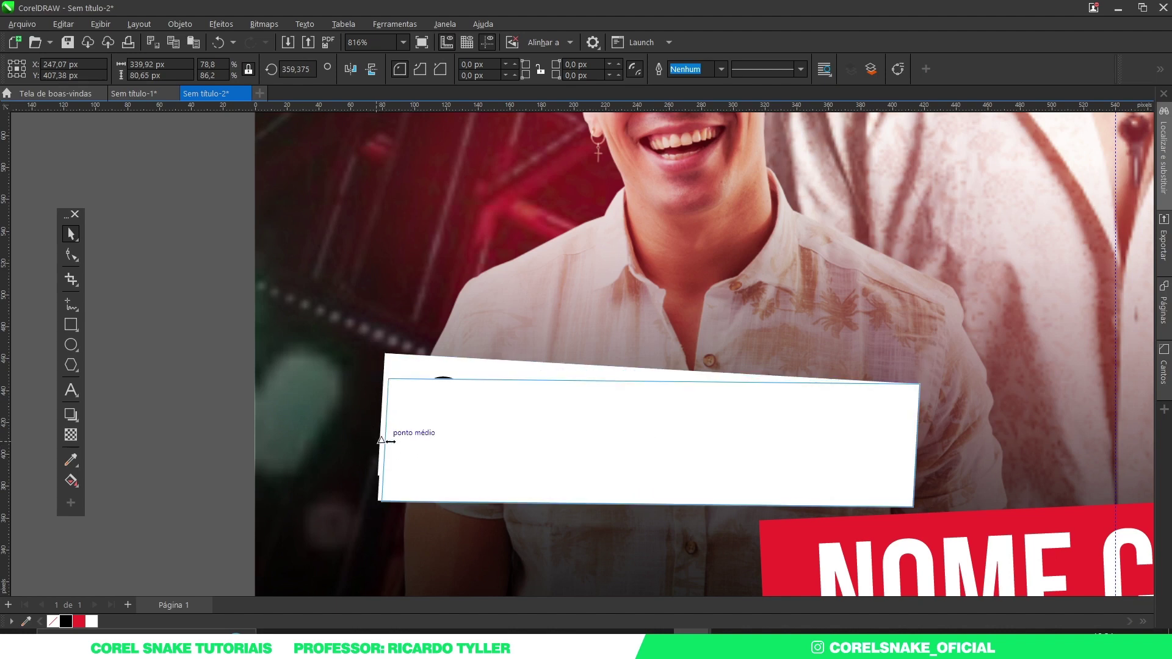
{"action": "left_click", "coordinate": [80, 622]}
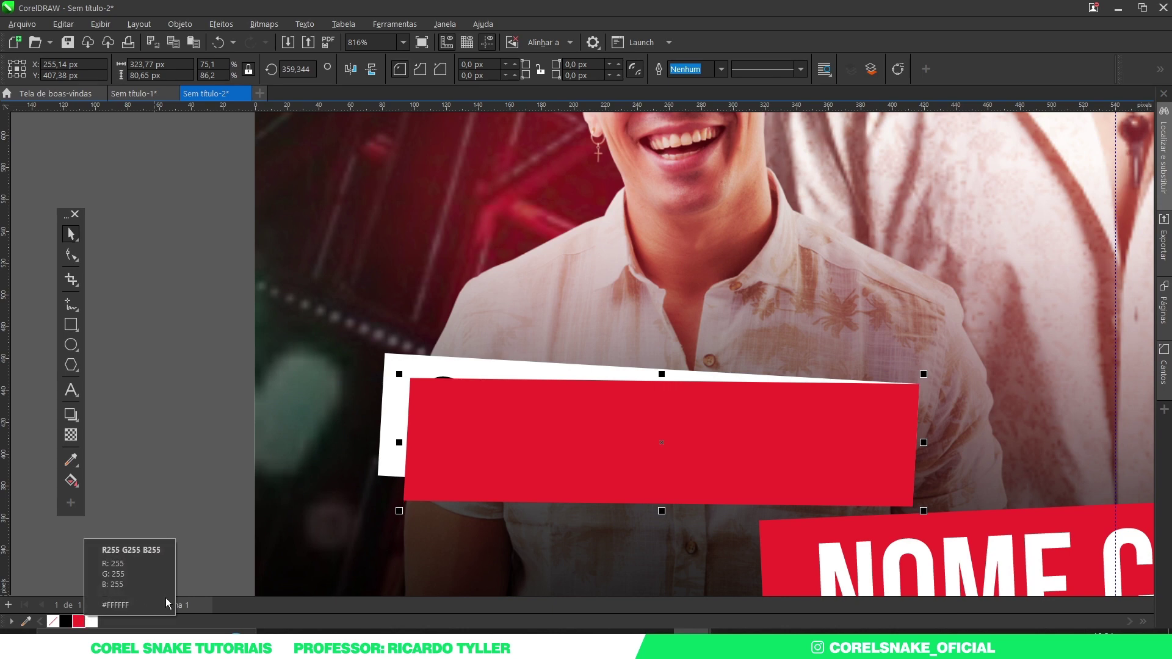
{"action": "key", "text": "ctrl+Page_Down"}
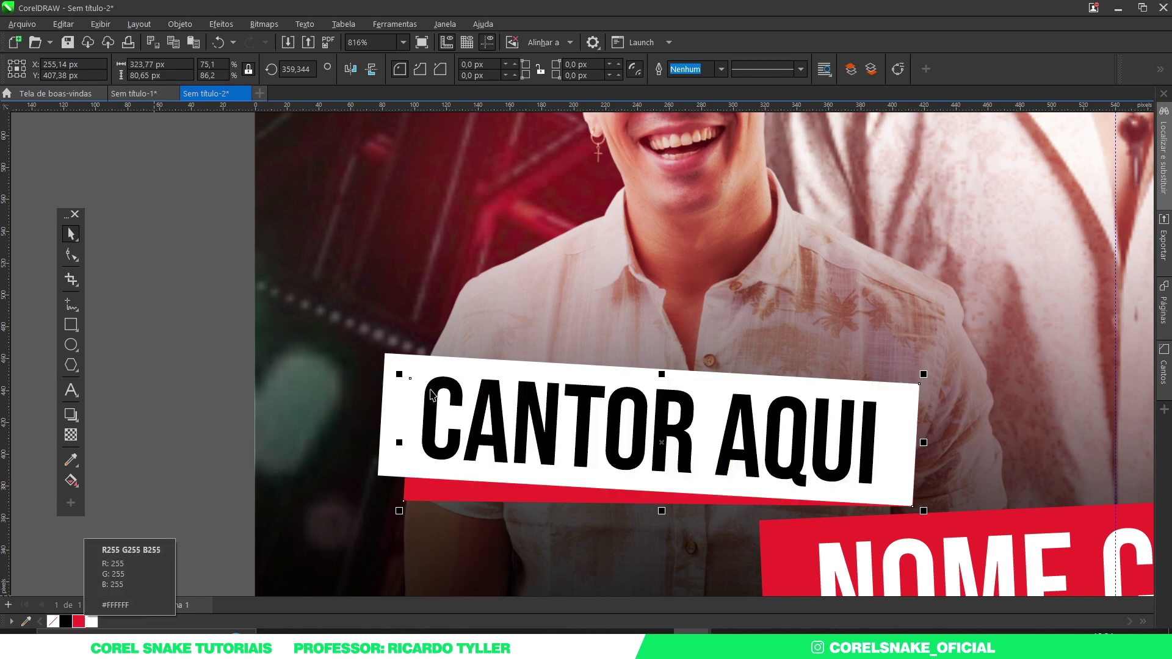
- Add a red copy of the NOME AQUI rectangle behind the white one, about 289 × 89 px and rotated to about 357.6°
{"action": "scroll", "coordinate": [401, 405], "scroll_direction": "down", "scroll_amount": 3}
{"action": "scroll", "coordinate": [926, 420], "scroll_direction": "up", "scroll_amount": 2}
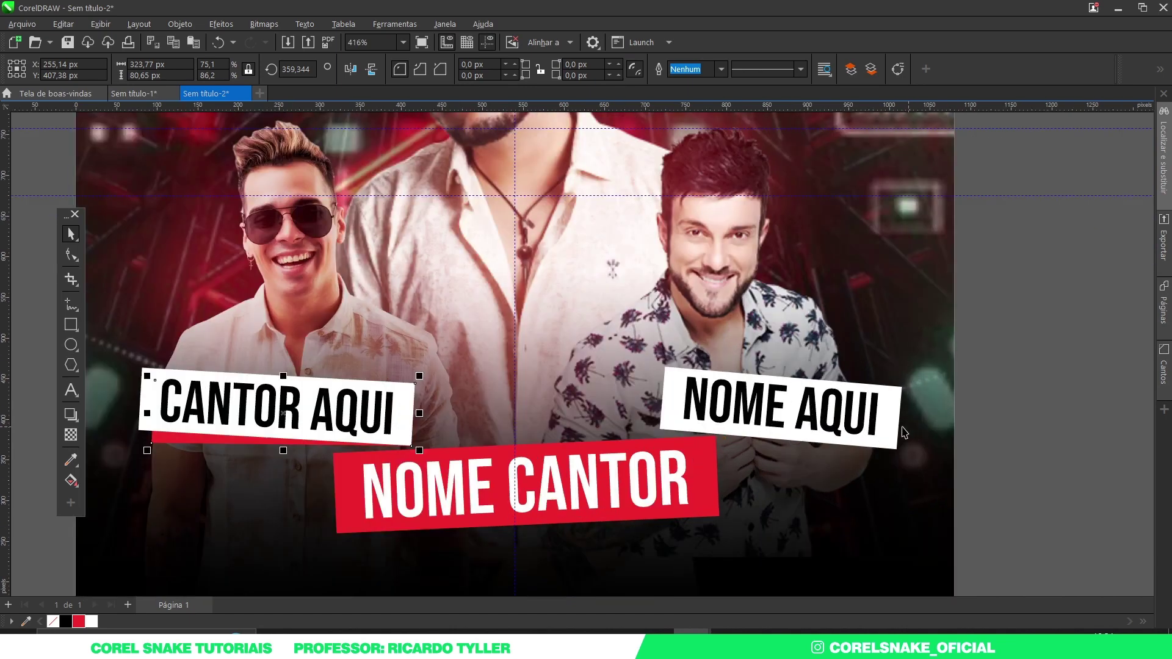
{"action": "left_click", "coordinate": [905, 420]}
{"action": "scroll", "coordinate": [910, 417], "scroll_direction": "up", "scroll_amount": 2}
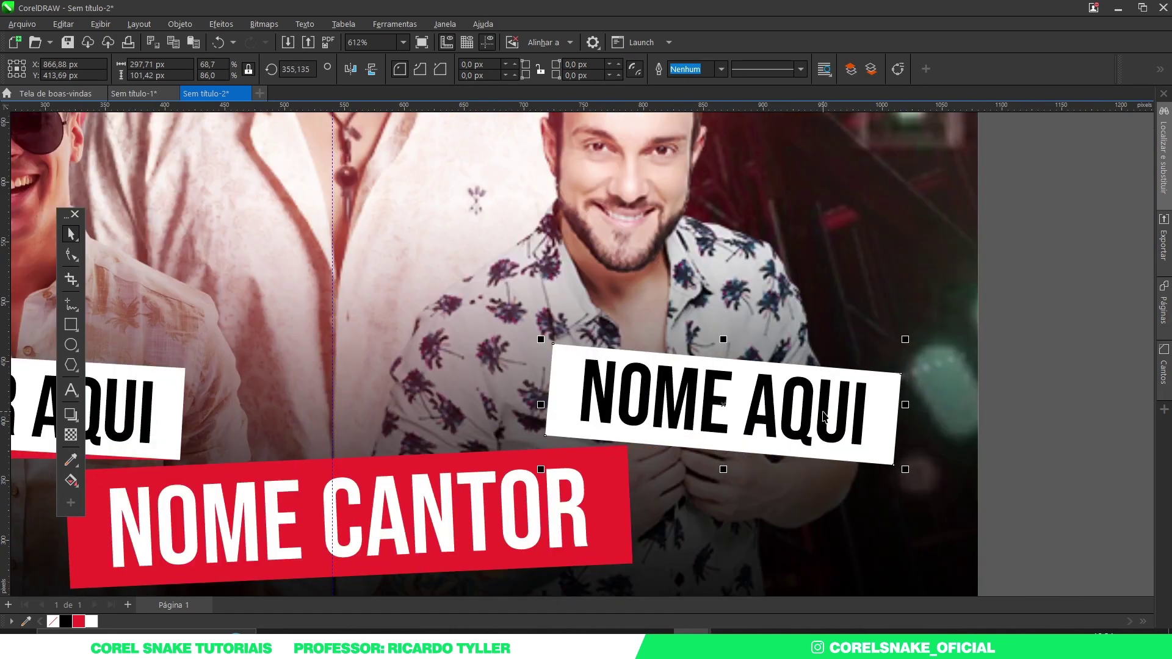
{"action": "key", "text": "ctrl+Page_Down"}
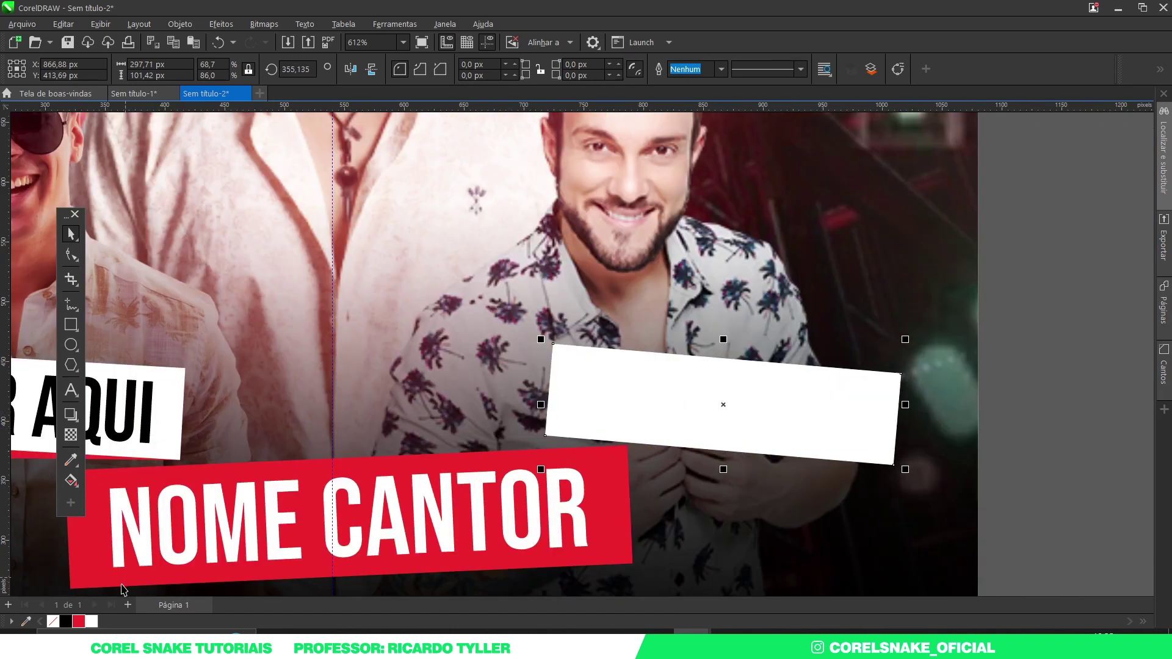
{"action": "left_click", "coordinate": [823, 394]}
{"action": "mouse_move", "coordinate": [909, 406]}
{"action": "left_mouse_down"}
{"action": "mouse_move", "coordinate": [905, 388]}
{"action": "mouse_move", "coordinate": [895, 397]}
{"action": "left_mouse_up"}
{"action": "left_click", "coordinate": [78, 621]}
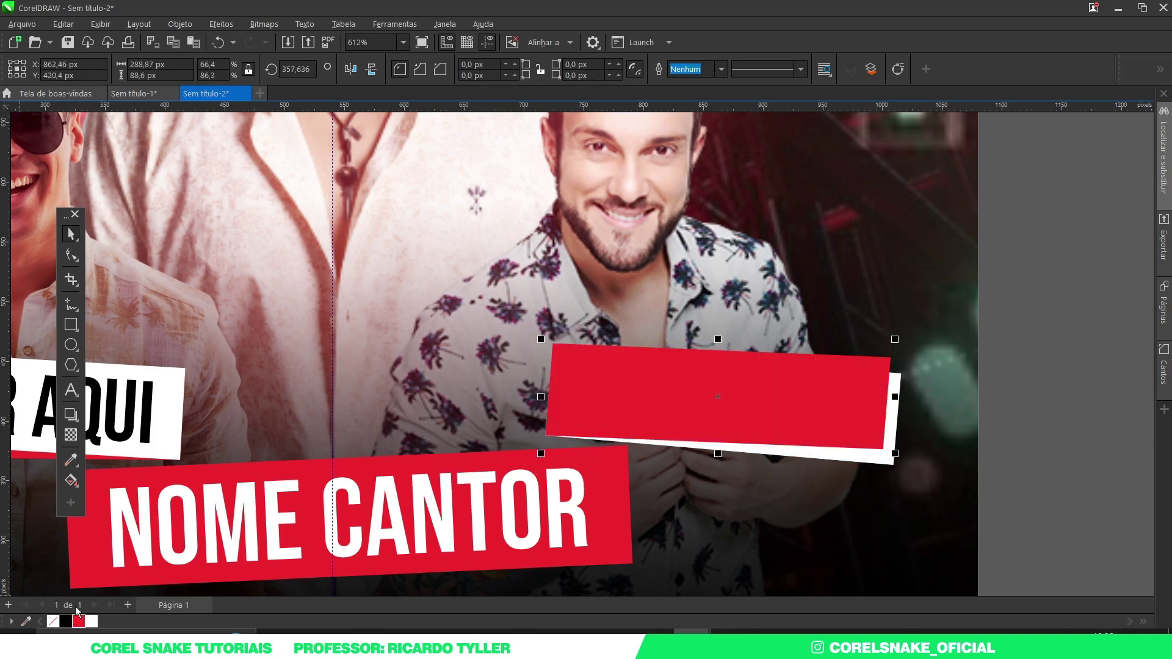
{"action": "key", "text": "ctrl+Page_Down"}
{"action": "key", "text": "ctrl+Page_Down"}
{"action": "key", "text": "shift+F4"}
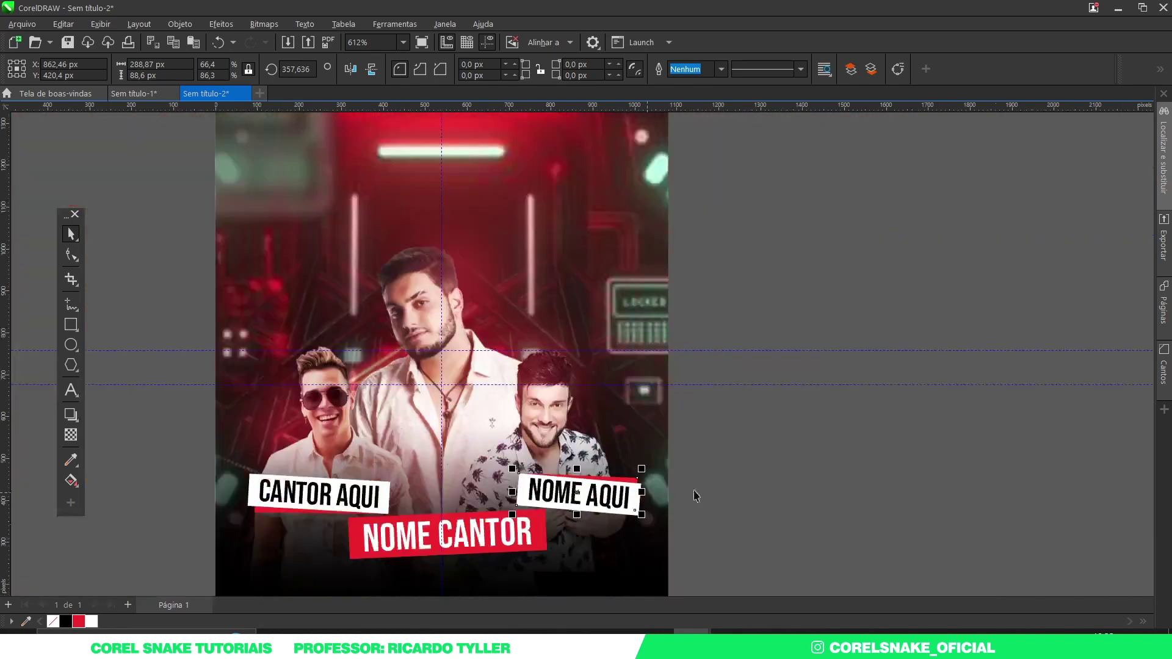
{"action": "left_click", "coordinate": [793, 492]}
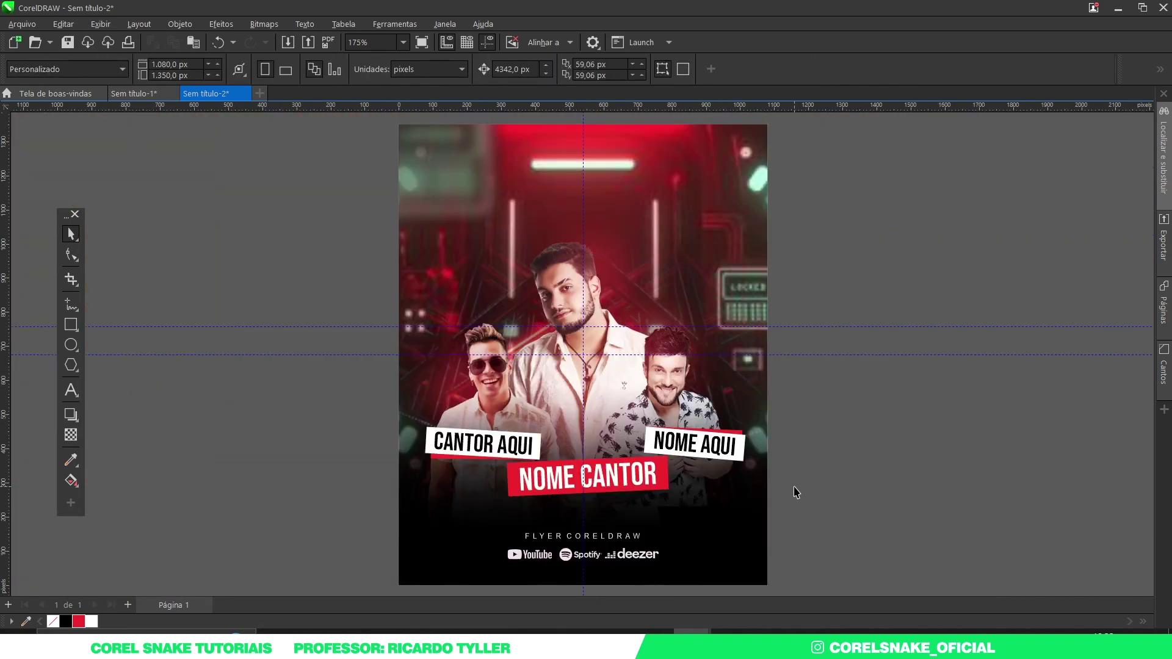
- Move all three singer name labels together slightly down the flyer
{"action": "left_click_drag", "start_coordinate": [858, 384], "coordinate": [381, 525]}
{"action": "left_click_drag", "start_coordinate": [561, 491], "coordinate": [556, 489]}
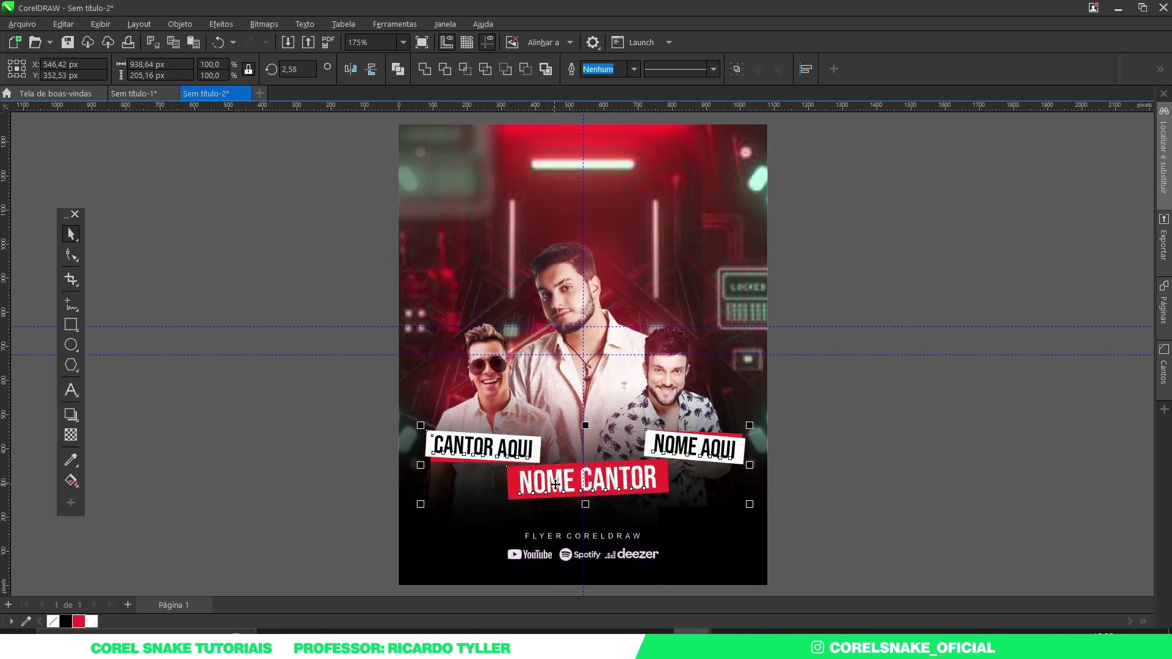
{"action": "left_click", "coordinate": [864, 502]}
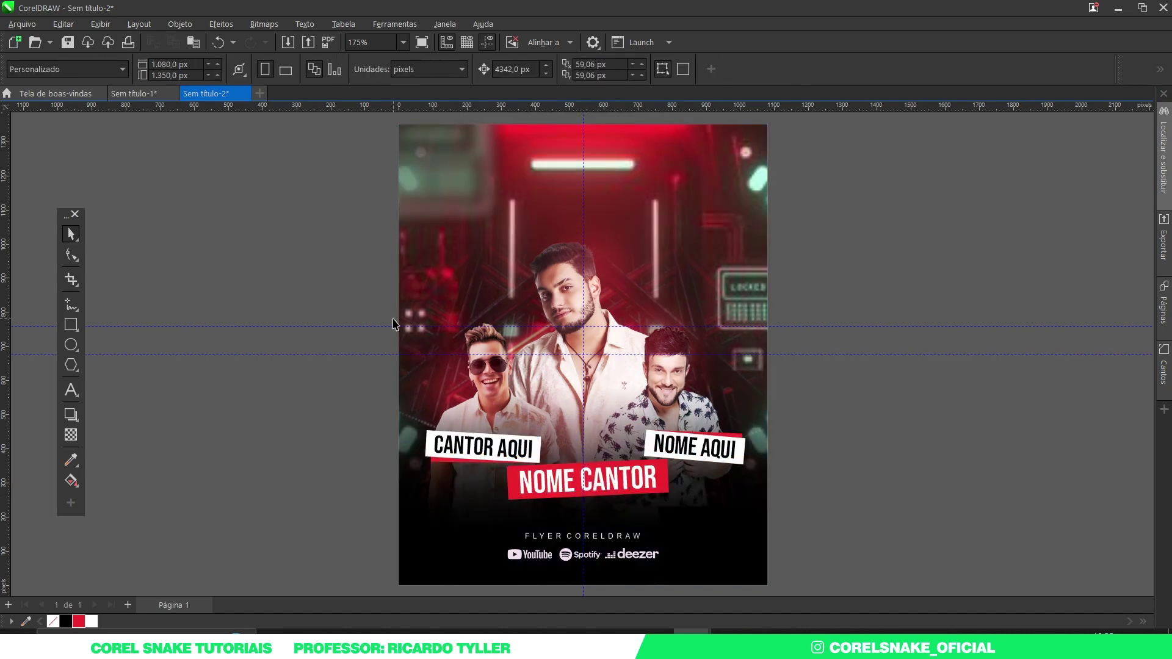
- Show the Objects list of the flyer's layer contents
{"action": "left_click_drag", "start_coordinate": [303, 222], "coordinate": [846, 522]}
{"action": "left_click", "coordinate": [560, 264]}
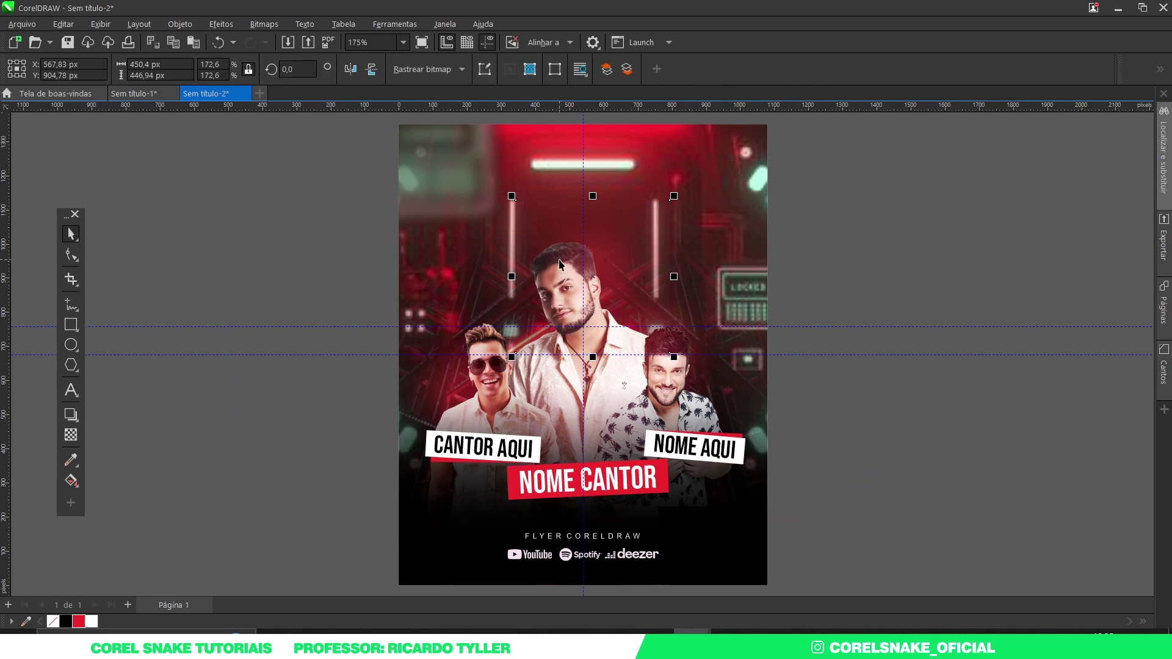
{"action": "left_click", "coordinate": [448, 25]}
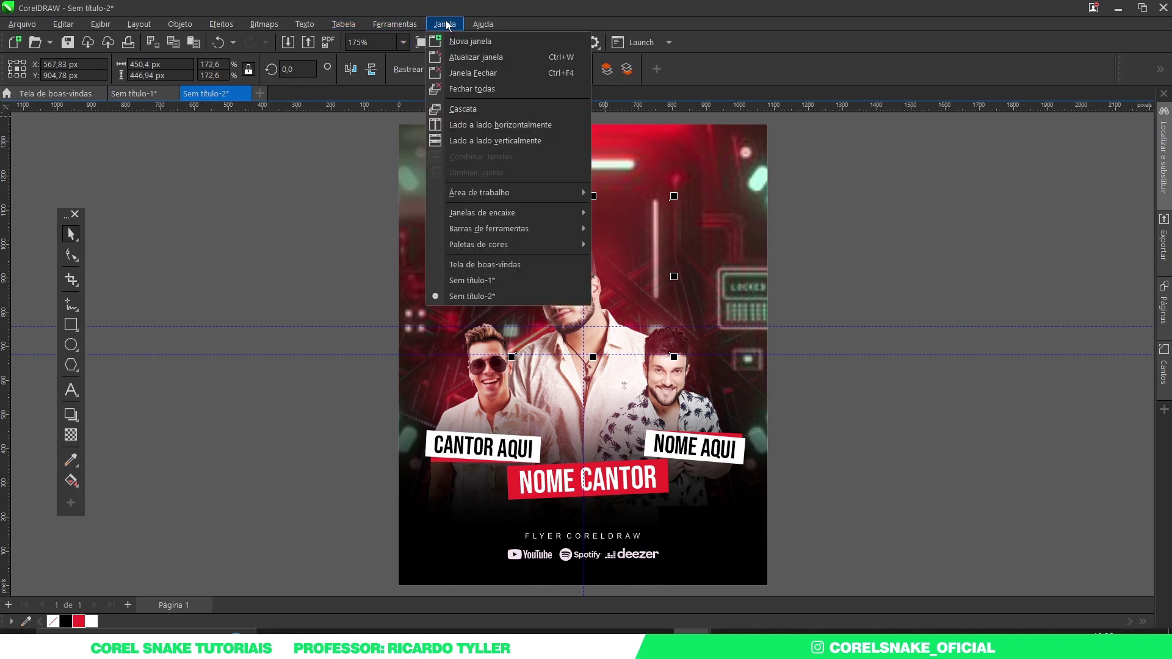
{"action": "mouse_move", "coordinate": [519, 223]}
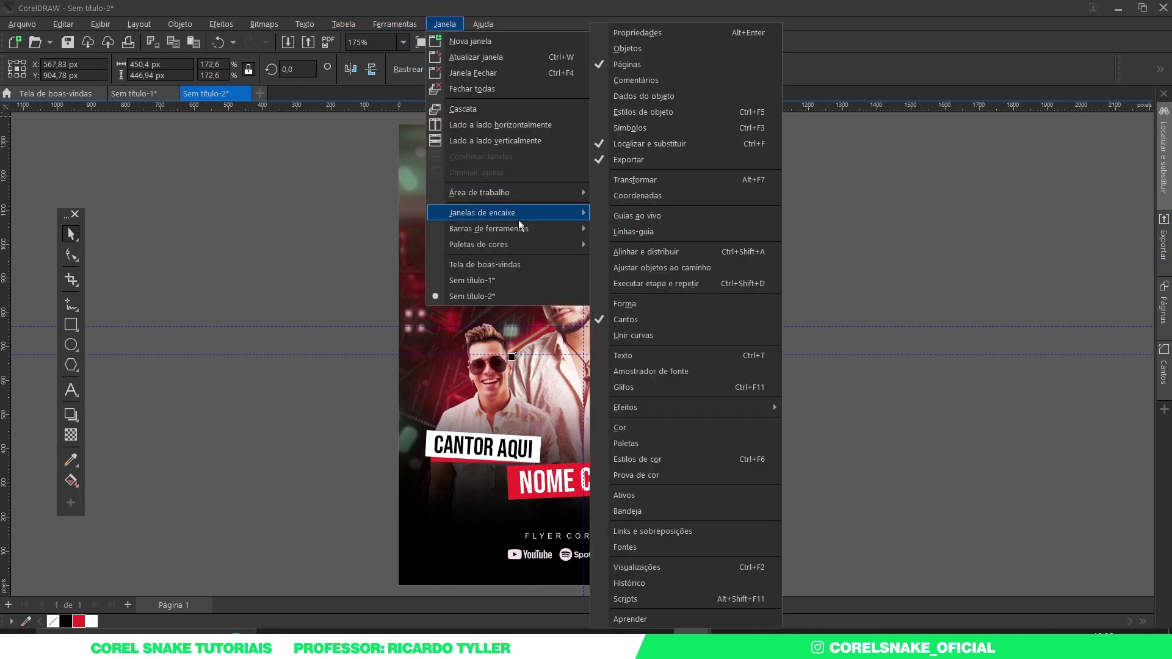
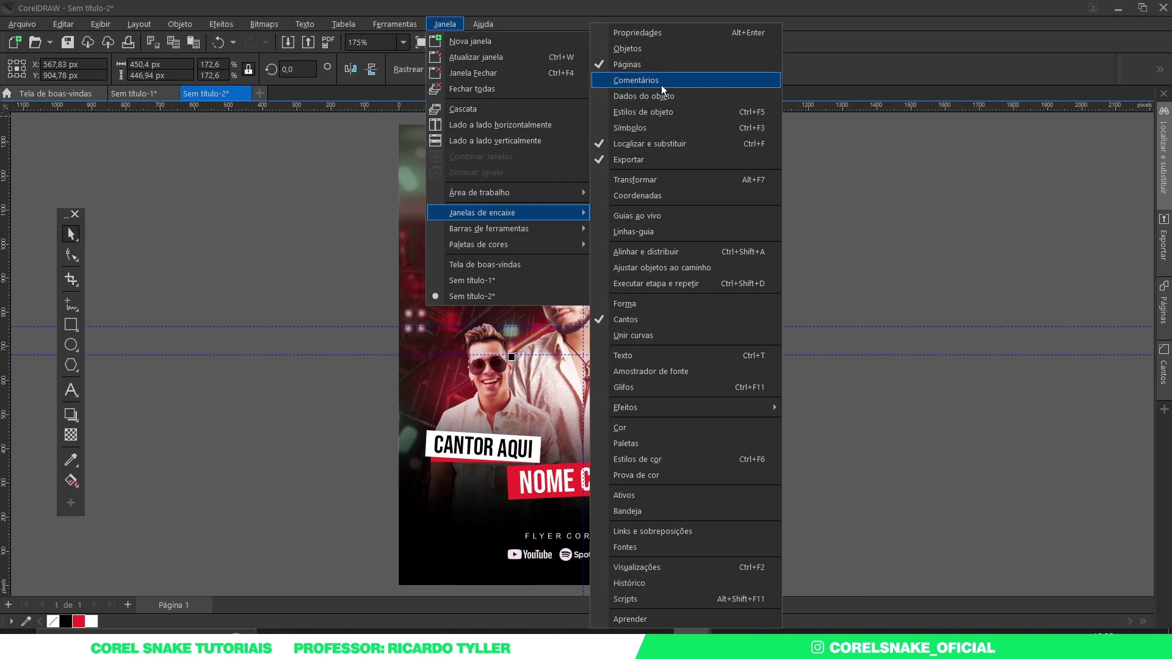
{"action": "left_click", "coordinate": [642, 50]}
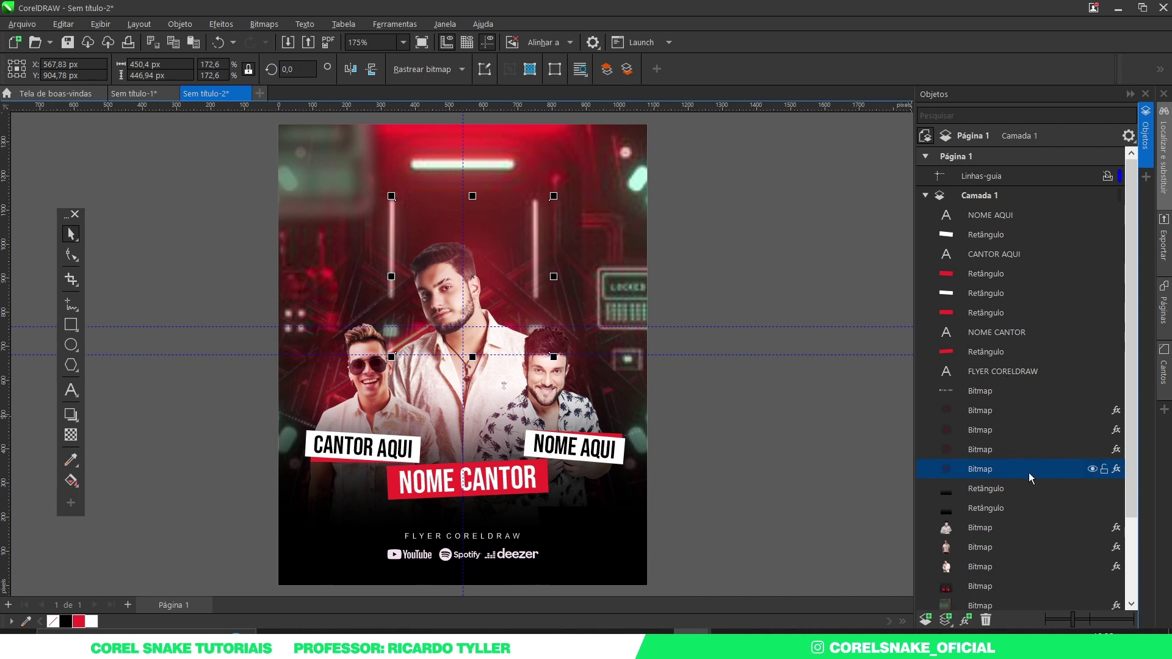
{"action": "left_click", "coordinate": [448, 299]}
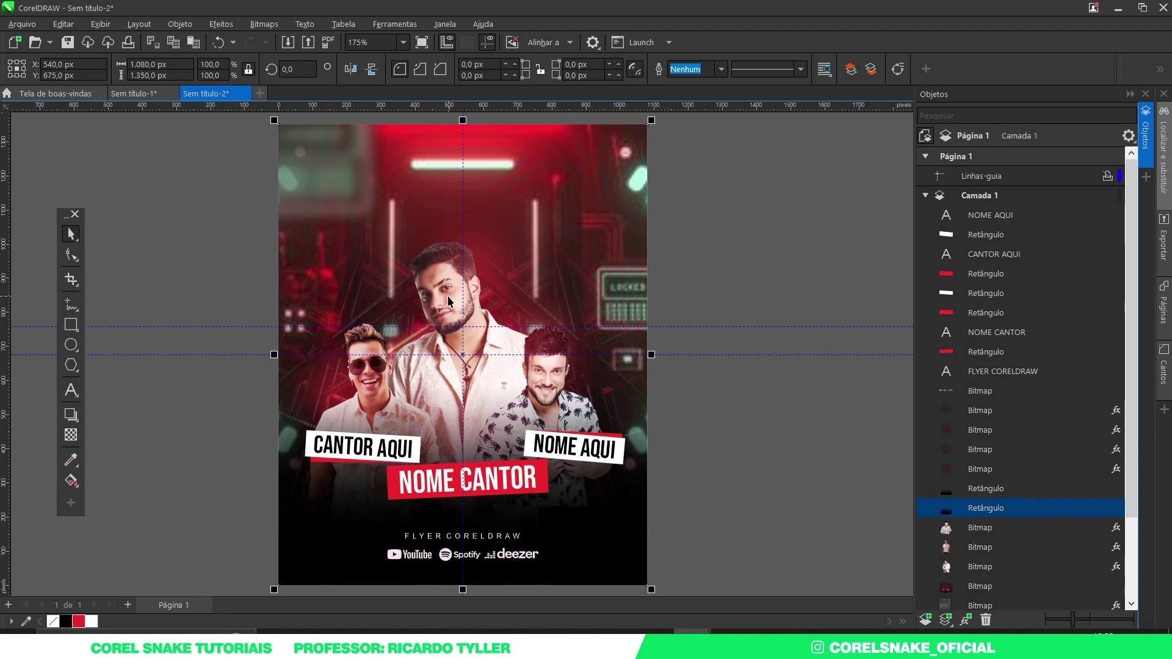
{"action": "left_click", "coordinate": [985, 527]}
{"action": "left_click", "coordinate": [991, 566], "text": "shift"}
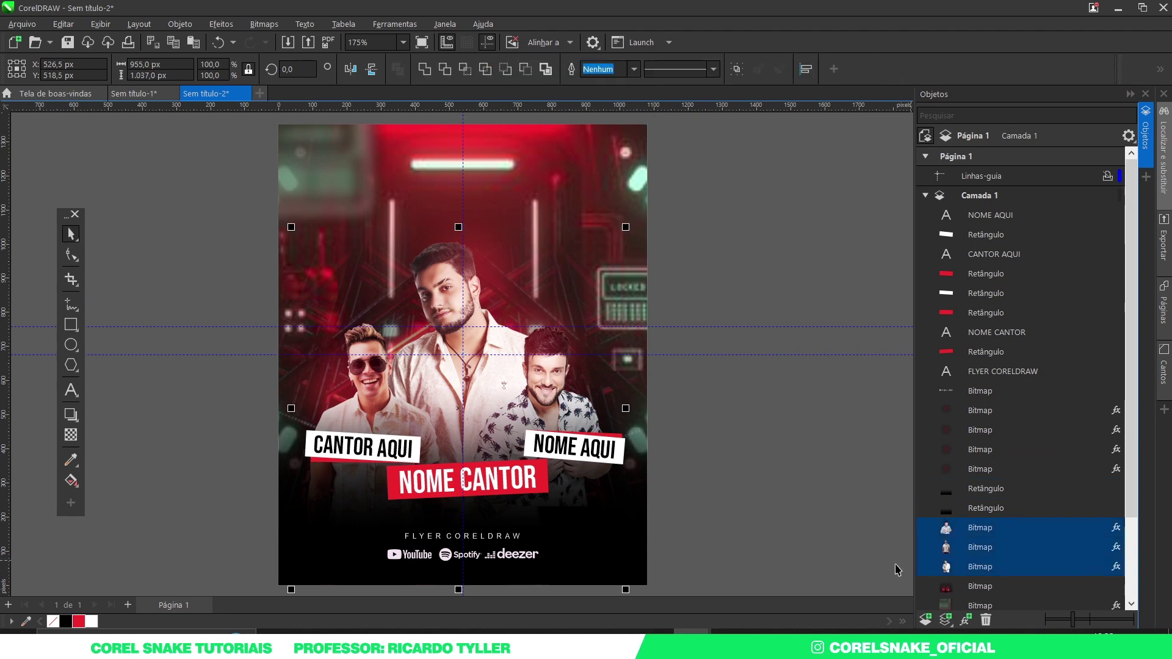
{"action": "left_click", "coordinate": [463, 359]}
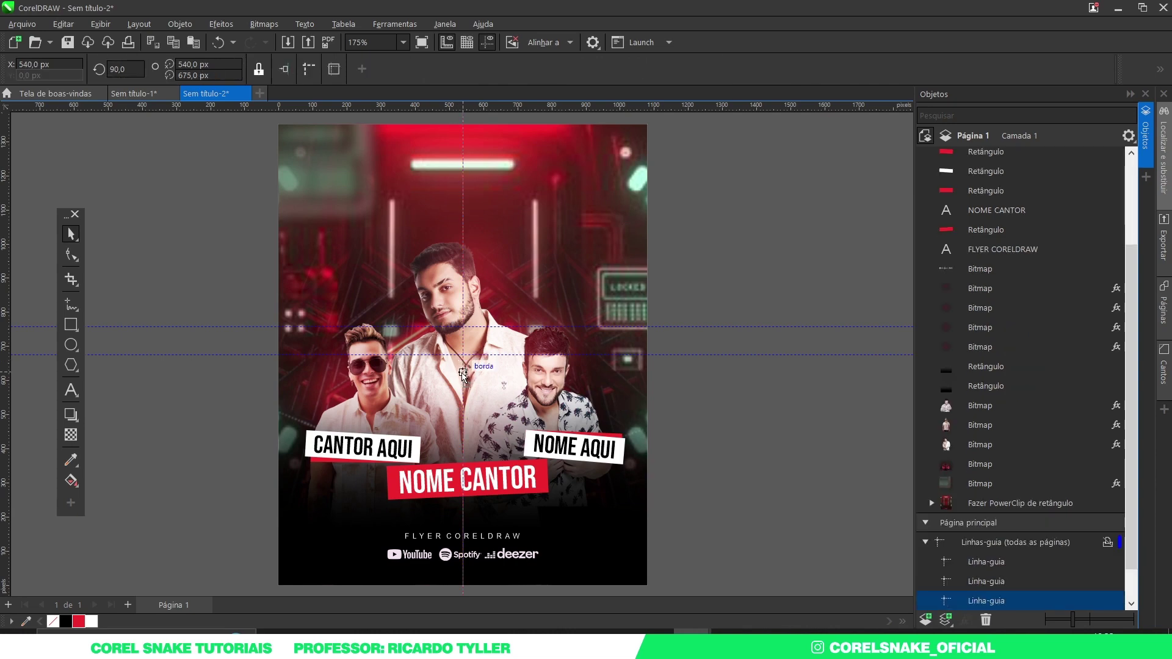
- Select the three singer photos together, enlarge them to about 985 × 1069 px and shift them slightly down and toward the page centre
{"action": "left_click", "coordinate": [994, 405]}
{"action": "left_click", "coordinate": [987, 445], "text": "shift"}
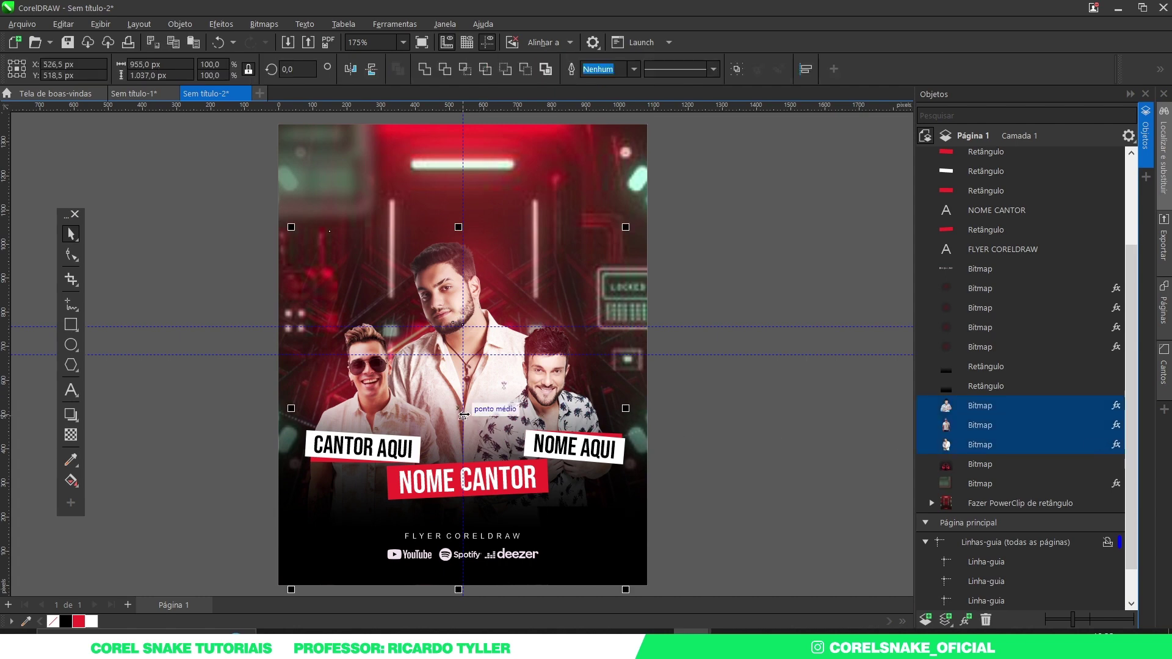
{"action": "left_click_drag", "start_coordinate": [455, 406], "coordinate": [455, 418]}
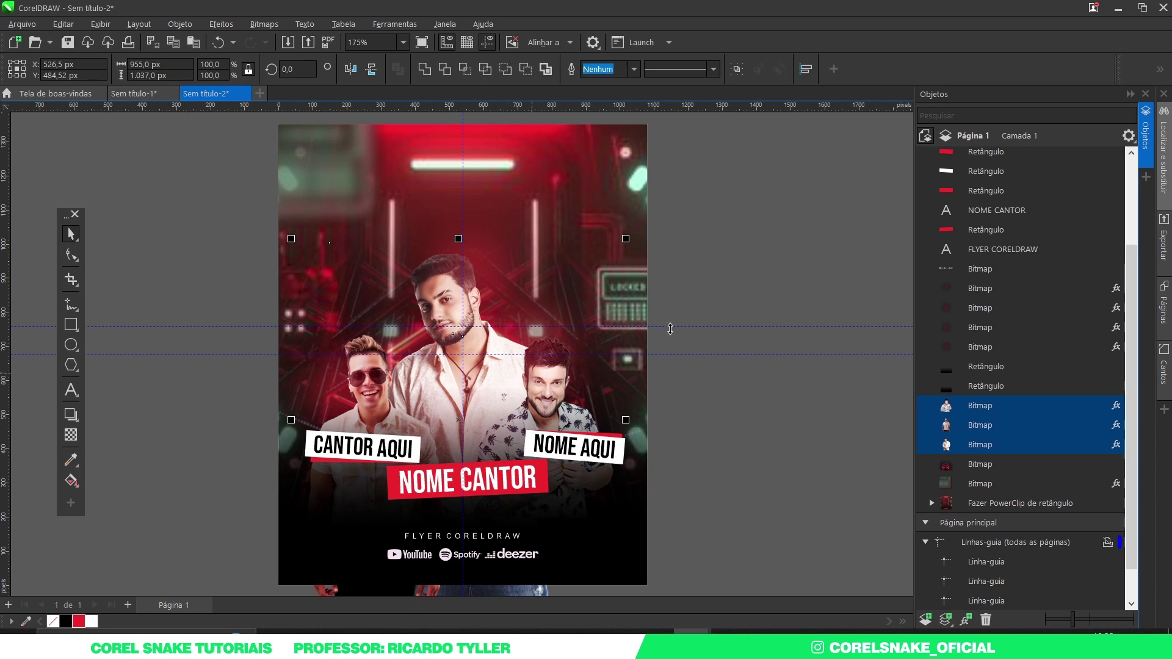
{"action": "key", "text": "ctrl+z"}
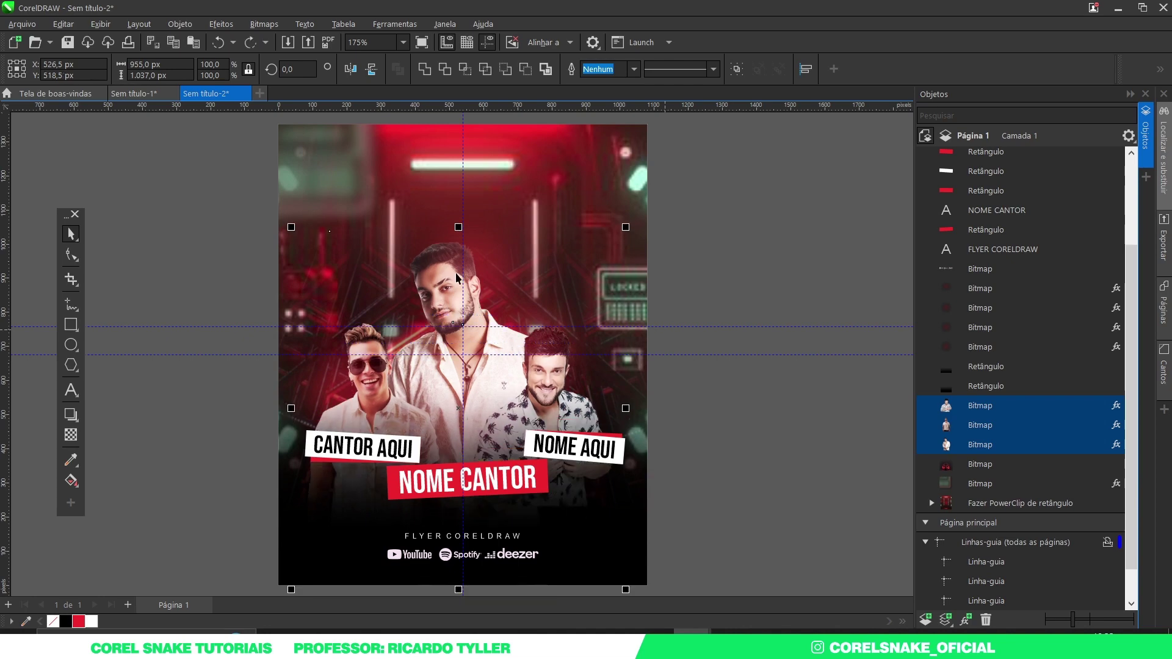
{"action": "left_click_drag", "start_coordinate": [626, 227], "coordinate": [631, 222]}
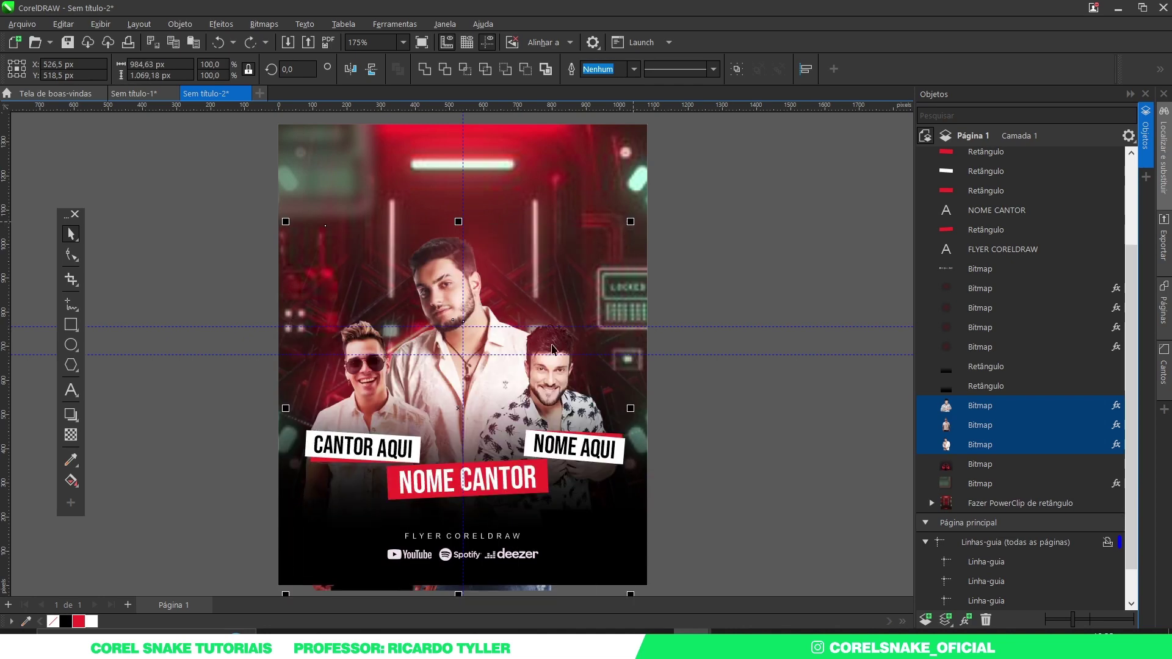
{"action": "left_click_drag", "start_coordinate": [458, 406], "coordinate": [467, 413]}
{"action": "scroll", "coordinate": [459, 410], "scroll_direction": "up", "scroll_amount": 2}
{"action": "scroll", "coordinate": [479, 418], "scroll_direction": "down", "scroll_amount": 5}
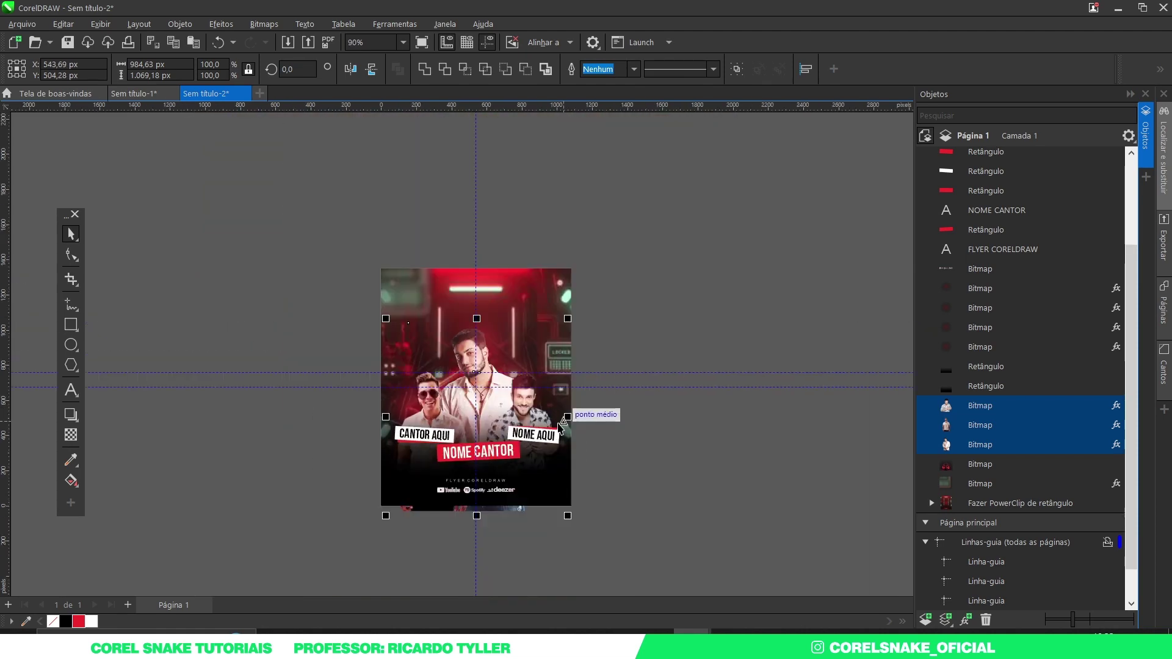
{"action": "scroll", "coordinate": [562, 425], "scroll_direction": "up", "scroll_amount": 3}
{"action": "left_click", "coordinate": [762, 403]}
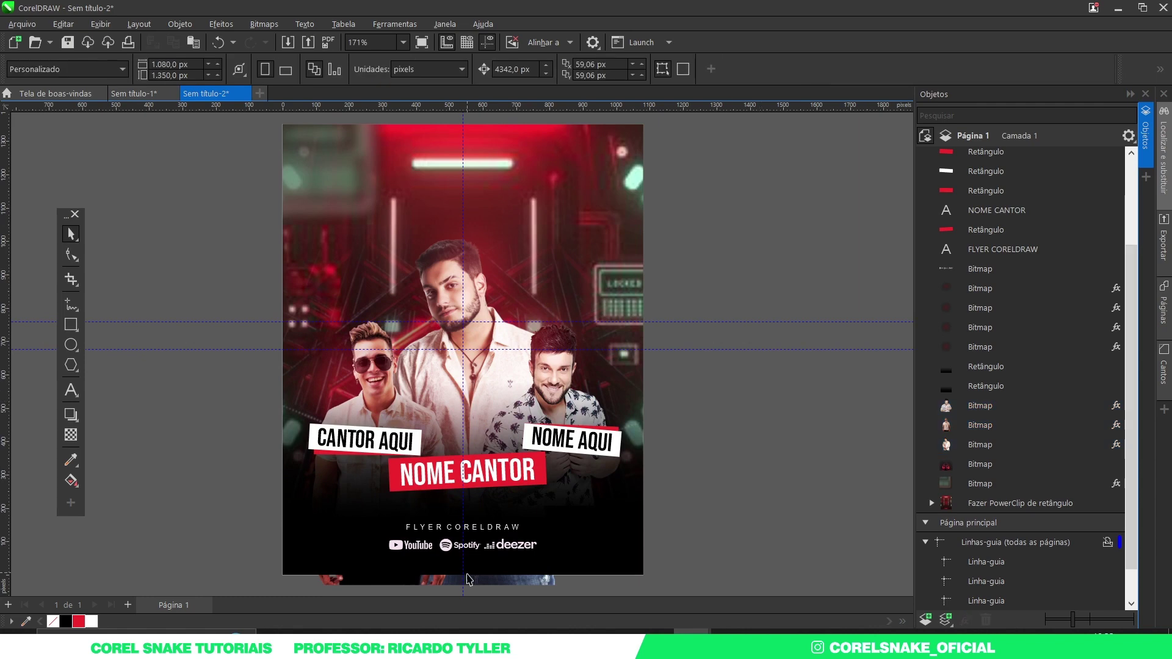
- Trim the lower edges of the centre and left singer photos to the page's bottom edge with the Shape tool
{"action": "left_click", "coordinate": [489, 585]}
{"action": "left_click", "coordinate": [71, 254]}
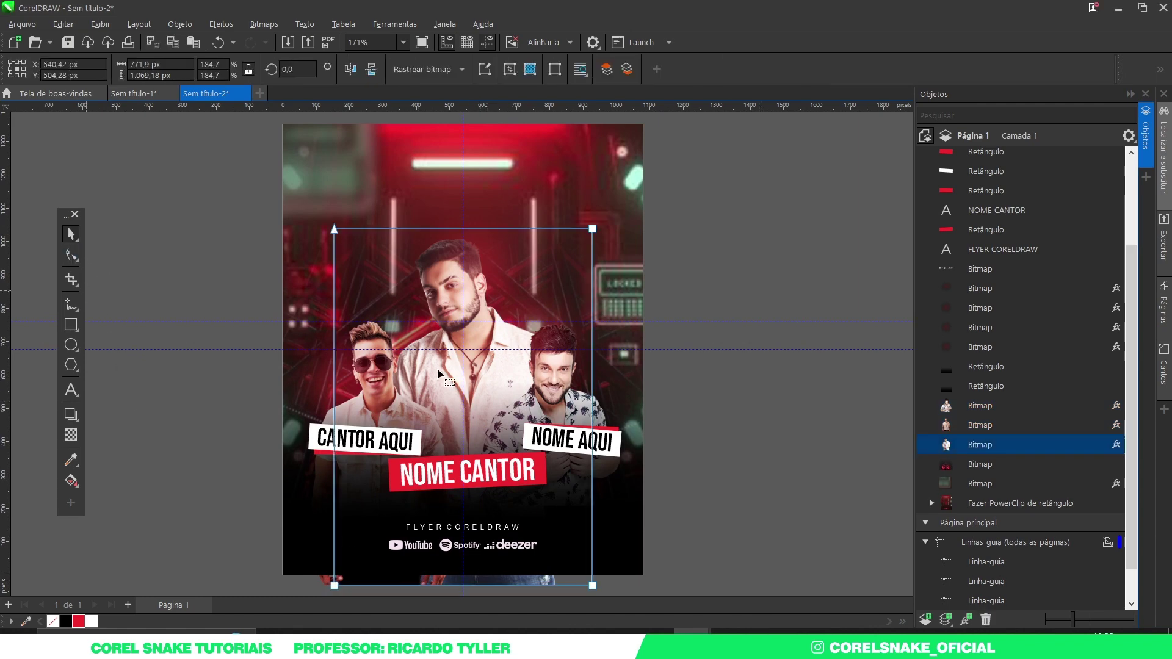
{"action": "scroll", "coordinate": [604, 403], "scroll_direction": "down", "scroll_amount": 1}
{"action": "scroll", "coordinate": [596, 552], "scroll_direction": "up", "scroll_amount": 1}
{"action": "left_click_drag", "start_coordinate": [679, 542], "coordinate": [340, 508]}
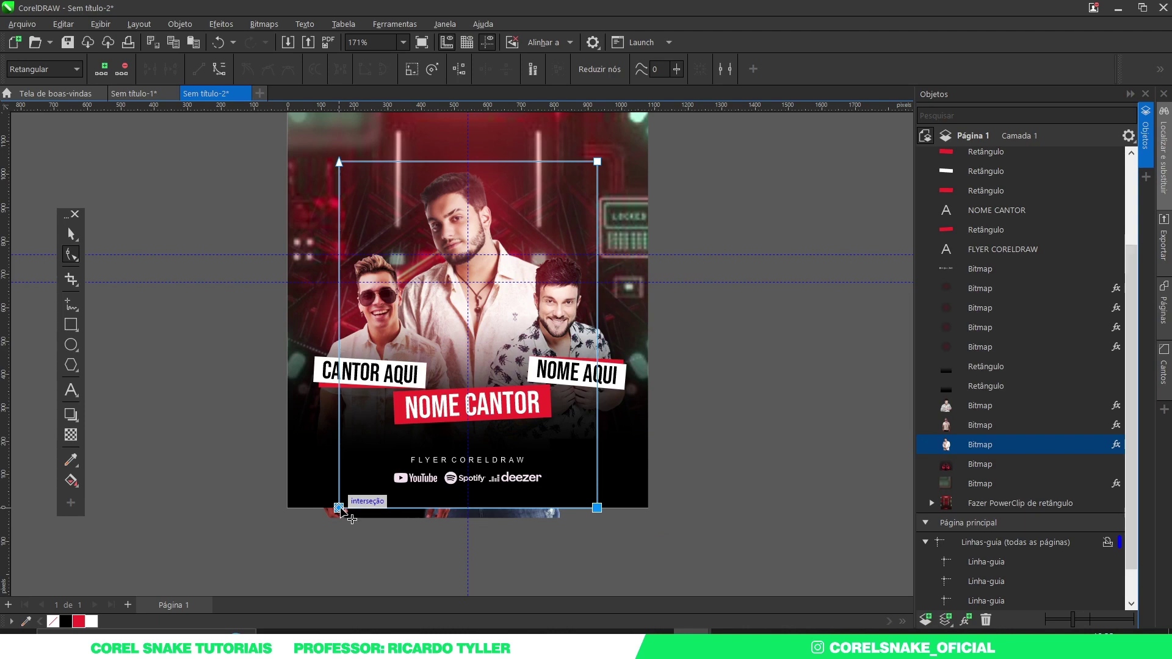
{"action": "left_click", "coordinate": [400, 519]}
{"action": "left_click_drag", "start_coordinate": [304, 518], "coordinate": [305, 507]}
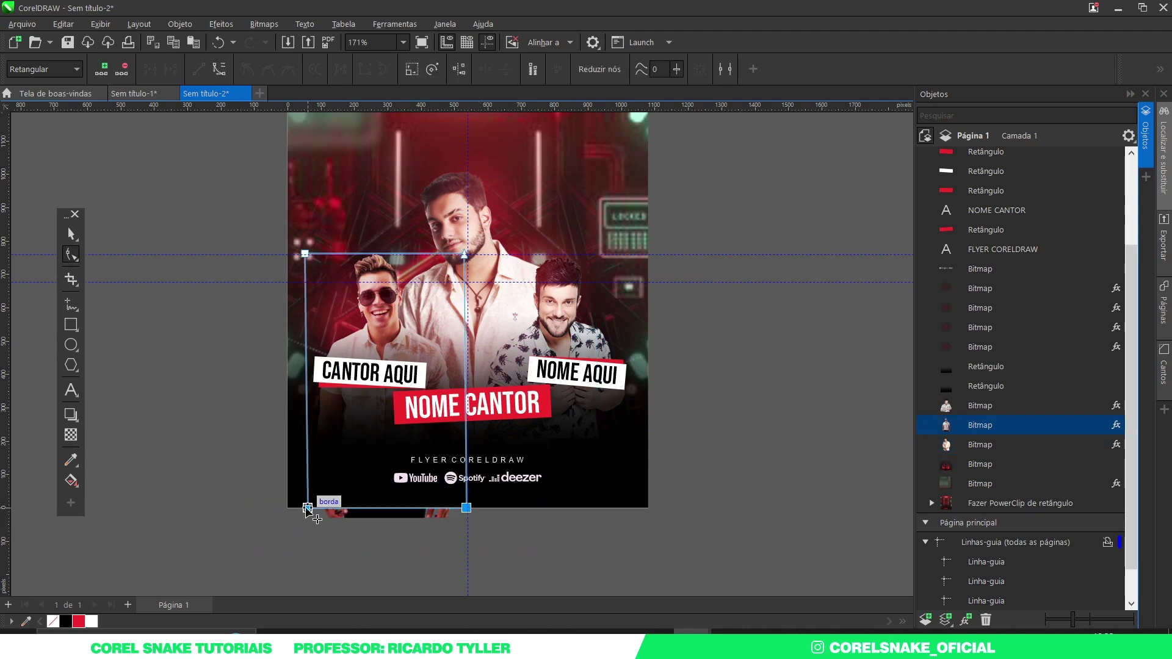
{"action": "left_click", "coordinate": [71, 234]}
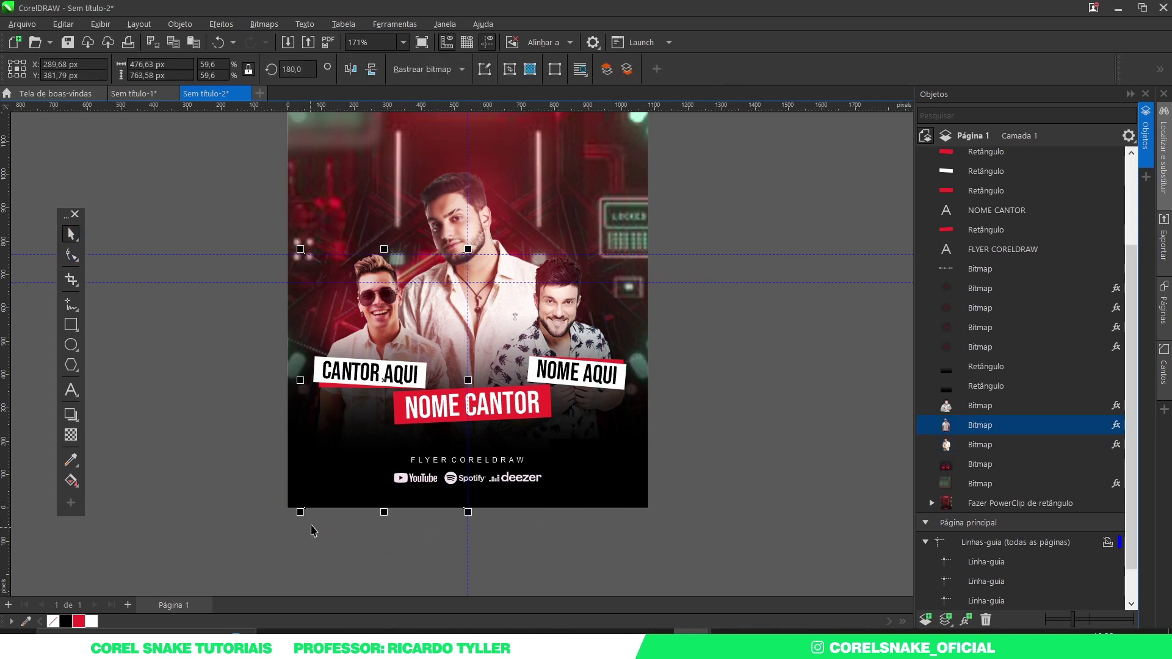
{"action": "left_click", "coordinate": [562, 548]}
{"action": "key", "text": "shift+F4"}
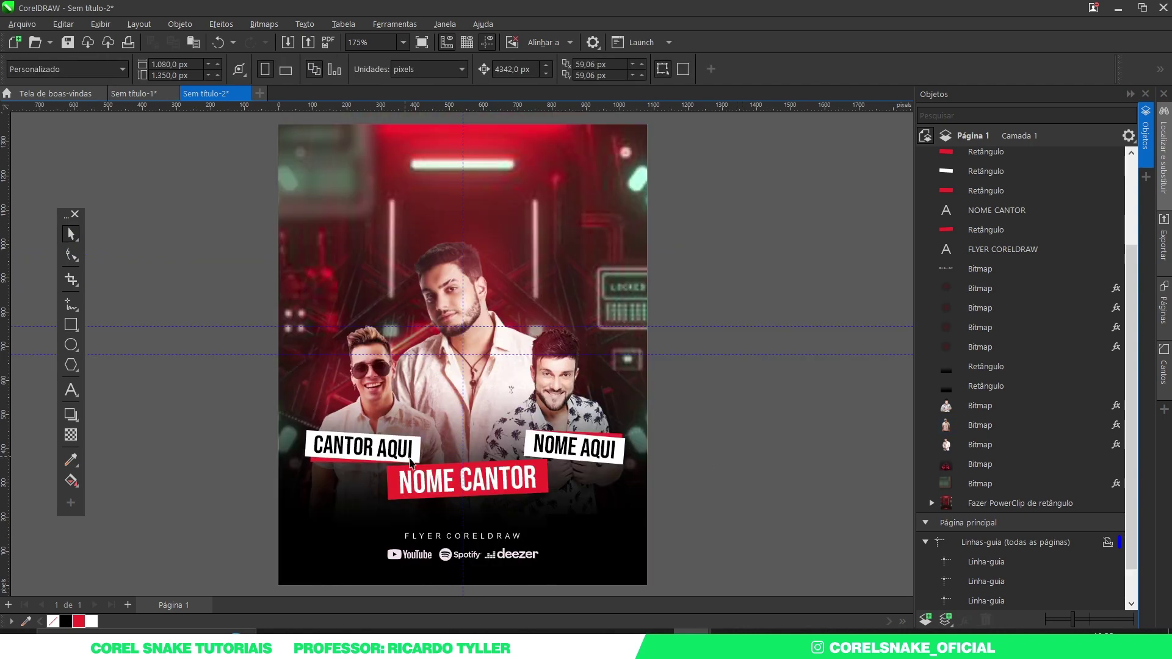
- Copy the NOME CANTOR text above the centre singer, set its font to Barods and change the wording to SHOW
{"action": "left_click_drag", "start_coordinate": [429, 485], "coordinate": [438, 227]}
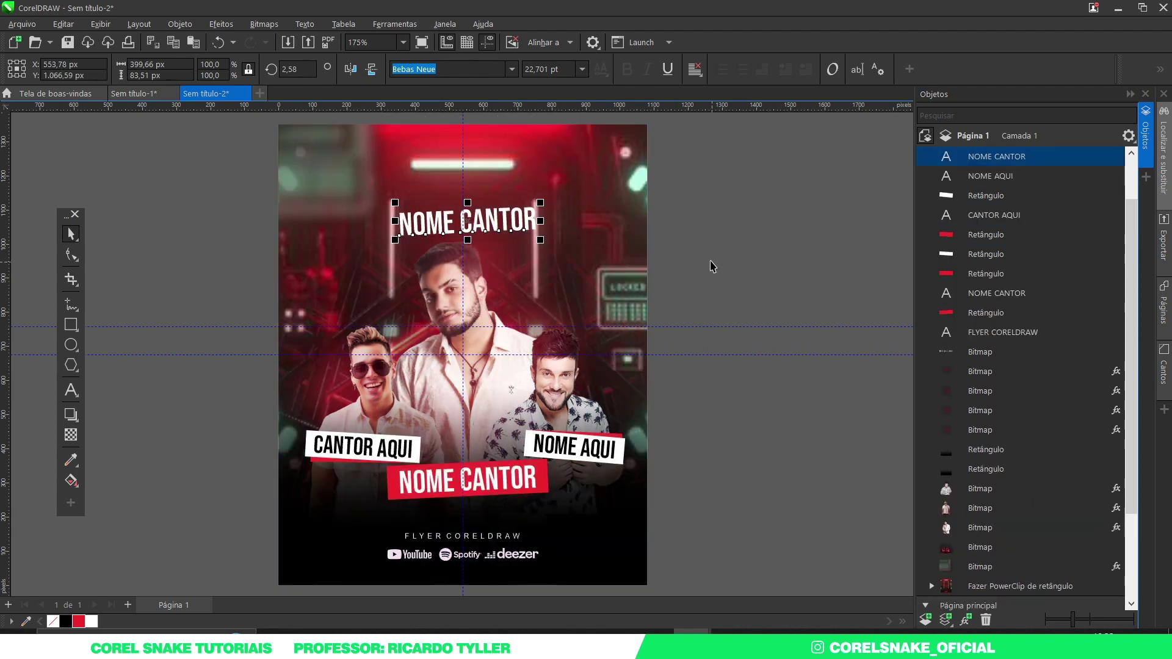
{"action": "left_click", "coordinate": [510, 71]}
{"action": "left_click", "coordinate": [463, 136]}
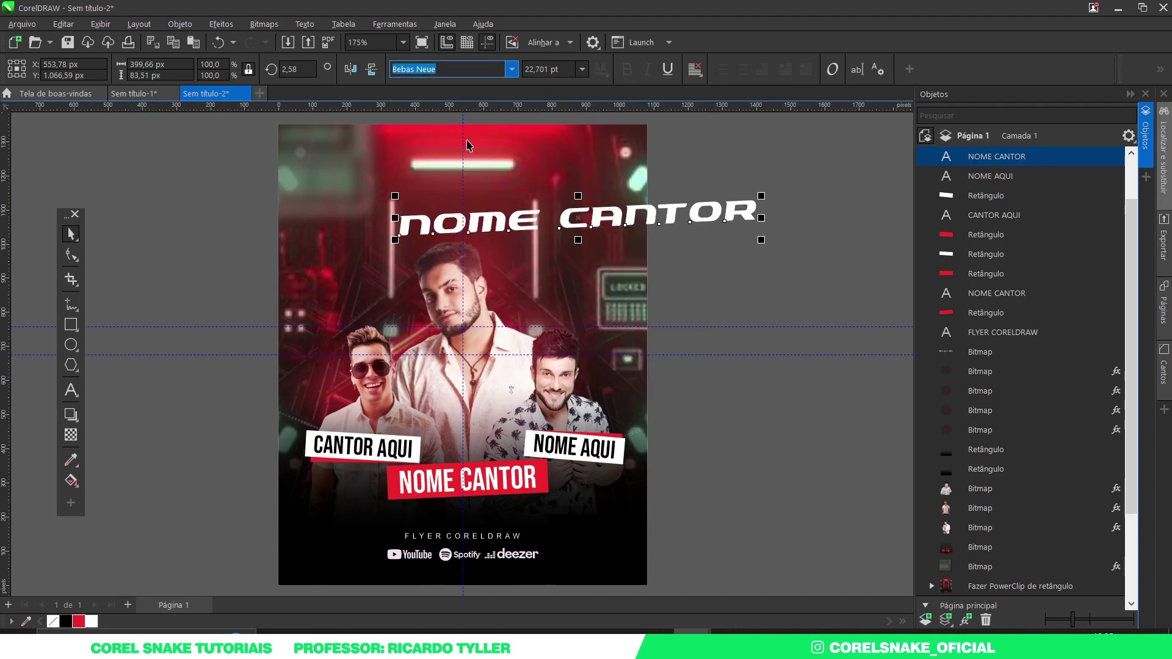
{"action": "double_click", "coordinate": [501, 221]}
{"action": "key", "text": "ctrl+a"}
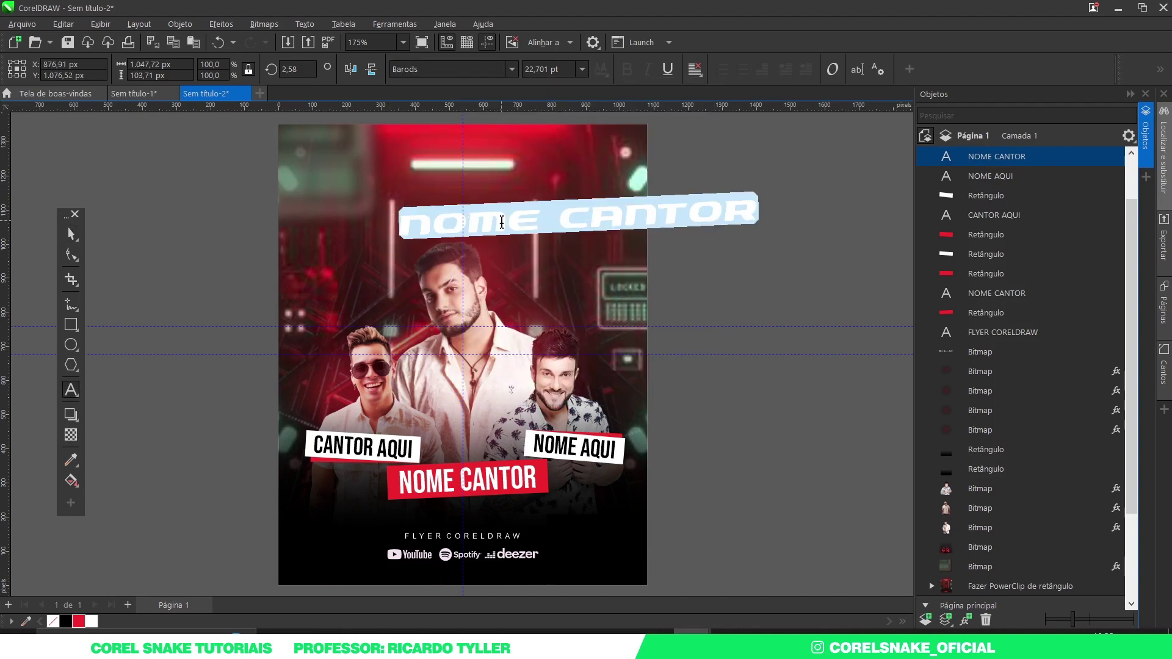
{"action": "type", "text": "SHOW"}
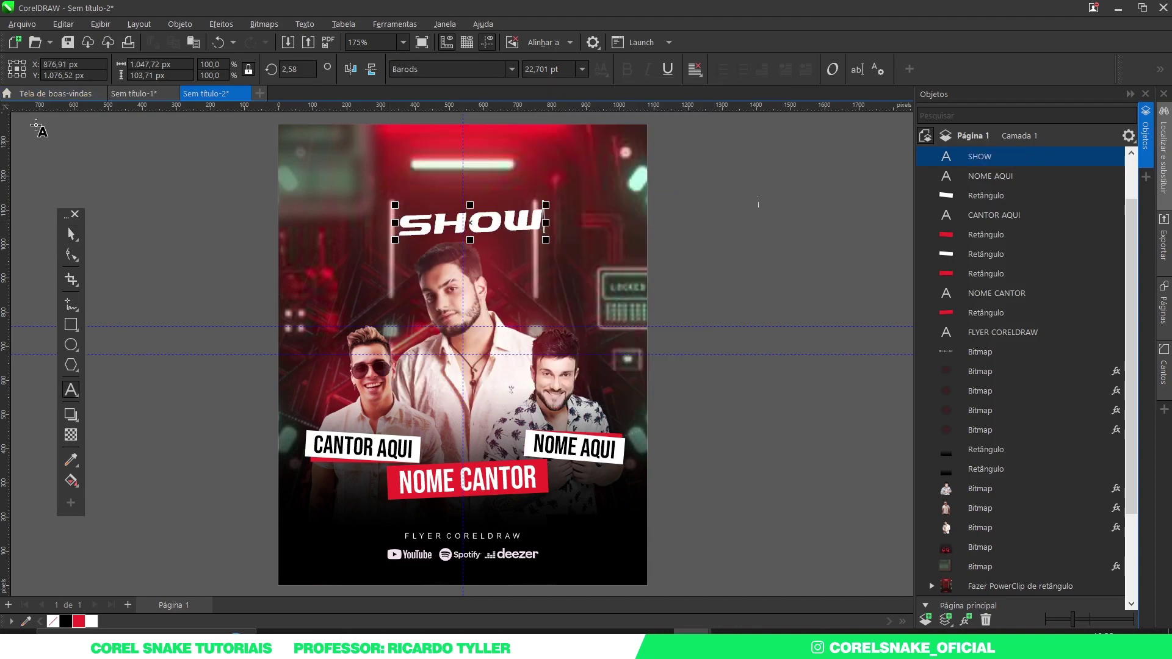
- Tighten the SHOW title's letter spacing, enlarge it to about 631 × 144 px and place it above the centre singer's head
{"action": "left_click", "coordinate": [71, 254]}
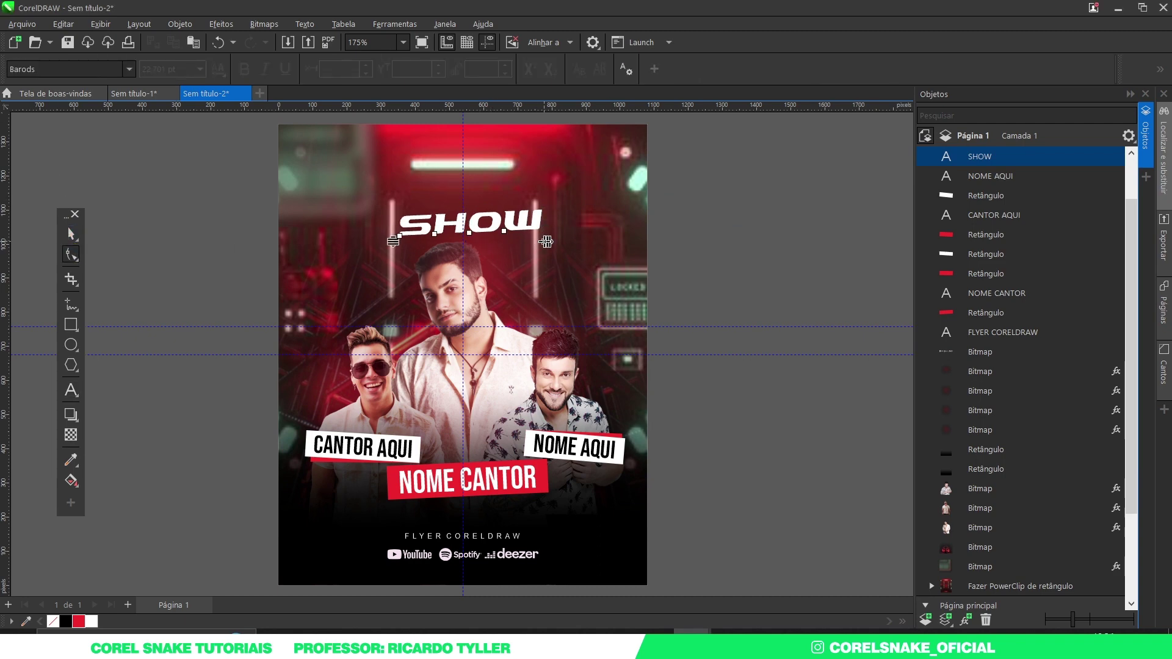
{"action": "left_click_drag", "start_coordinate": [546, 242], "coordinate": [541, 242]}
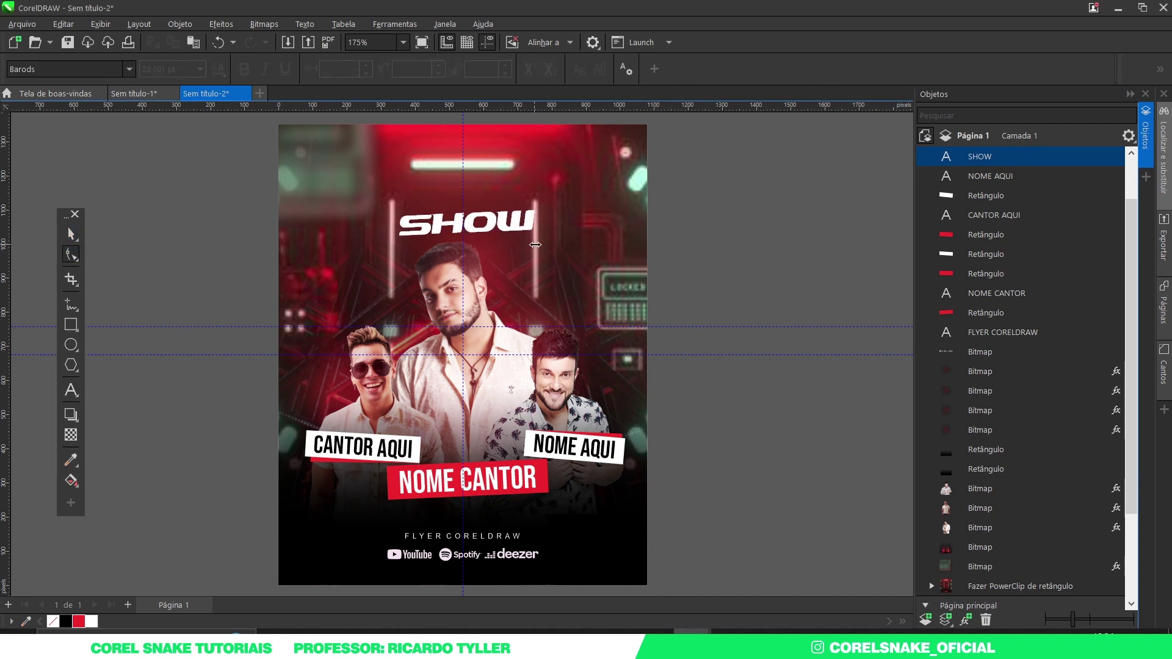
{"action": "left_click", "coordinate": [71, 234]}
{"action": "left_click_drag", "start_coordinate": [537, 207], "coordinate": [581, 188]}
{"action": "left_click_drag", "start_coordinate": [467, 199], "coordinate": [468, 190]}
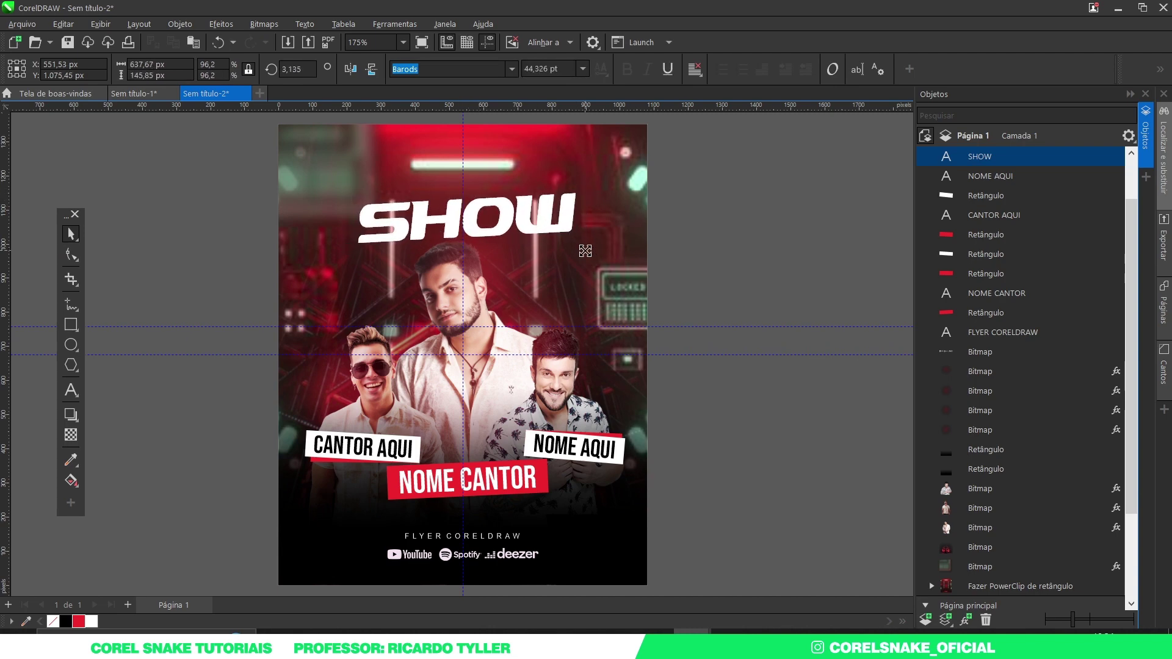
{"action": "left_click_drag", "start_coordinate": [530, 225], "coordinate": [530, 206]}
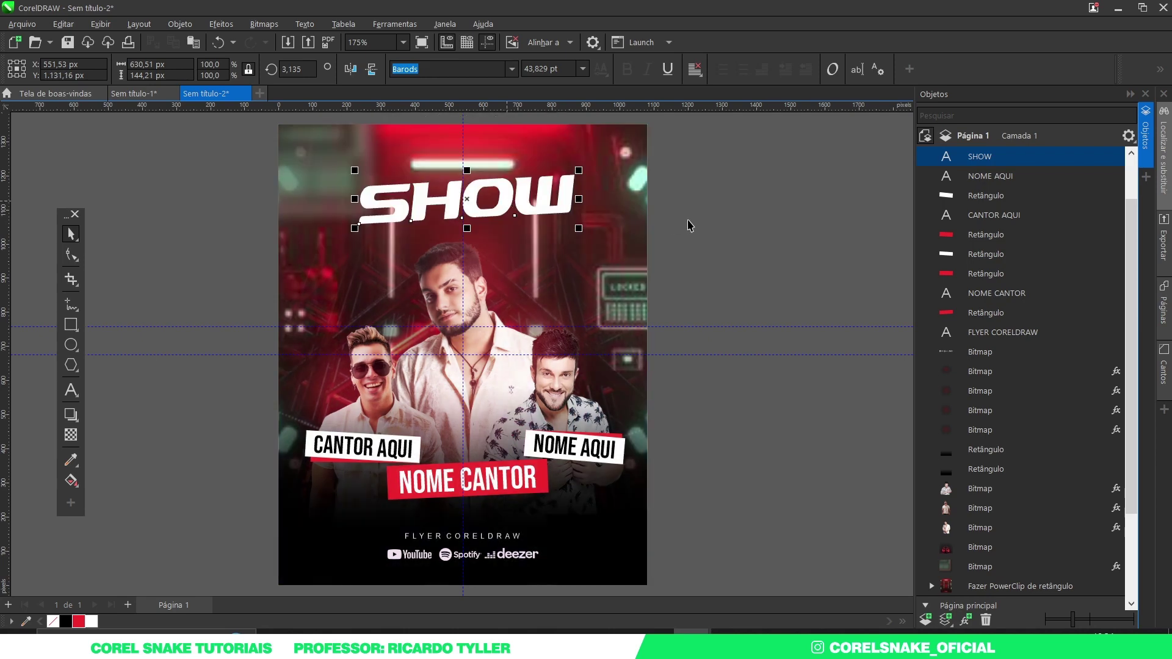
- Skew the SHOW title slightly to about 616 × 149 px and fill it red
{"action": "left_click", "coordinate": [679, 230]}
{"action": "left_click", "coordinate": [506, 196]}
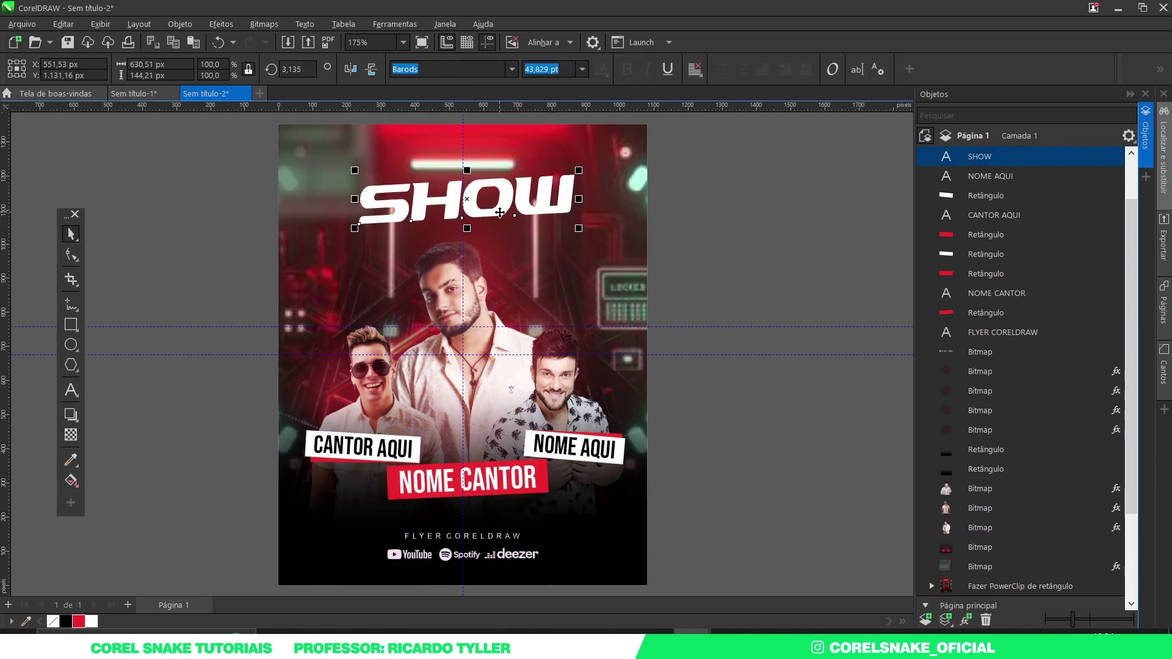
{"action": "left_click_drag", "start_coordinate": [580, 199], "coordinate": [578, 230]}
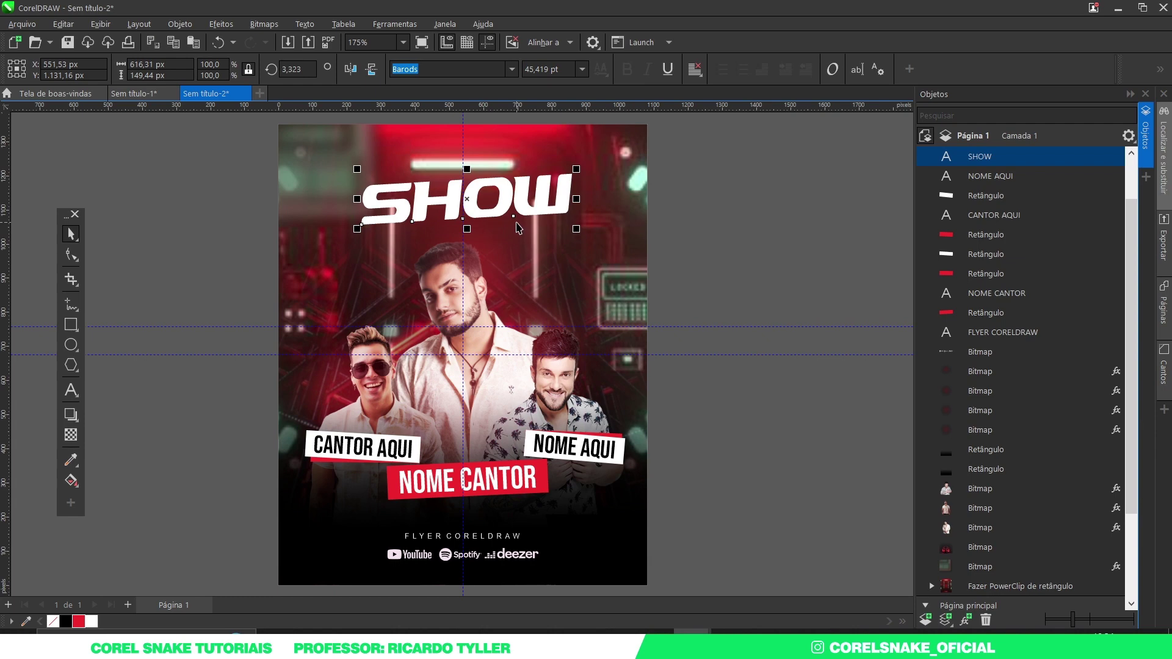
{"action": "left_click", "coordinate": [83, 622]}
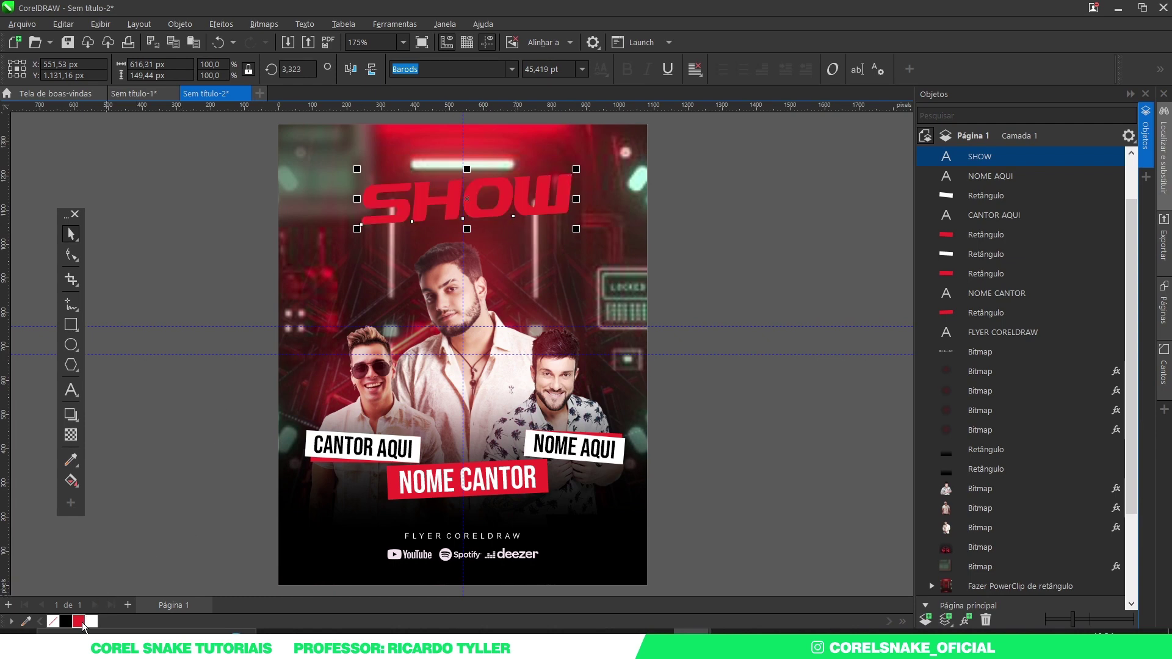
{"action": "left_click", "coordinate": [874, 324]}
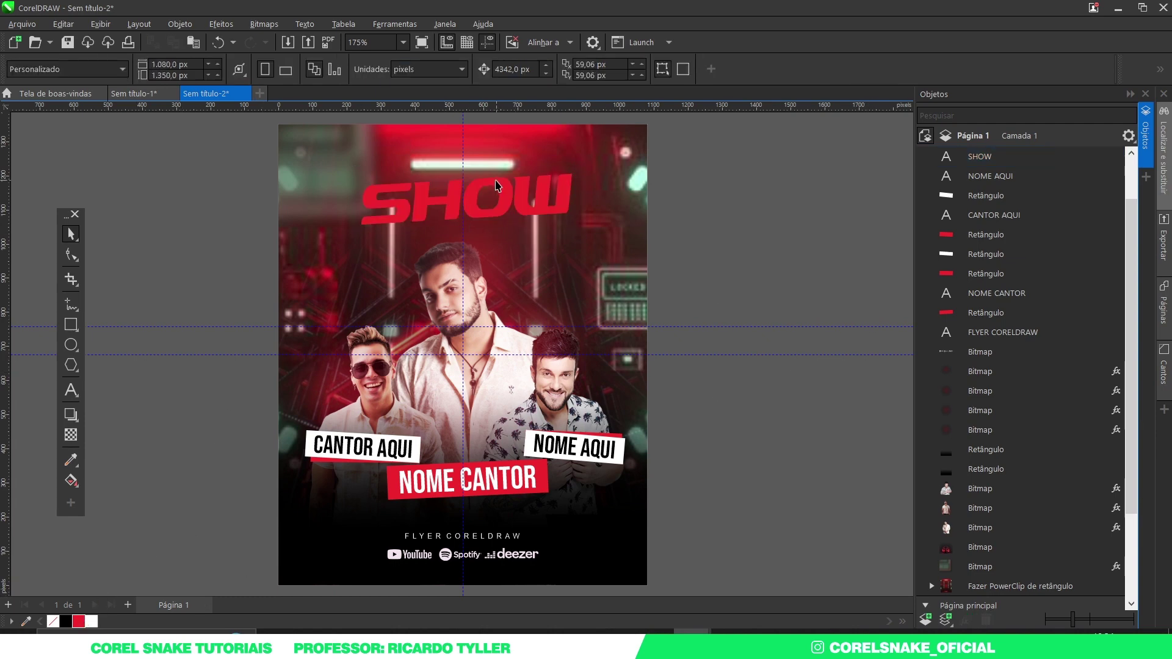
- Draw a black, outline-free rectangle of 1080 × 605 px over the page's upper part and place it directly above the background PowerClip
{"action": "left_click", "coordinate": [71, 325]}
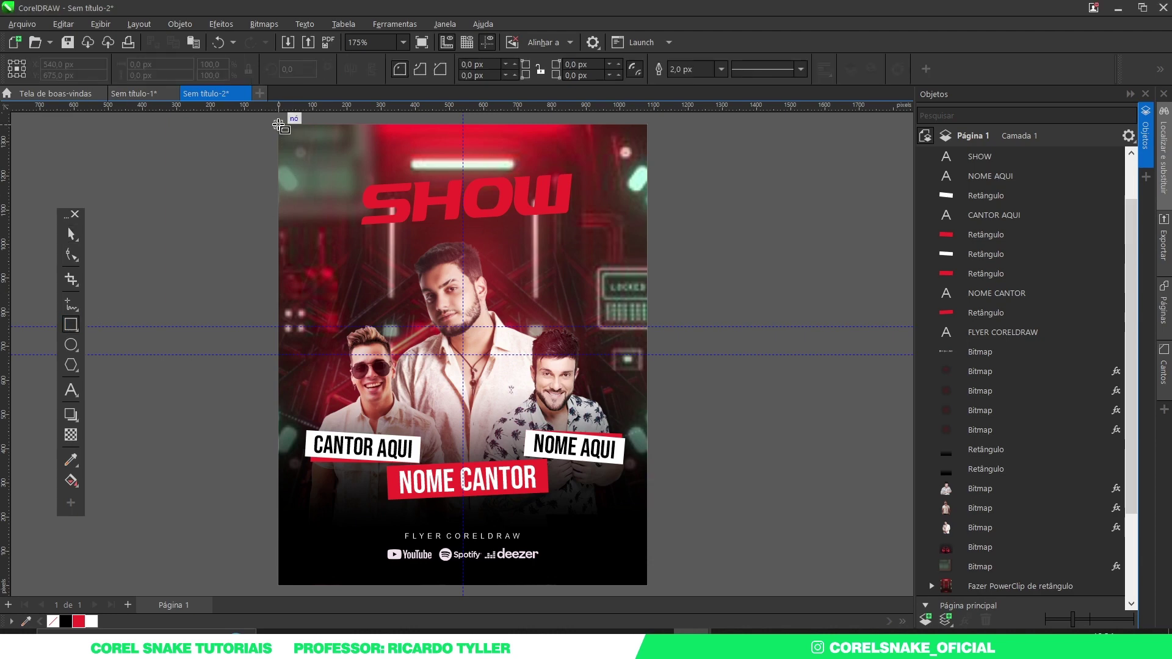
{"action": "left_click_drag", "start_coordinate": [279, 125], "coordinate": [651, 336]}
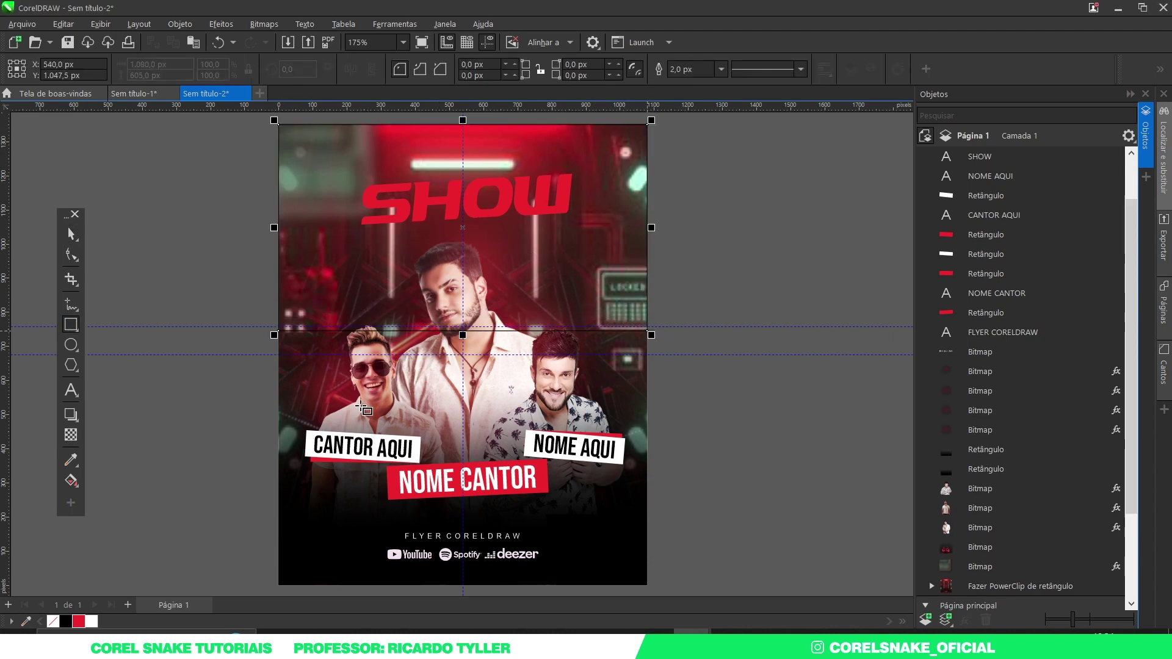
{"action": "left_click", "coordinate": [65, 621]}
{"action": "right_click", "coordinate": [53, 621]}
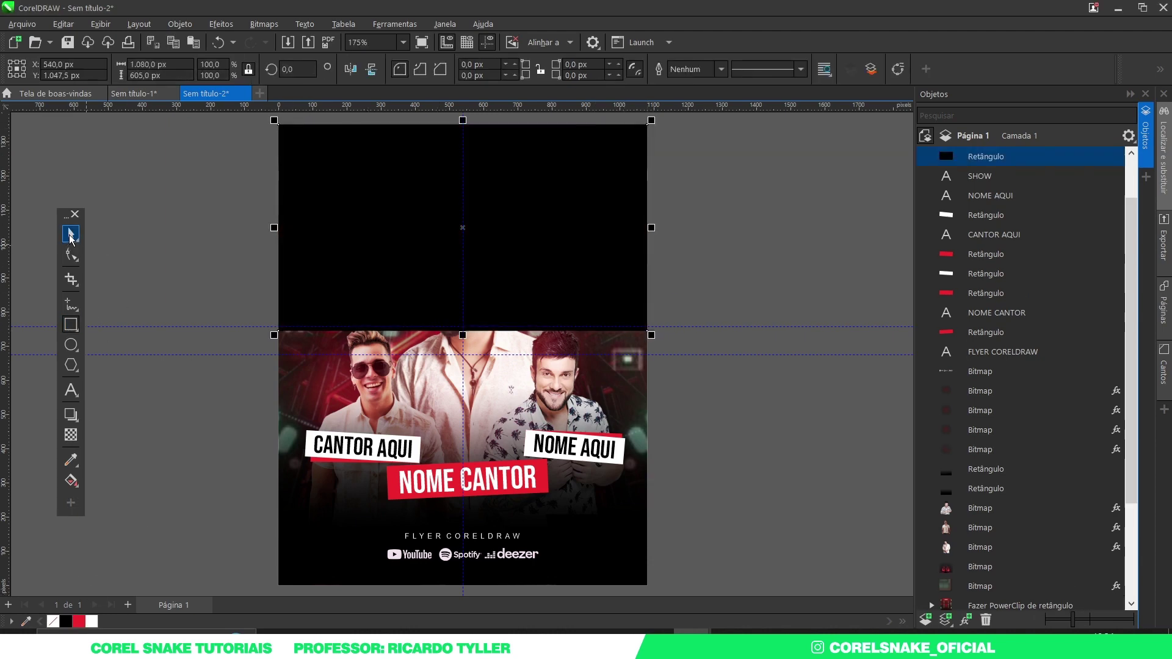
{"action": "left_click", "coordinate": [71, 234]}
{"action": "key", "text": "shift+Page_Down"}
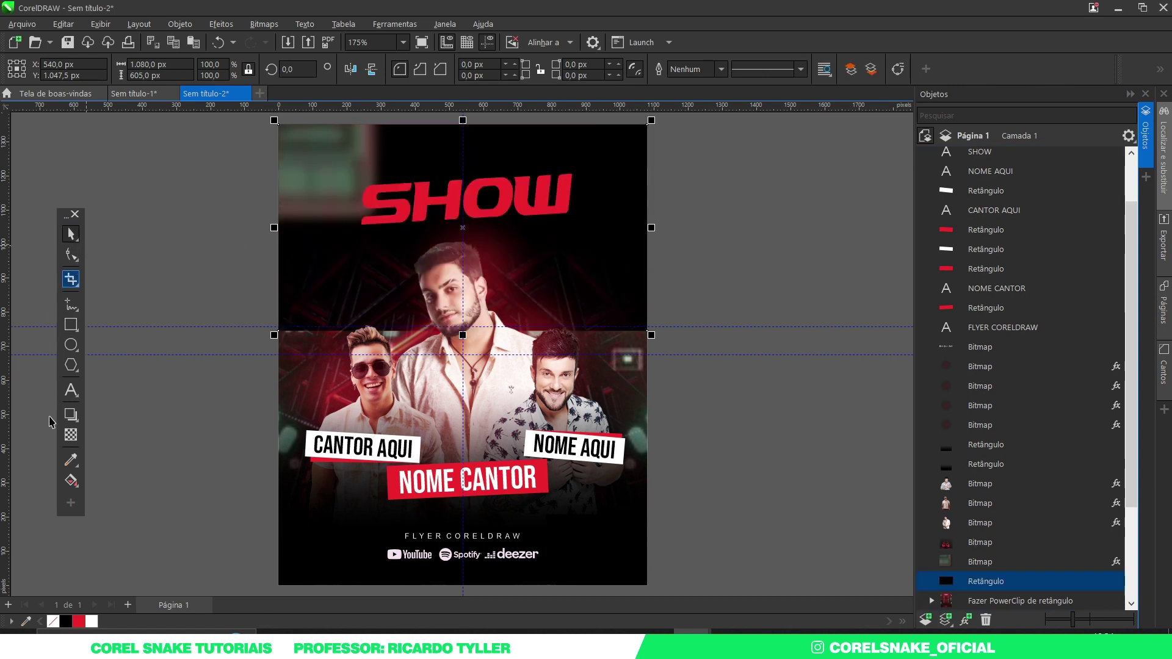
- Give the black rectangle a linear transparency that fades from the page's upper edge down to the centre singer's head
{"action": "left_click", "coordinate": [71, 434]}
{"action": "left_click_drag", "start_coordinate": [463, 126], "coordinate": [464, 254]}
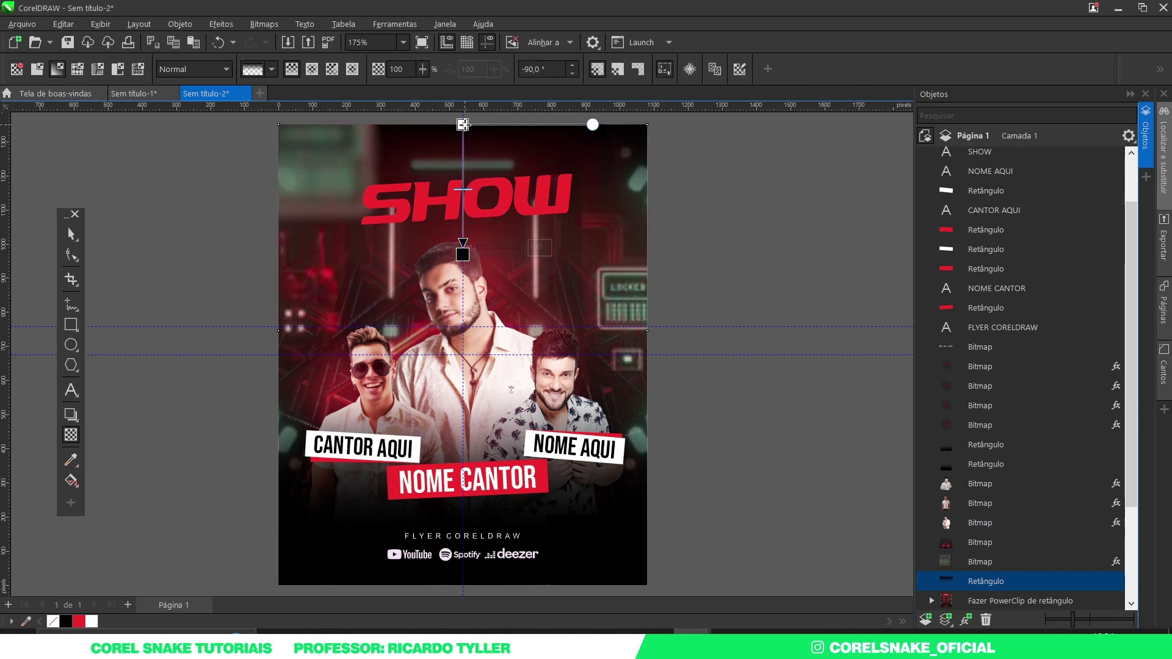
{"action": "left_click", "coordinate": [71, 234]}
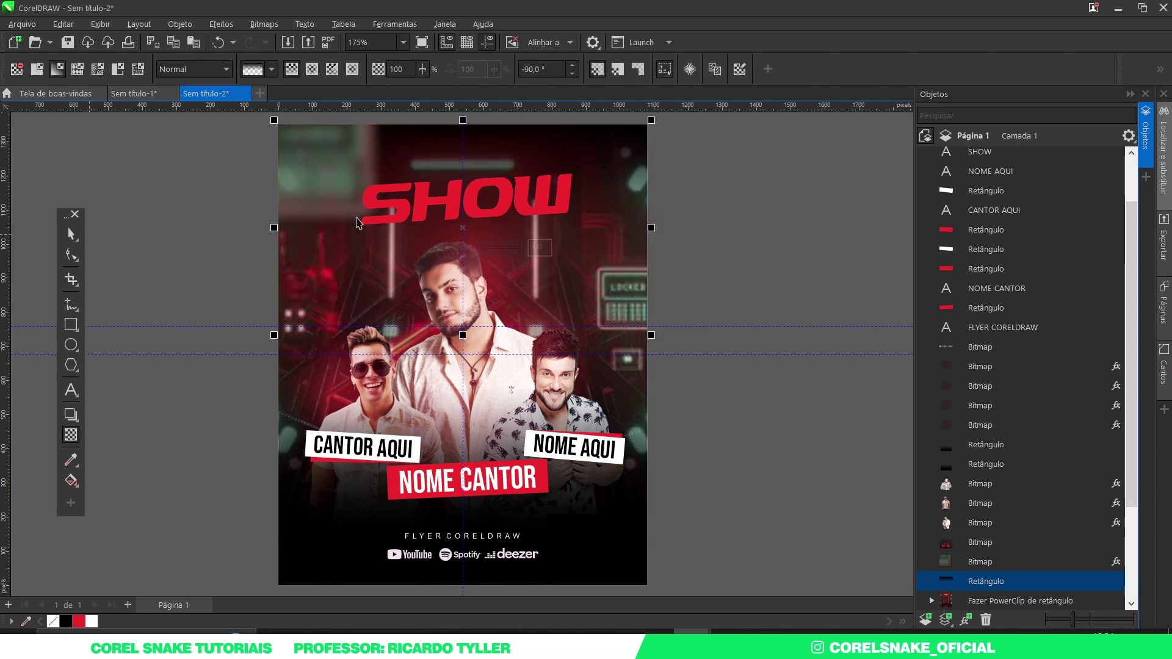
- Copy the SHOW title directly below itself, fill the copy white and shrink it to about 144 × 35 px
{"action": "left_click", "coordinate": [422, 209]}
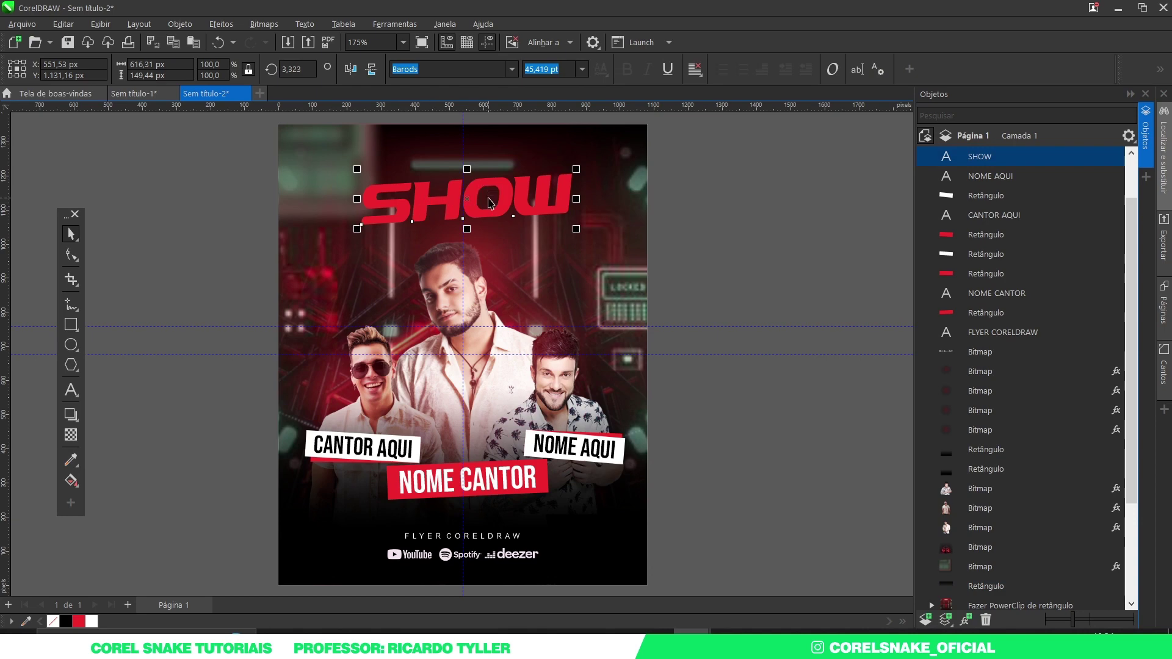
{"action": "left_click_drag", "start_coordinate": [464, 199], "coordinate": [464, 240]}
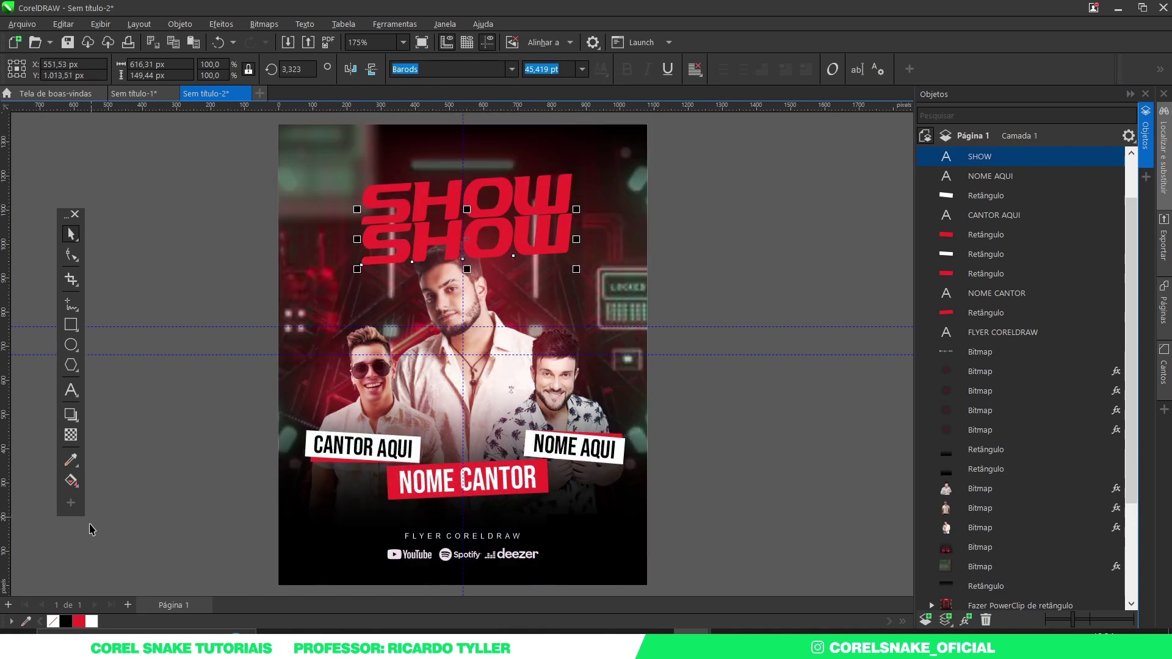
{"action": "left_click", "coordinate": [91, 621]}
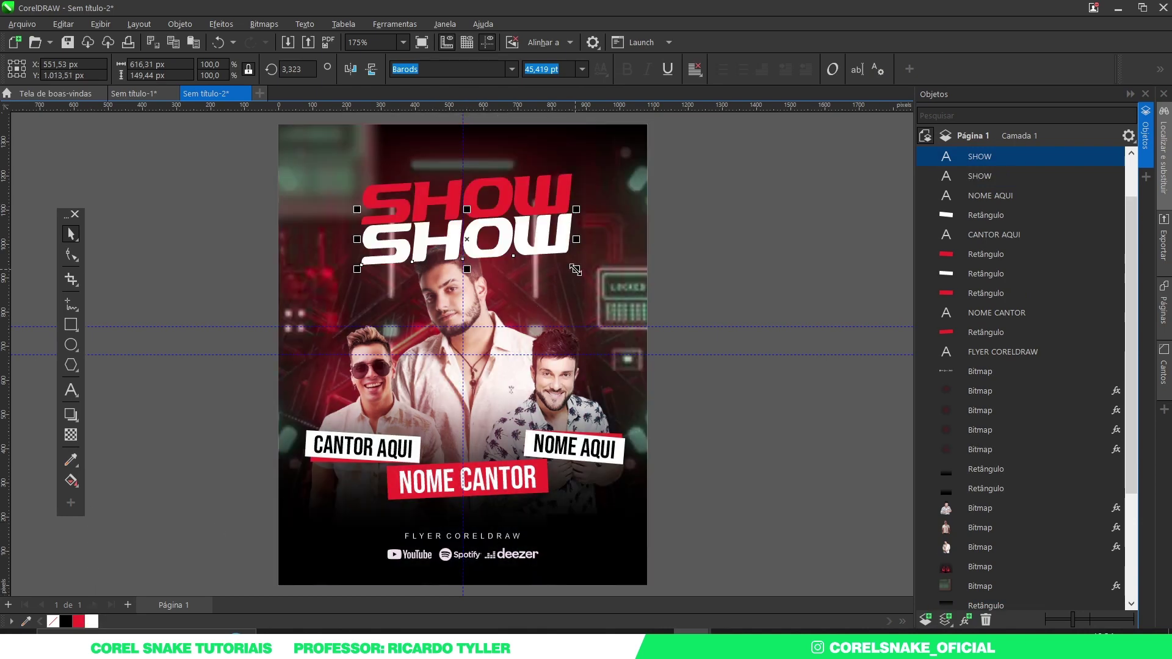
{"action": "left_click_drag", "start_coordinate": [575, 269], "coordinate": [498, 264]}
- Change the small white copy's wording to SERTANEJO and centre it beneath the SHOW title
{"action": "double_click", "coordinate": [481, 240]}
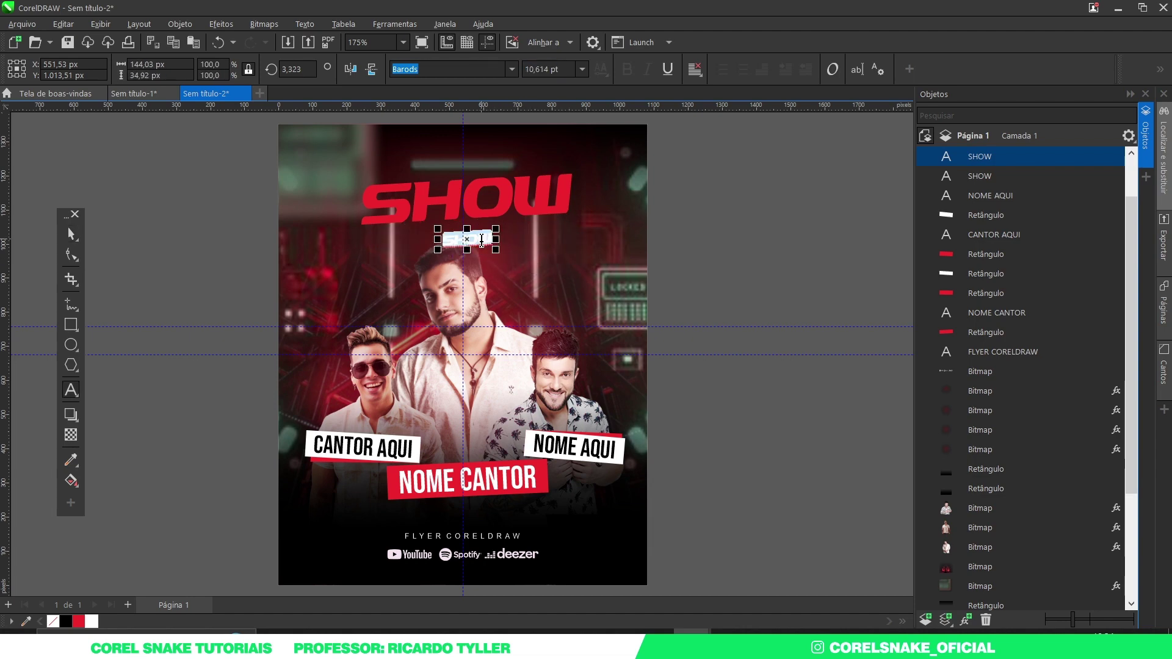
{"action": "type", "text": "SERTANEJ"}
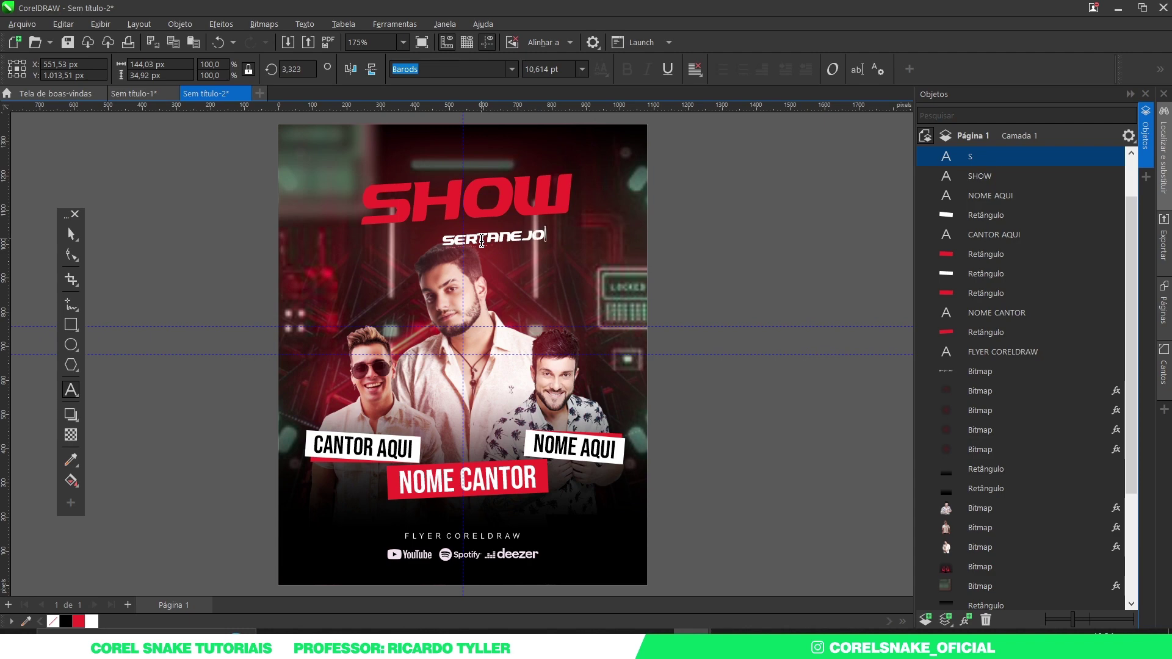
{"action": "left_click", "coordinate": [71, 234]}
{"action": "scroll", "coordinate": [464, 222], "scroll_direction": "up", "scroll_amount": 2}
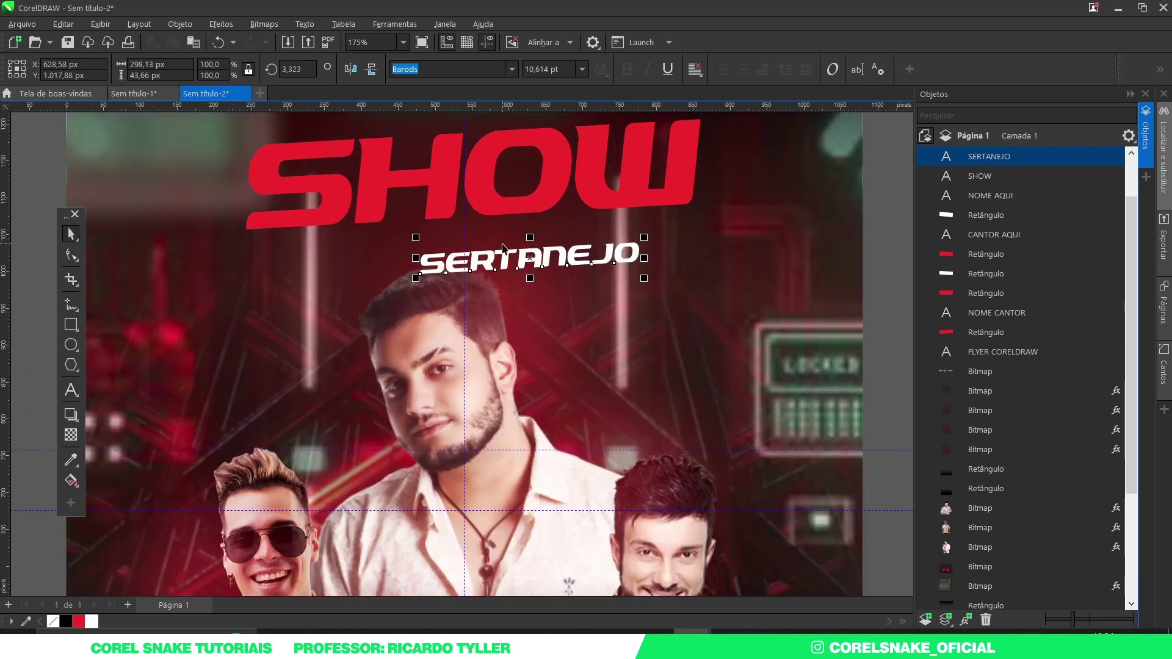
{"action": "left_click_drag", "start_coordinate": [530, 259], "coordinate": [467, 246]}
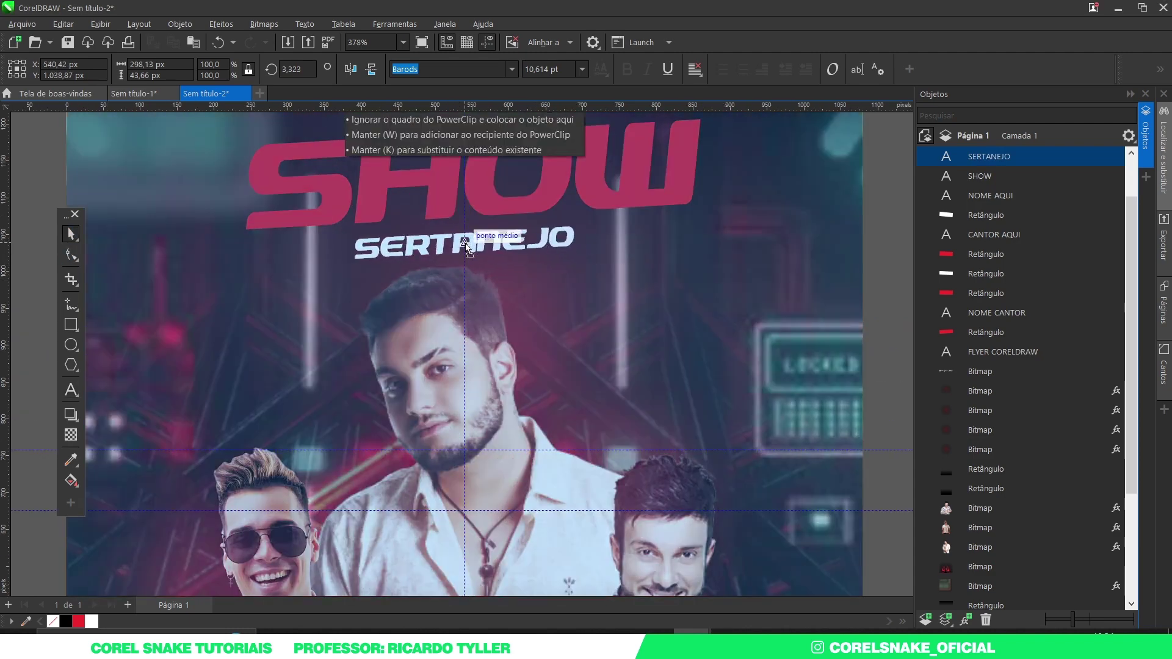
{"action": "scroll", "coordinate": [465, 242], "scroll_direction": "down", "scroll_amount": 5}
{"action": "left_click", "coordinate": [699, 269]}
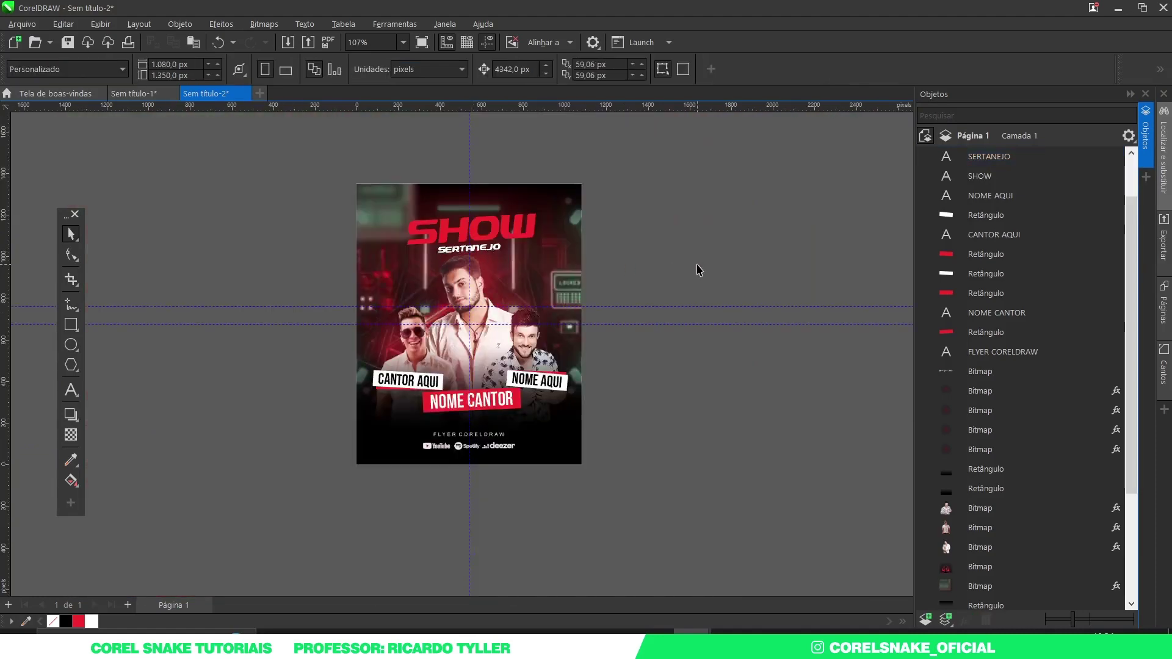
- Draw a slightly slanted white line of about 103 × 6 px to the left of the SERTANEJO text
{"action": "scroll", "coordinate": [453, 226], "scroll_direction": "up", "scroll_amount": 5}
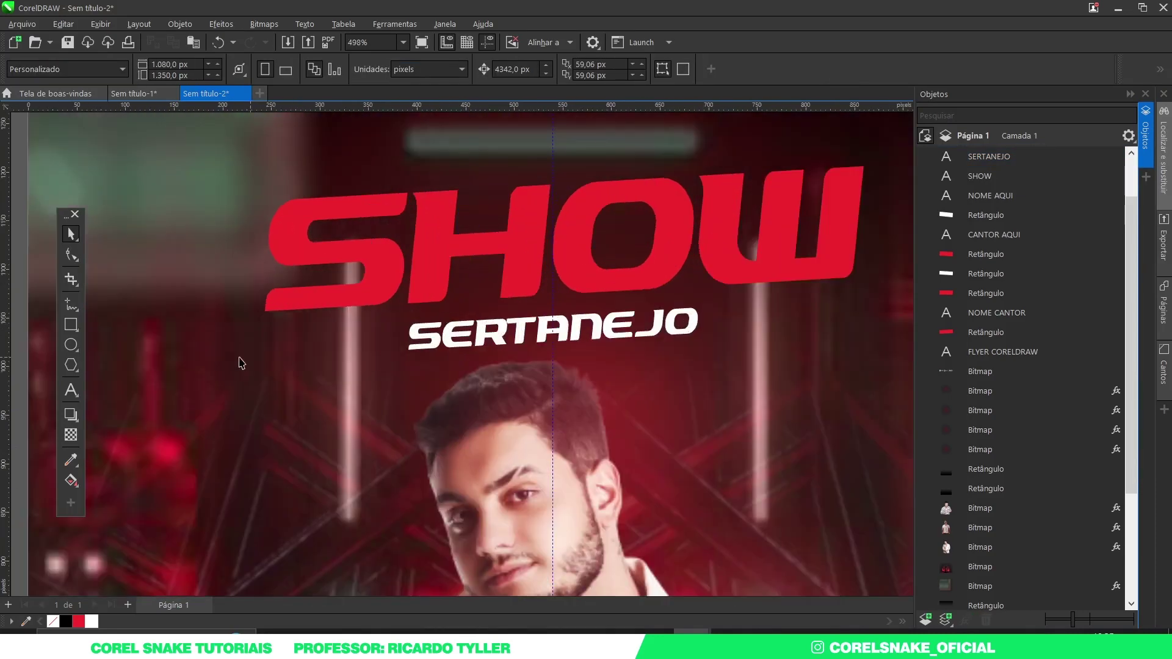
{"action": "left_click", "coordinate": [71, 305]}
{"action": "scroll", "coordinate": [415, 339], "scroll_direction": "up", "scroll_amount": 1}
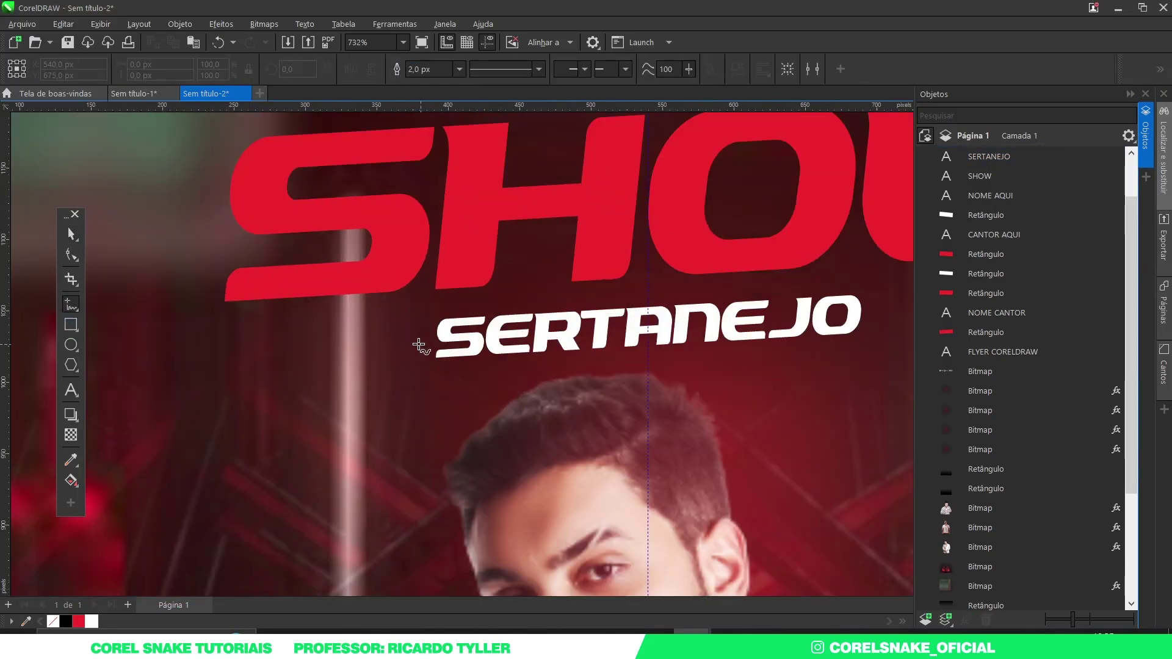
{"action": "left_click", "coordinate": [412, 339]}
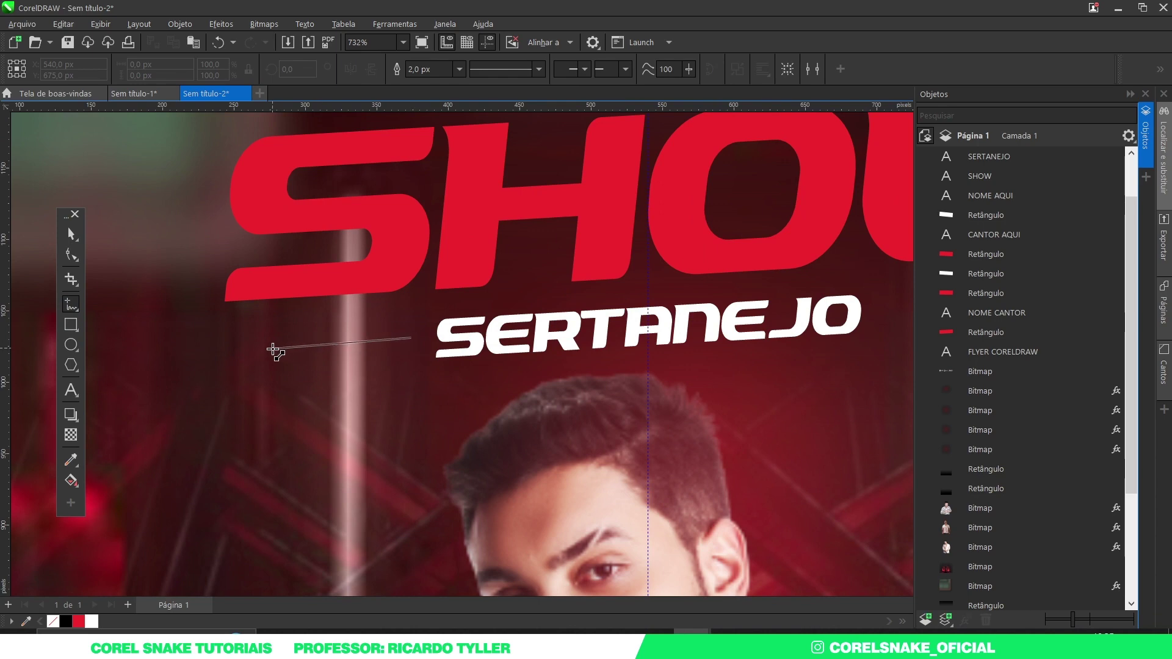
{"action": "left_click", "coordinate": [265, 348]}
{"action": "scroll", "coordinate": [267, 347], "scroll_direction": "down", "scroll_amount": 2}
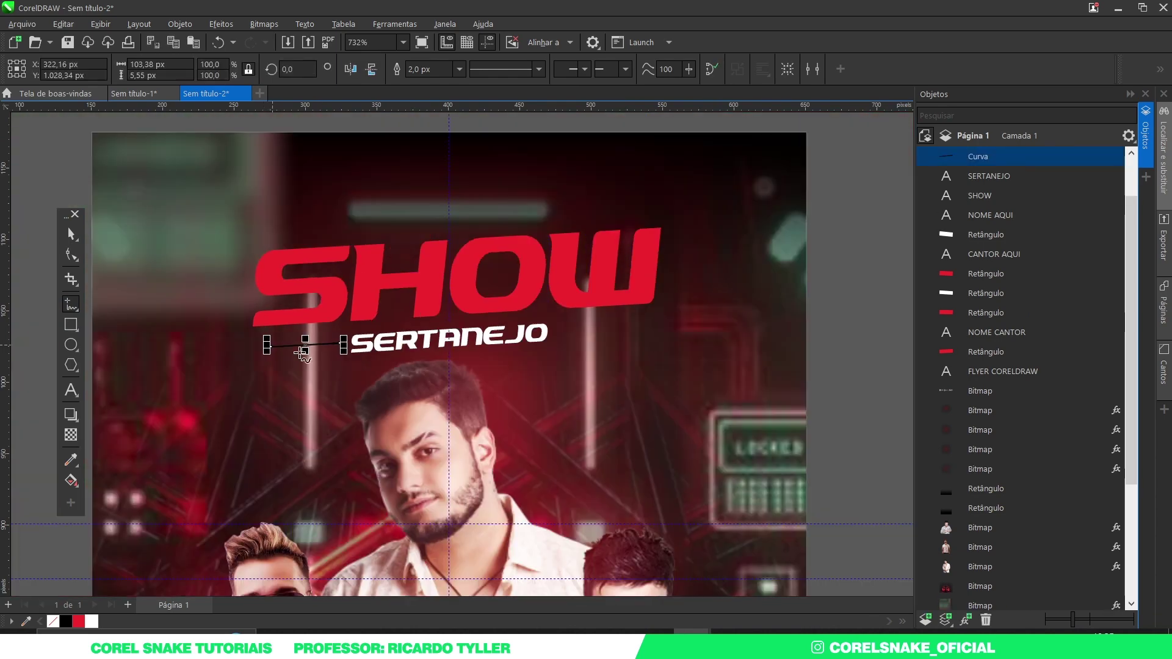
{"action": "key", "text": "space"}
{"action": "right_click", "coordinate": [92, 622]}
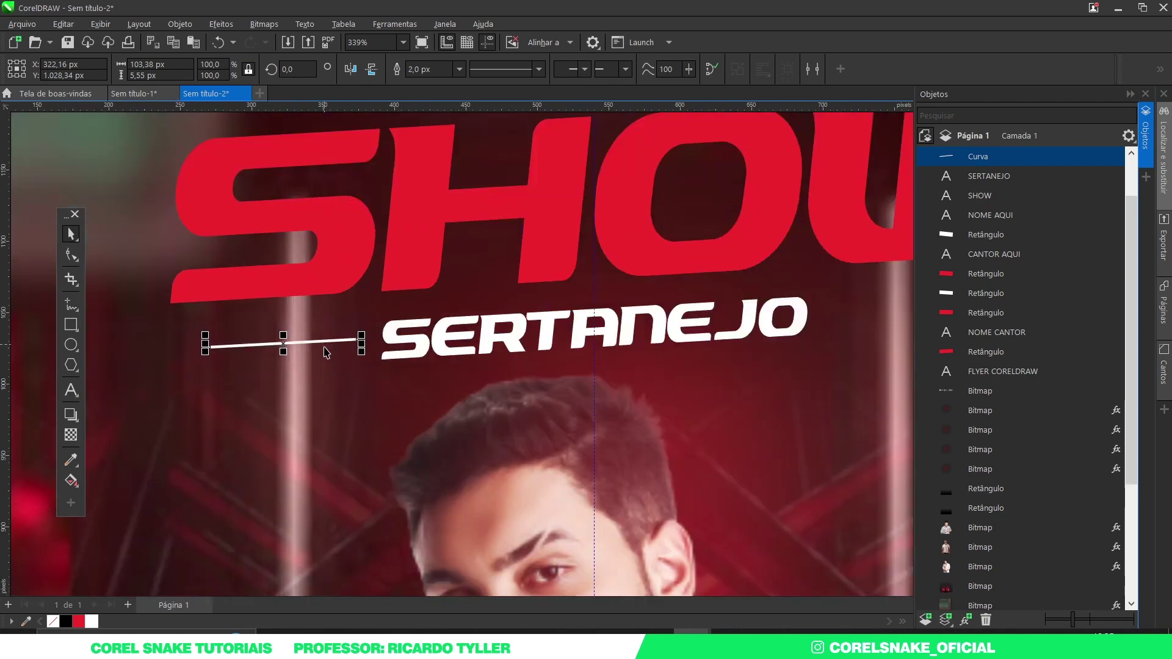
- Copy the white line to the right side of the SERTANEJO text
{"action": "scroll", "coordinate": [321, 348], "scroll_direction": "up", "scroll_amount": 2}
{"action": "left_click_drag", "start_coordinate": [280, 343], "coordinate": [895, 309]}
{"action": "right_click", "coordinate": [895, 309]}
{"action": "scroll", "coordinate": [895, 309], "scroll_direction": "down", "scroll_amount": 3}
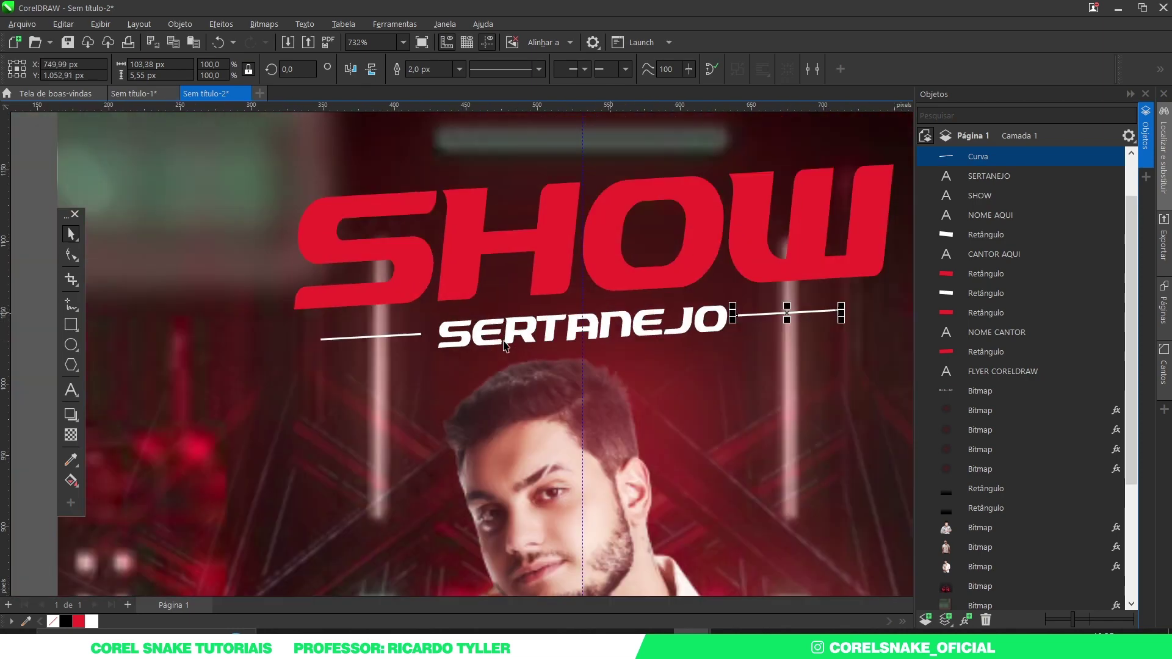
- Select both white lines and shift them together slightly to the right, to about X 559 px
{"action": "left_click_drag", "start_coordinate": [780, 346], "coordinate": [387, 320]}
{"action": "scroll", "coordinate": [552, 336], "scroll_direction": "up", "scroll_amount": 3}
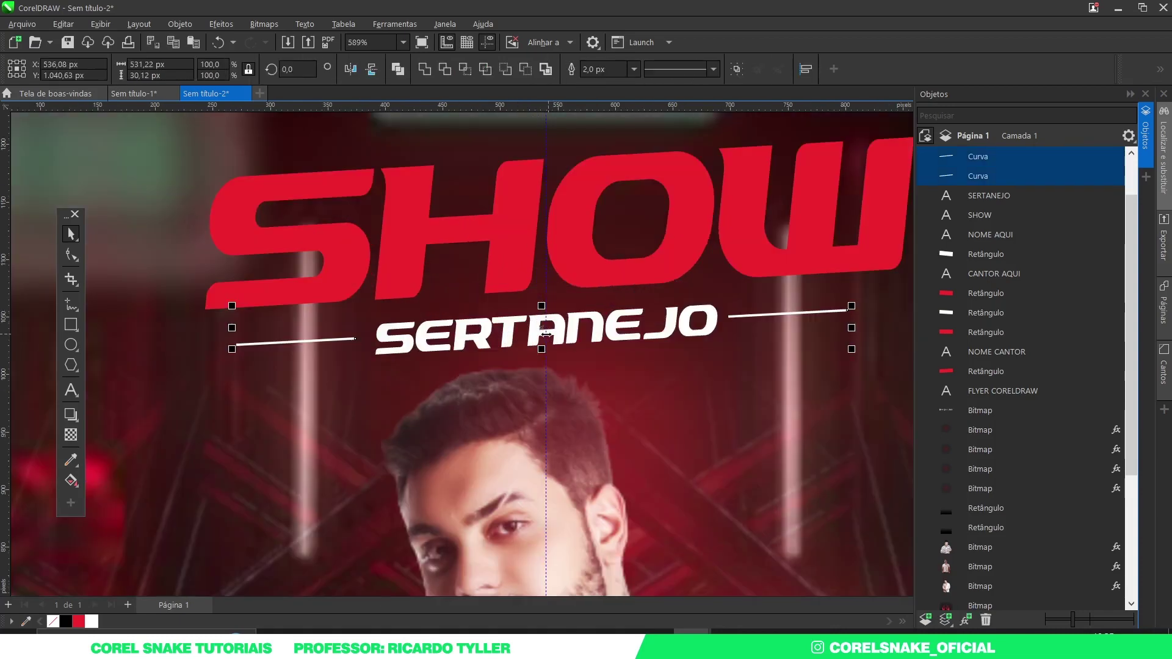
{"action": "mouse_move", "coordinate": [543, 329]}
{"action": "left_mouse_down"}
{"action": "mouse_move", "coordinate": [574, 333]}
{"action": "mouse_move", "coordinate": [562, 329]}
{"action": "left_mouse_up"}
{"action": "scroll", "coordinate": [524, 324], "scroll_direction": "down", "scroll_amount": 2}
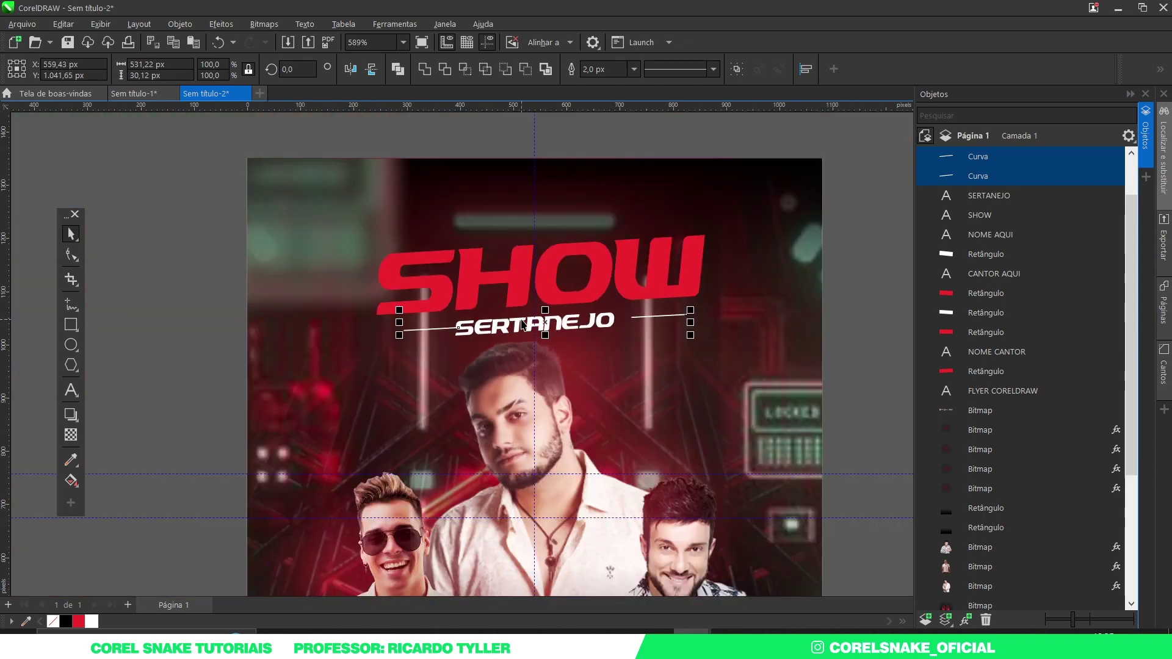
{"action": "scroll", "coordinate": [524, 324], "scroll_direction": "down", "scroll_amount": 2}
{"action": "left_click", "coordinate": [771, 328]}
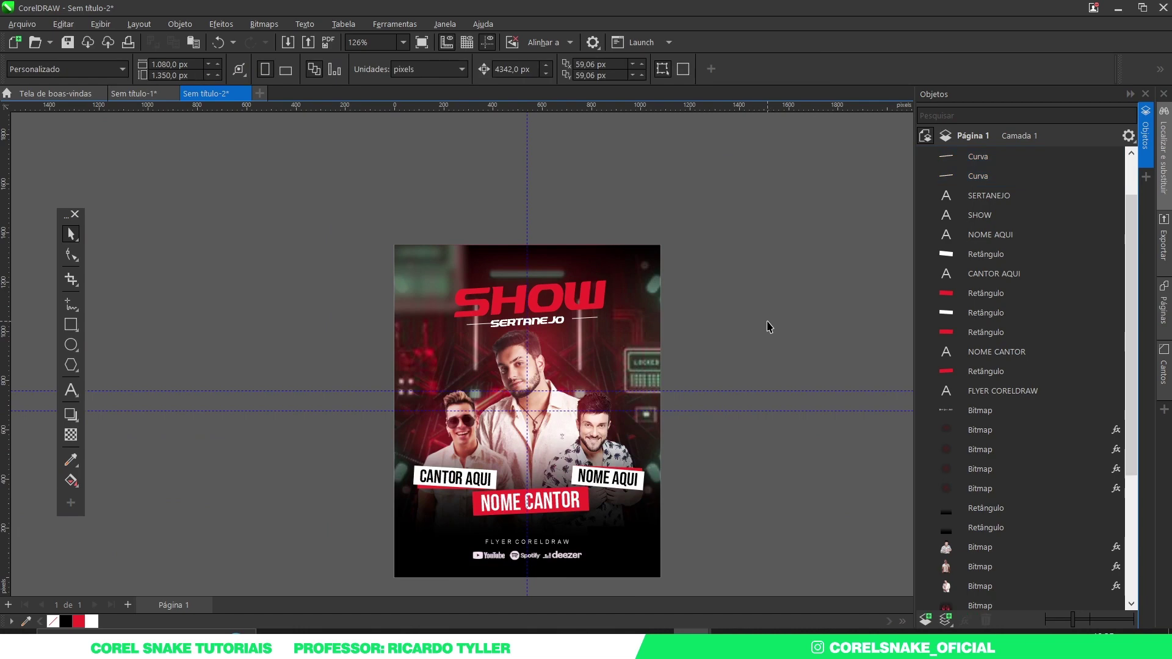
- Copy the SERTANEJO text above the SHOW title and change its wording to SAB 08 DEZ
{"action": "scroll", "coordinate": [720, 330], "scroll_direction": "up", "scroll_amount": 1}
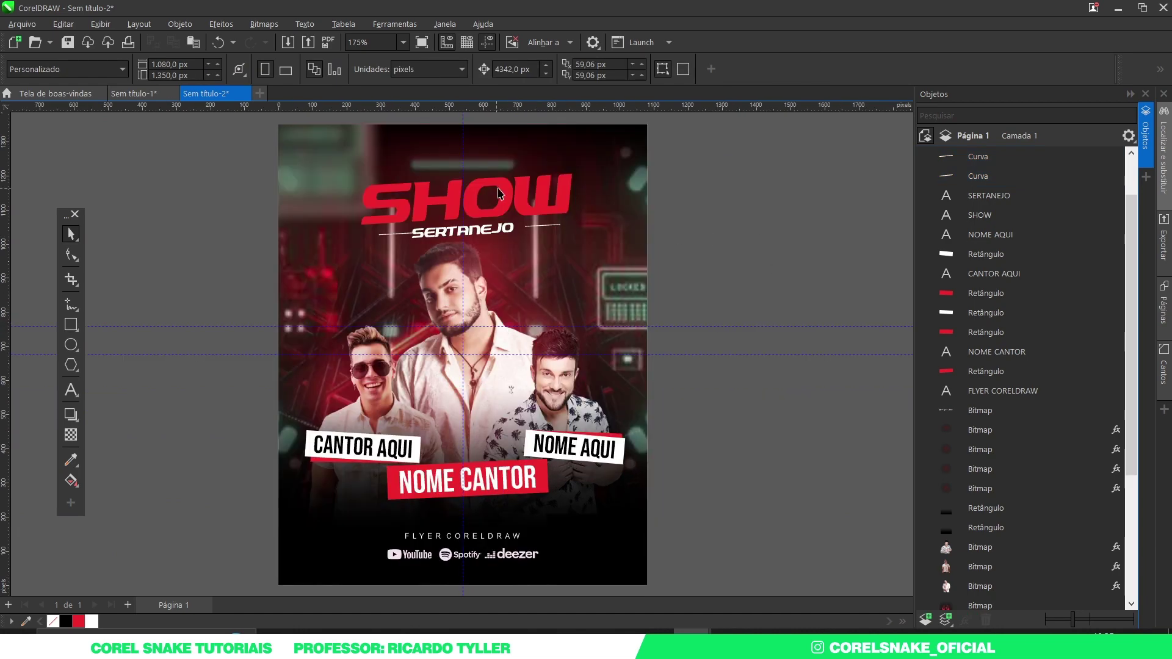
{"action": "left_click_drag", "start_coordinate": [488, 230], "coordinate": [474, 164]}
{"action": "double_click", "coordinate": [473, 163]}
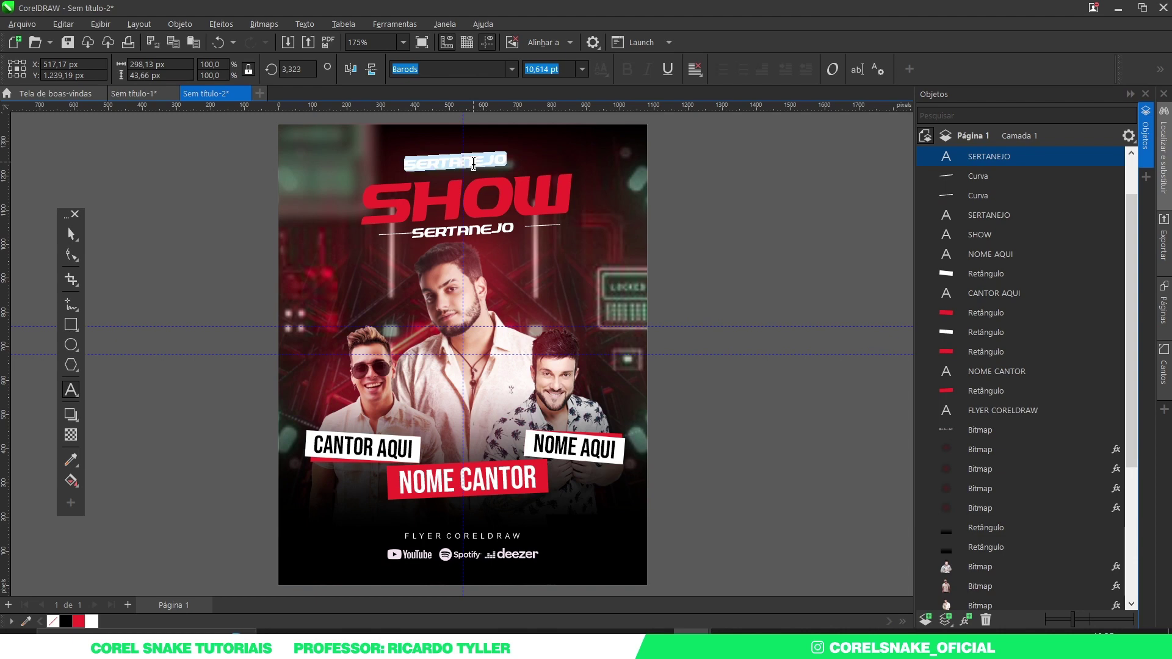
{"action": "type", "text": "SAB"}
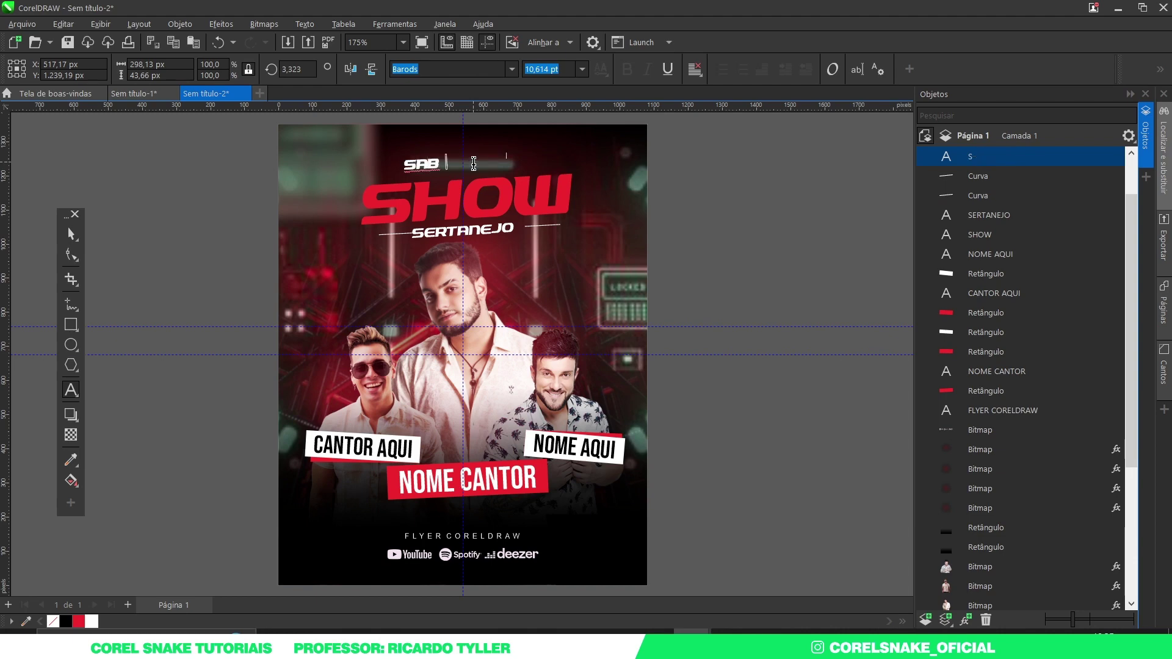
{"action": "type", "text": " 08 DEZ"}
{"action": "left_click", "coordinate": [71, 233]}
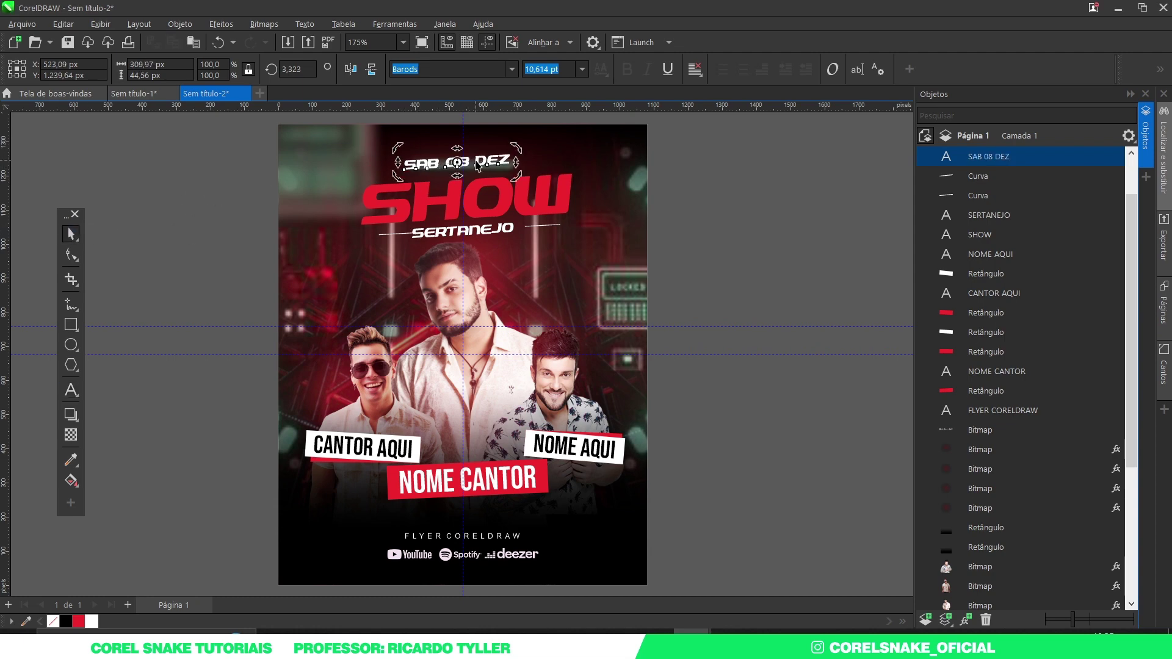
- Fill only the number 08 in the date text with red
{"action": "double_click", "coordinate": [457, 162]}
{"action": "double_click", "coordinate": [448, 165]}
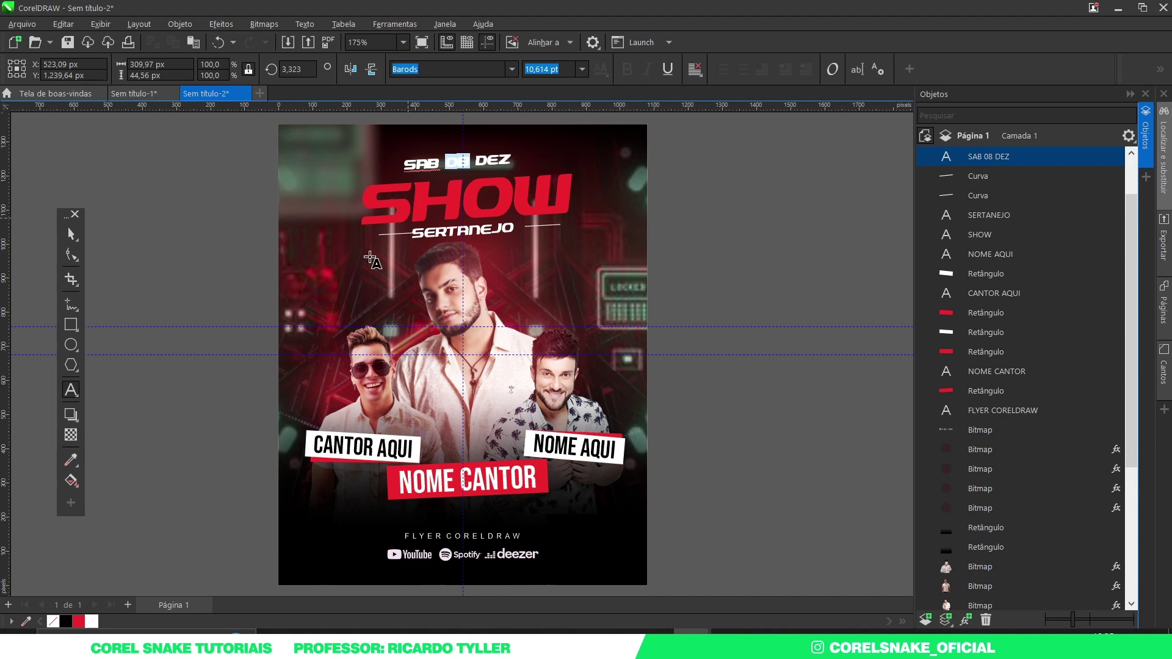
{"action": "left_click", "coordinate": [69, 234]}
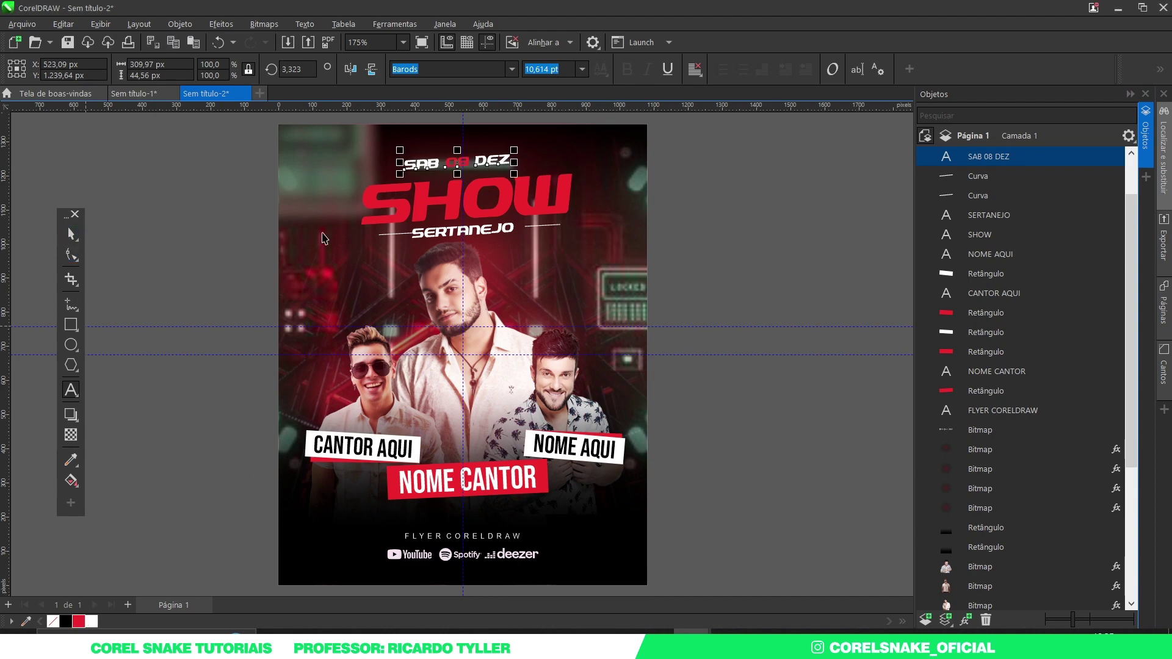
- Move the date text close above the SHOW title, to about X 549 px and Y 1231 px
{"action": "left_click", "coordinate": [489, 160]}
{"action": "scroll", "coordinate": [488, 160], "scroll_direction": "up", "scroll_amount": 2}
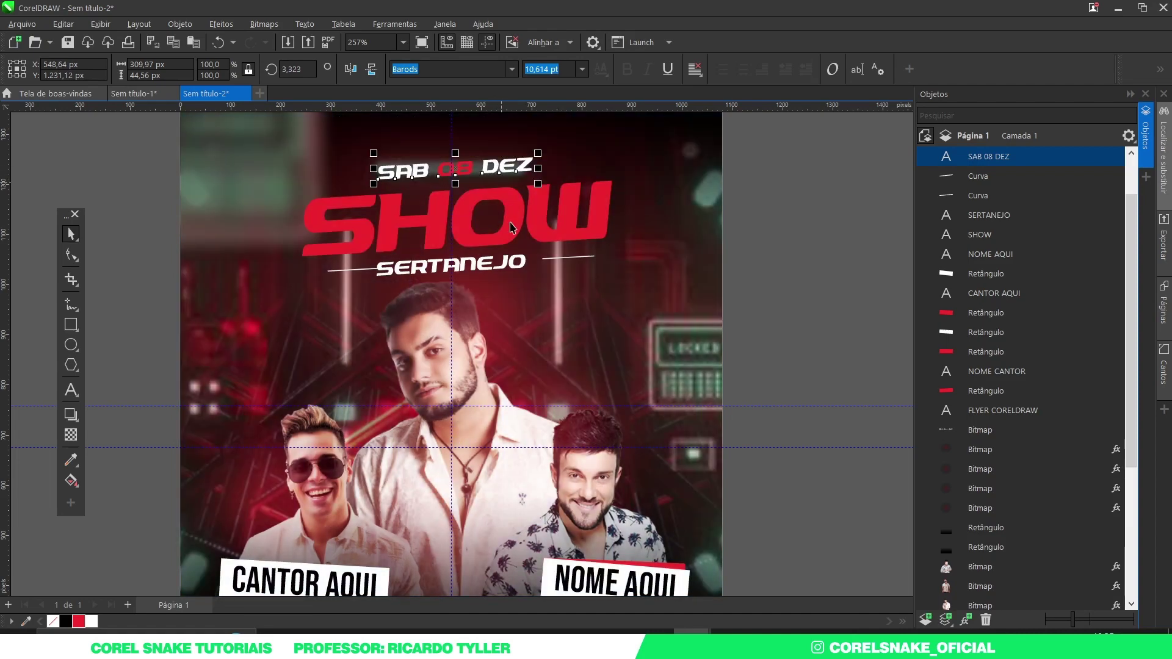
{"action": "scroll", "coordinate": [511, 227], "scroll_direction": "down", "scroll_amount": 6}
{"action": "left_click", "coordinate": [727, 275]}
{"action": "key", "text": "shift+F4"}
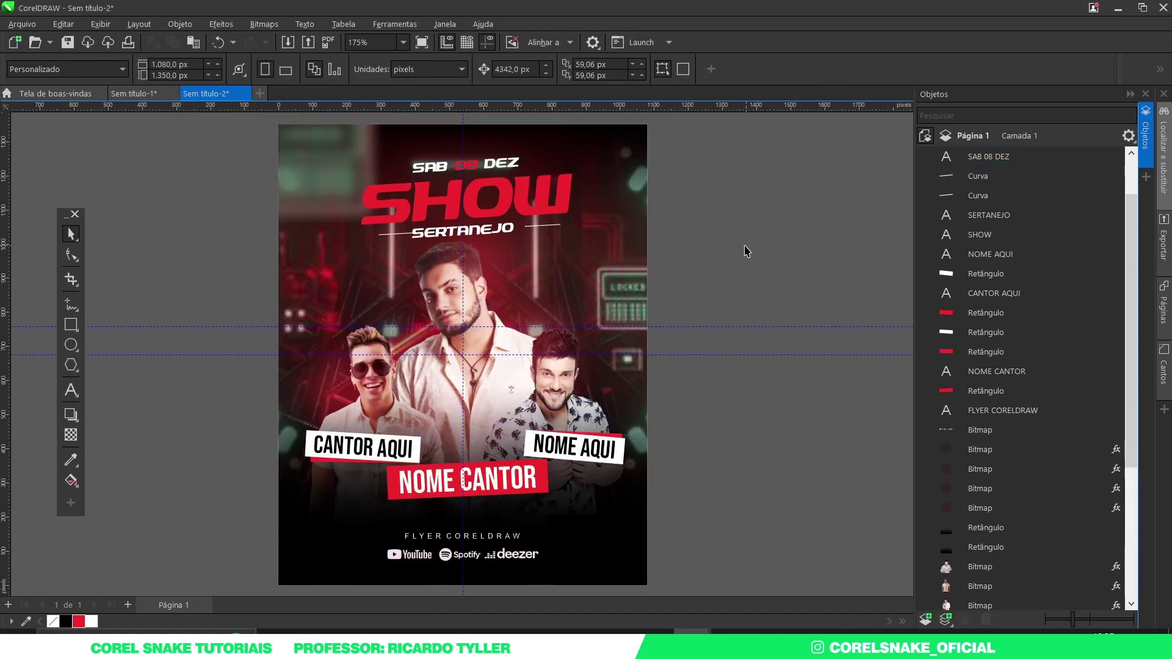
- Select the date, SHOW, SERTANEJO and both lines and move them up together to about Y 1147 px
{"action": "left_click_drag", "start_coordinate": [745, 250], "coordinate": [282, 146]}
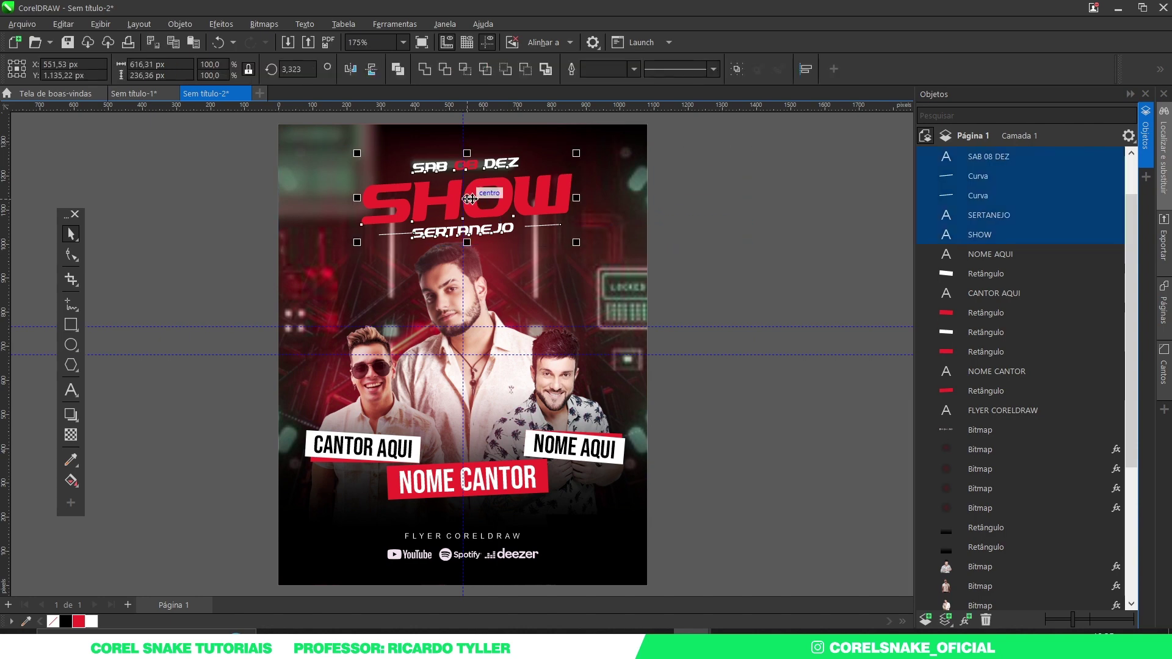
{"action": "scroll", "coordinate": [470, 198], "scroll_direction": "up", "scroll_amount": 2}
{"action": "left_click_drag", "start_coordinate": [470, 199], "coordinate": [475, 198]}
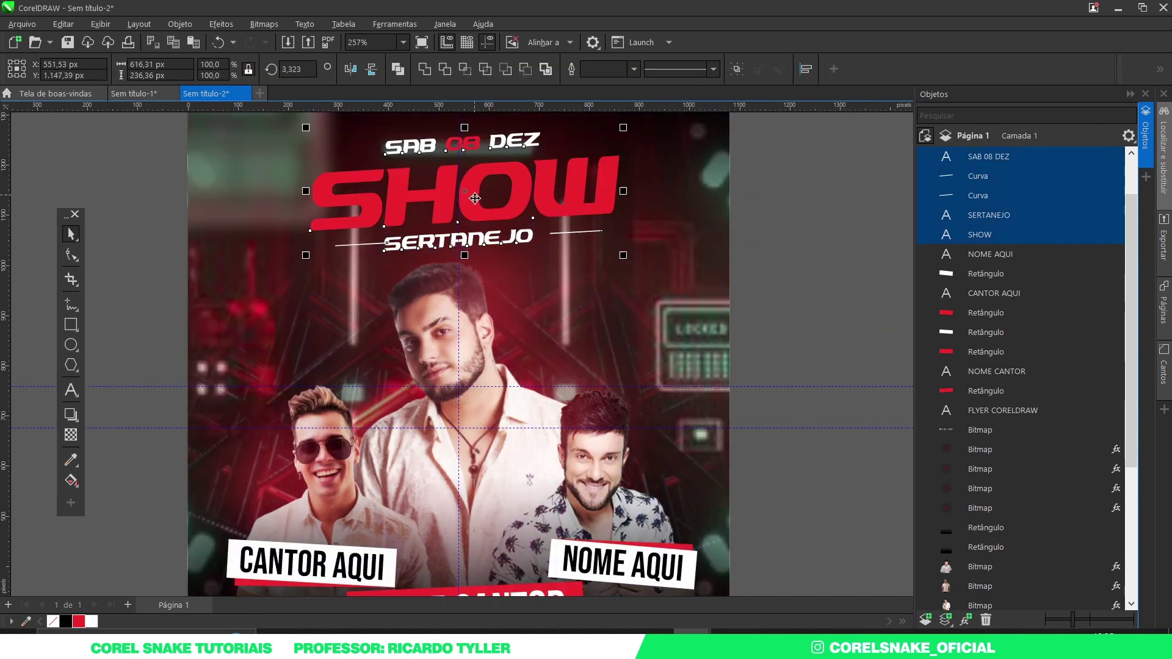
{"action": "scroll", "coordinate": [474, 198], "scroll_direction": "down", "scroll_amount": 4}
{"action": "left_click", "coordinate": [716, 198]}
{"action": "key", "text": "shift+F4"}
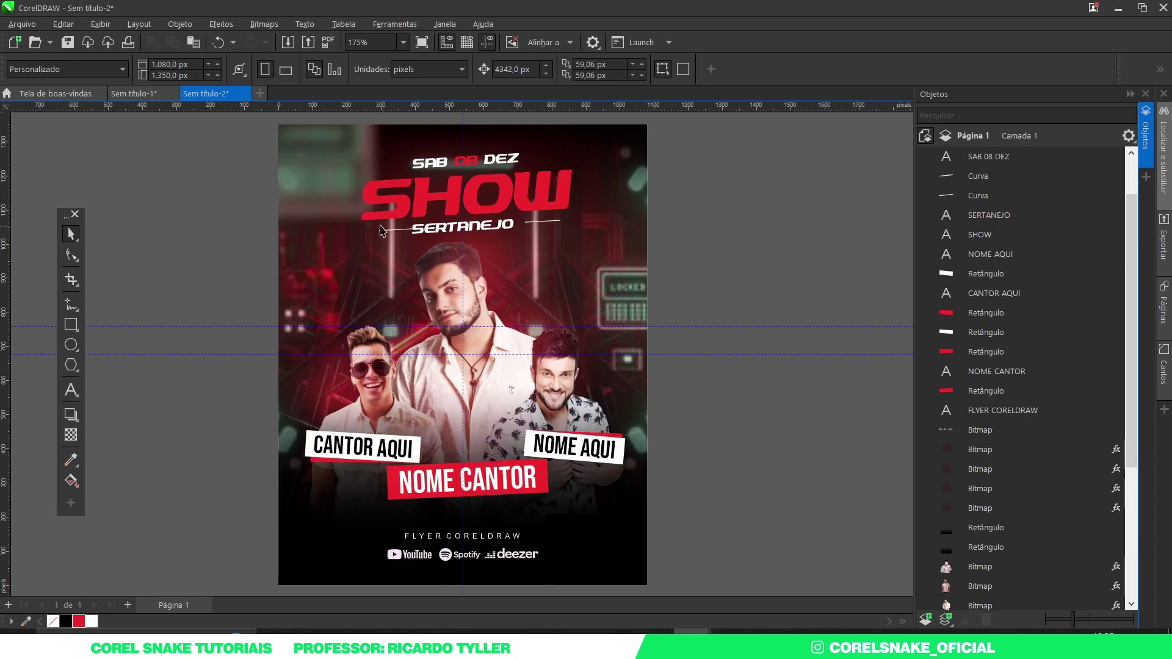
- Move the title block and singer name labels down together by about 22 px, and raise only the title block again
{"action": "left_click_drag", "start_coordinate": [213, 139], "coordinate": [713, 522]}
{"action": "scroll", "coordinate": [501, 482], "scroll_direction": "up", "scroll_amount": 2}
{"action": "scroll", "coordinate": [500, 482], "scroll_direction": "down", "scroll_amount": 2}
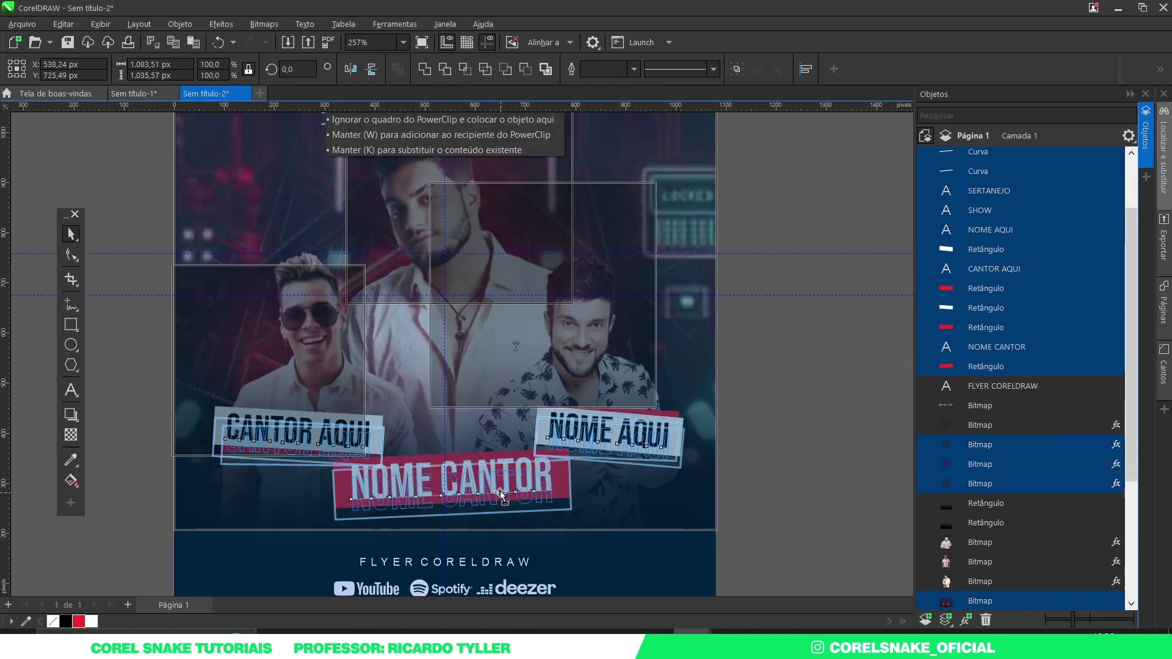
{"action": "scroll", "coordinate": [501, 488], "scroll_direction": "down", "scroll_amount": 2}
{"action": "left_click", "coordinate": [701, 387]}
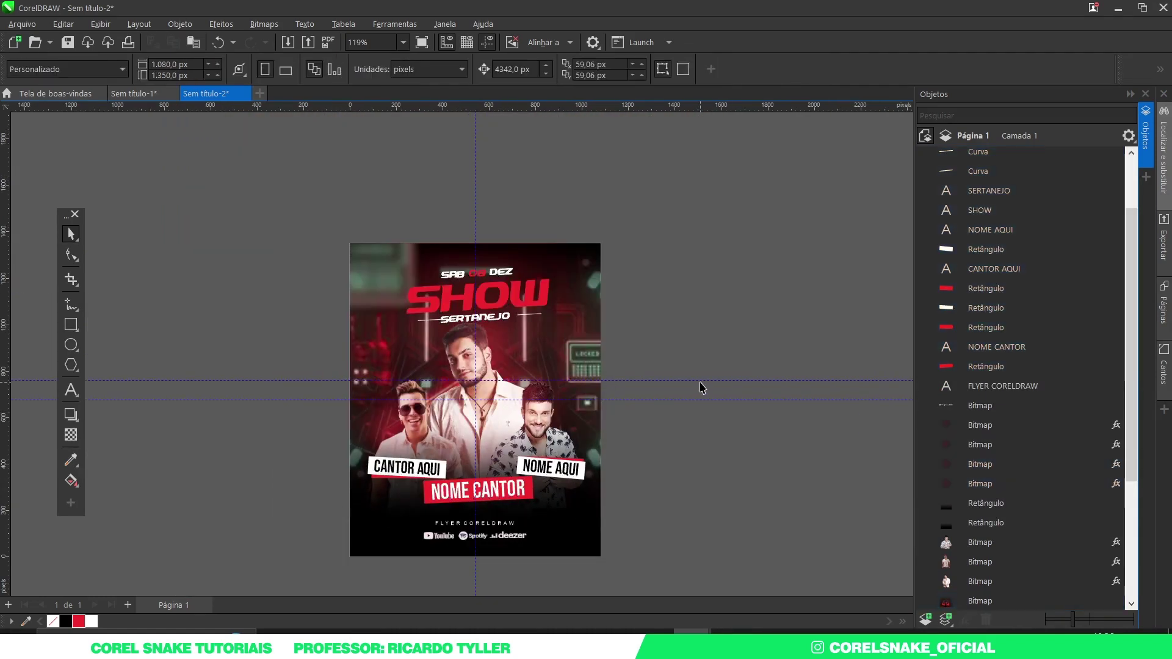
{"action": "key", "text": "shift+F4"}
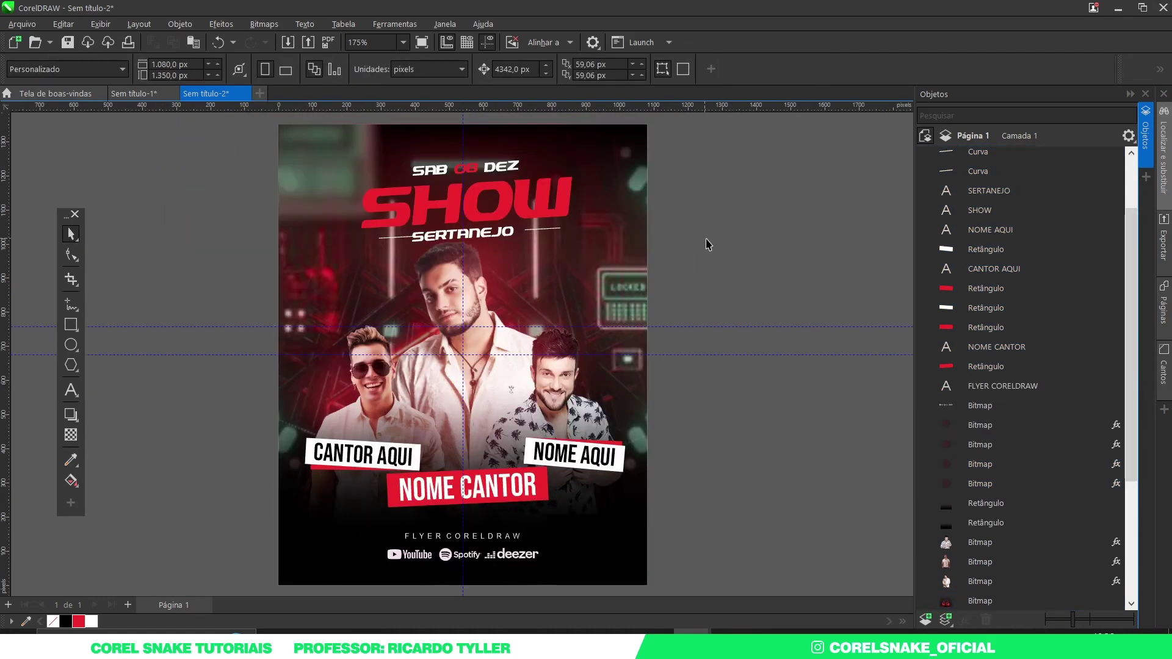
{"action": "left_click_drag", "start_coordinate": [709, 244], "coordinate": [297, 138]}
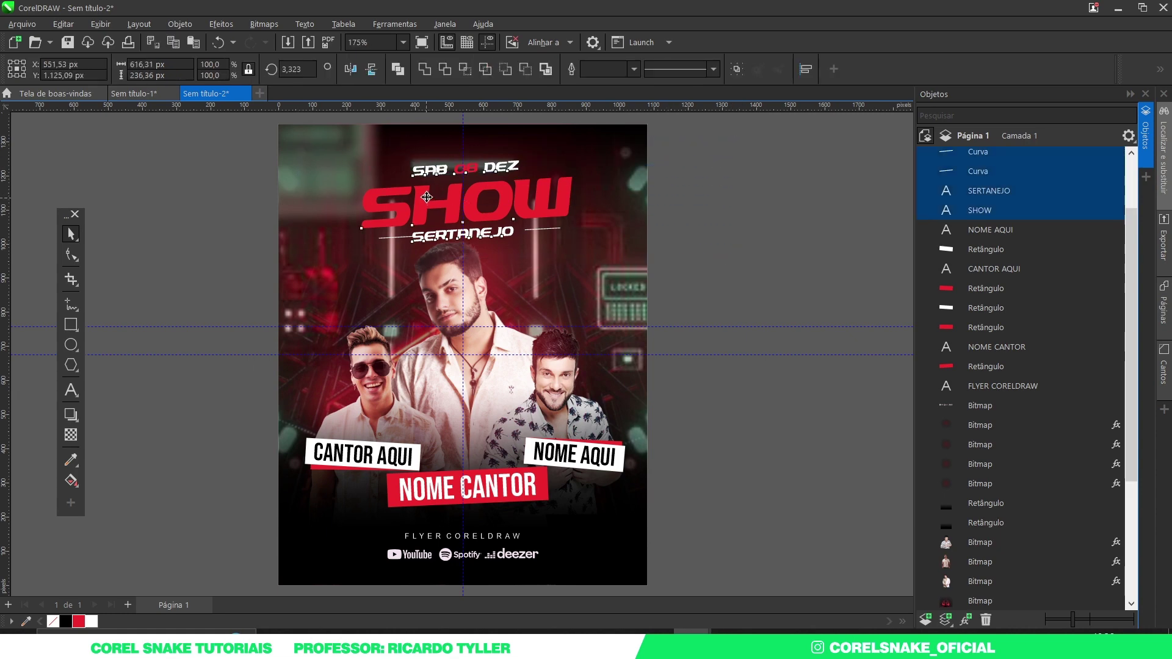
{"action": "left_click", "coordinate": [749, 228]}
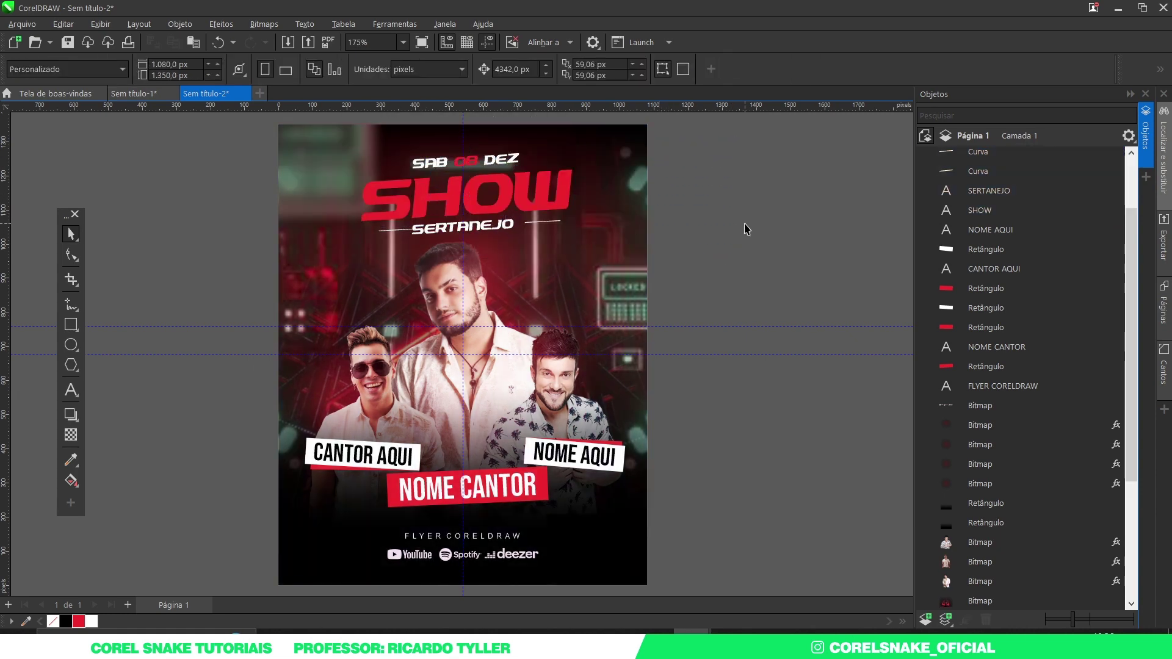
- Create a rectangle covering the whole page and bring it in front of all other objects
{"action": "double_click", "coordinate": [71, 324]}
{"action": "left_click", "coordinate": [72, 237]}
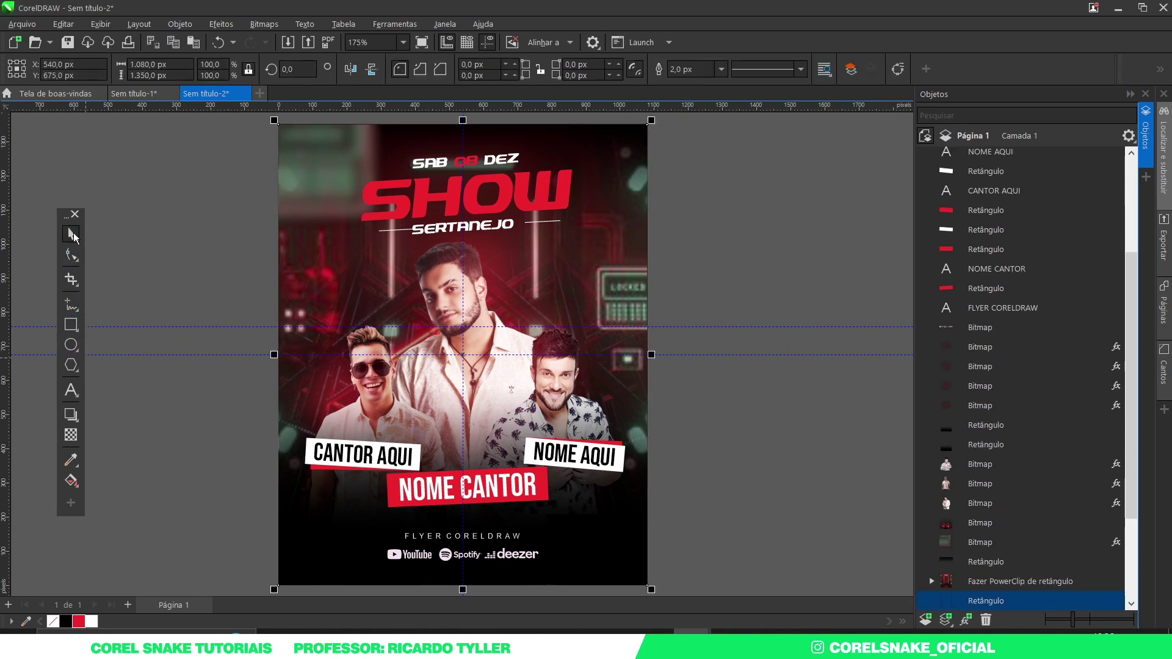
{"action": "key", "text": "ctrl+Home"}
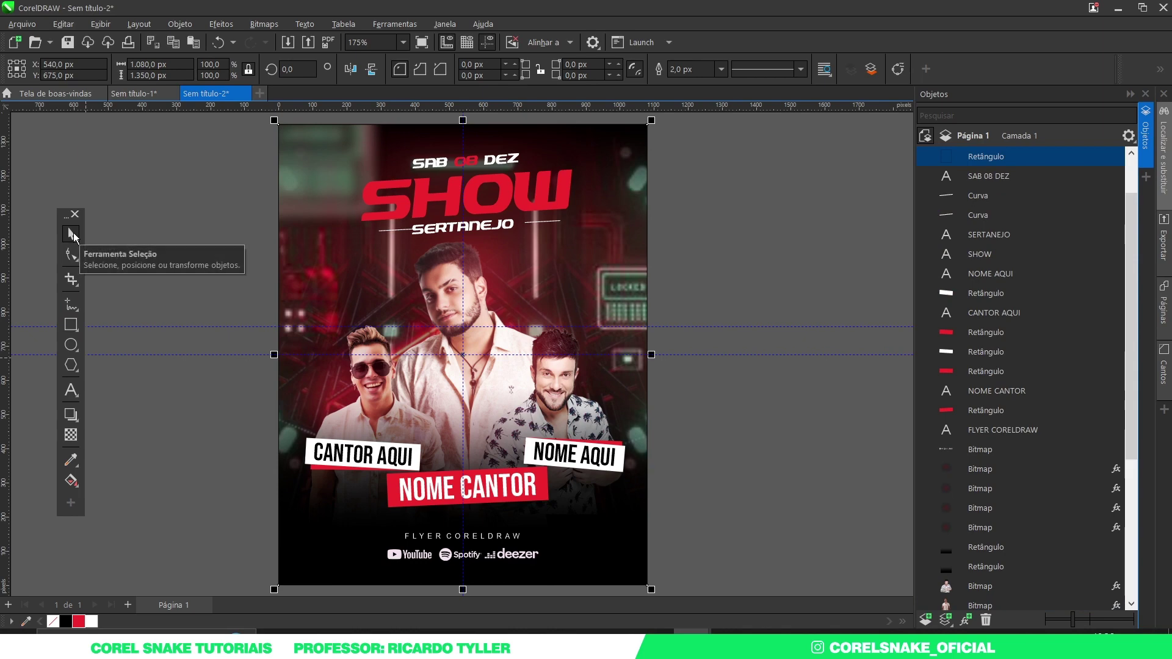
- Give the page-sized rectangle a uniform dark navy-purple fill
{"action": "key", "text": "F11"}
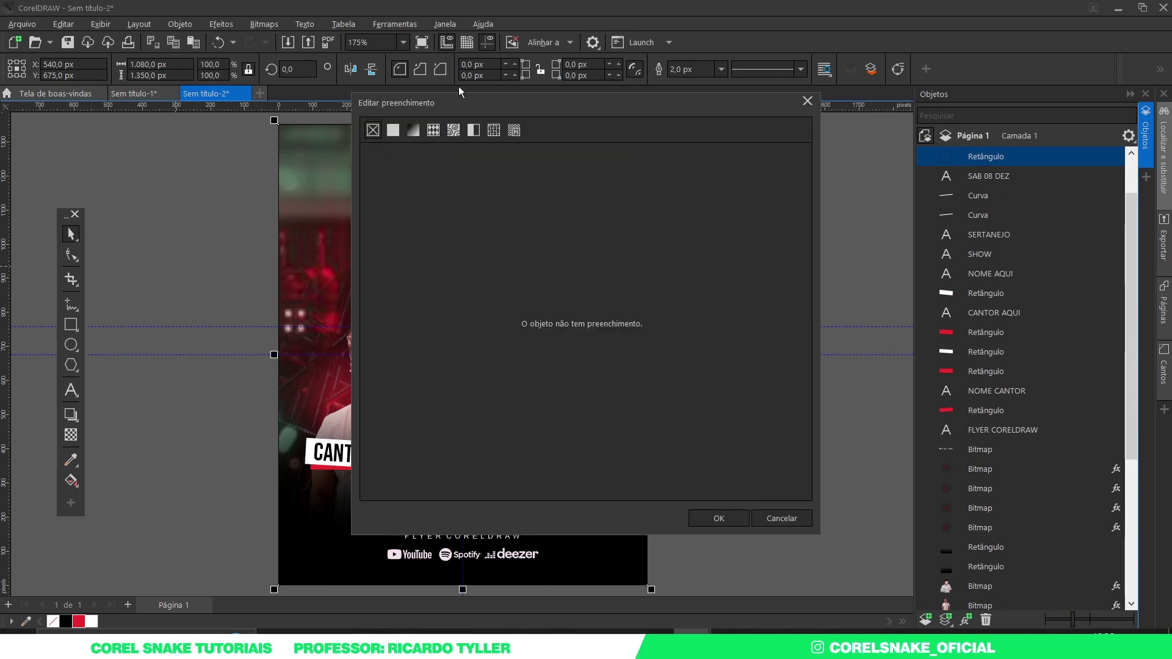
{"action": "left_click_drag", "start_coordinate": [459, 91], "coordinate": [794, 104]}
{"action": "left_click", "coordinate": [786, 130]}
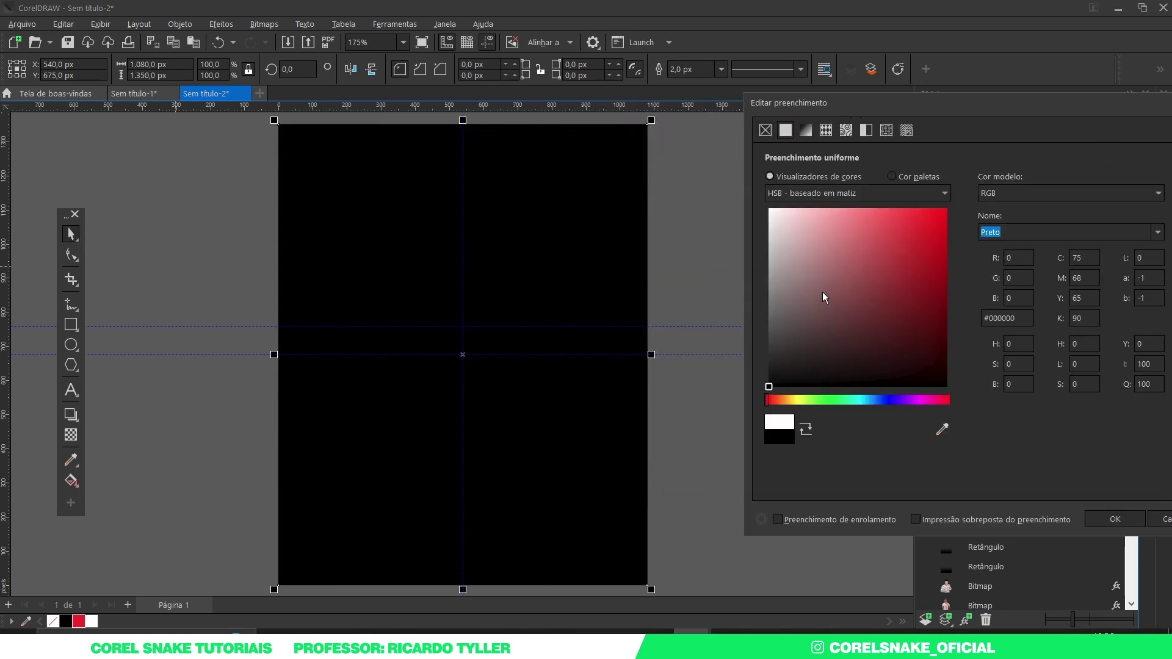
{"action": "left_click", "coordinate": [884, 399]}
{"action": "left_click", "coordinate": [896, 331]}
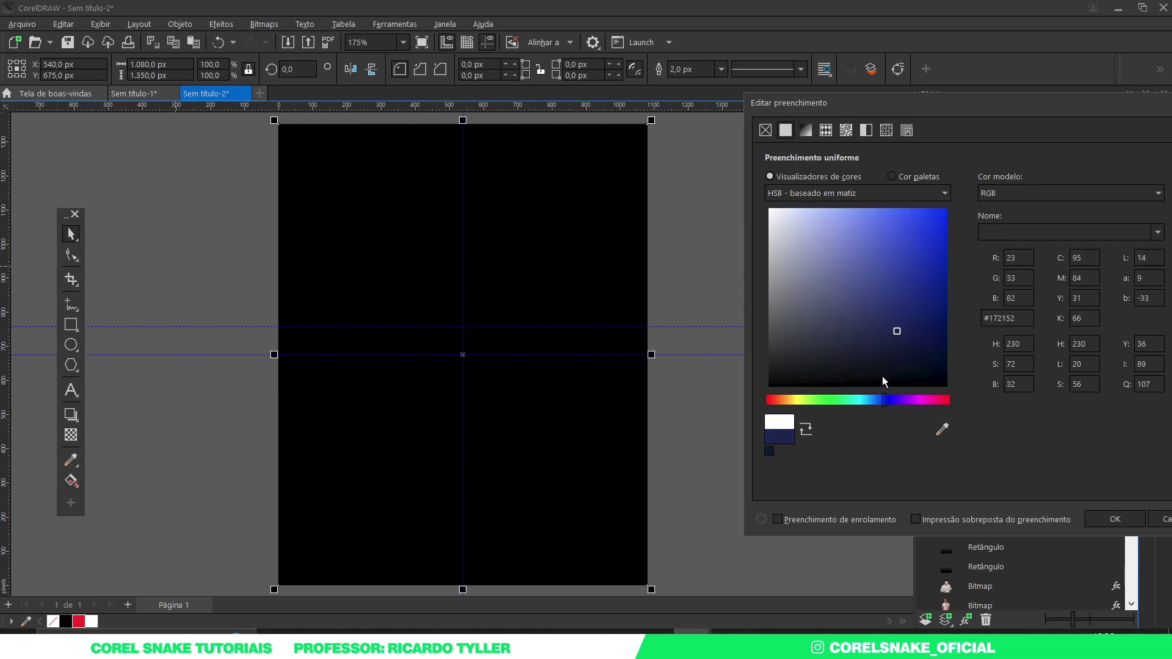
{"action": "left_click_drag", "start_coordinate": [882, 400], "coordinate": [889, 400]}
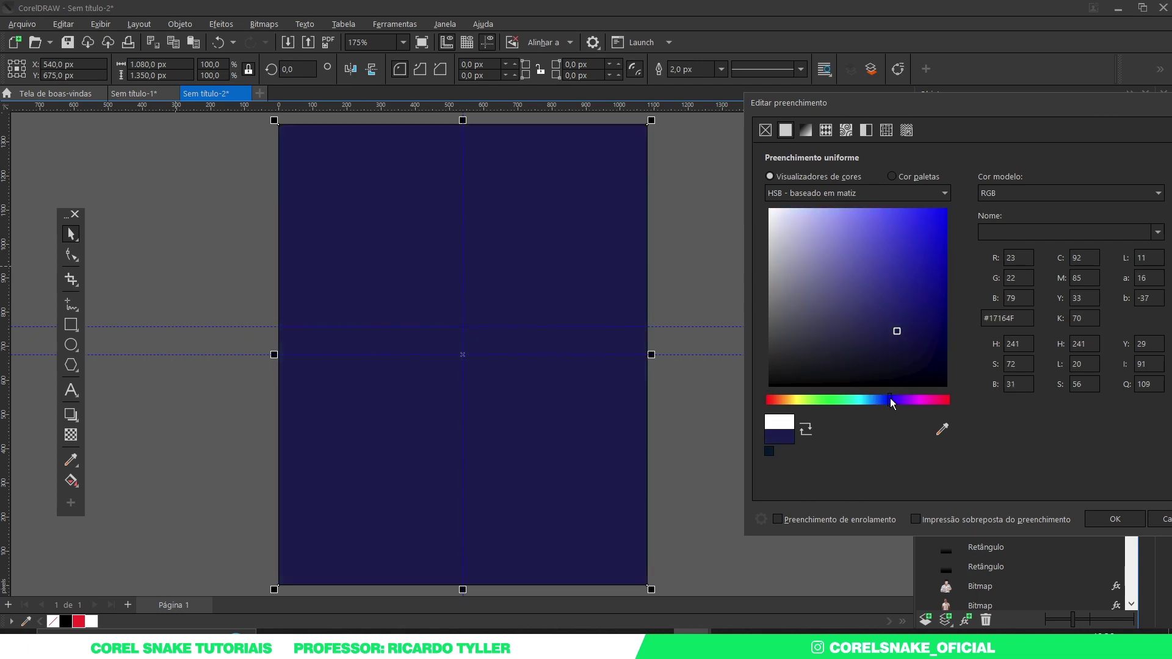
{"action": "left_click", "coordinate": [884, 335]}
{"action": "left_click", "coordinate": [865, 332]}
{"action": "left_click_drag", "start_coordinate": [874, 337], "coordinate": [886, 336]}
{"action": "left_click", "coordinate": [1099, 518]}
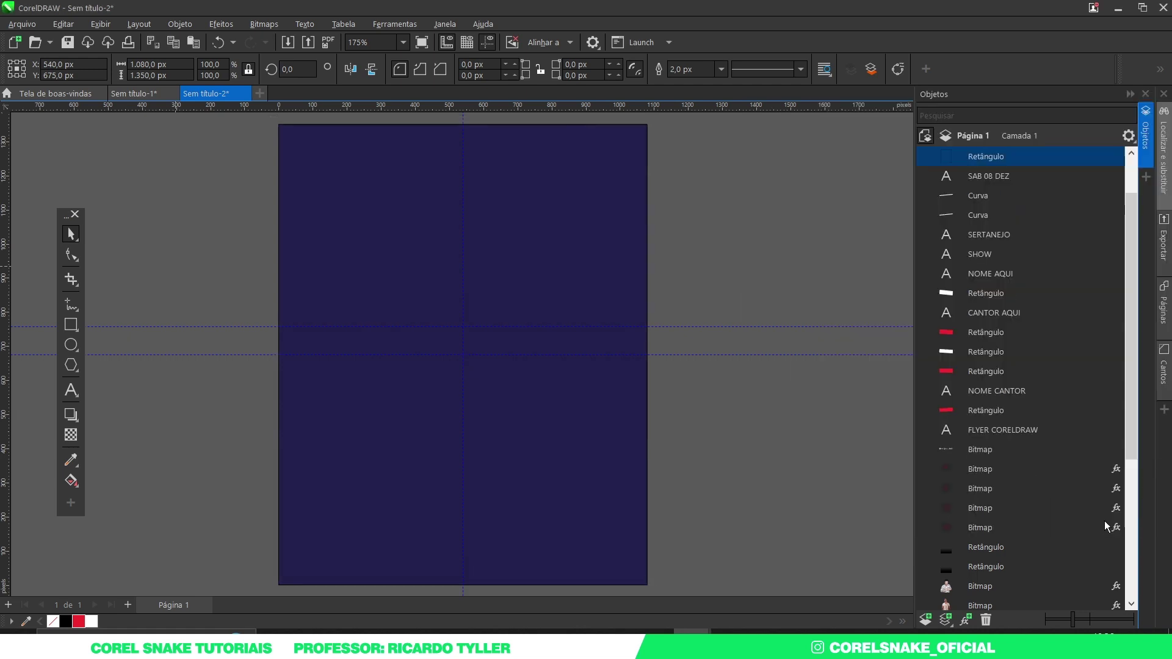
- Apply the Exclusão merge mode to the dark blue rectangle with uniform transparency set to 80
{"action": "left_click", "coordinate": [73, 435]}
{"action": "left_click", "coordinate": [190, 68]}
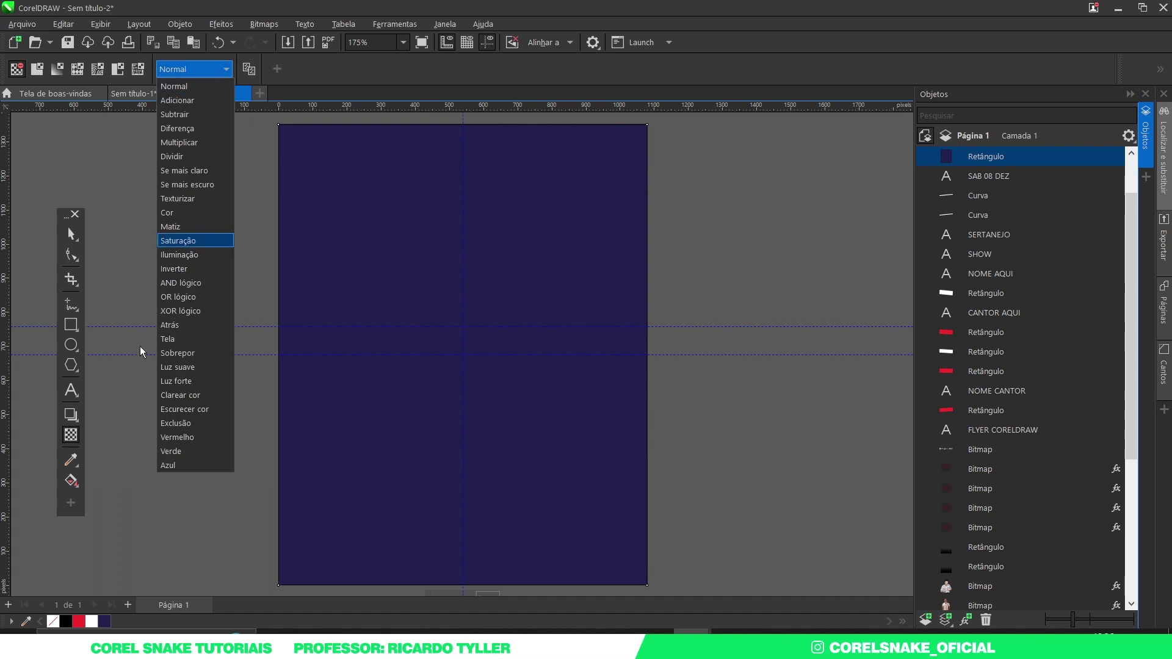
{"action": "left_click", "coordinate": [183, 423]}
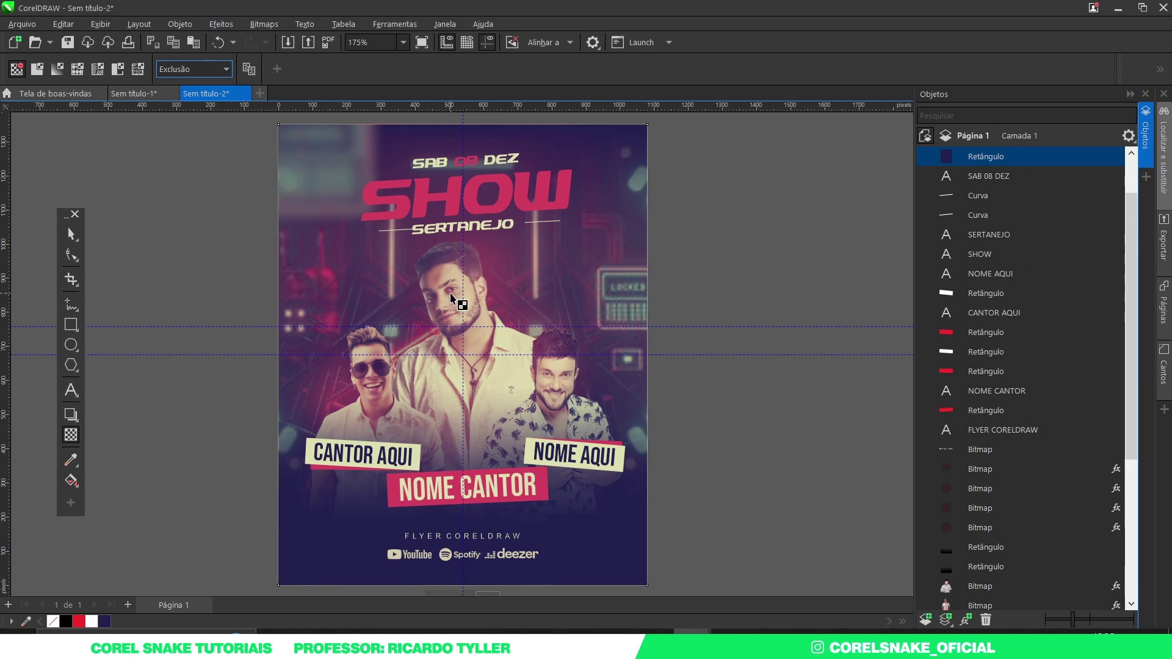
{"action": "left_click", "coordinate": [37, 70]}
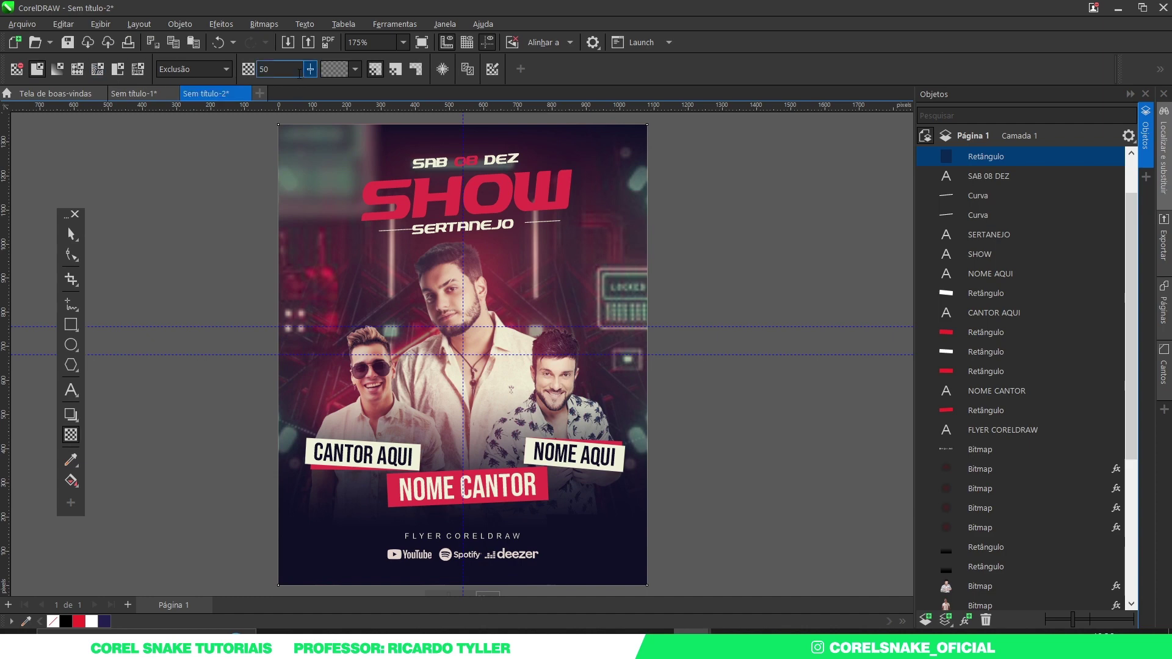
{"action": "double_click", "coordinate": [297, 71]}
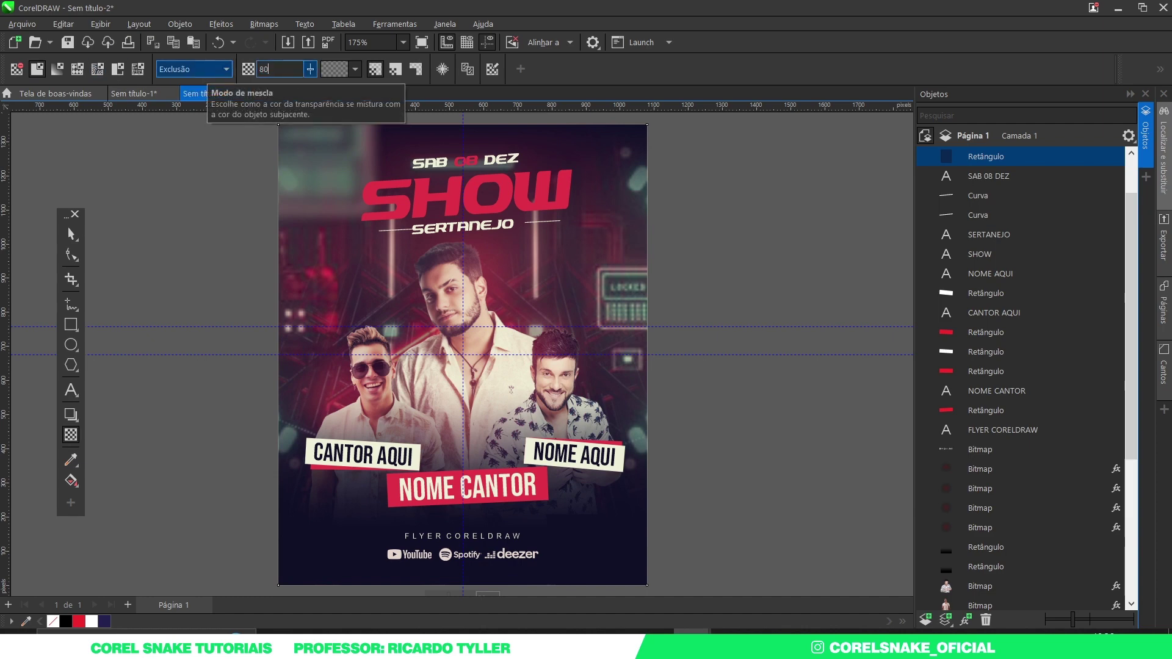
{"action": "key", "text": "Return"}
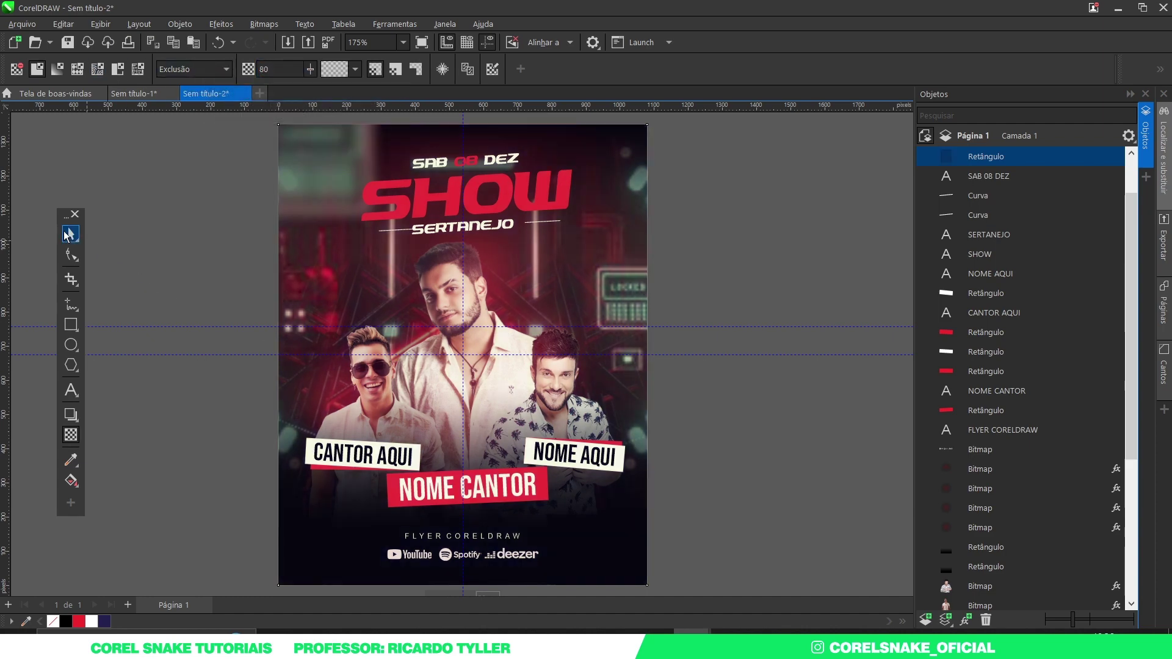
{"action": "left_click", "coordinate": [66, 235]}
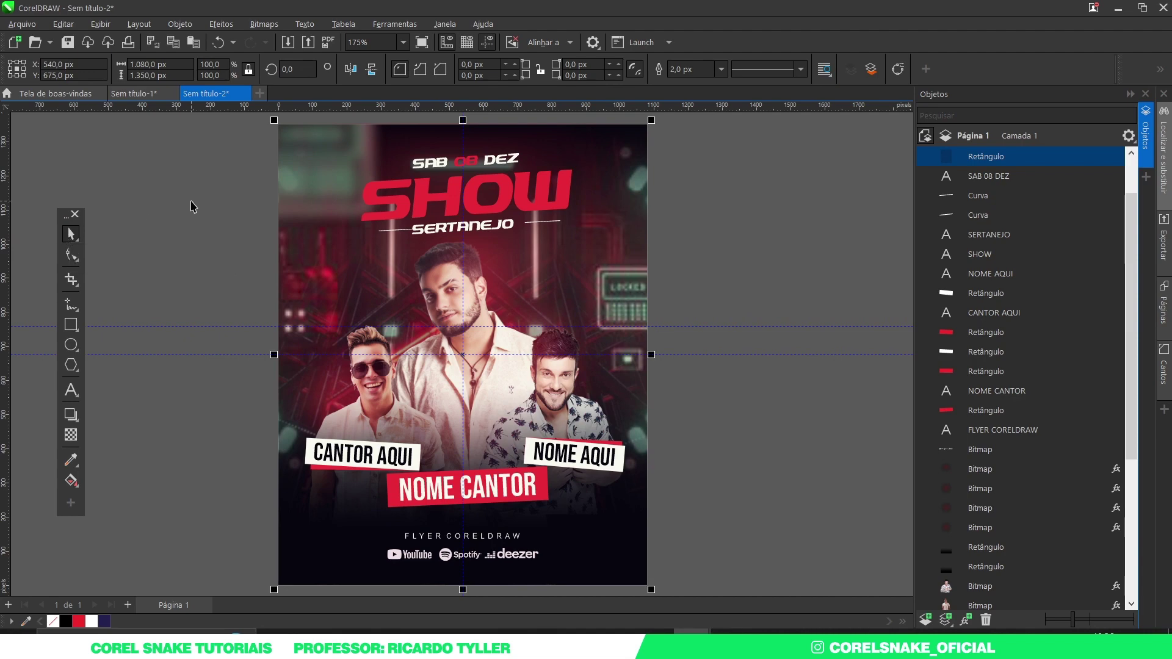
- Compare the flyer without and with the dark blue overlay, and hide the guidelines
{"action": "key", "text": "ctrl+z"}
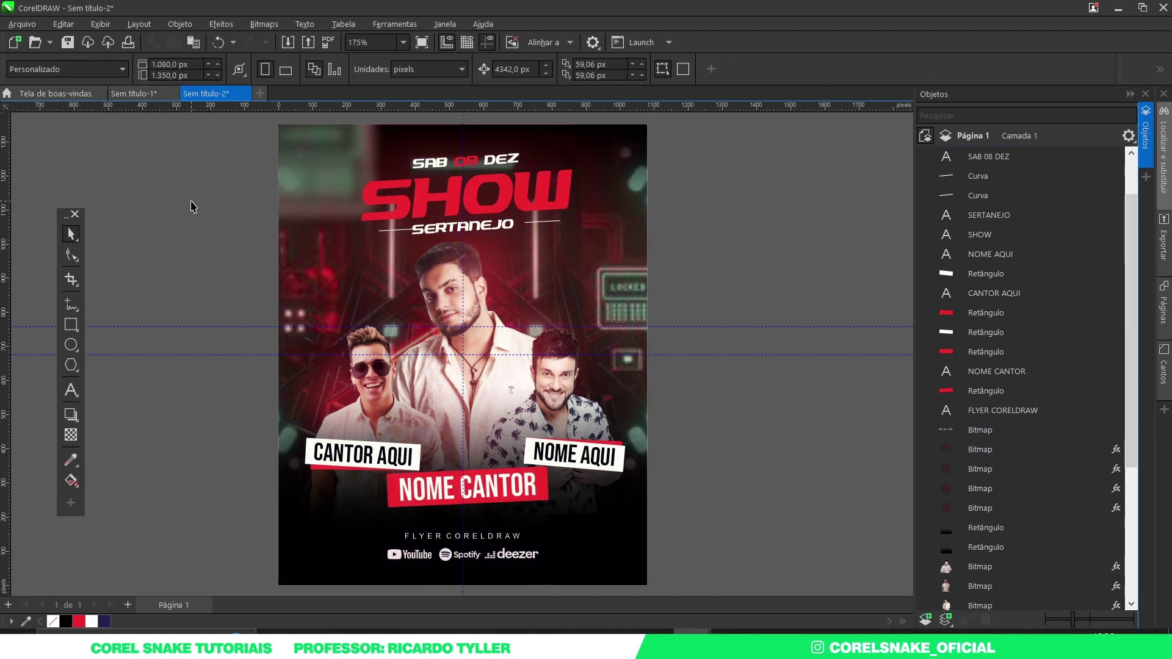
{"action": "left_click", "coordinate": [787, 247]}
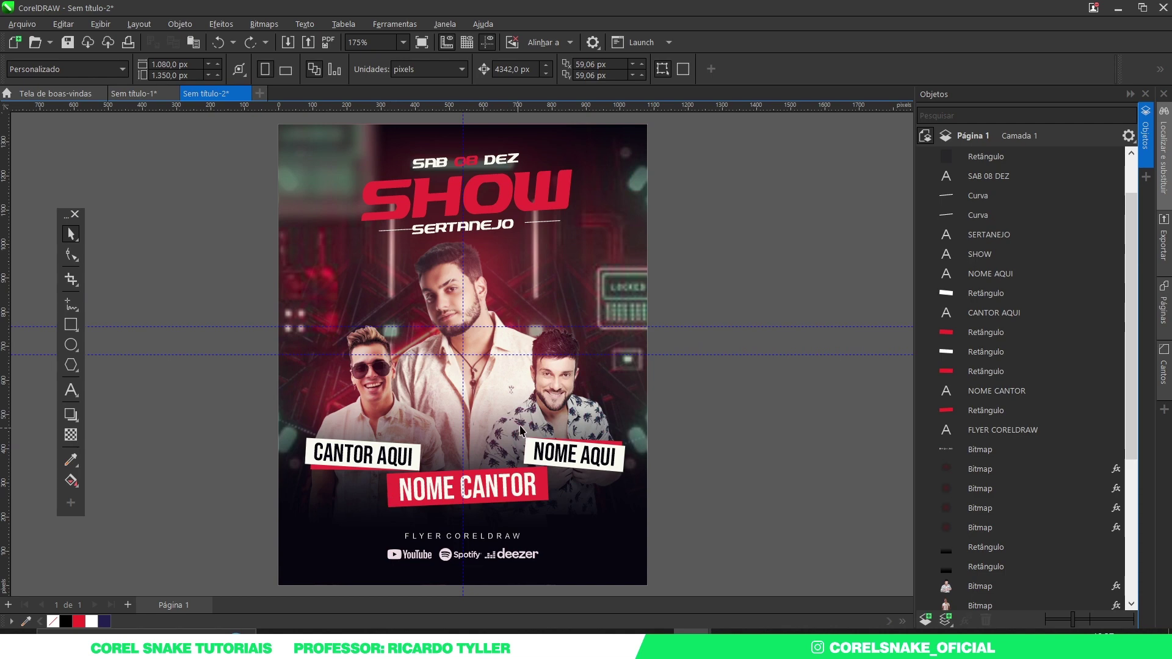
{"action": "scroll", "coordinate": [535, 330], "scroll_direction": "down", "scroll_amount": 2}
{"action": "scroll", "coordinate": [505, 323], "scroll_direction": "up", "scroll_amount": 3}
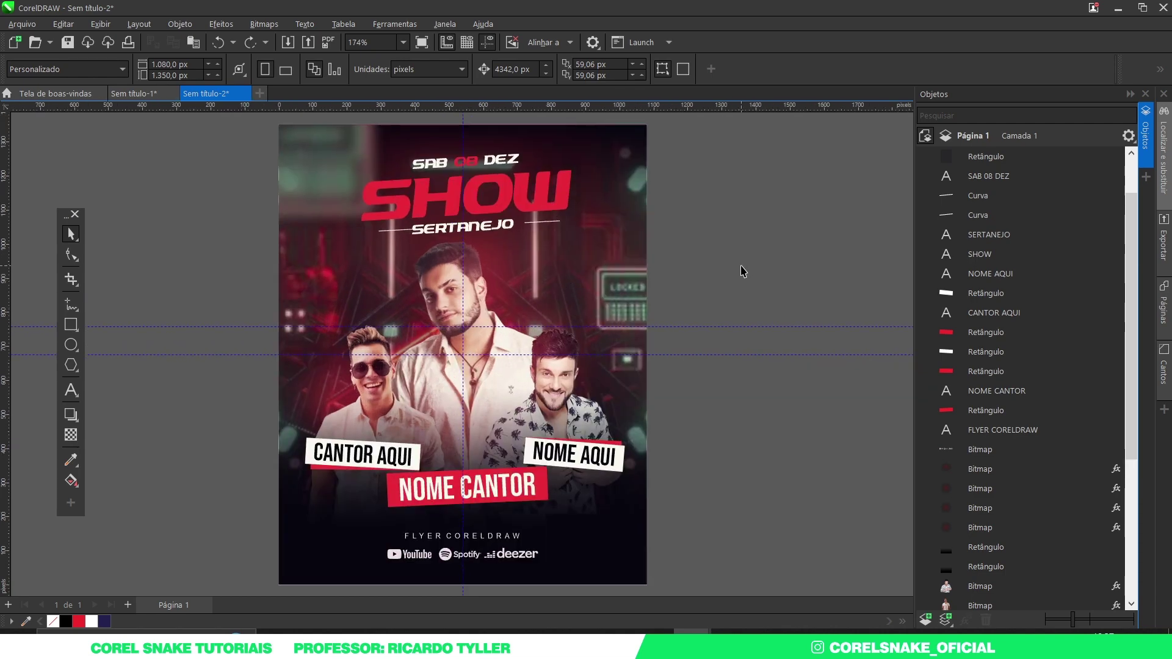
{"action": "left_click", "coordinate": [487, 42]}
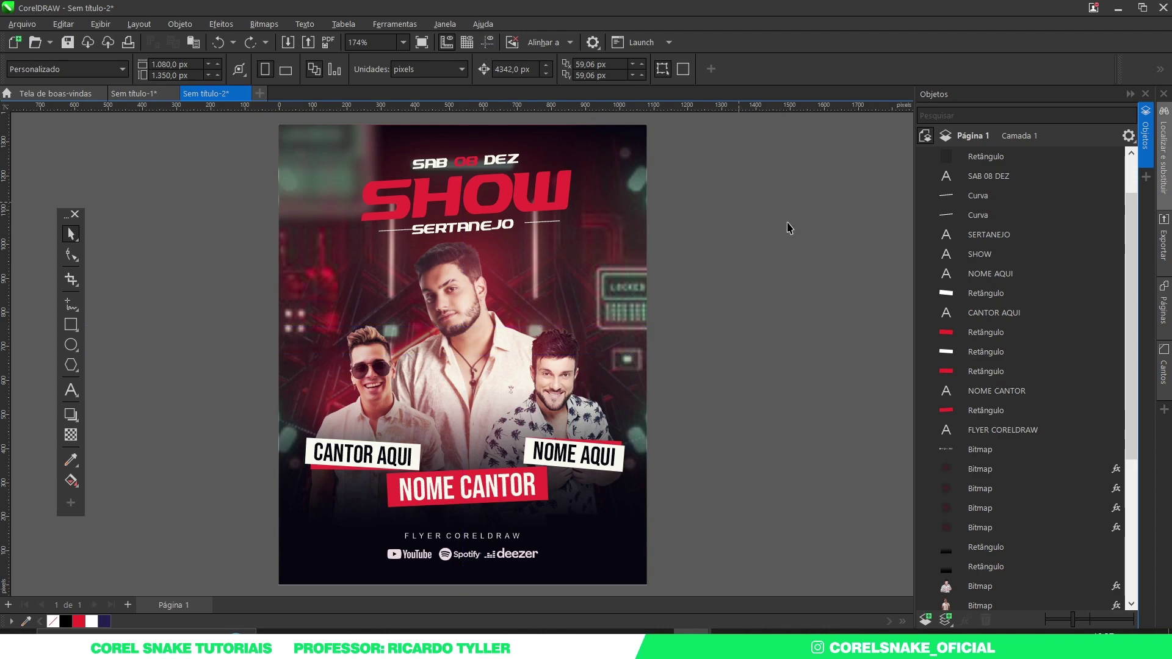
- Import the red neon beams image flyer evento (2) from the Flyer evento folder and enlarge it to about 2304 x 1818 px
{"action": "left_click", "coordinate": [352, 631]}
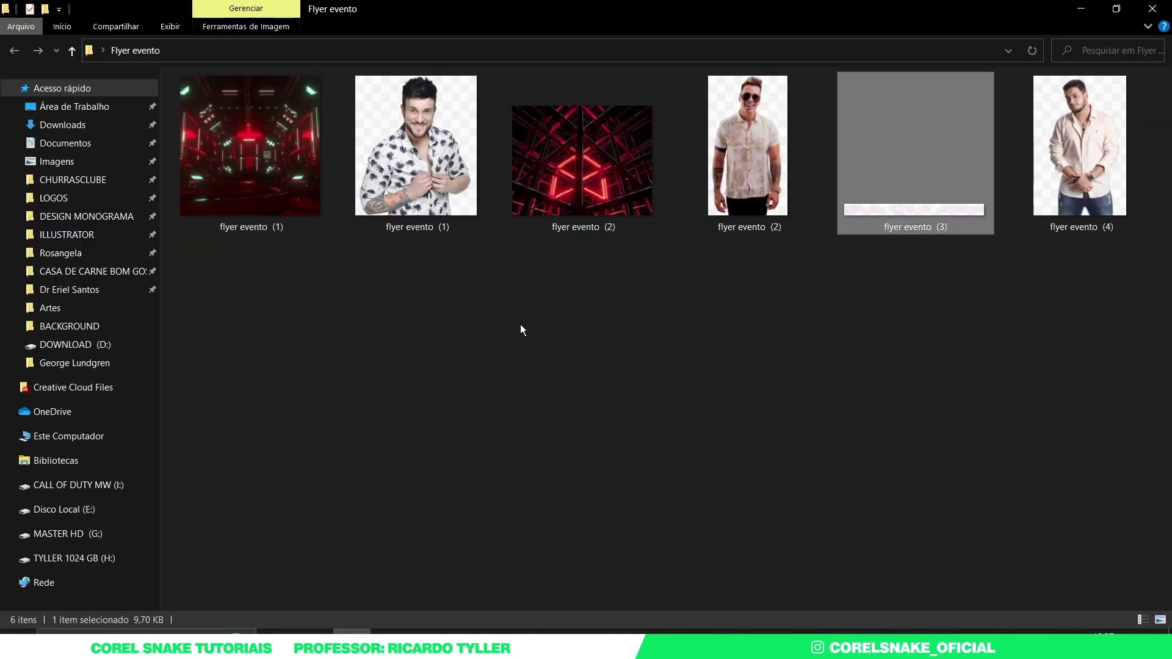
{"action": "left_click_drag", "start_coordinate": [583, 160], "coordinate": [214, 445]}
{"action": "scroll", "coordinate": [356, 455], "scroll_direction": "down", "scroll_amount": 3}
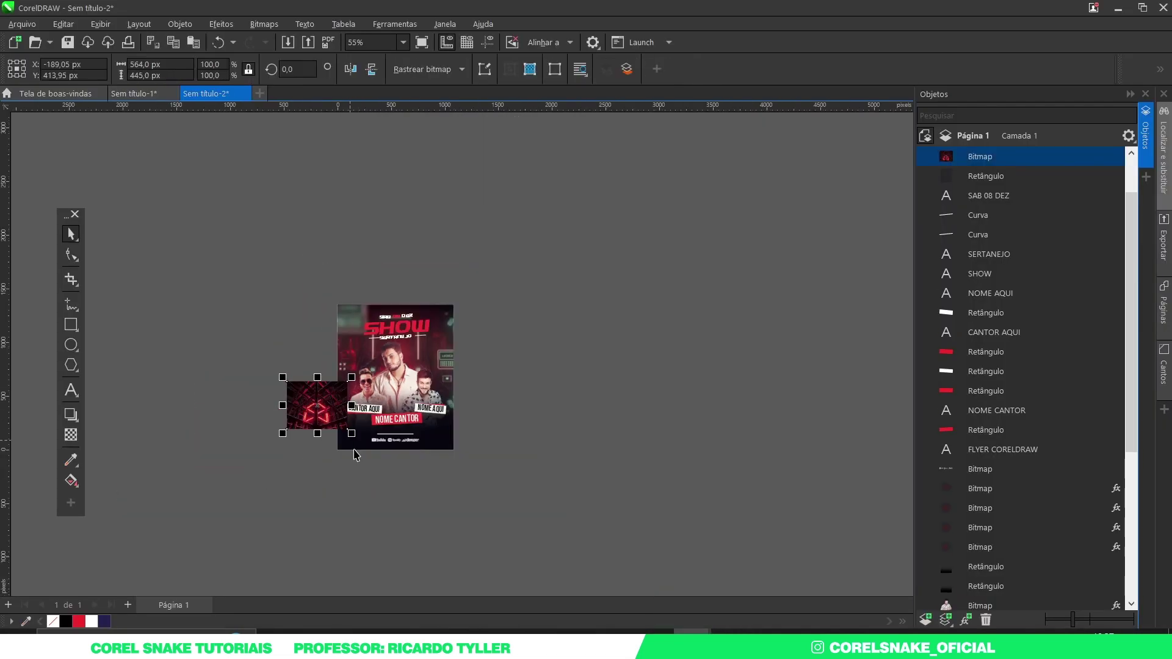
{"action": "left_click_drag", "start_coordinate": [353, 435], "coordinate": [420, 492]}
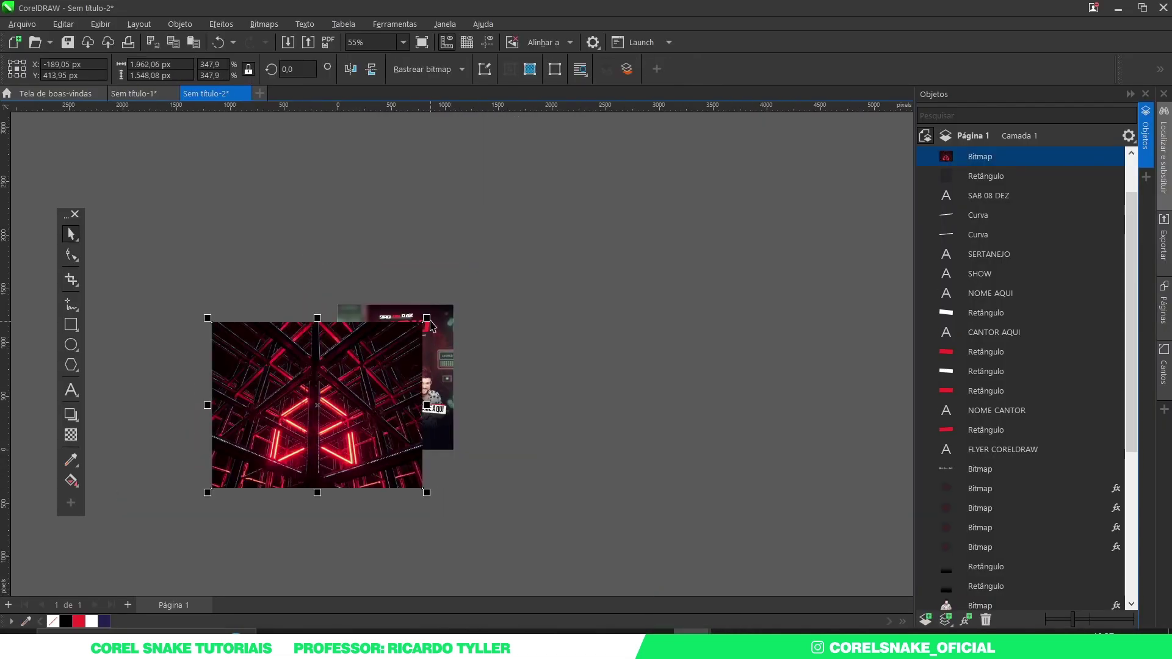
{"action": "left_click_drag", "start_coordinate": [421, 319], "coordinate": [445, 303]}
{"action": "left_click", "coordinate": [179, 23]}
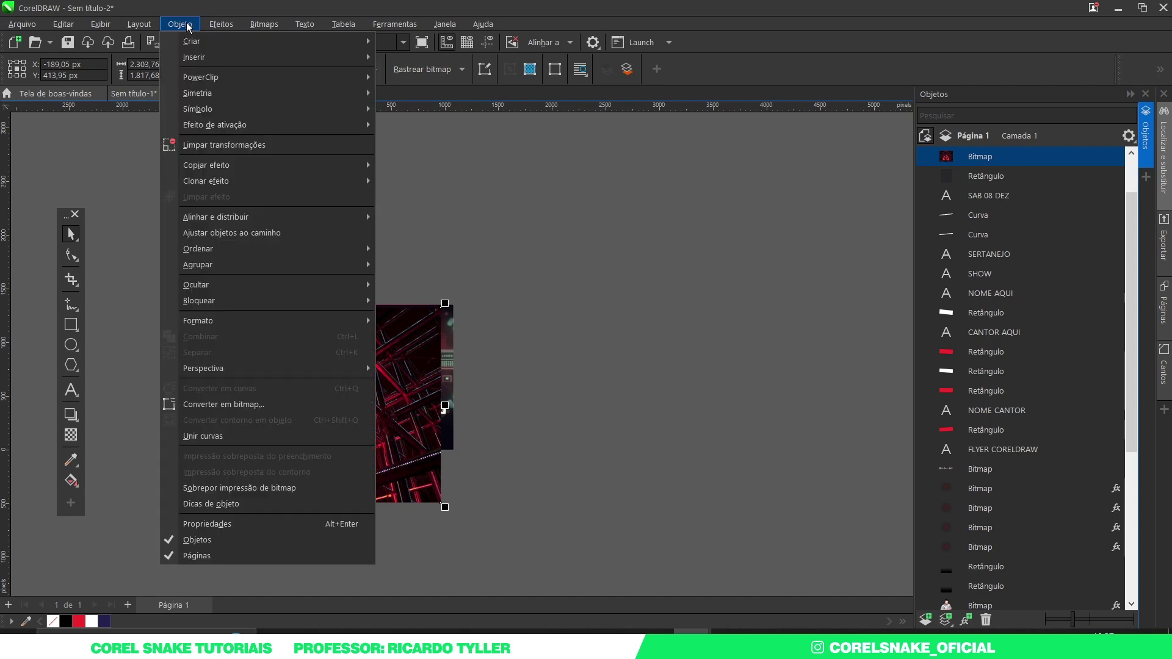
{"action": "mouse_move", "coordinate": [211, 25]}
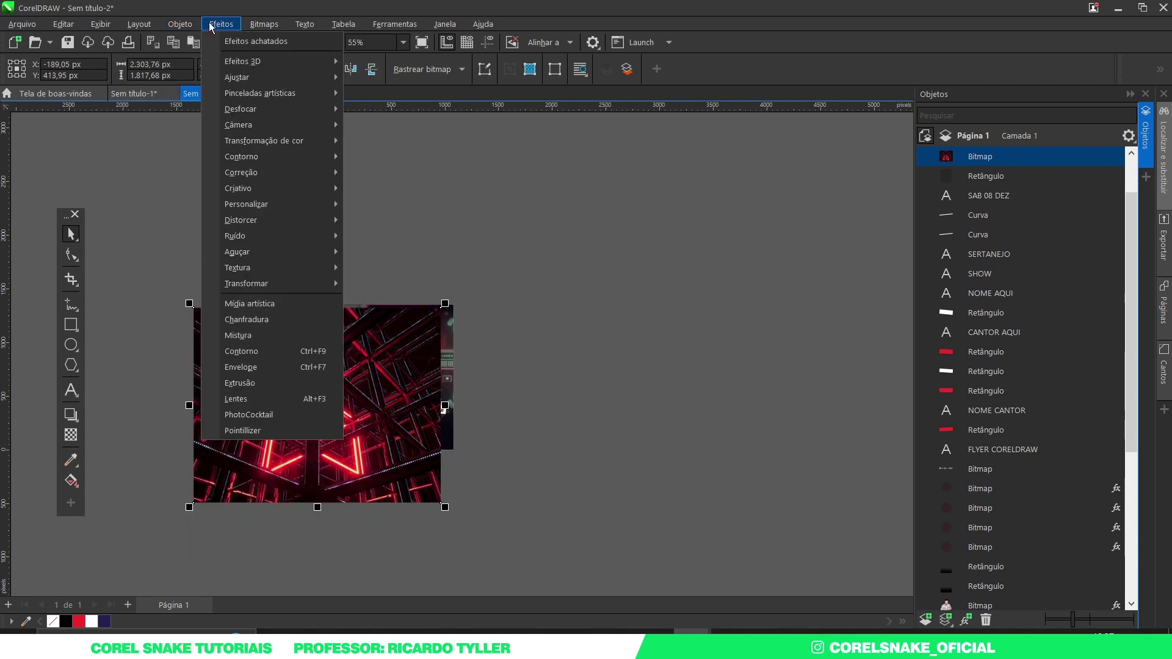
{"action": "left_click", "coordinate": [193, 107]}
- Move the neon image to about X 733 px, Y 272 px and order it between the two black gradient rectangles above the singers
{"action": "left_click_drag", "start_coordinate": [283, 454], "coordinate": [396, 450]}
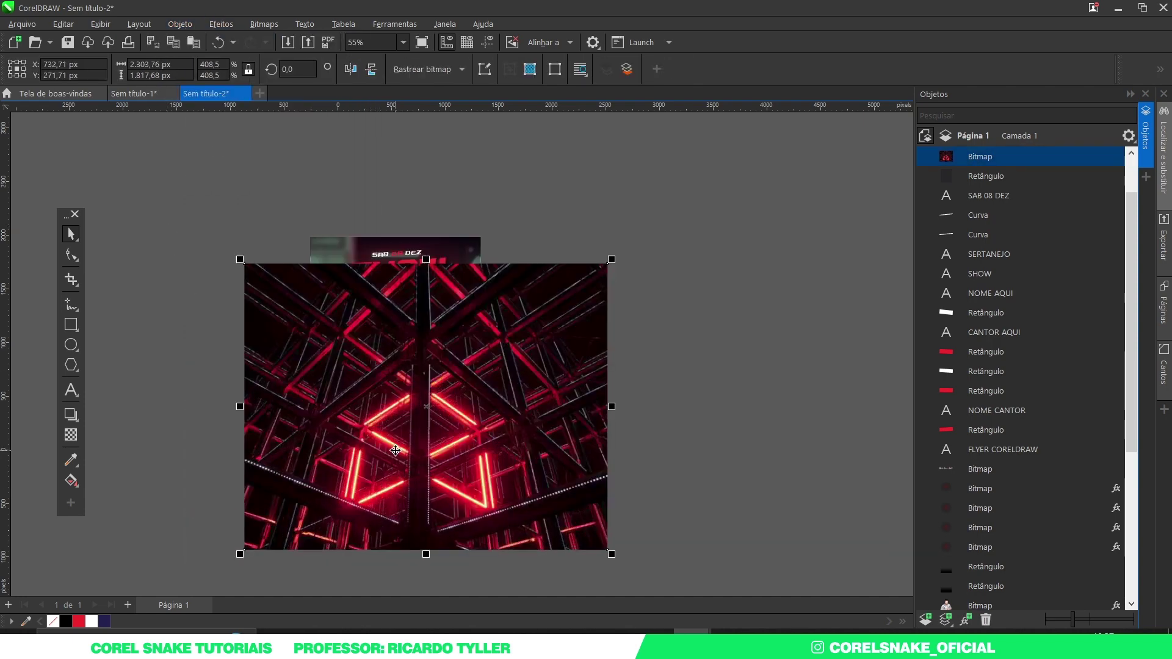
{"action": "scroll", "coordinate": [396, 451], "scroll_direction": "up", "scroll_amount": 2}
{"action": "key", "text": "shift+Page_Down"}
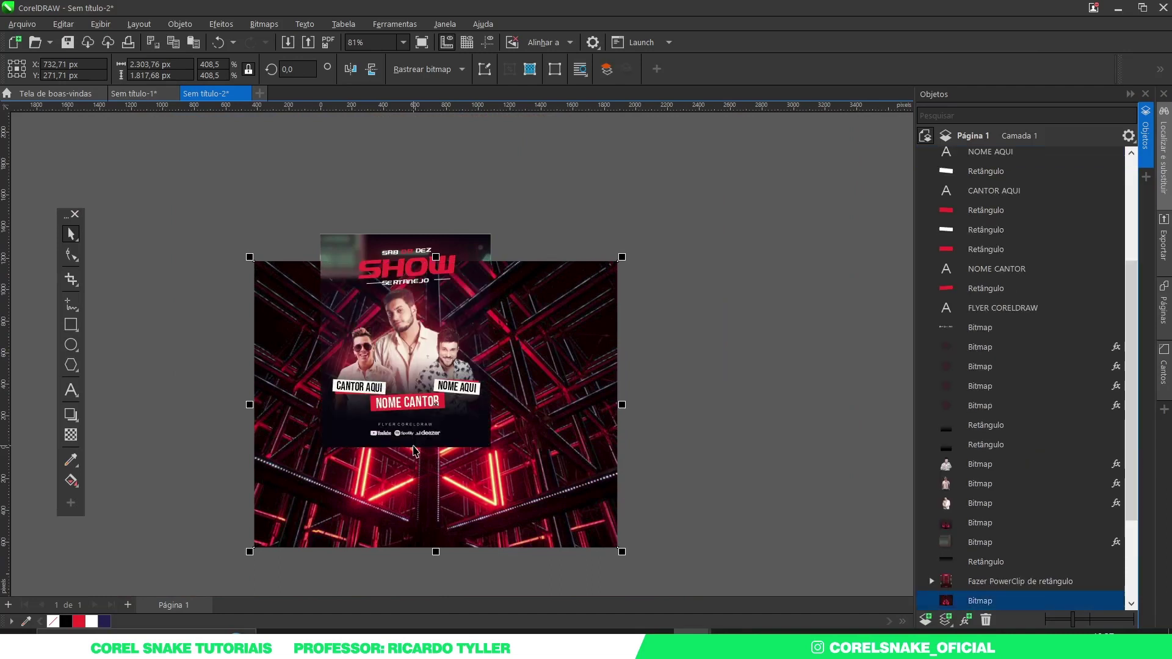
{"action": "key", "text": "ctrl+Page_Up"}
{"action": "key", "text": "ctrl+Page_Up"}
{"action": "key", "text": "ctrl+Page_Up"}
{"action": "key", "text": "ctrl+Page_Up"}
{"action": "key", "text": "ctrl+Page_Up"}
{"action": "key", "text": "ctrl+Page_Up"}
{"action": "key", "text": "ctrl+Page_Up"}
{"action": "key", "text": "ctrl+Page_Up"}
{"action": "key", "text": "ctrl+Page_Up"}
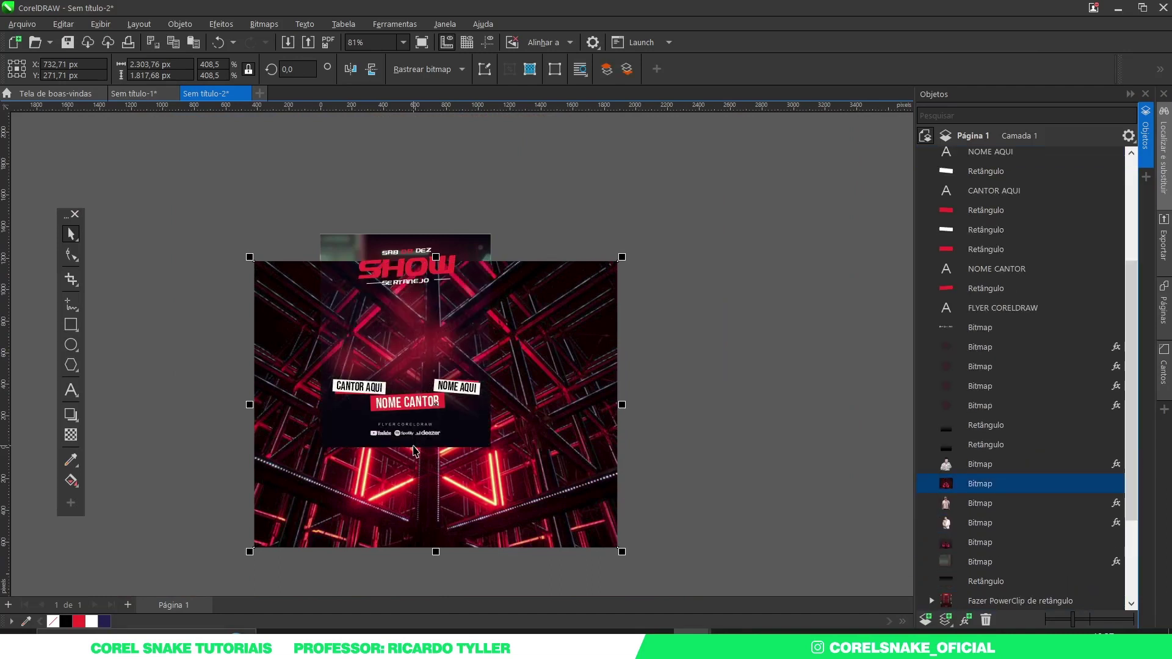
{"action": "key", "text": "ctrl+Page_Down"}
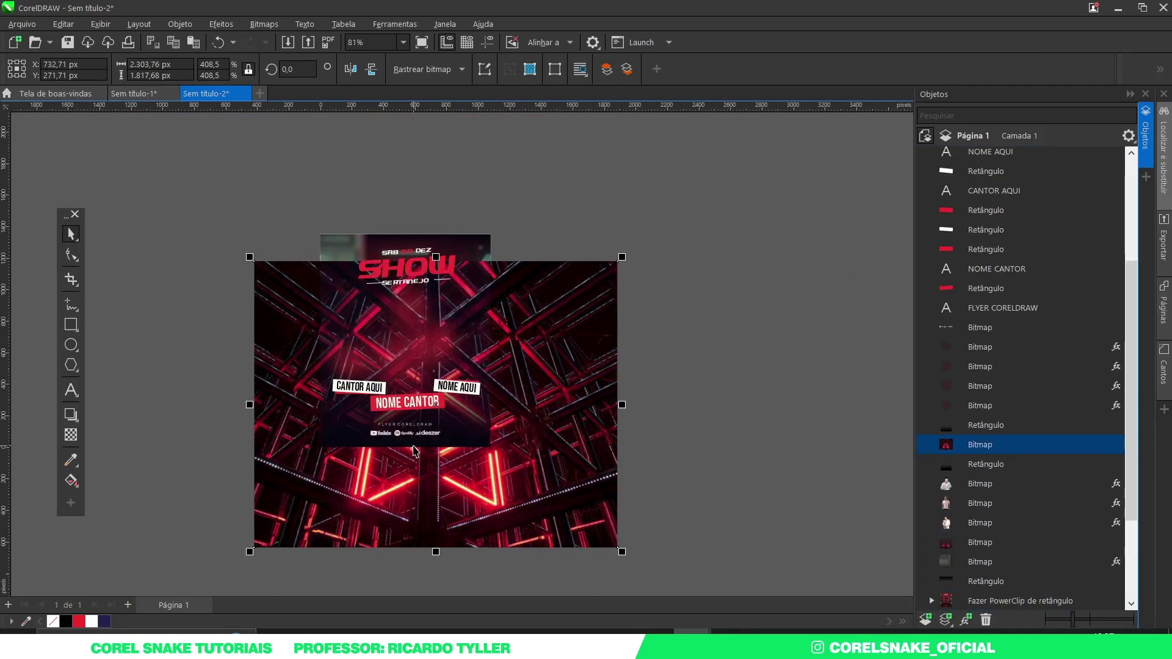
- Apply a light Gaussian blur to the neon image
{"action": "scroll", "coordinate": [389, 386], "scroll_direction": "up", "scroll_amount": 3}
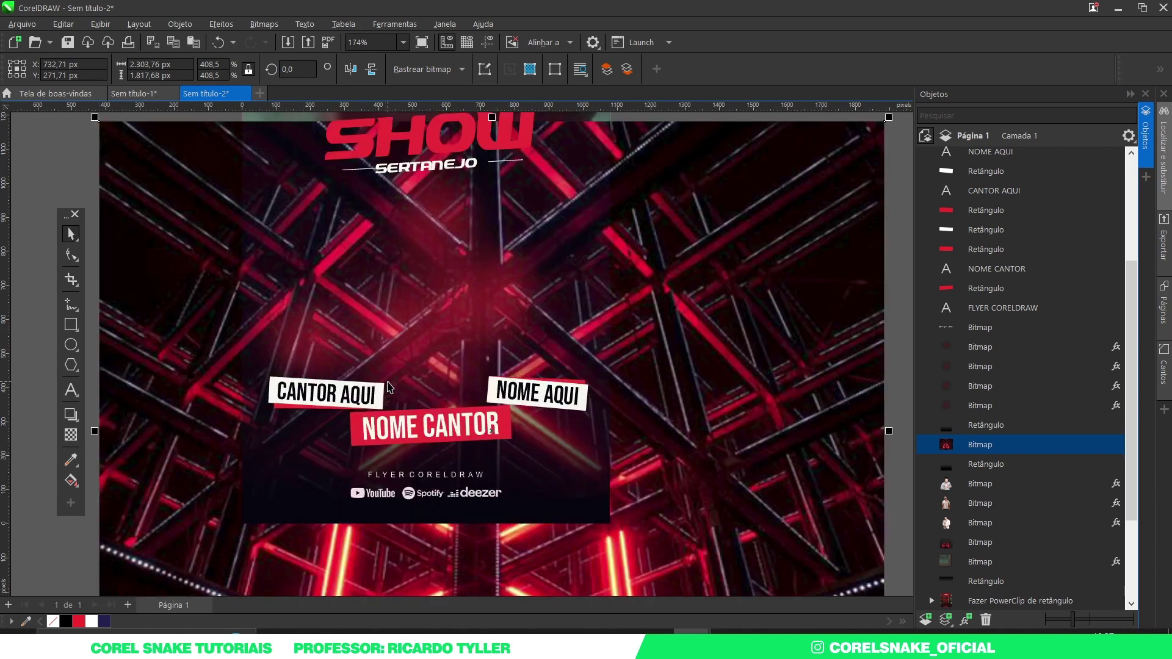
{"action": "left_click", "coordinate": [180, 25]}
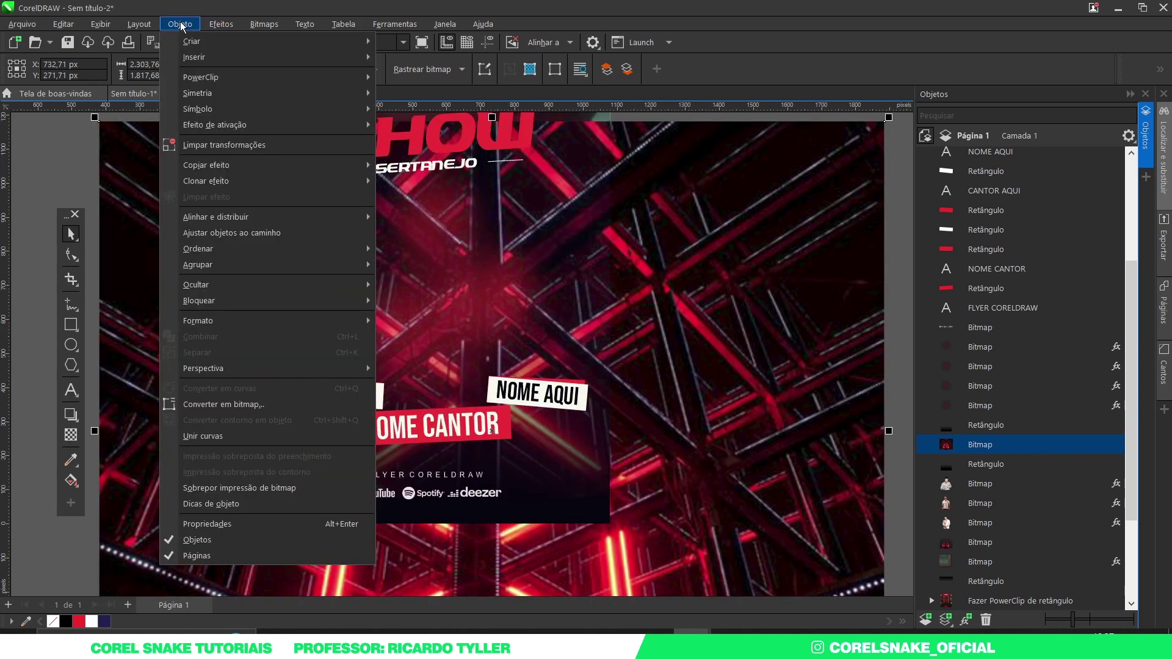
{"action": "mouse_move", "coordinate": [213, 26]}
{"action": "mouse_move", "coordinate": [287, 109]}
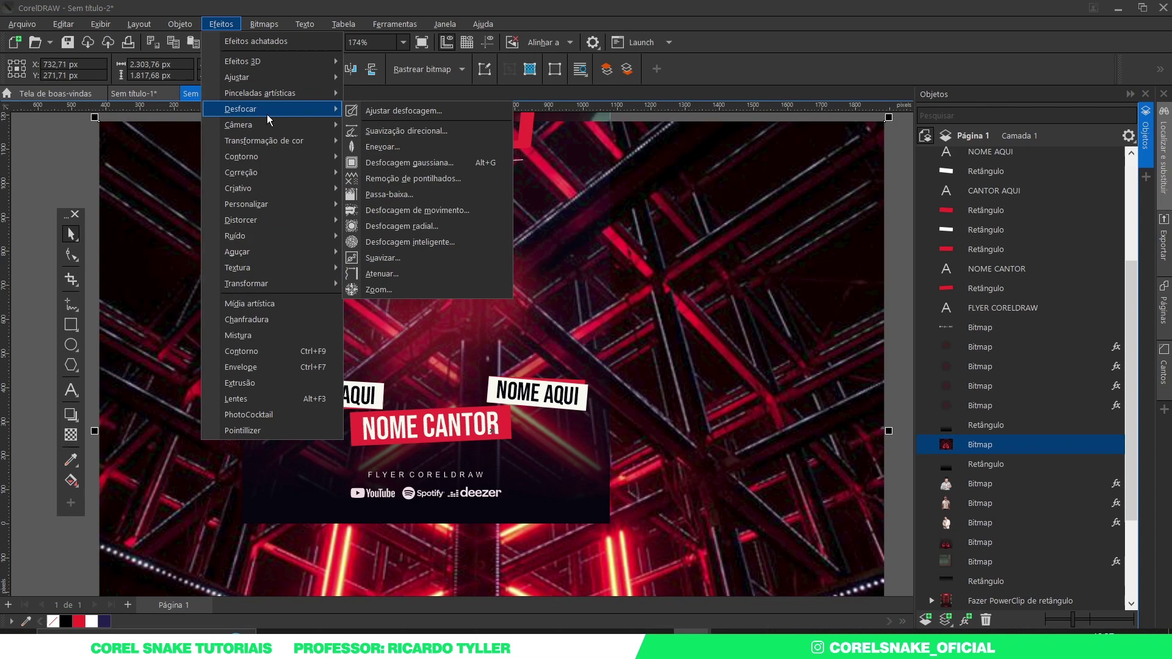
{"action": "left_click", "coordinate": [430, 162]}
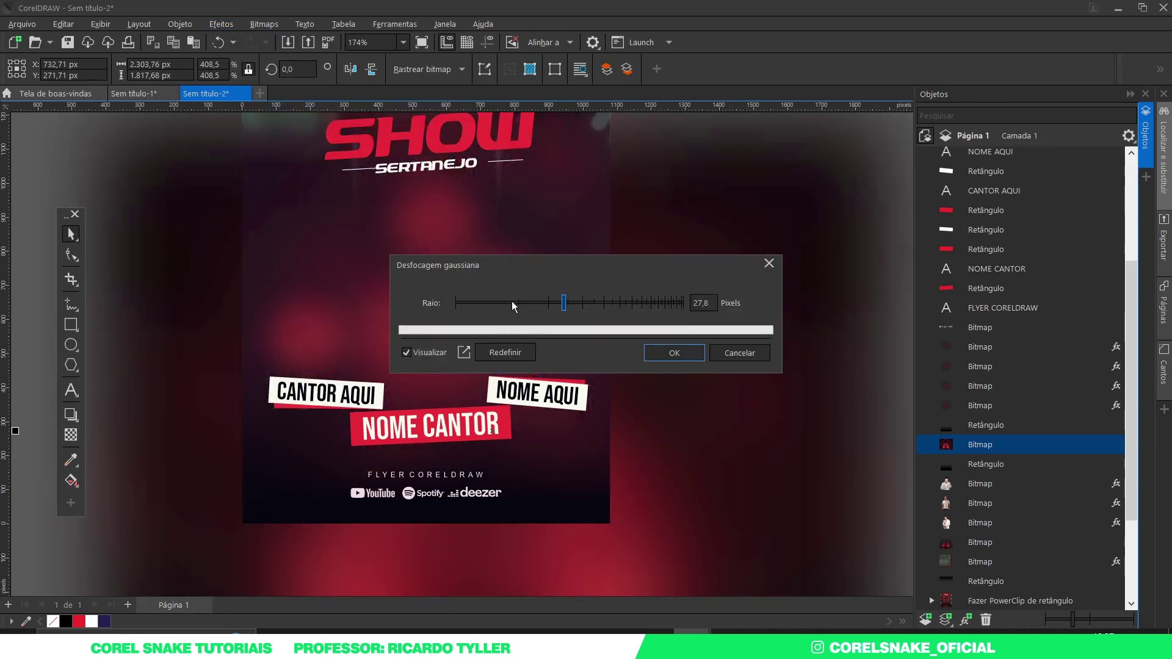
{"action": "left_click_drag", "start_coordinate": [562, 302], "coordinate": [484, 302]}
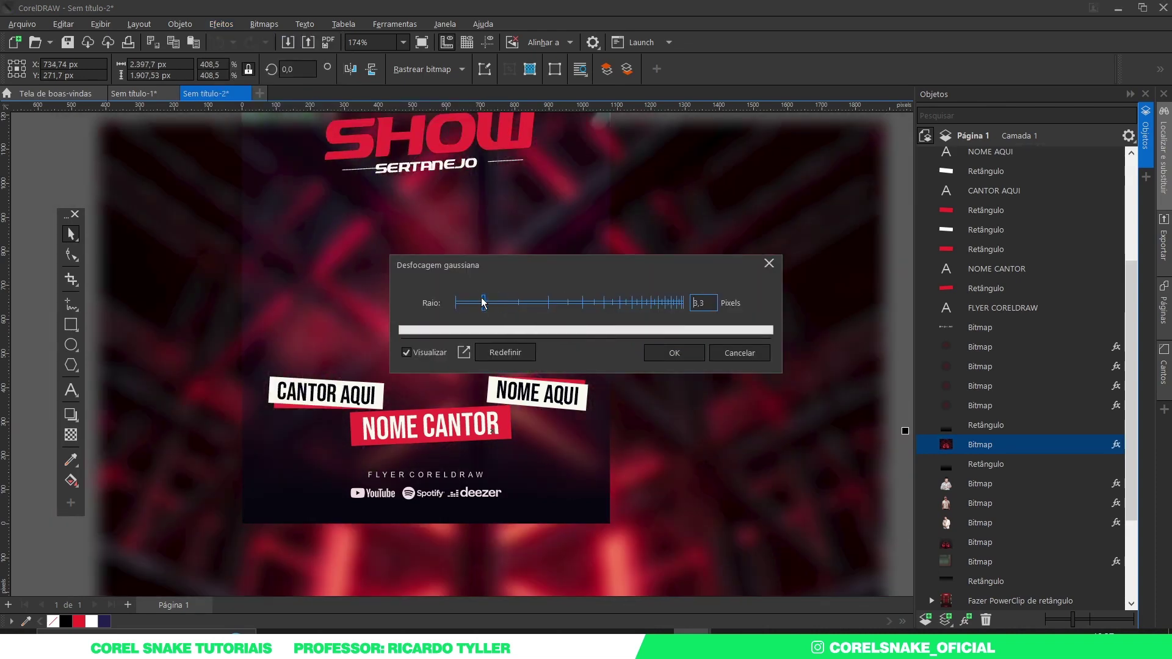
{"action": "left_click", "coordinate": [666, 353]}
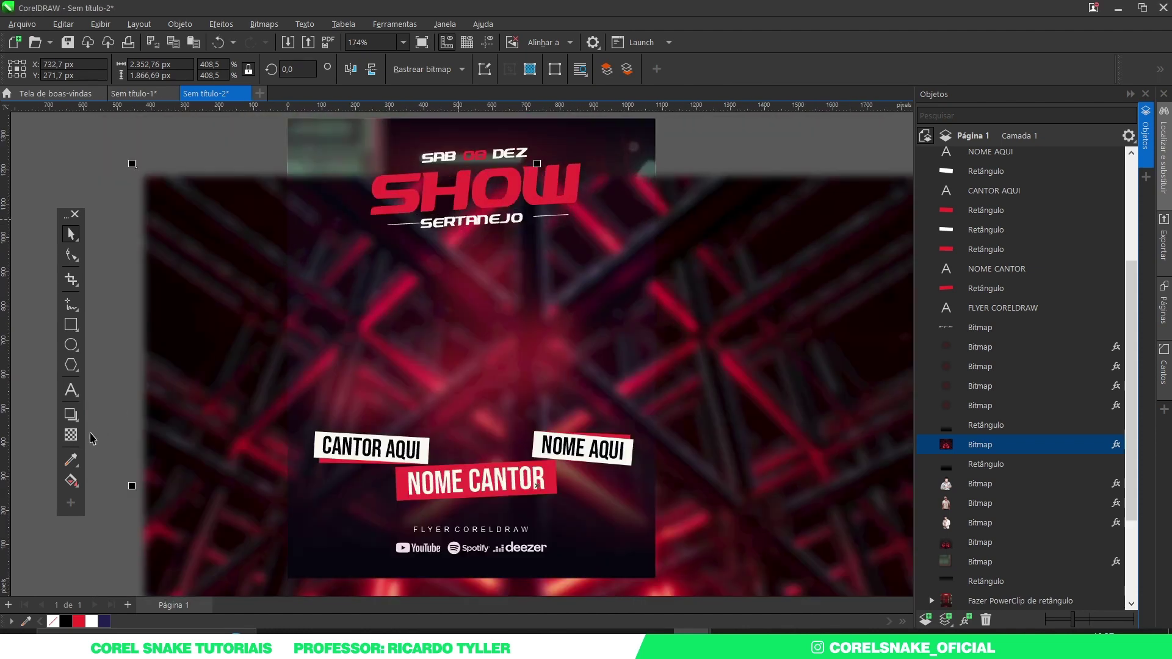
- Fade out the blurred neon image upward with a vertical linear transparency from the NOME CANTOR label to the central singer's chest
{"action": "left_click", "coordinate": [70, 434]}
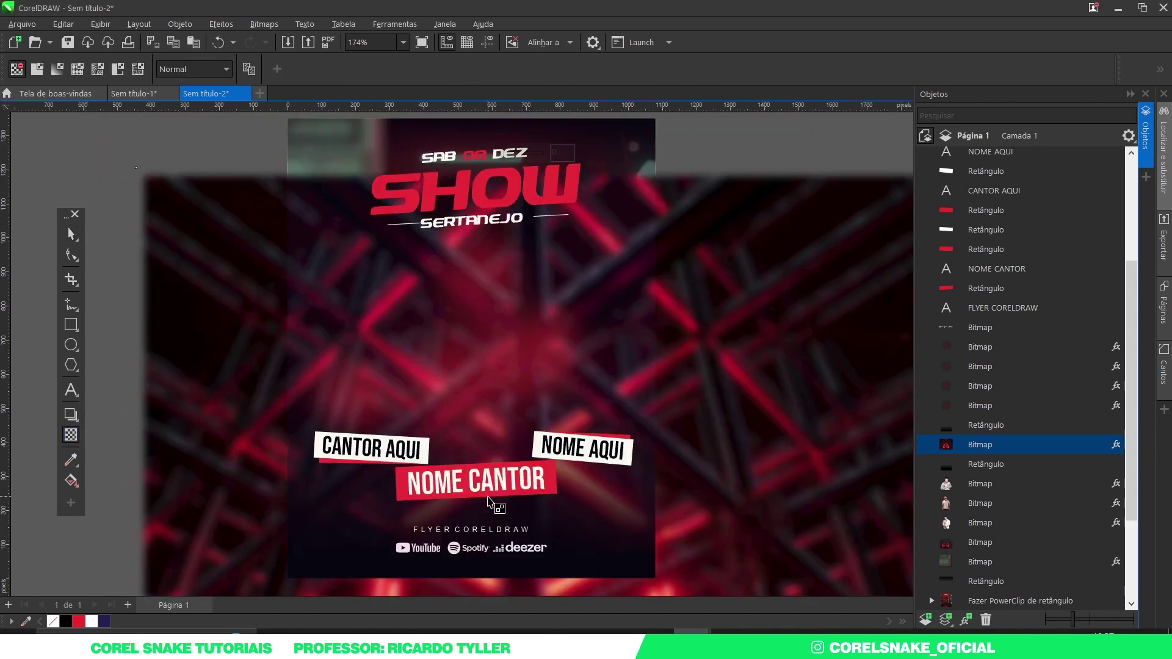
{"action": "left_click_drag", "start_coordinate": [484, 497], "coordinate": [483, 382]}
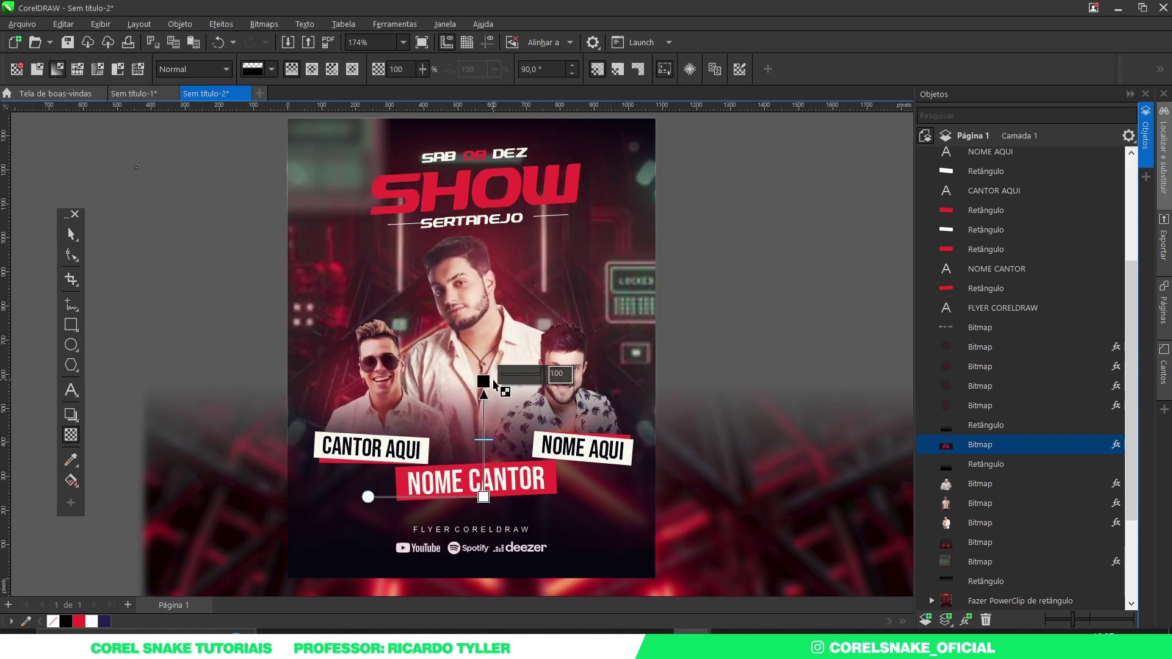
{"action": "left_click", "coordinate": [71, 233]}
{"action": "scroll", "coordinate": [443, 244], "scroll_direction": "down", "scroll_amount": 2}
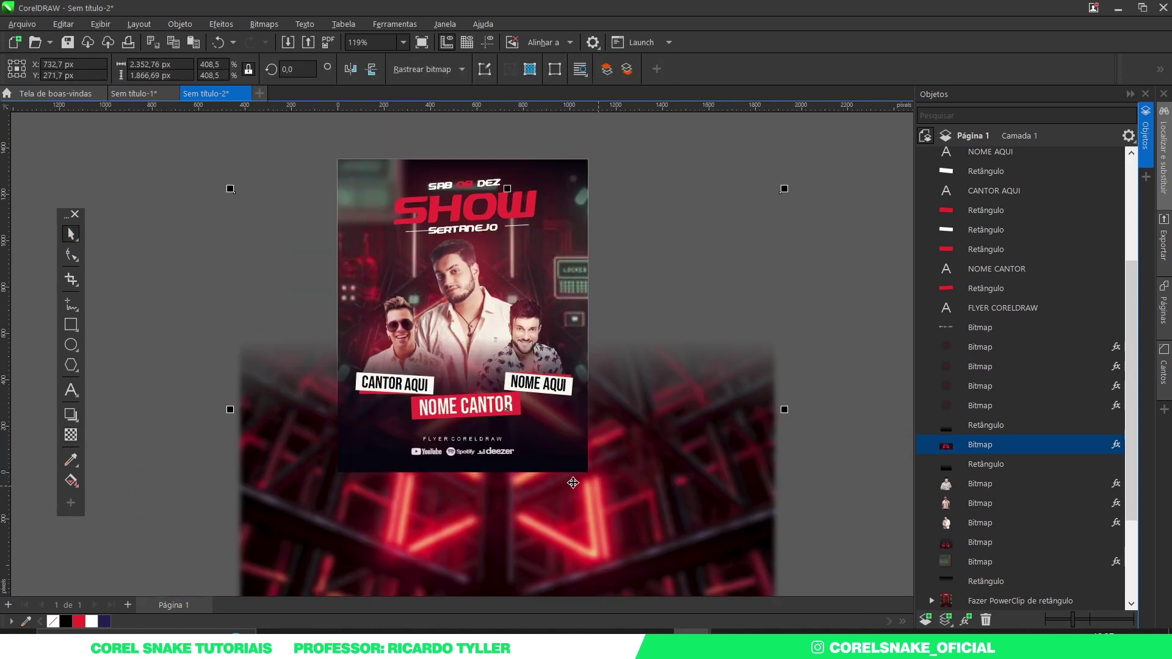
- Convert the faded neon image to a 300 dpi RGB (24-bit) bitmap with anti-aliasing and a transparent background
{"action": "scroll", "coordinate": [430, 355], "scroll_direction": "down", "scroll_amount": 2}
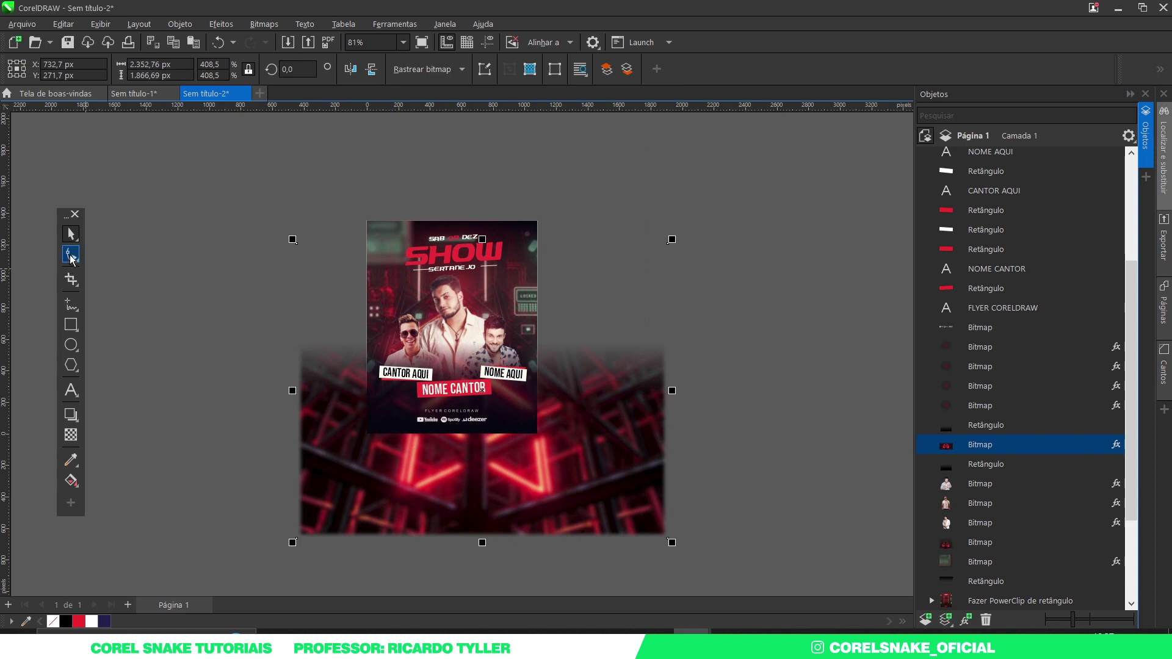
{"action": "left_click", "coordinate": [263, 24]}
{"action": "left_click", "coordinate": [284, 39]}
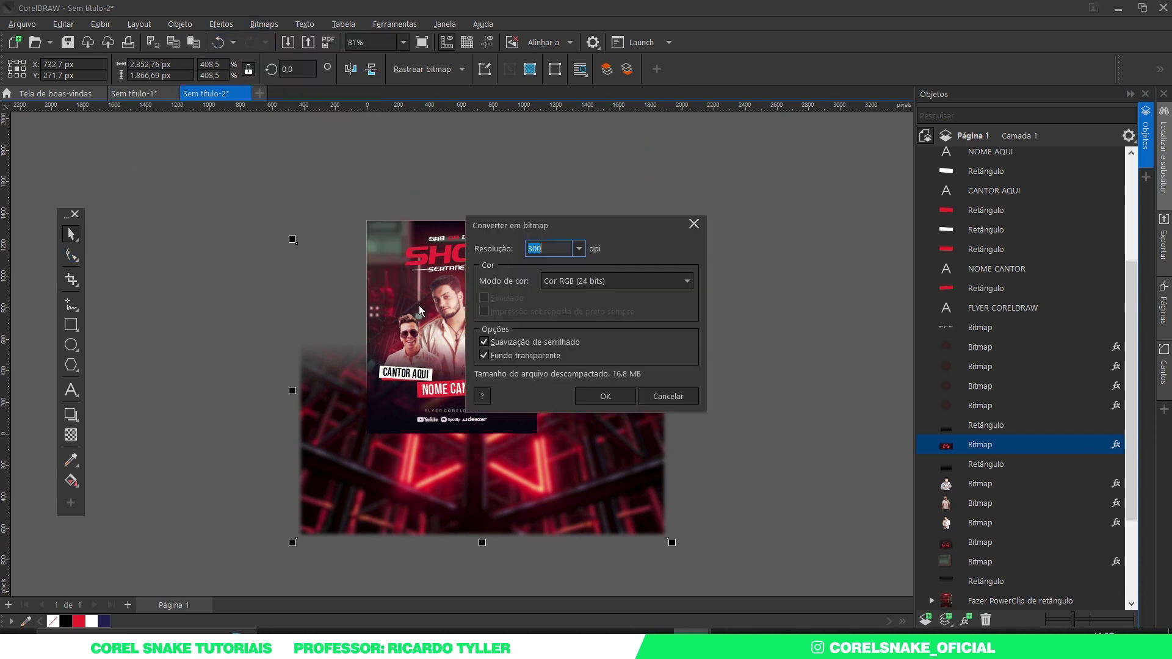
{"action": "left_click", "coordinate": [586, 395]}
- Intersect the neon bitmap with the page-sized rectangle and delete the original so only the part inside the flyer remains
{"action": "left_click", "coordinate": [408, 412]}
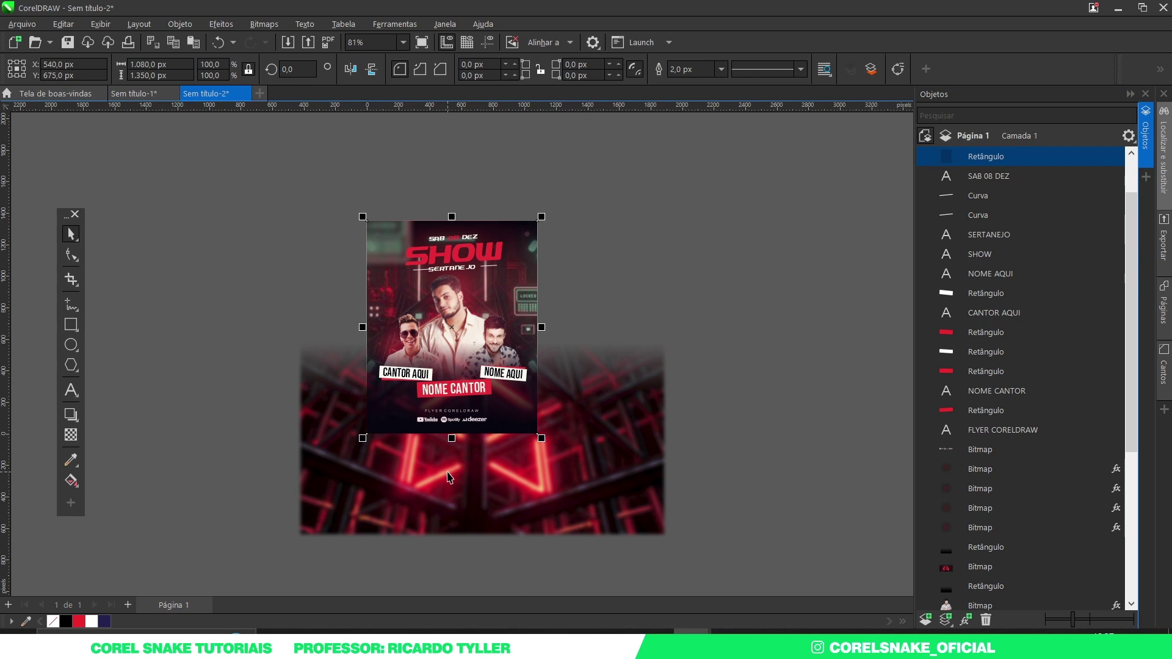
{"action": "left_click", "coordinate": [476, 453]}
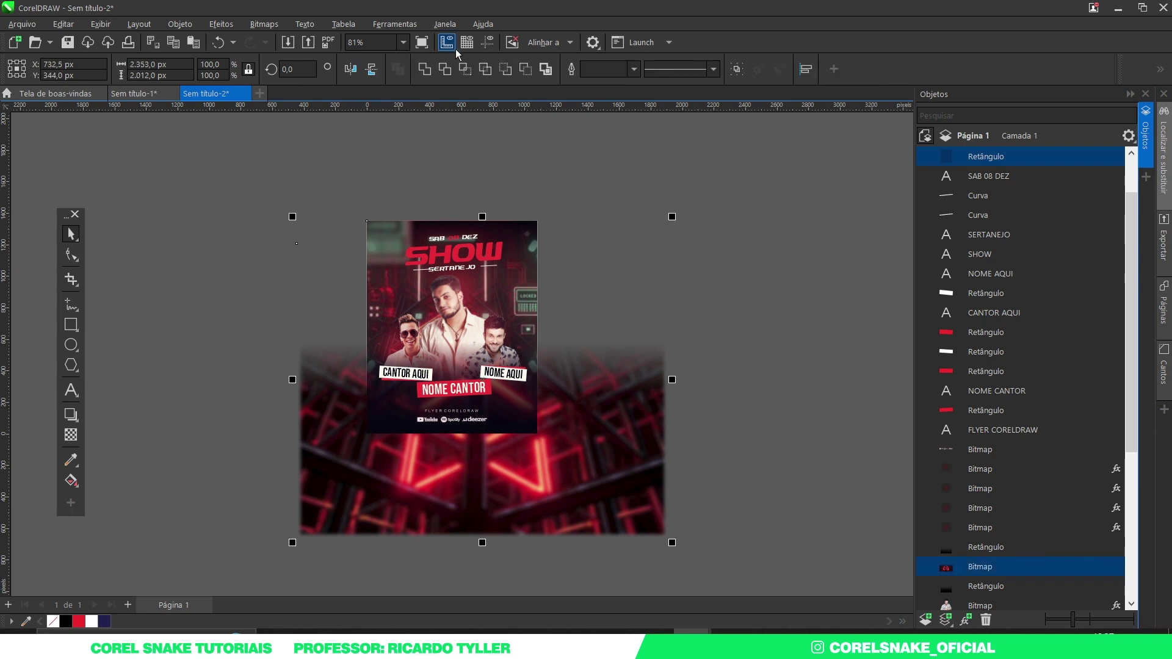
{"action": "key", "text": "ctrl+v"}
{"action": "left_click", "coordinate": [600, 486]}
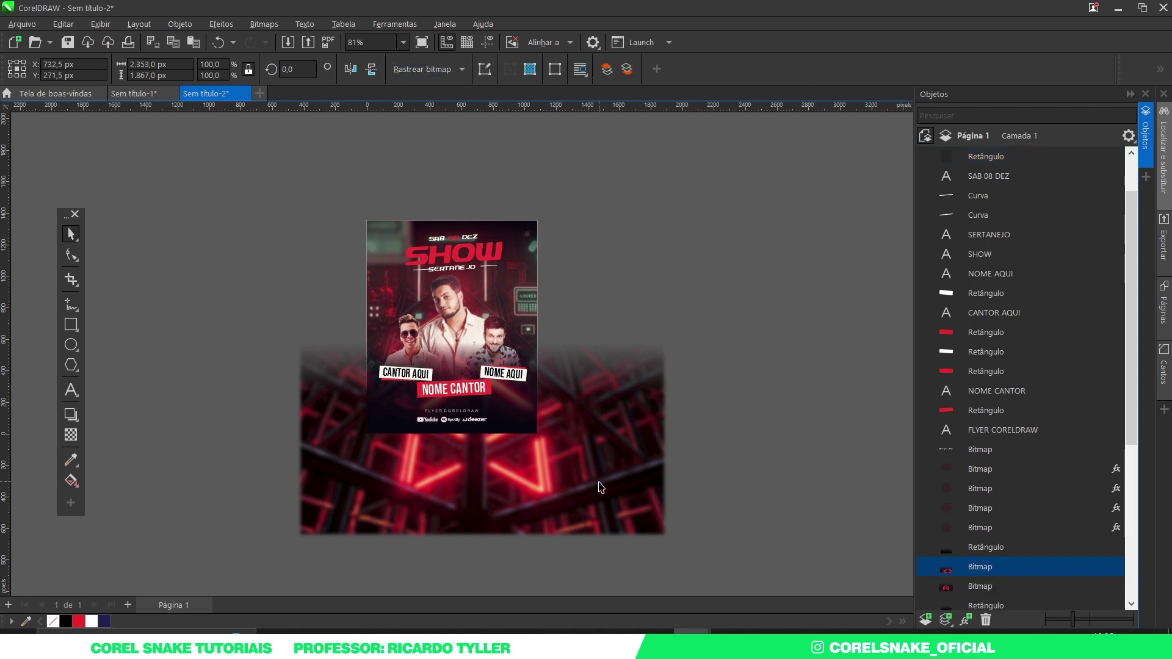
{"action": "key", "text": "Delete"}
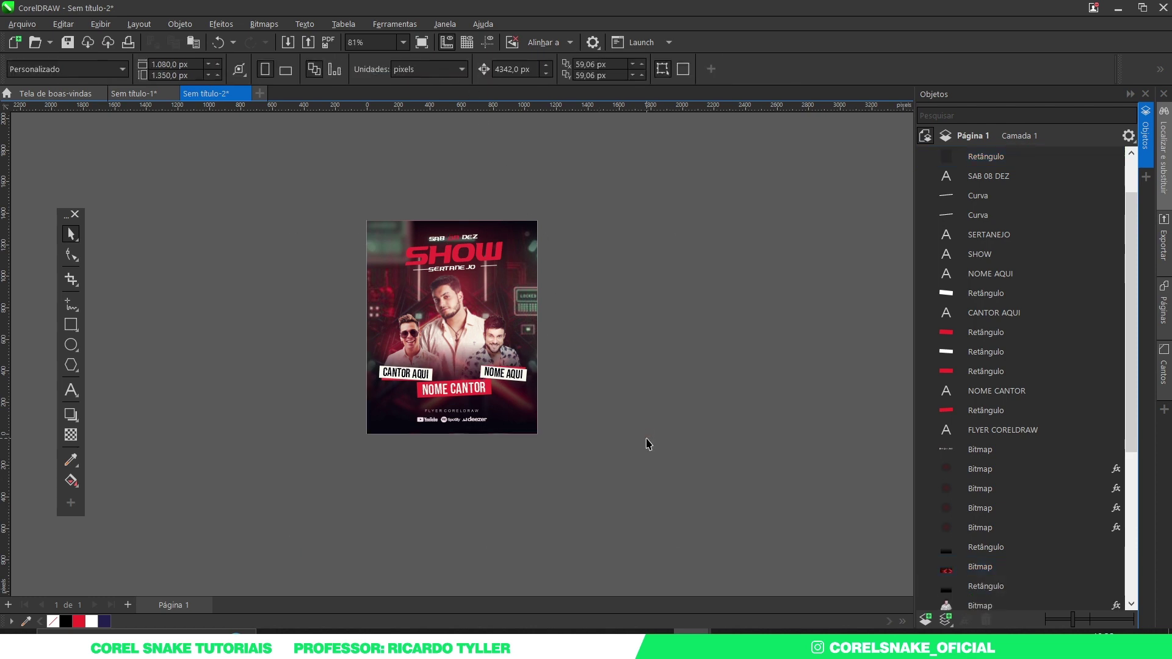
{"action": "key", "text": "shift+F4"}
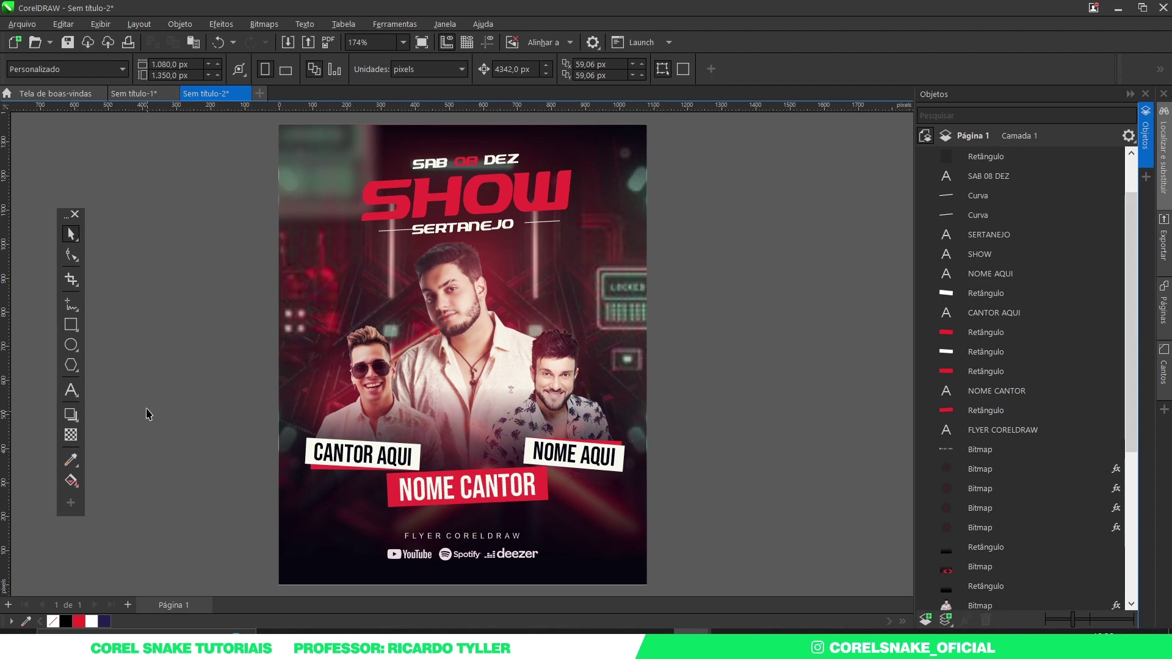
- Move the CANTOR AQUI label with its white and red rectangles up to about X 257 px, Y 414 px
{"action": "left_click_drag", "start_coordinate": [161, 384], "coordinate": [405, 468]}
{"action": "left_click", "coordinate": [287, 439]}
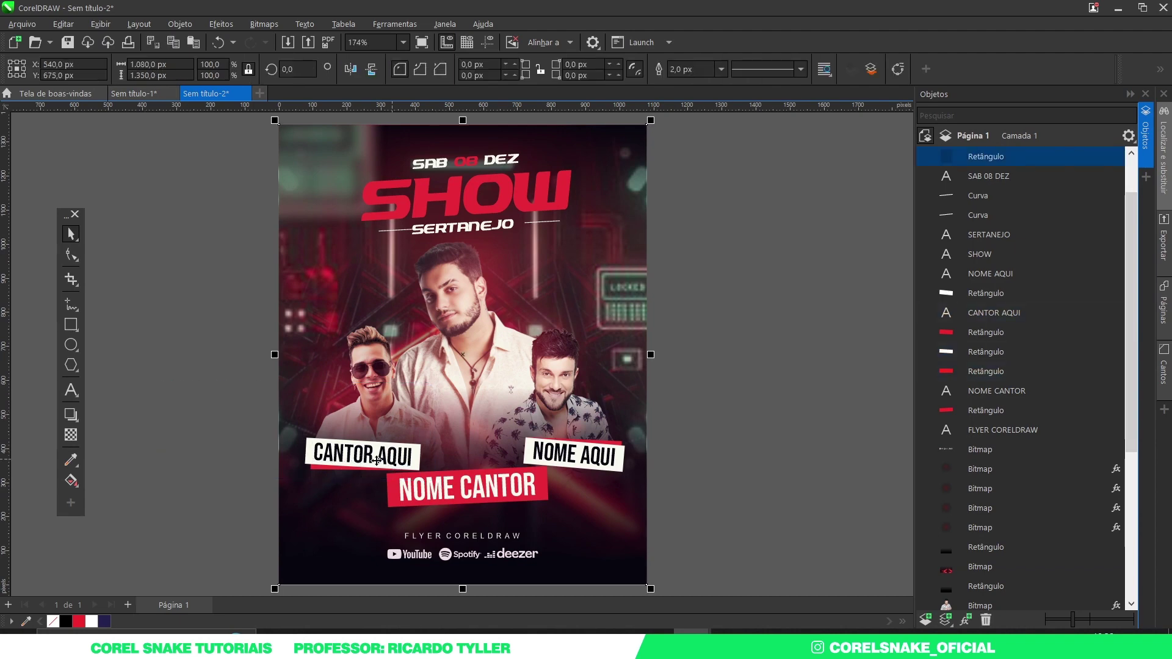
{"action": "left_click", "coordinate": [191, 411]}
{"action": "left_click_drag", "start_coordinate": [193, 404], "coordinate": [435, 482]}
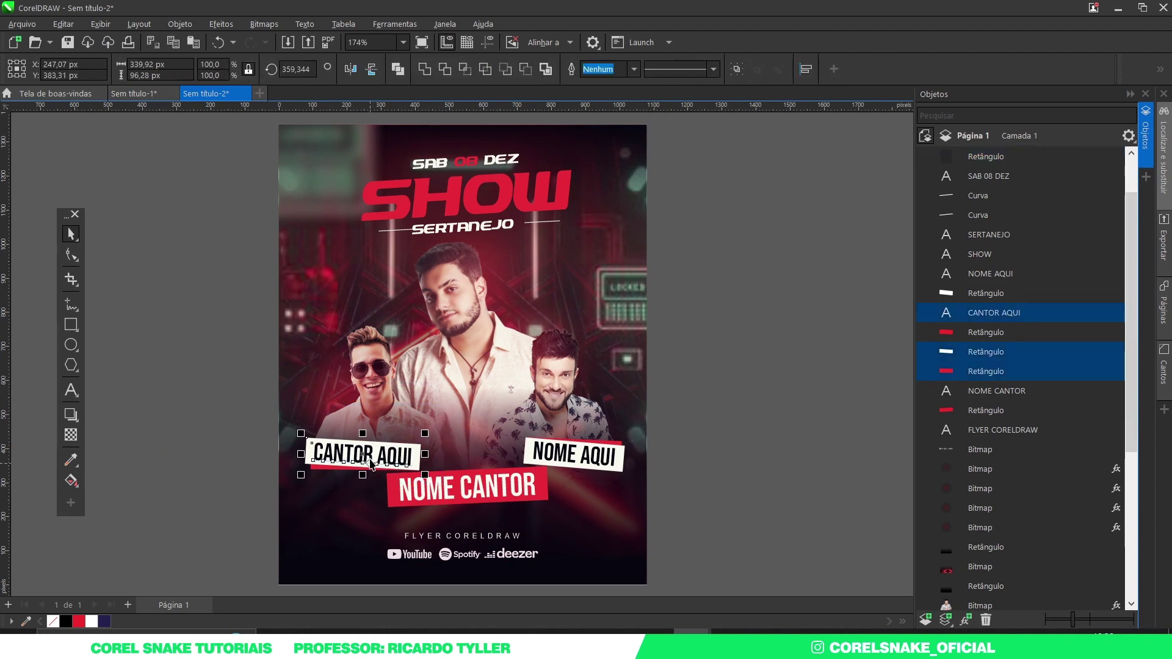
{"action": "left_click_drag", "start_coordinate": [365, 456], "coordinate": [368, 449]}
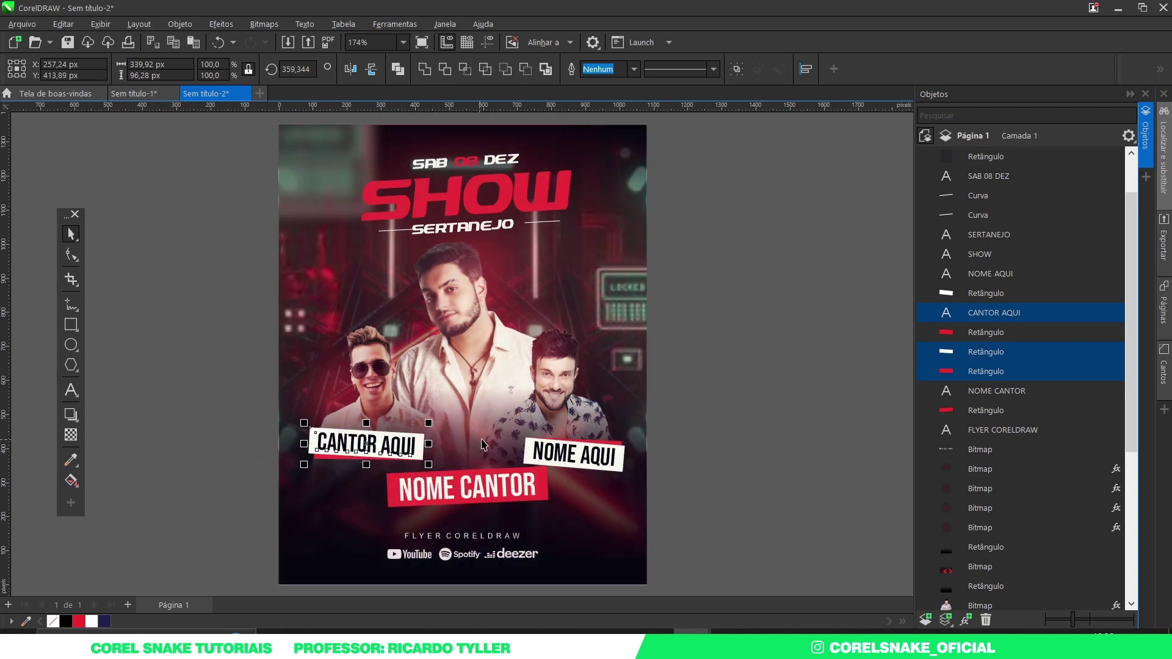
{"action": "left_click", "coordinate": [797, 377]}
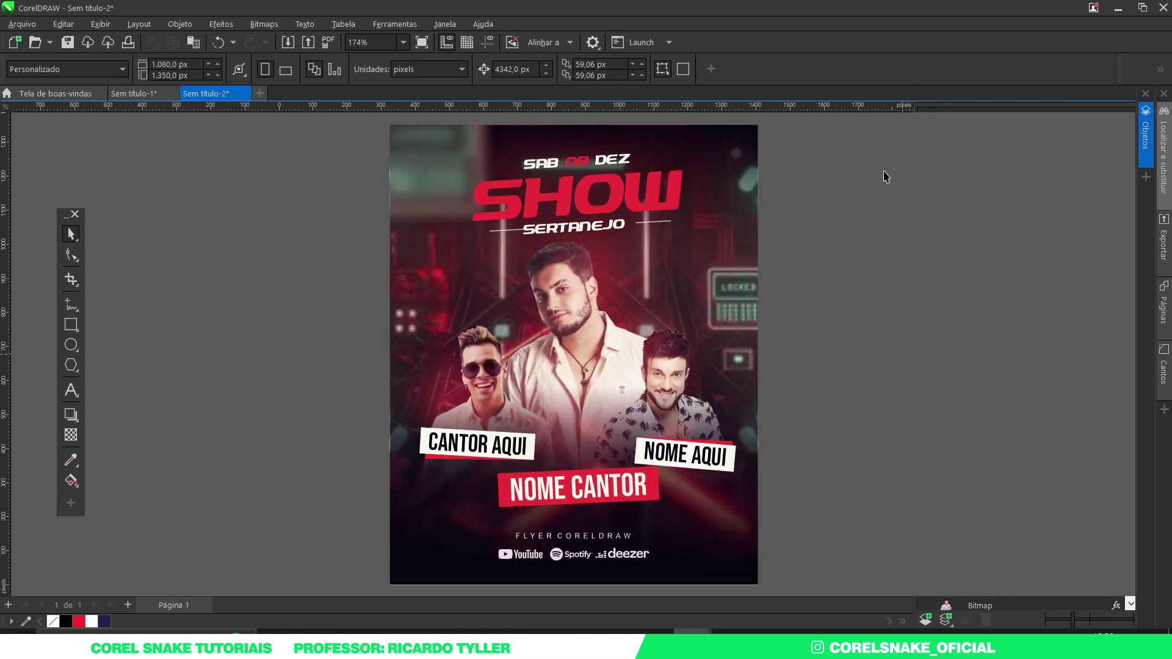
- Hide the object list and preview the whole flyer in full screen
{"action": "left_click", "coordinate": [1146, 131]}
{"action": "left_click", "coordinate": [428, 40]}
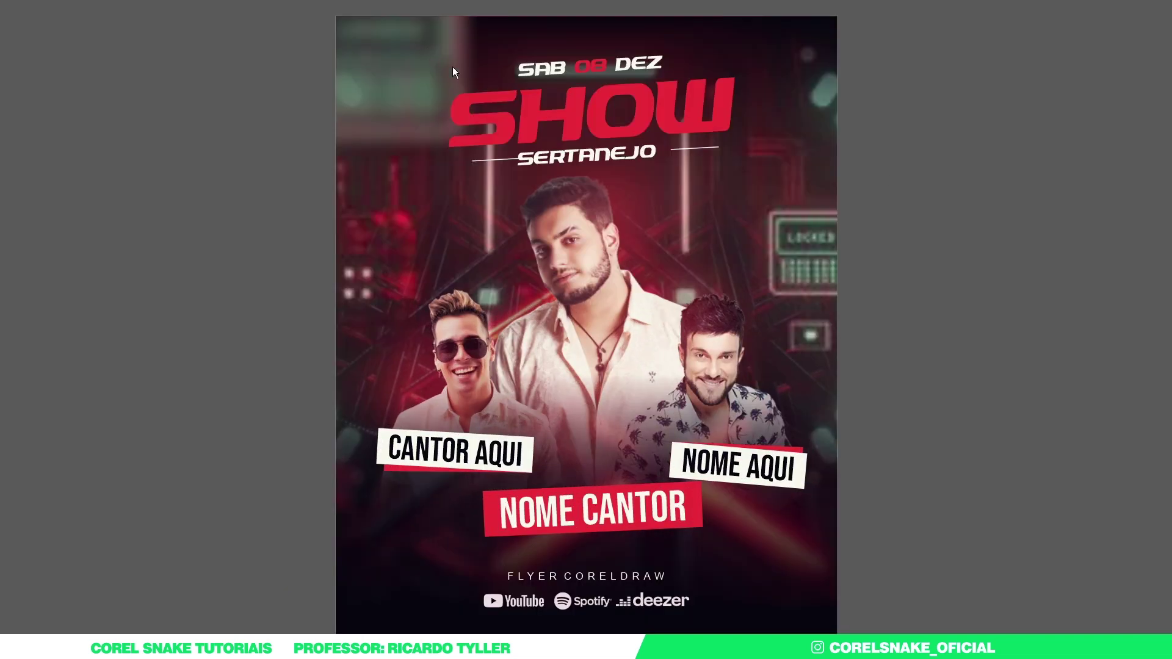
{"action": "left_click", "coordinate": [1013, 405]}
{"action": "left_click", "coordinate": [559, 330]}
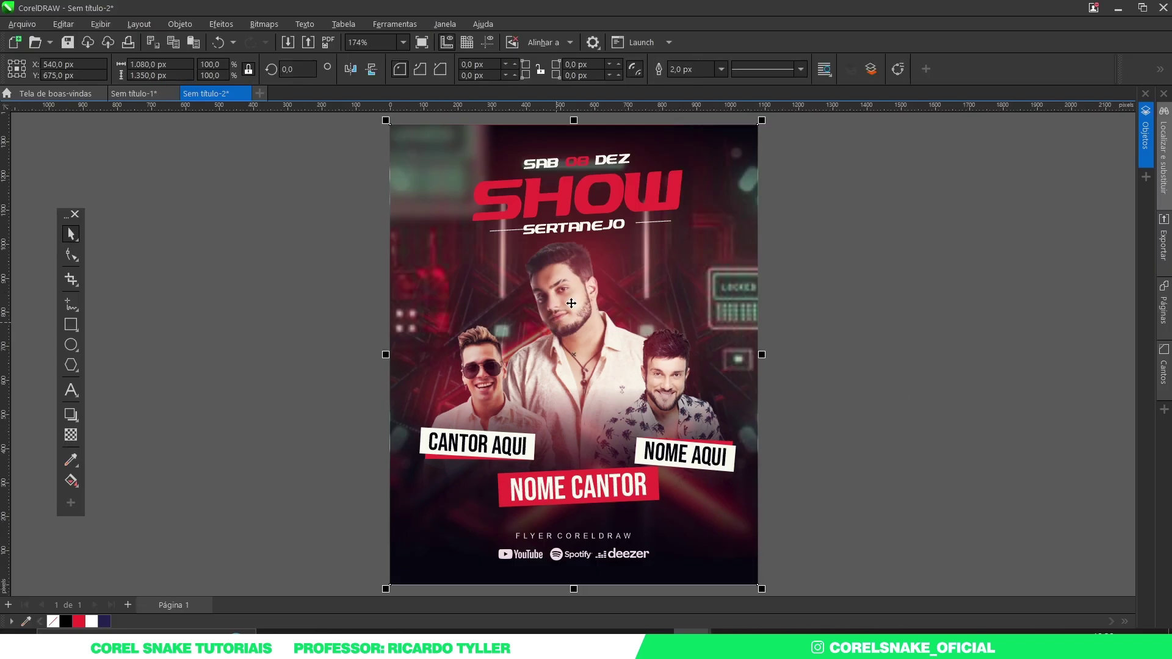
{"action": "left_click", "coordinate": [572, 307]}
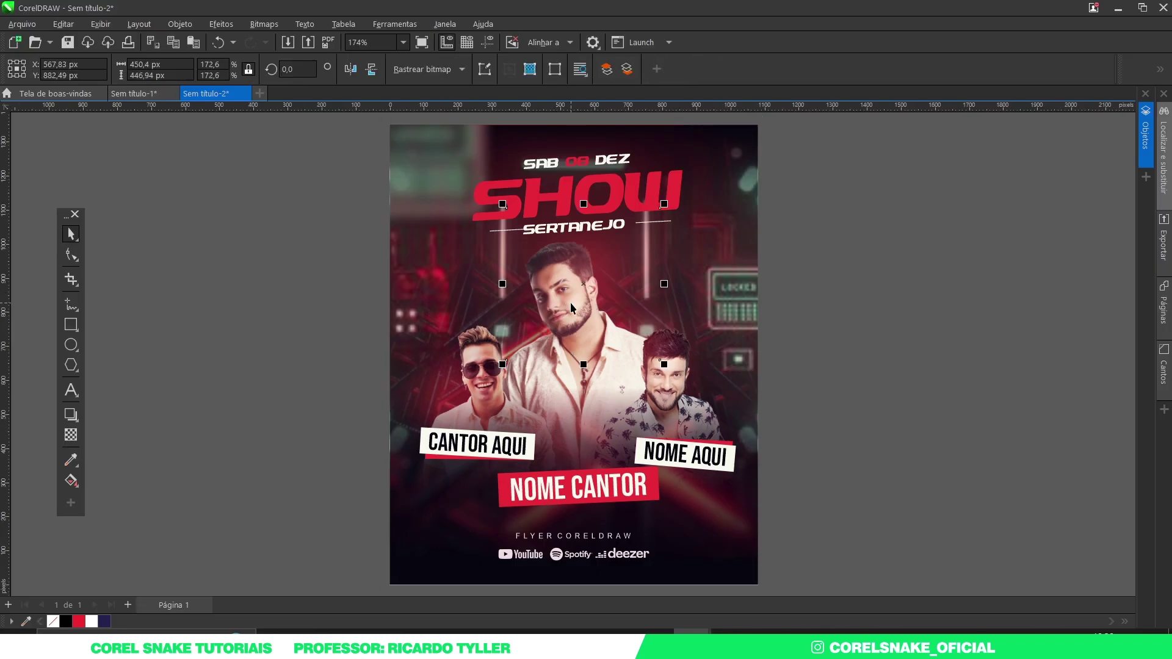
{"action": "left_click", "coordinate": [570, 302], "text": "alt"}
{"action": "left_click_drag", "start_coordinate": [570, 302], "coordinate": [590, 376]}
{"action": "key", "text": "ctrl+z"}
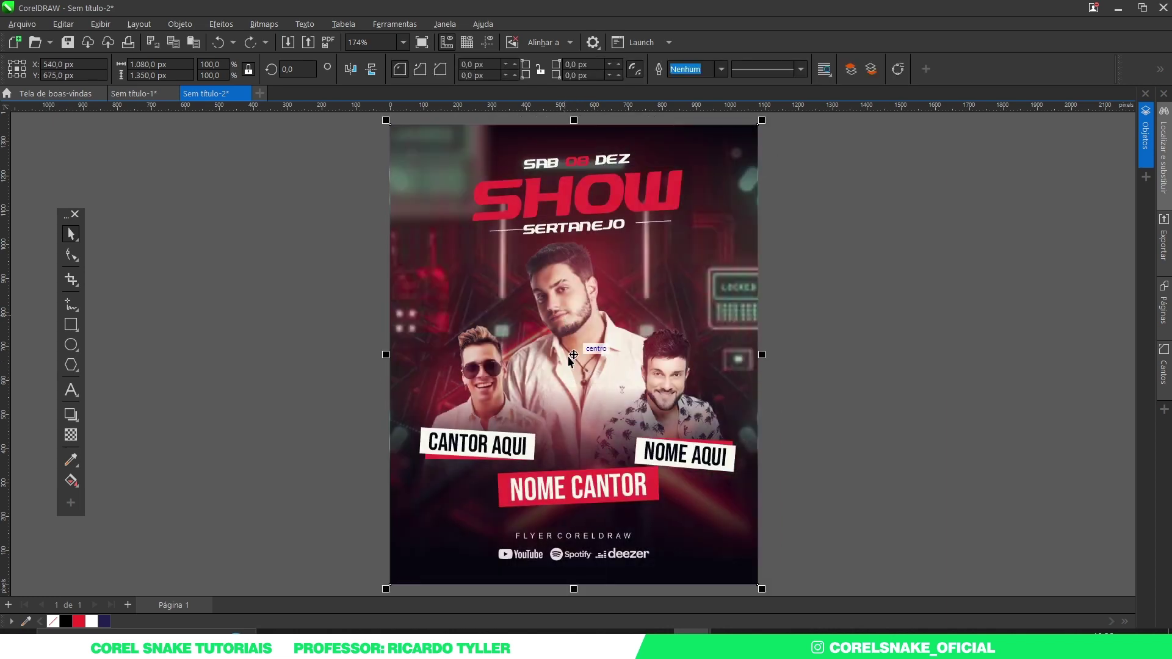
- Darken the central singer's shadows with a tone curve on the RGB channels, lowering the shadow point to X 86, Y 59
{"action": "left_click", "coordinate": [562, 309]}
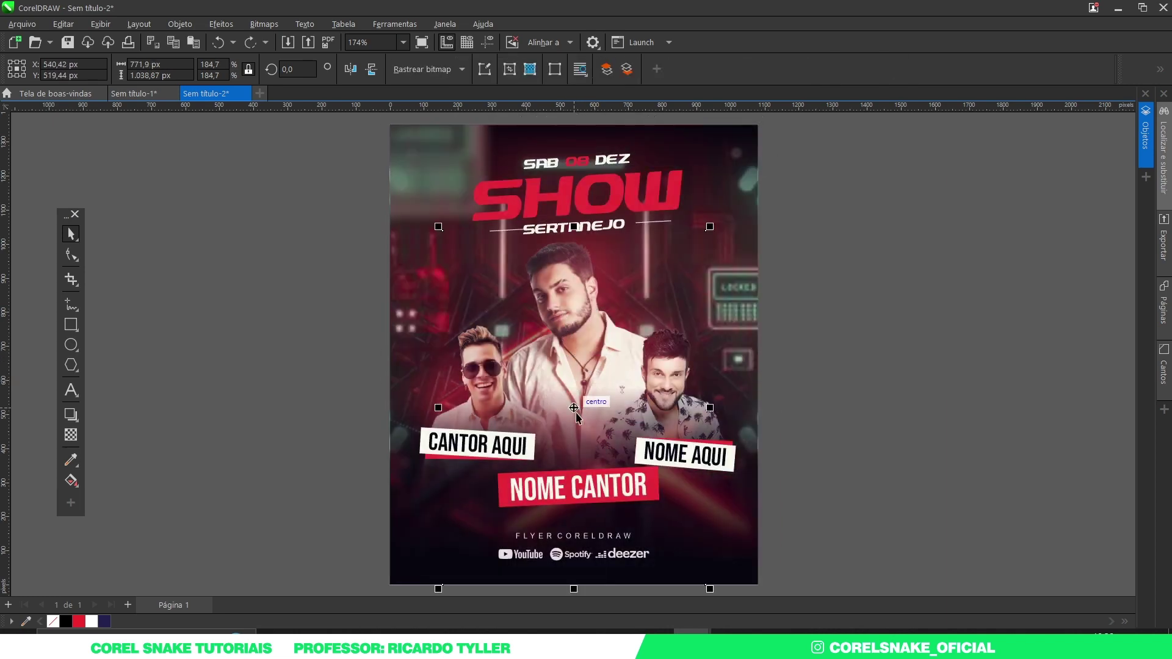
{"action": "mouse_move", "coordinate": [577, 410]}
{"action": "left_mouse_down"}
{"action": "mouse_move", "coordinate": [593, 405]}
{"action": "mouse_move", "coordinate": [584, 412]}
{"action": "left_mouse_up"}
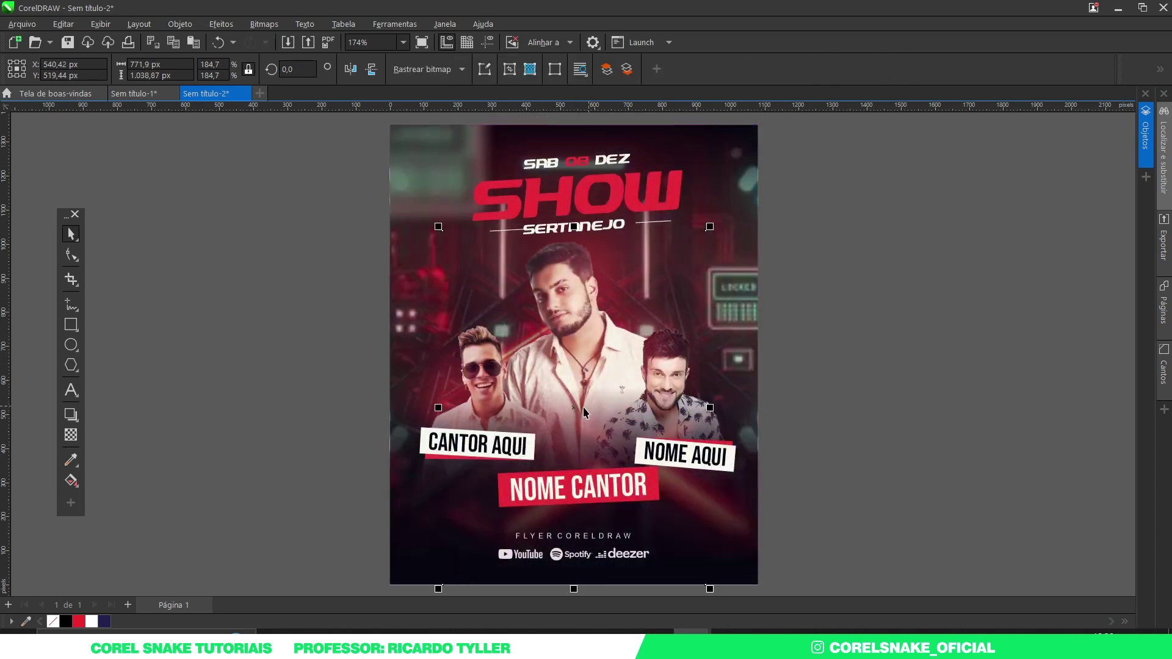
{"action": "left_click", "coordinate": [222, 24]}
{"action": "mouse_move", "coordinate": [253, 88]}
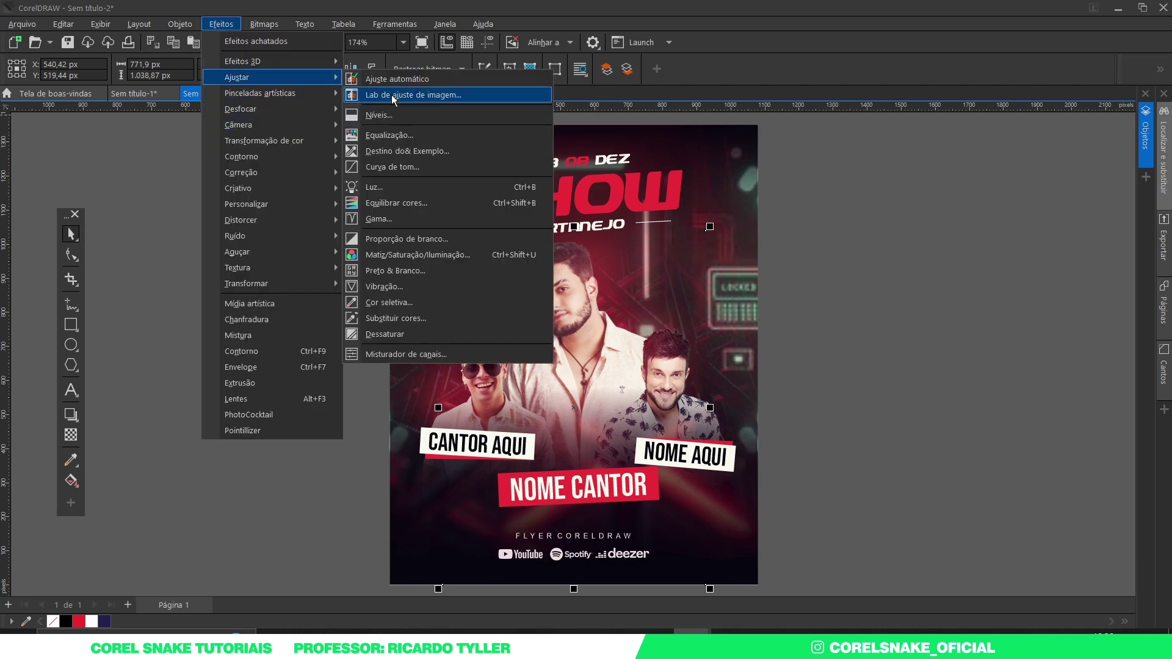
{"action": "left_click", "coordinate": [422, 166]}
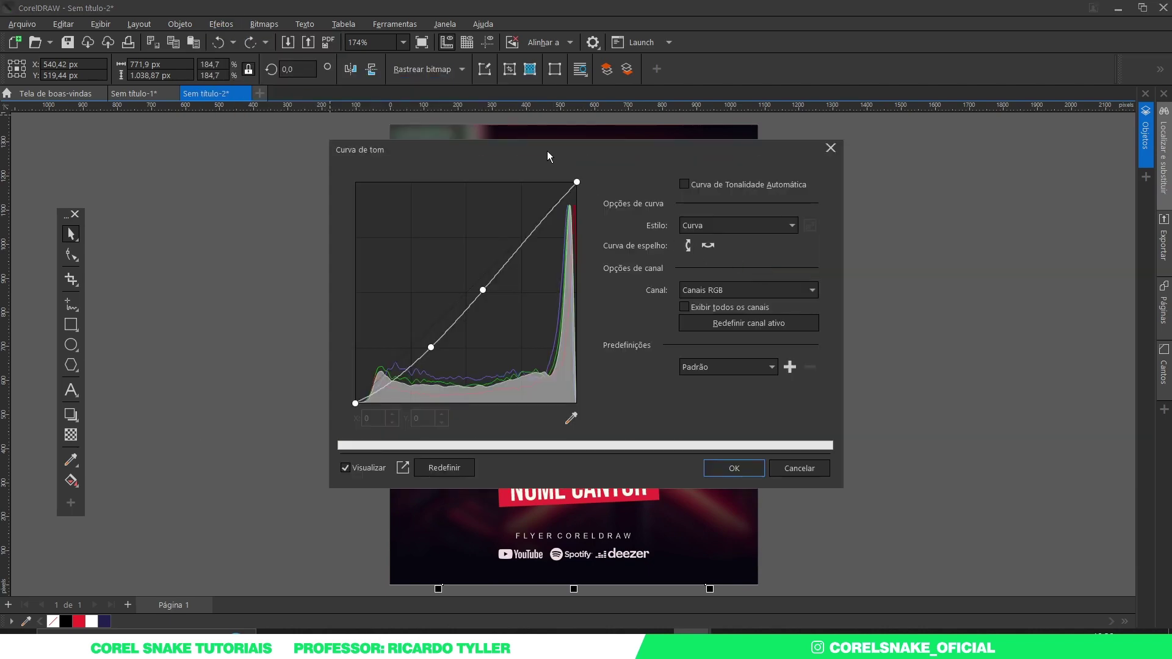
{"action": "left_click_drag", "start_coordinate": [547, 152], "coordinate": [1008, 193]}
{"action": "left_click_drag", "start_coordinate": [894, 388], "coordinate": [893, 394]}
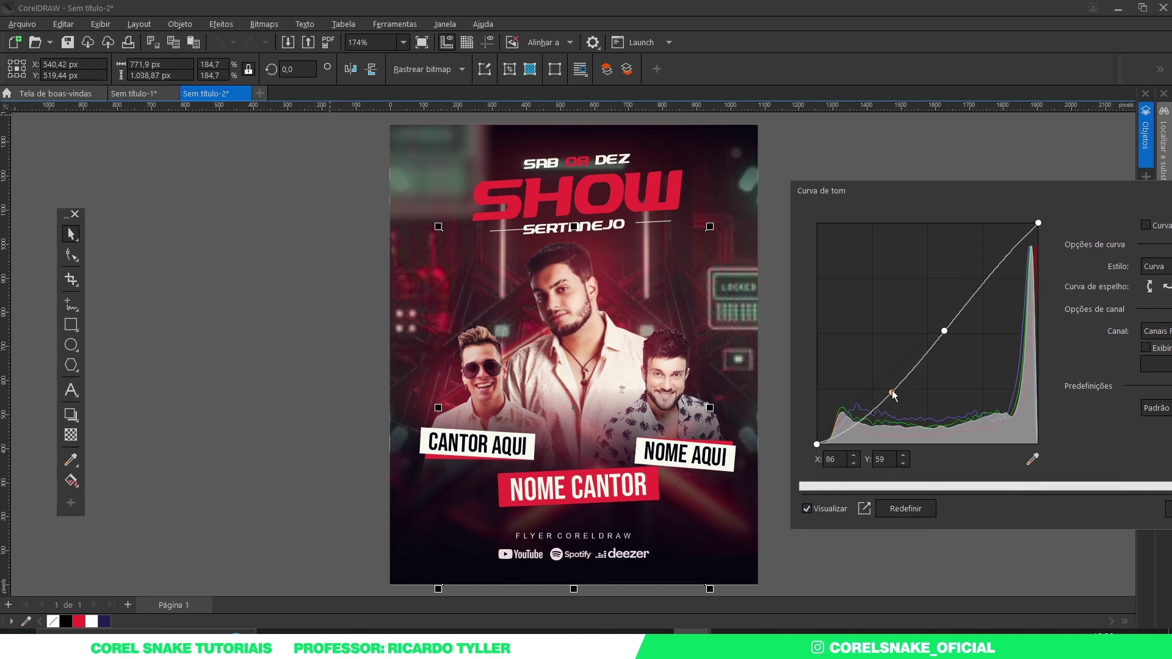
{"action": "left_click_drag", "start_coordinate": [1123, 205], "coordinate": [1026, 223]}
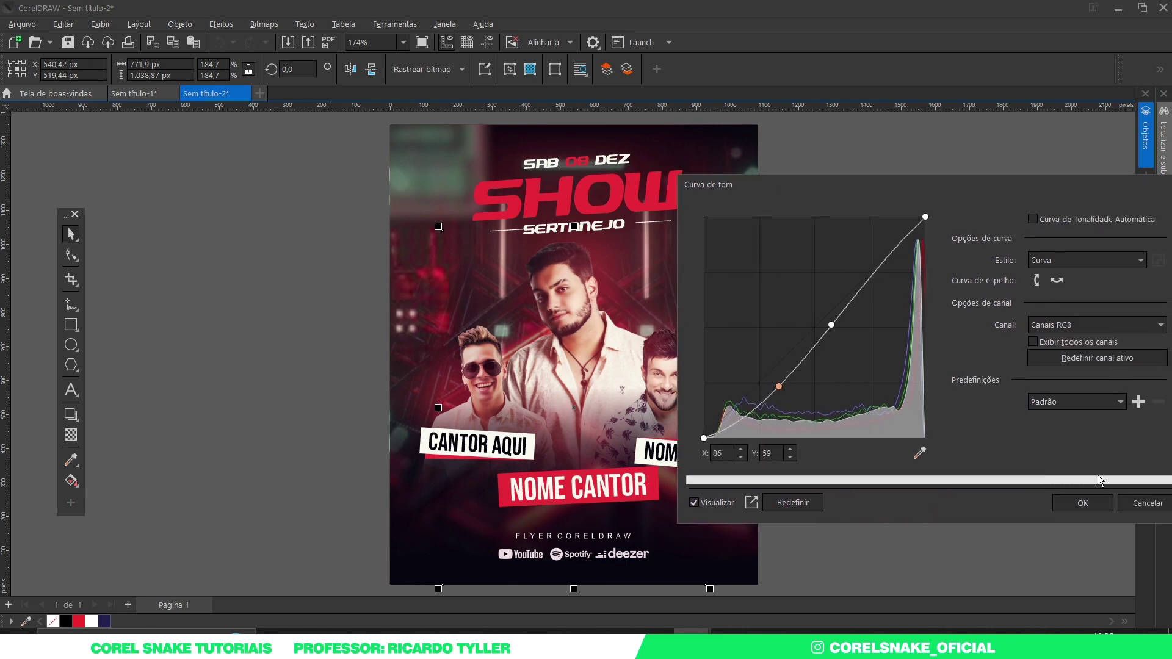
{"action": "left_click", "coordinate": [1073, 503]}
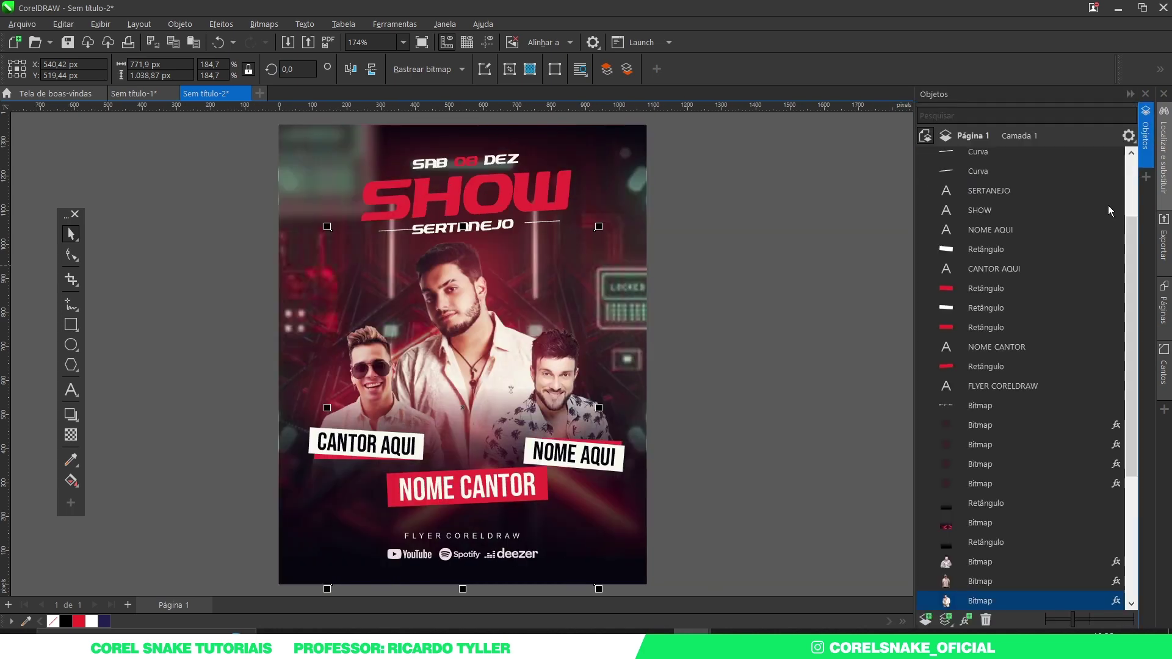
- Apply the same darkening RGB tone curve to the photo of the singer above the NOME AQUI label
{"action": "left_click", "coordinate": [1146, 131]}
{"action": "scroll", "coordinate": [975, 494], "scroll_direction": "down", "scroll_amount": 4}
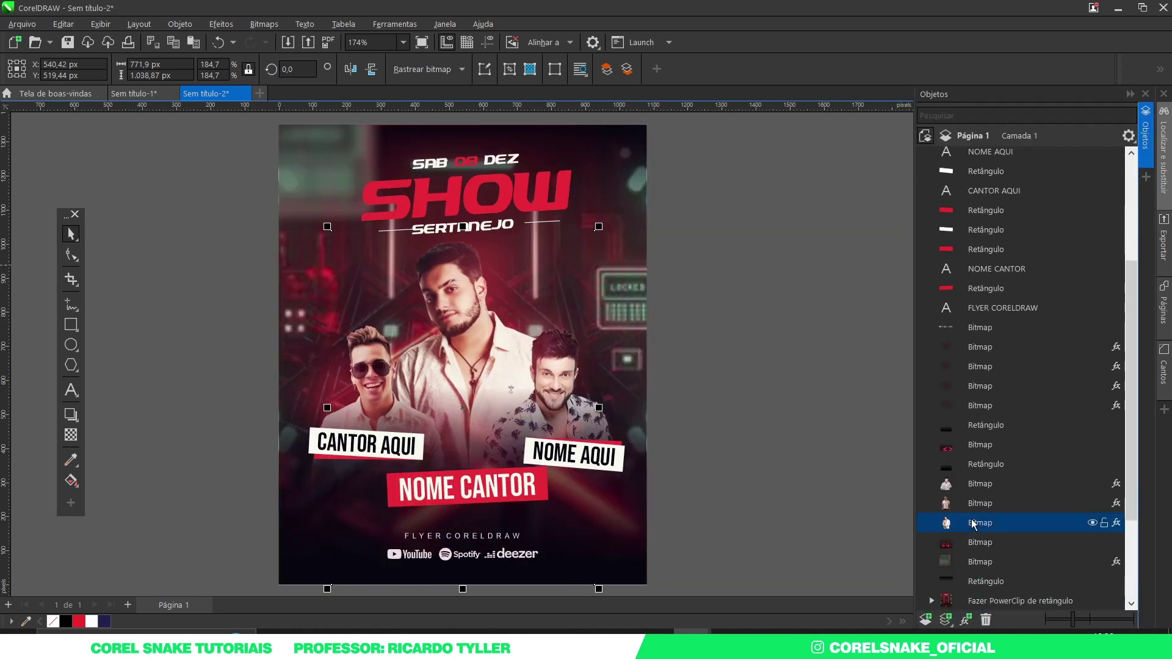
{"action": "left_click", "coordinate": [991, 486]}
{"action": "left_click", "coordinate": [221, 24]}
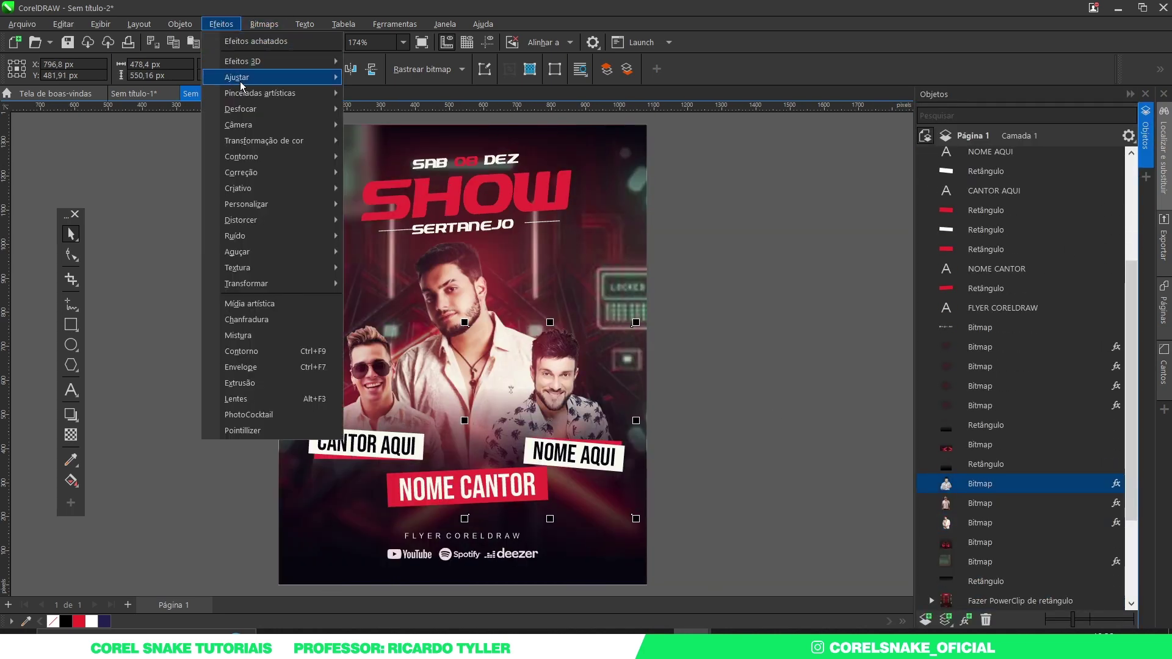
{"action": "mouse_move", "coordinate": [277, 81]}
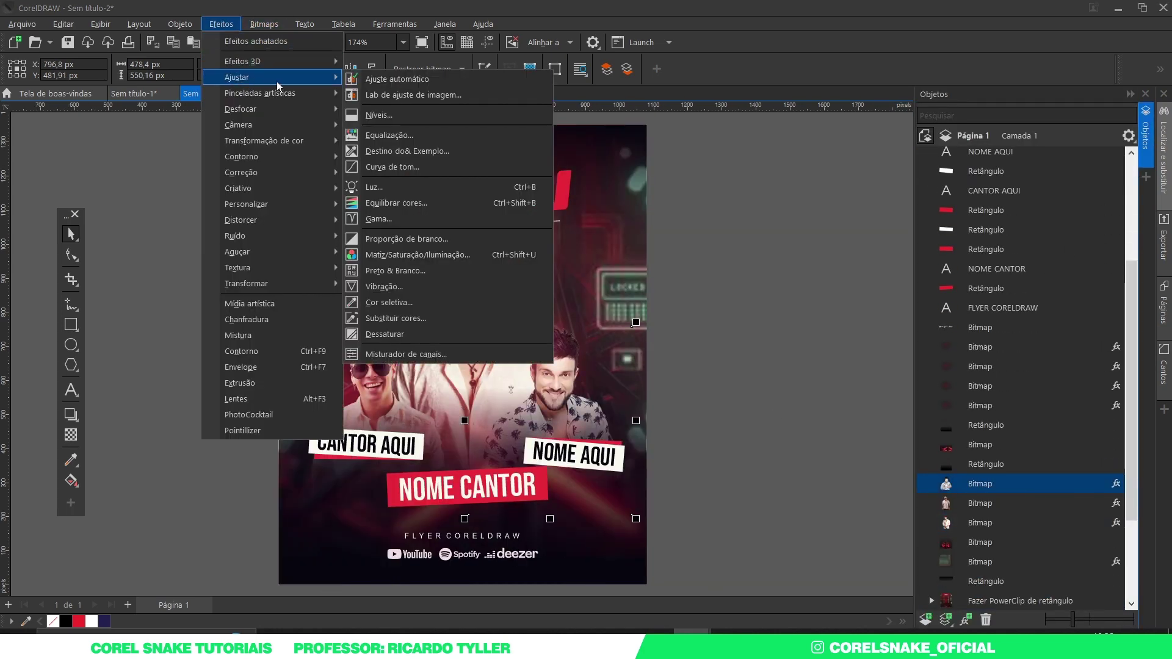
{"action": "left_click", "coordinate": [420, 167]}
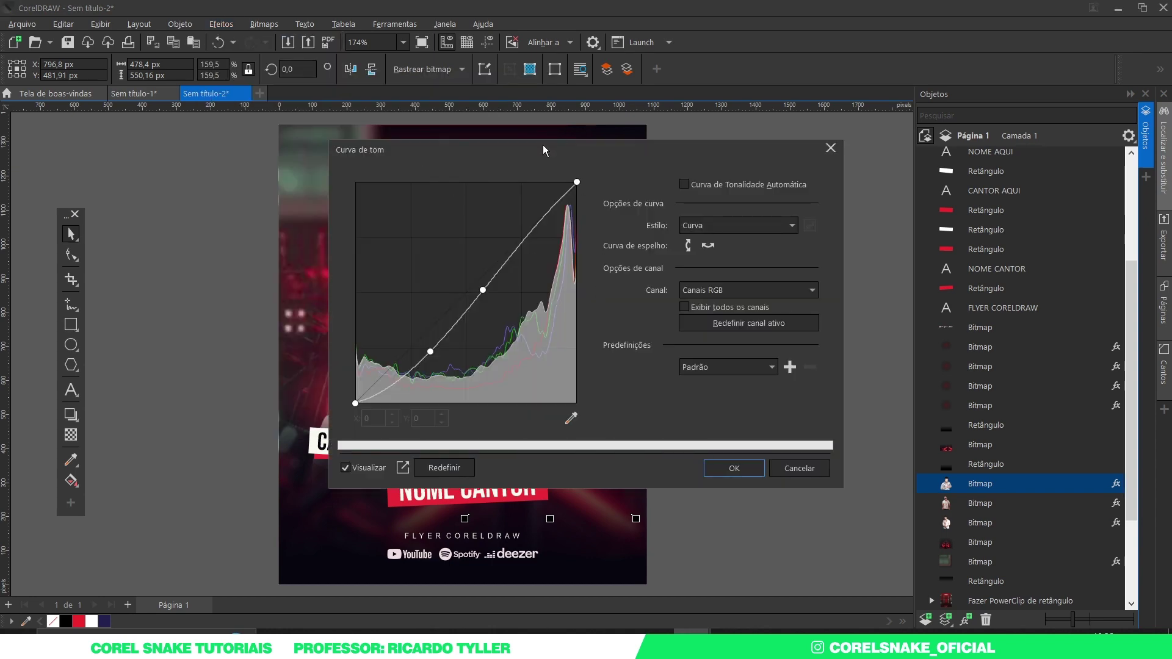
{"action": "left_click_drag", "start_coordinate": [543, 145], "coordinate": [882, 164]}
{"action": "left_click", "coordinate": [1067, 482]}
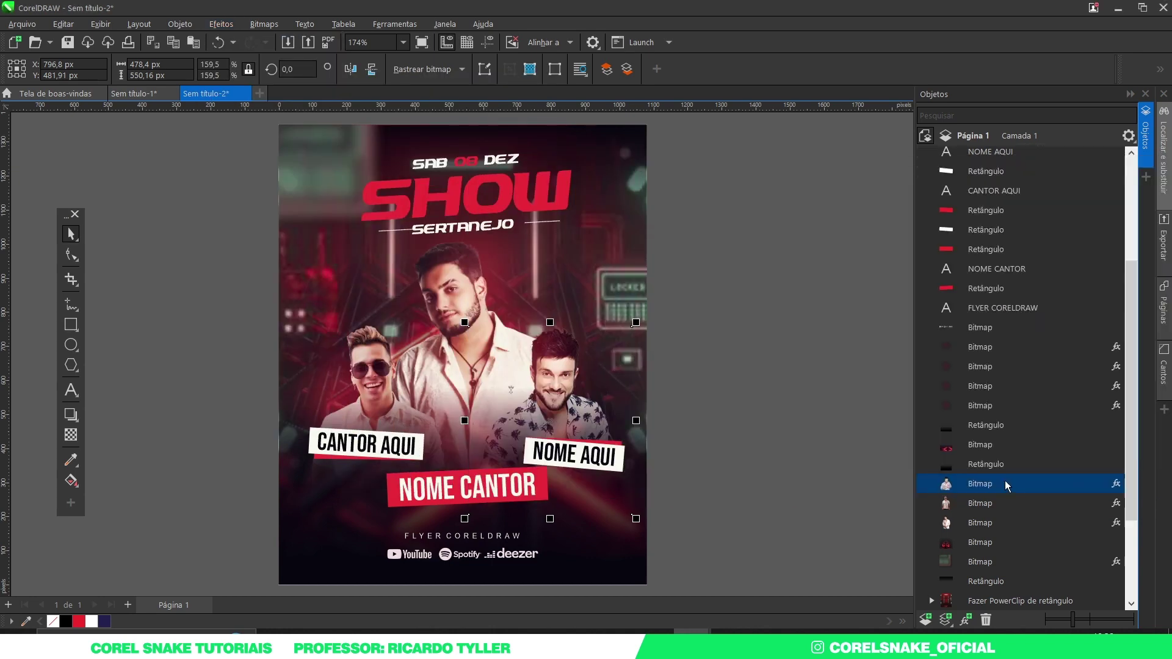
- Apply the same darkening RGB tone curve to the photo of the singer wearing sunglasses and hide the object list
{"action": "left_click", "coordinate": [997, 523]}
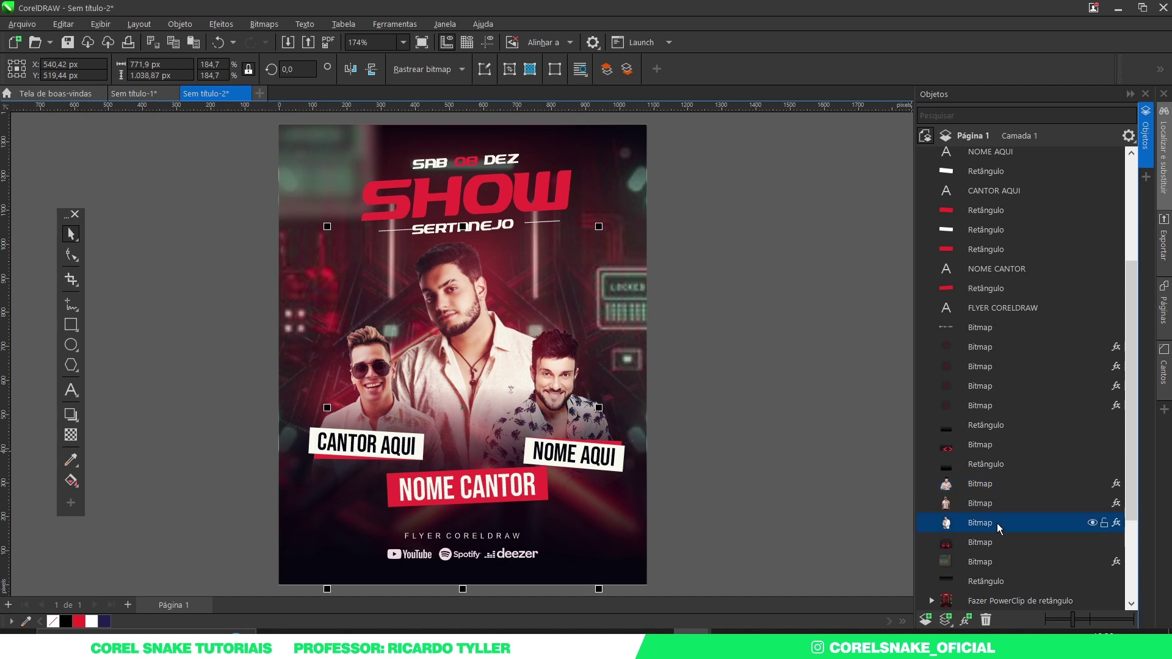
{"action": "left_click", "coordinate": [992, 504]}
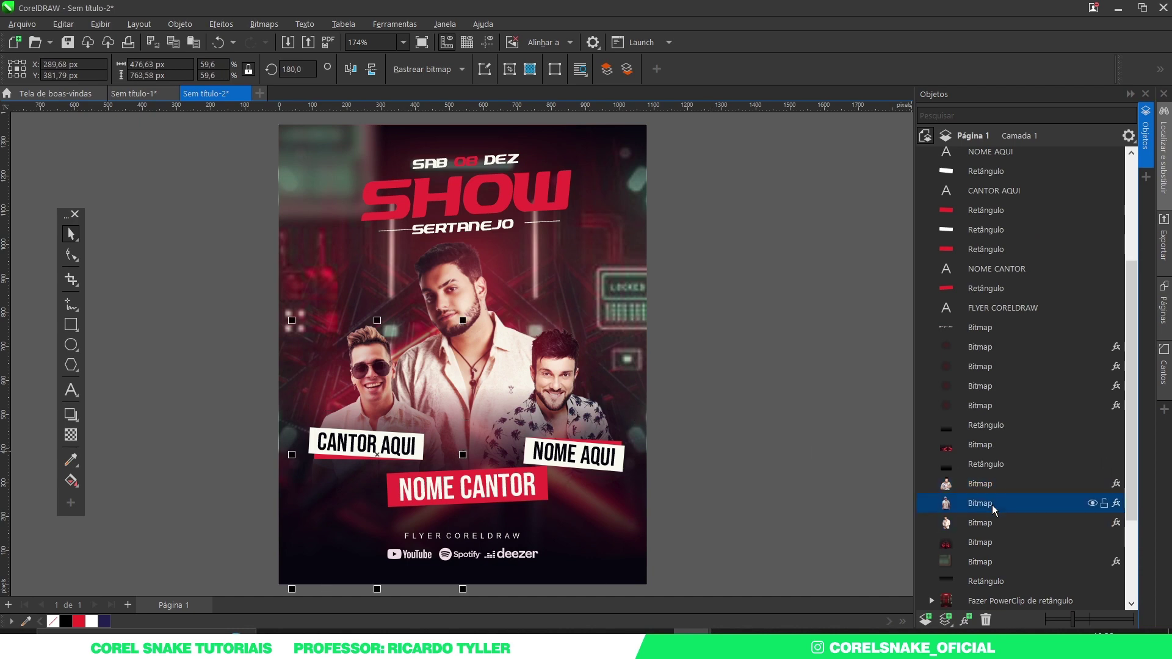
{"action": "left_click", "coordinate": [1092, 504]}
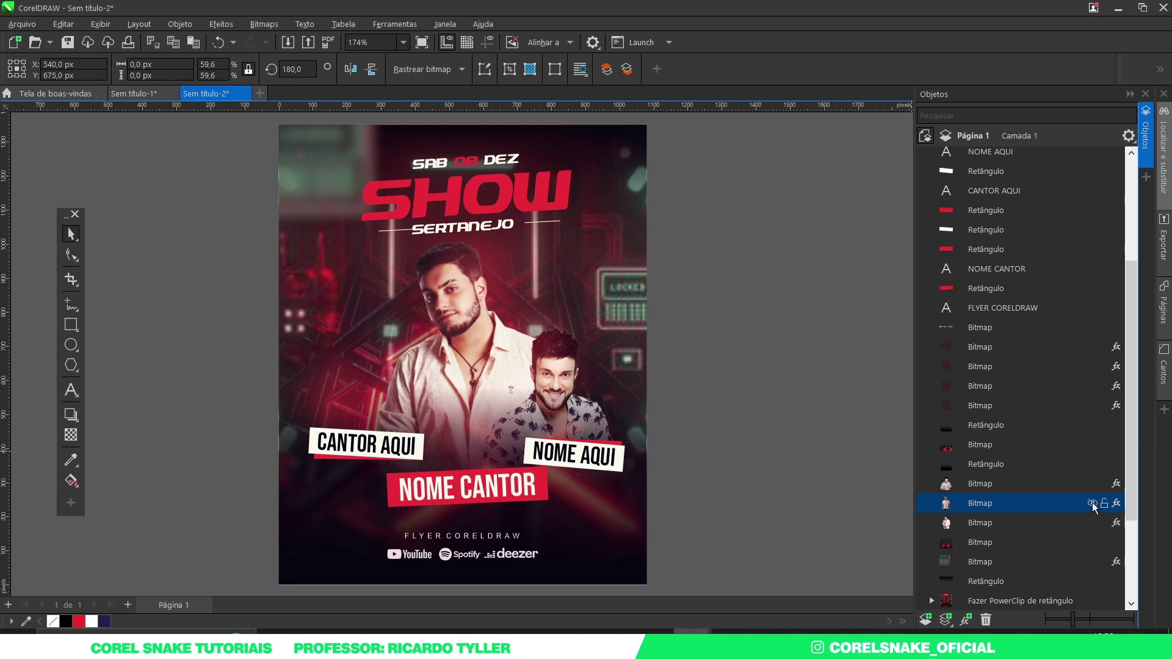
{"action": "left_click", "coordinate": [1093, 504]}
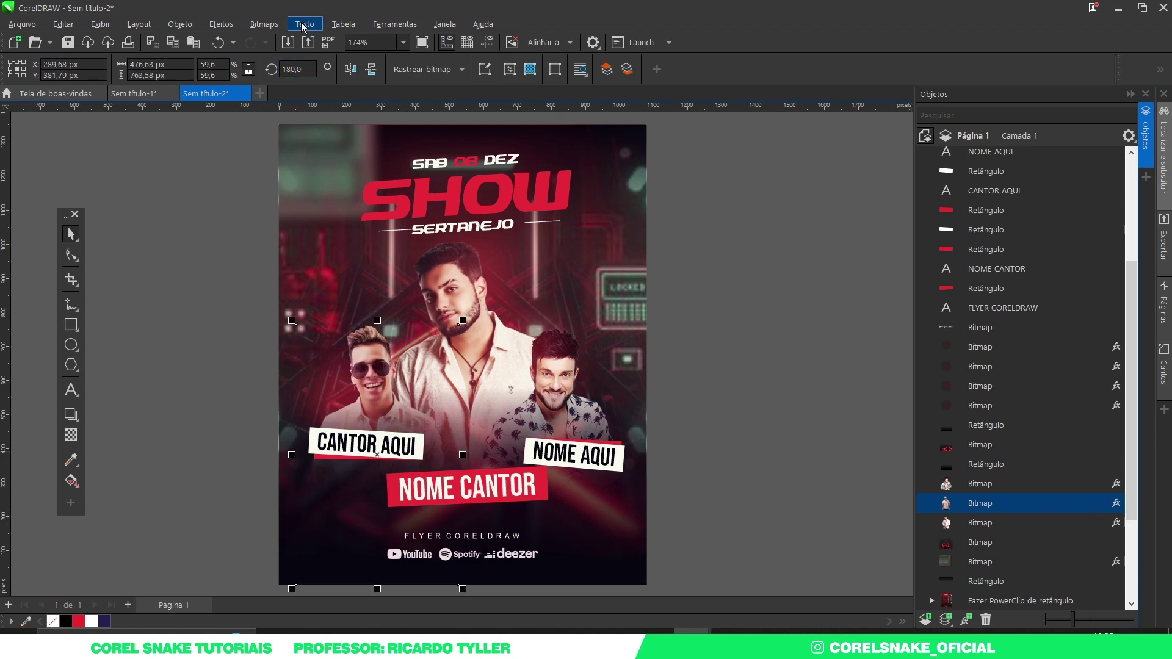
{"action": "left_click", "coordinate": [221, 23]}
{"action": "mouse_move", "coordinate": [241, 76]}
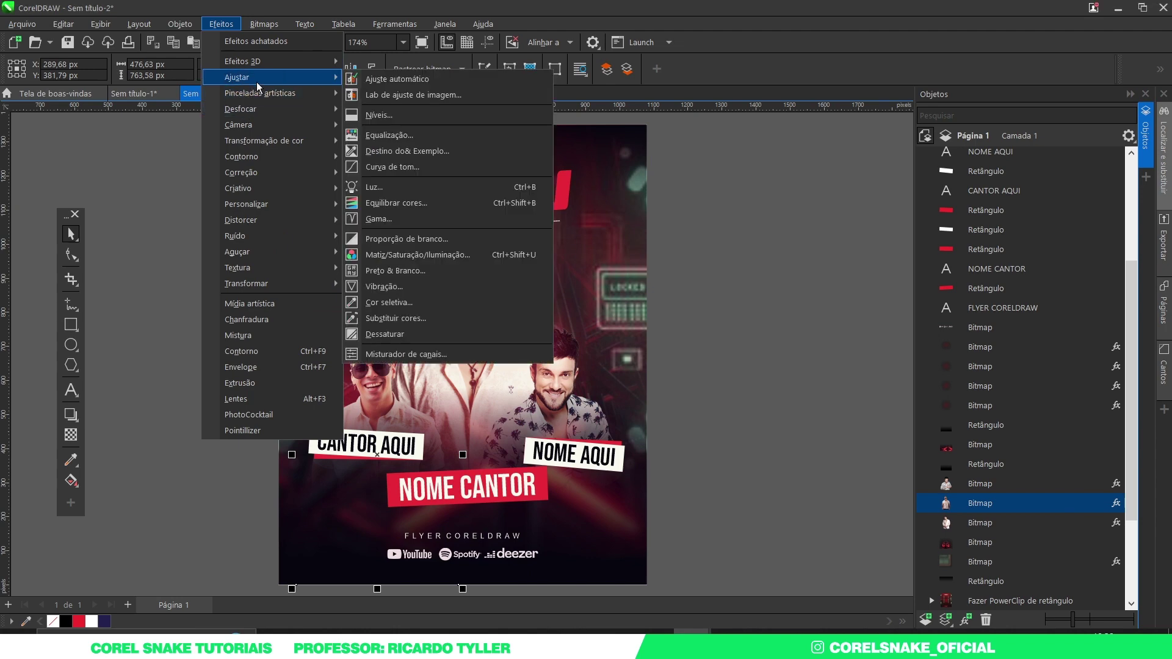
{"action": "left_click", "coordinate": [425, 167]}
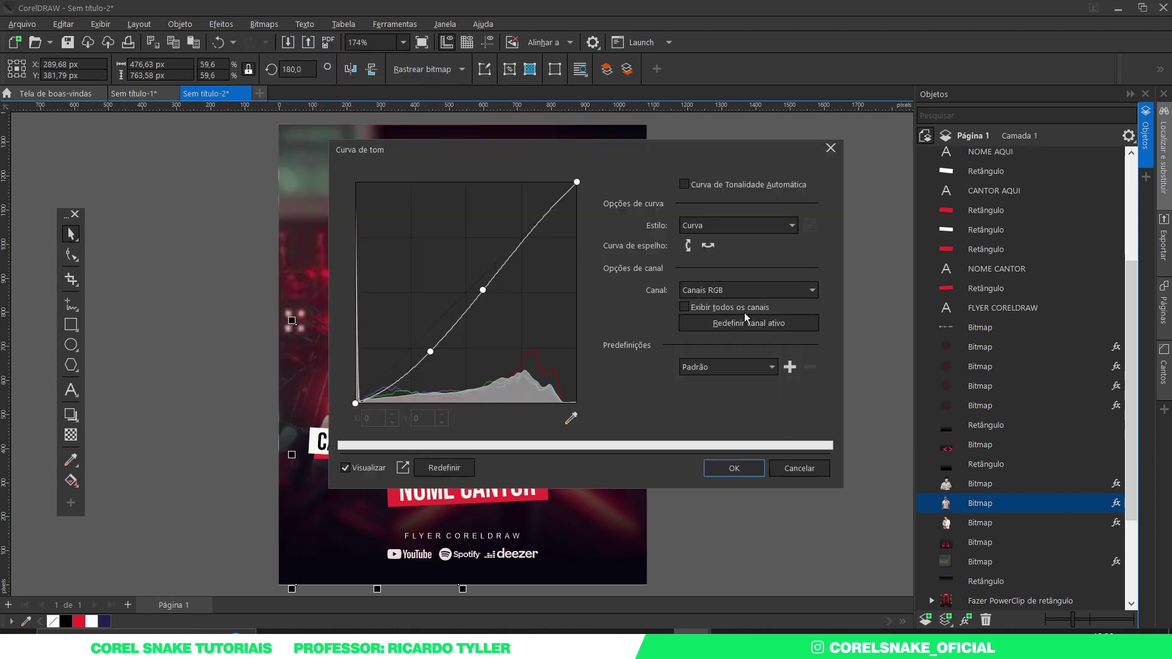
{"action": "left_click_drag", "start_coordinate": [592, 156], "coordinate": [854, 130]}
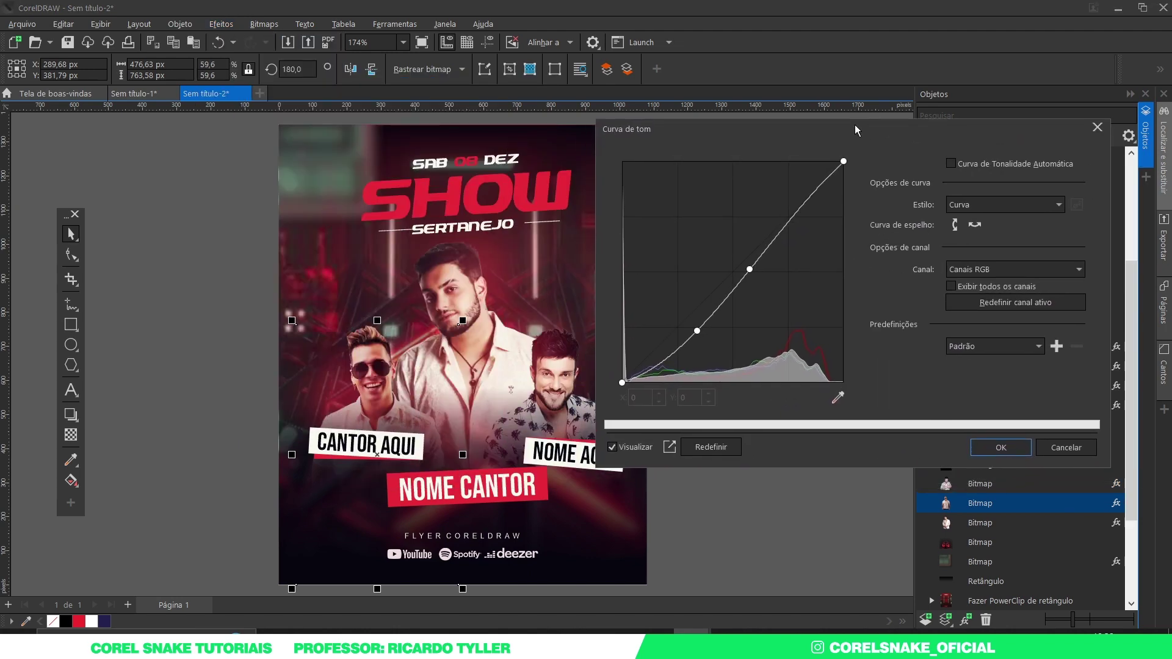
{"action": "left_click", "coordinate": [1002, 446]}
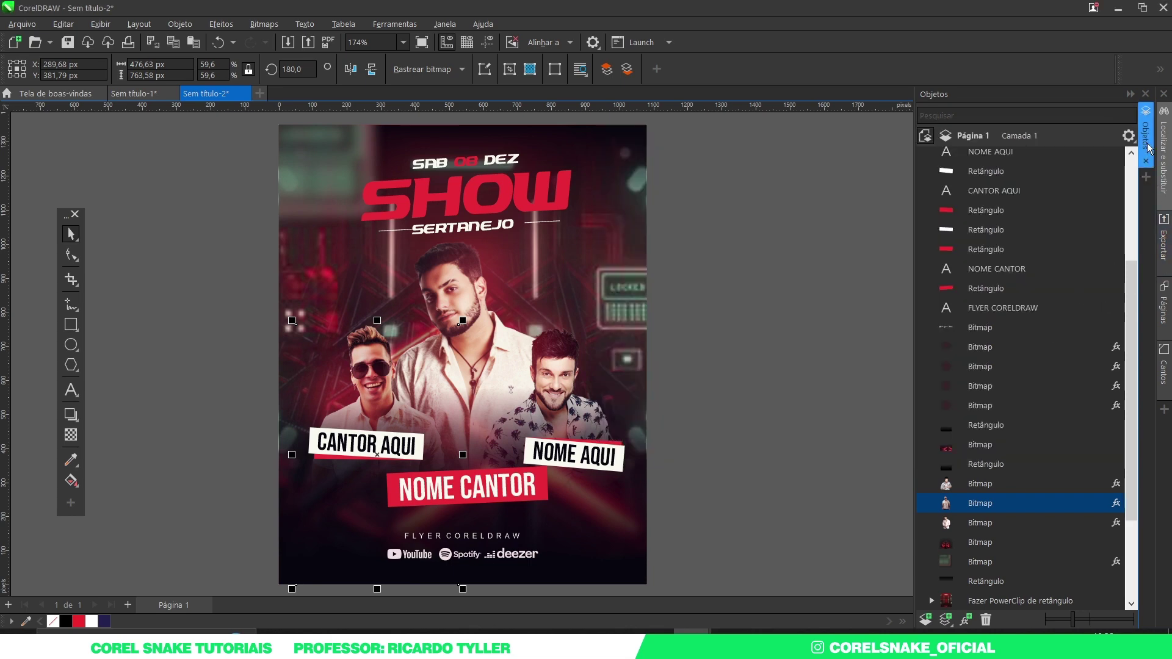
{"action": "left_click", "coordinate": [1146, 147]}
{"action": "left_click", "coordinate": [986, 247]}
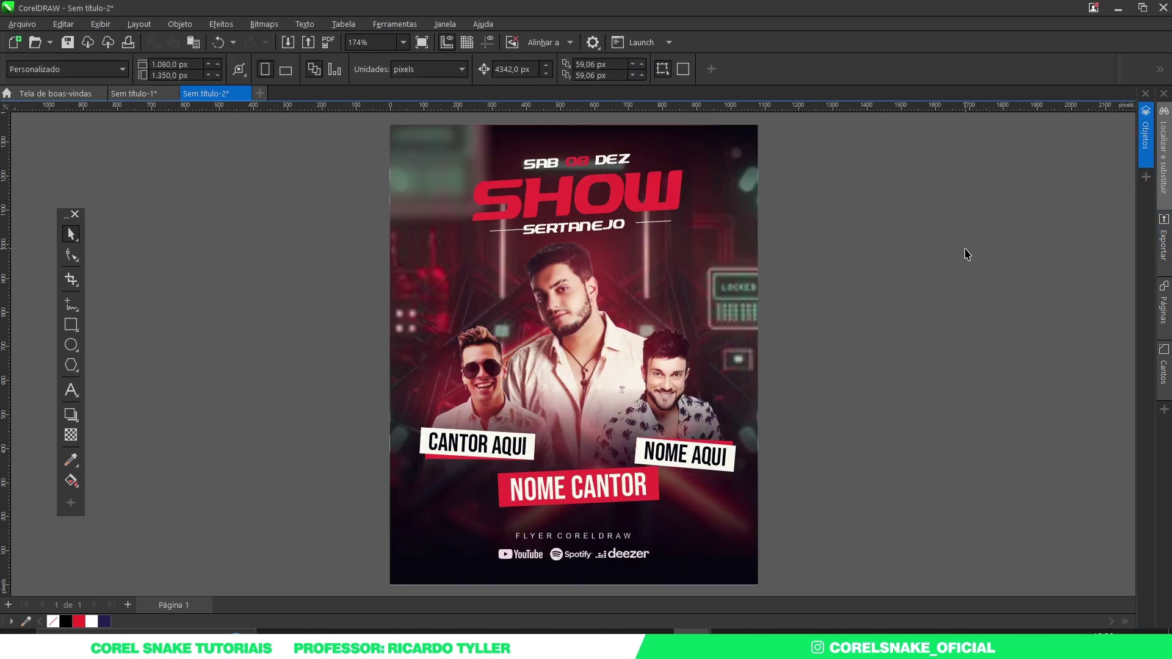